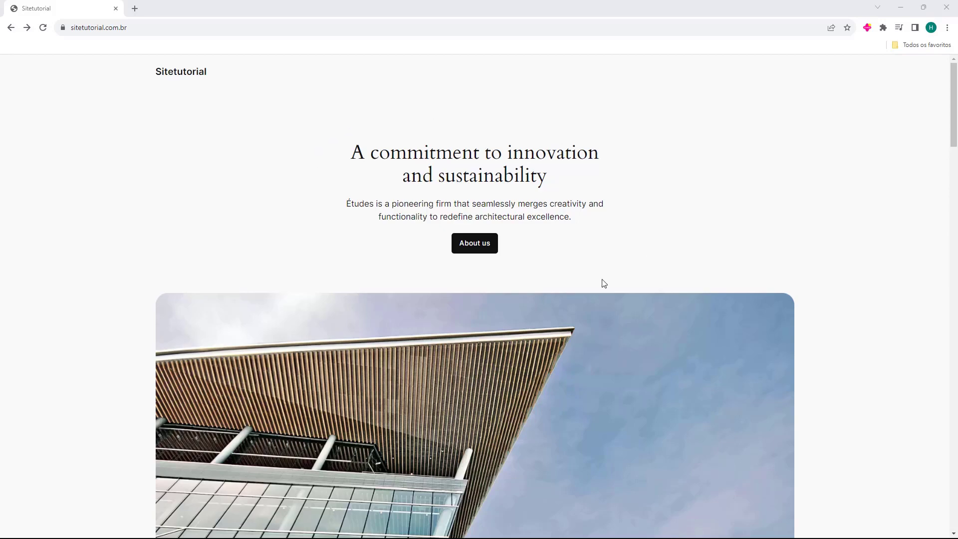
- Go to the Sitetutorial site's /wp-admin address
{"action": "scroll", "coordinate": [614, 185], "scroll_direction": "down", "scroll_amount": 15}
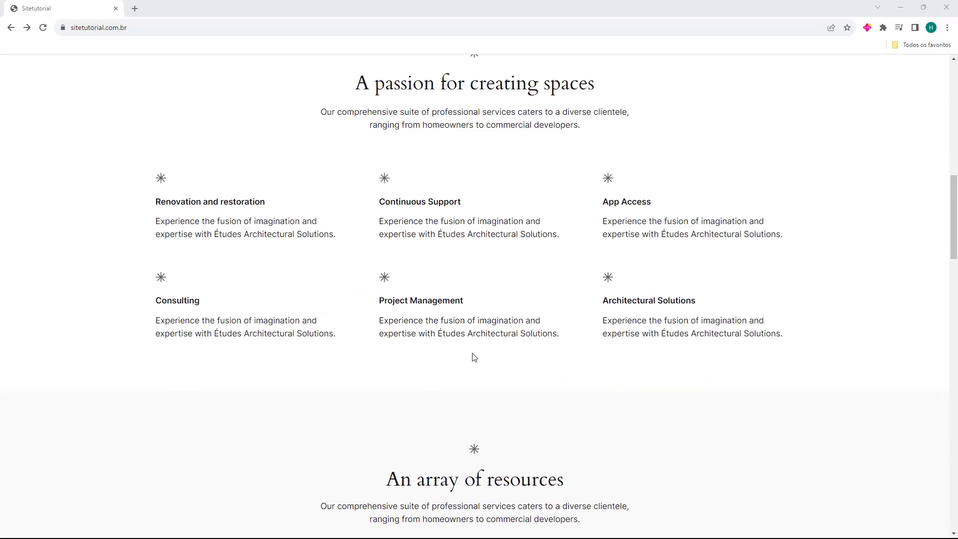
{"action": "scroll", "coordinate": [293, 340], "scroll_direction": "up", "scroll_amount": 15}
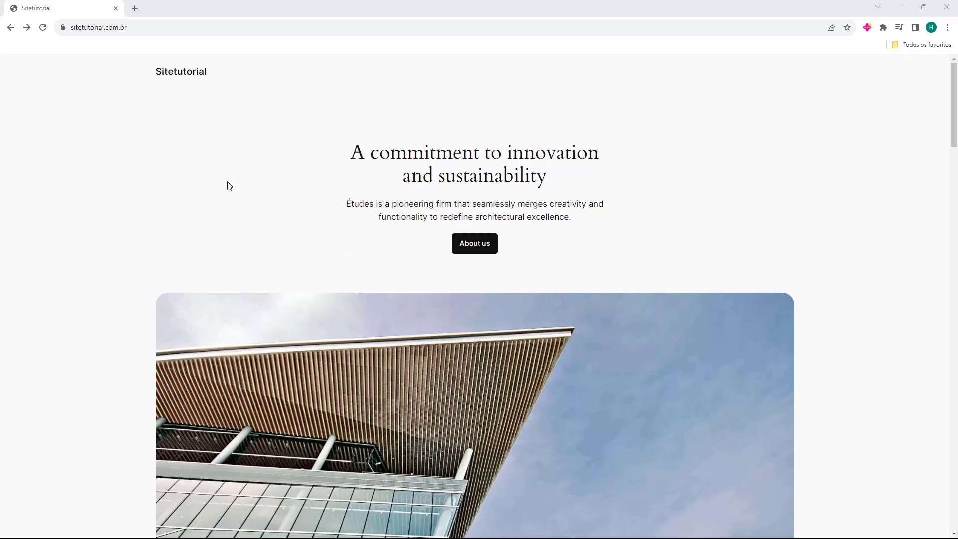
{"action": "left_click", "coordinate": [141, 31]}
{"action": "left_click", "coordinate": [213, 30]}
{"action": "type", "text": "//"}
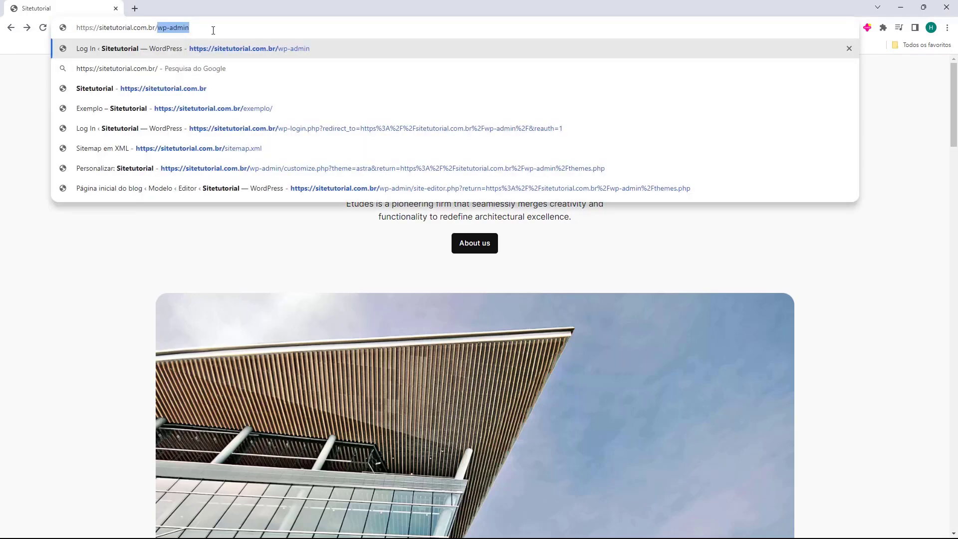
{"action": "key", "text": "Right"}
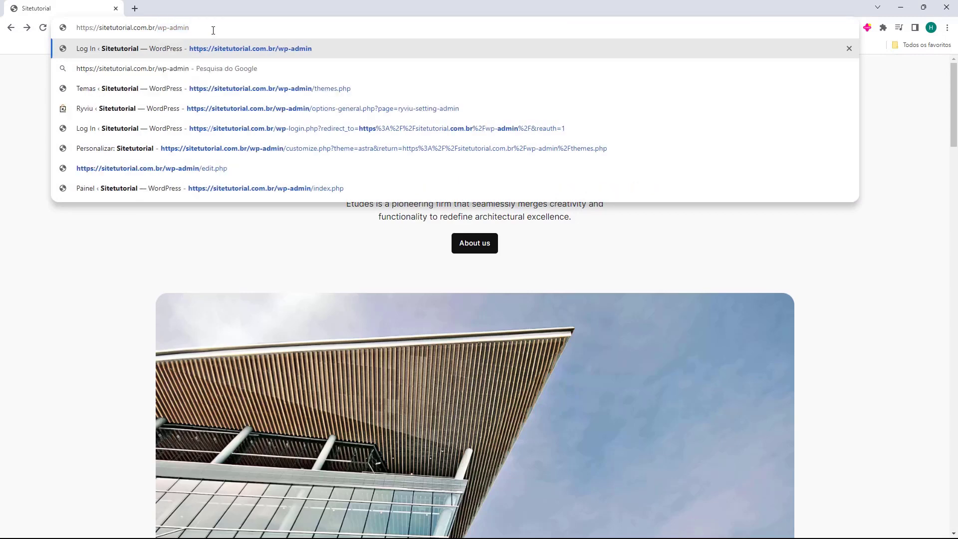
{"action": "key", "text": "Return"}
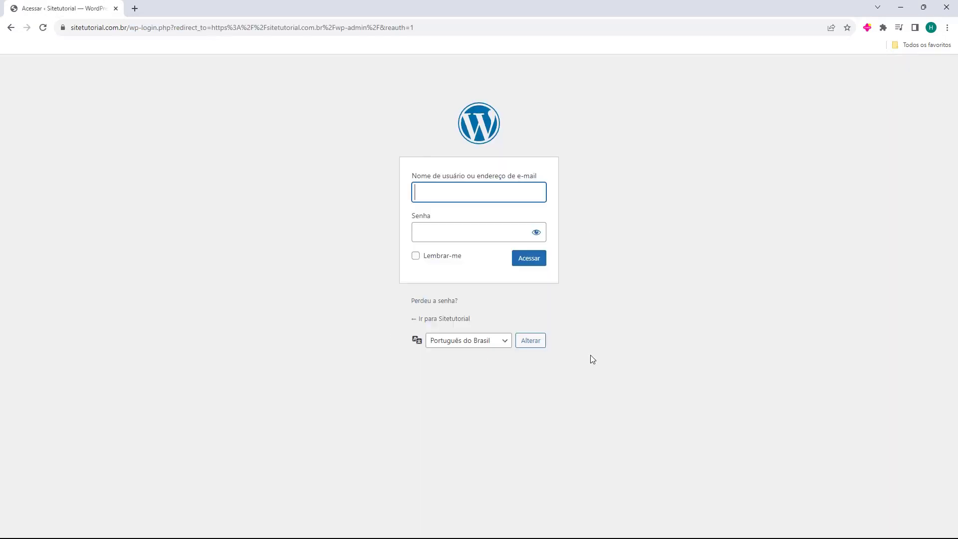
- Log in to the WordPress admin with the browser's saved login credentials
{"action": "type", "text": "fer"}
{"action": "key", "text": "Down"}
{"action": "key", "text": "Return"}
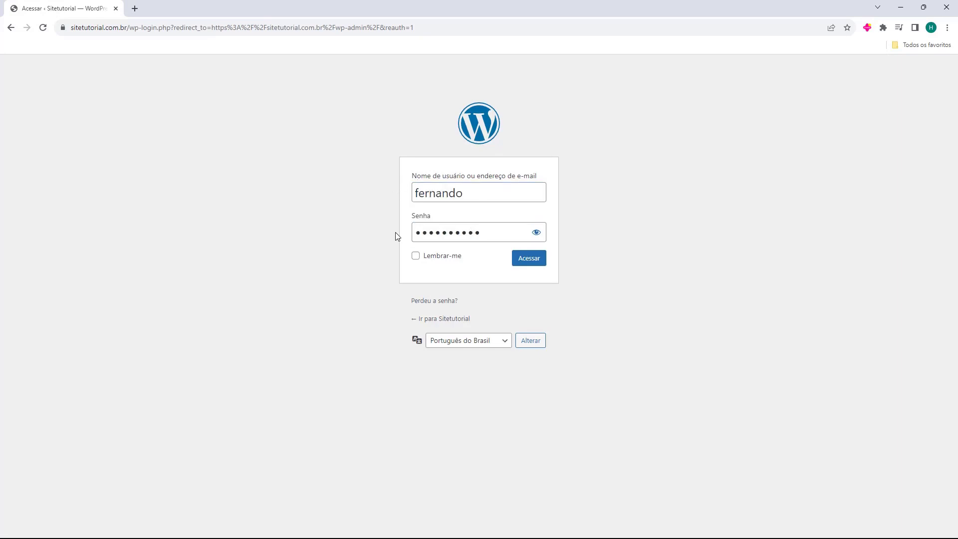
{"action": "left_click", "coordinate": [528, 265]}
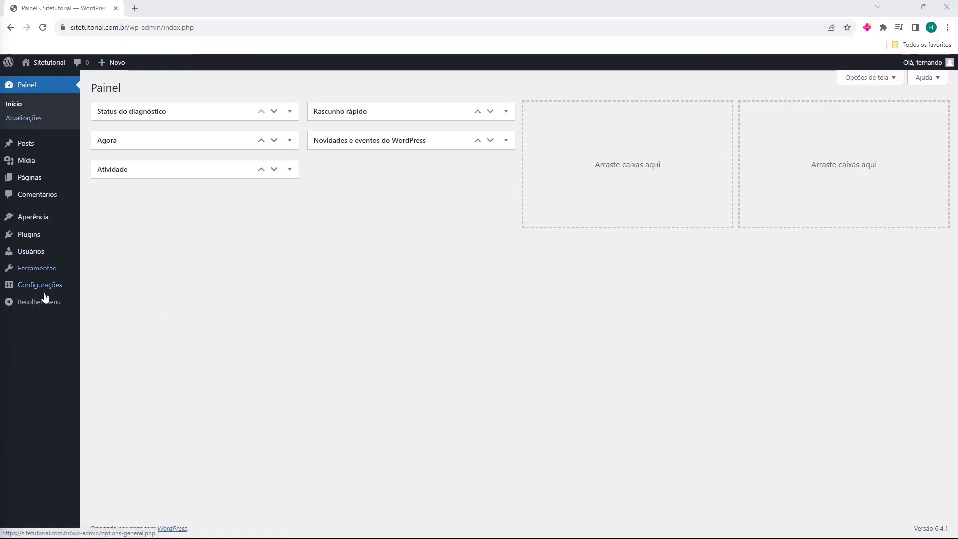
- Open the Plugins > Adicionar plugin page
{"action": "mouse_move", "coordinate": [23, 236]}
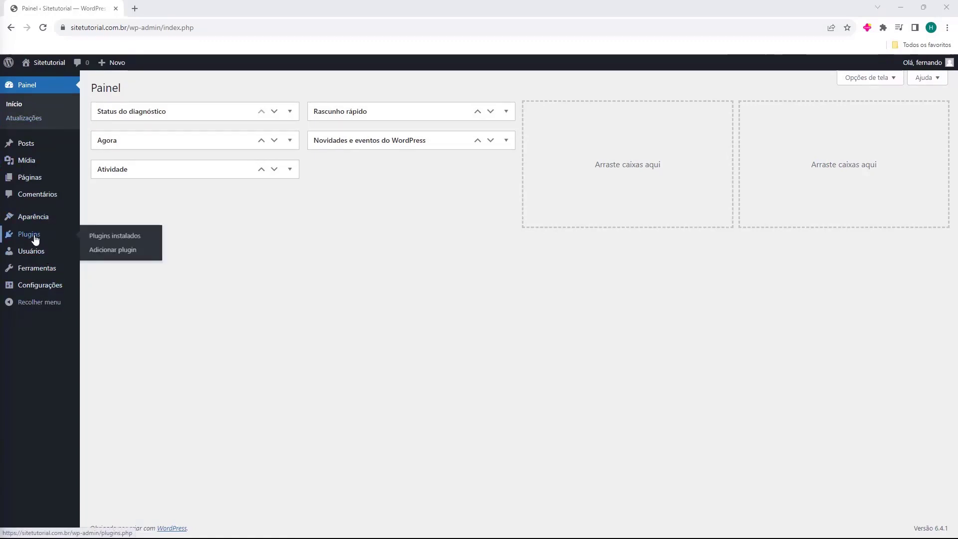
{"action": "left_click", "coordinate": [35, 240]}
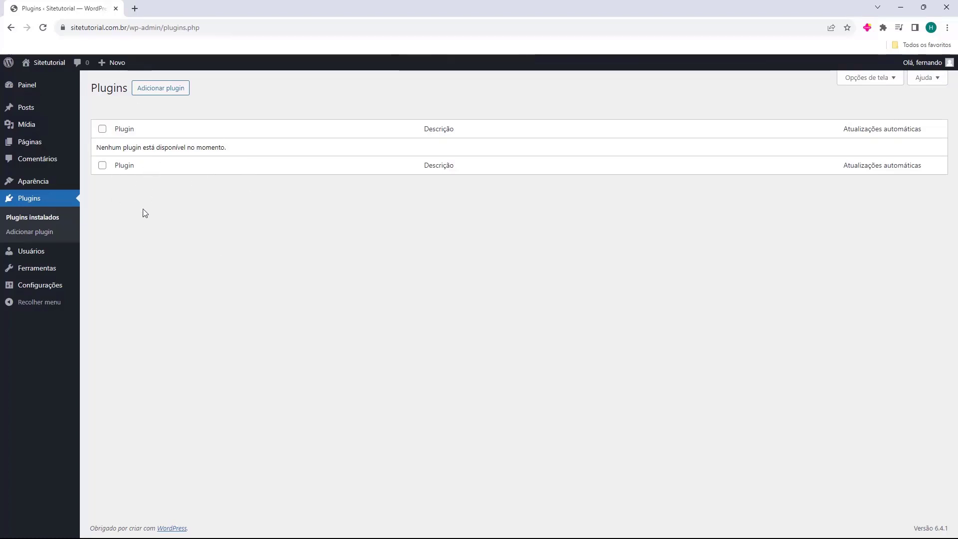
{"action": "left_click", "coordinate": [157, 92]}
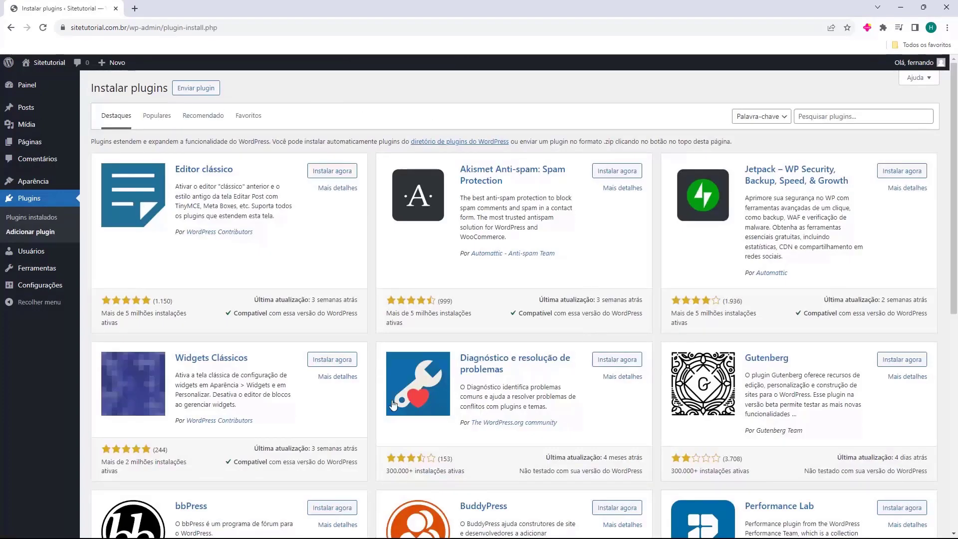
{"action": "scroll", "coordinate": [278, 209], "scroll_direction": "down", "scroll_amount": 6}
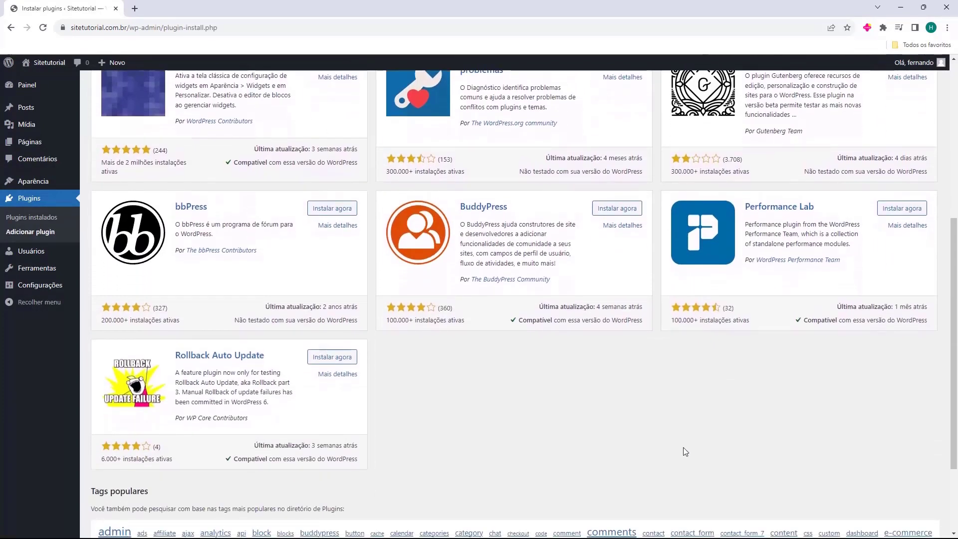
{"action": "scroll", "coordinate": [626, 385], "scroll_direction": "up", "scroll_amount": 6}
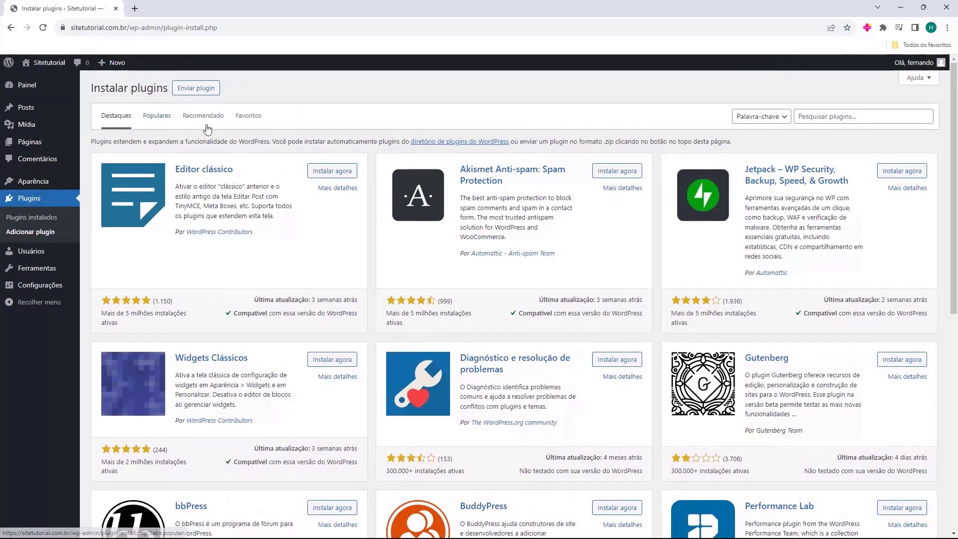
- Search 'elementor', then install and activate Elementor Website Builder
{"action": "left_click", "coordinate": [818, 119]}
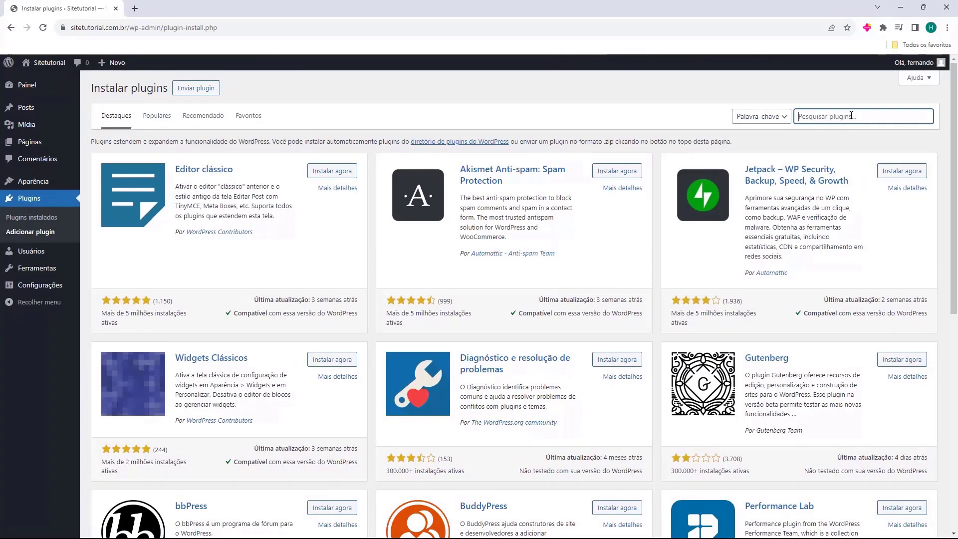
{"action": "type", "text": "e"}
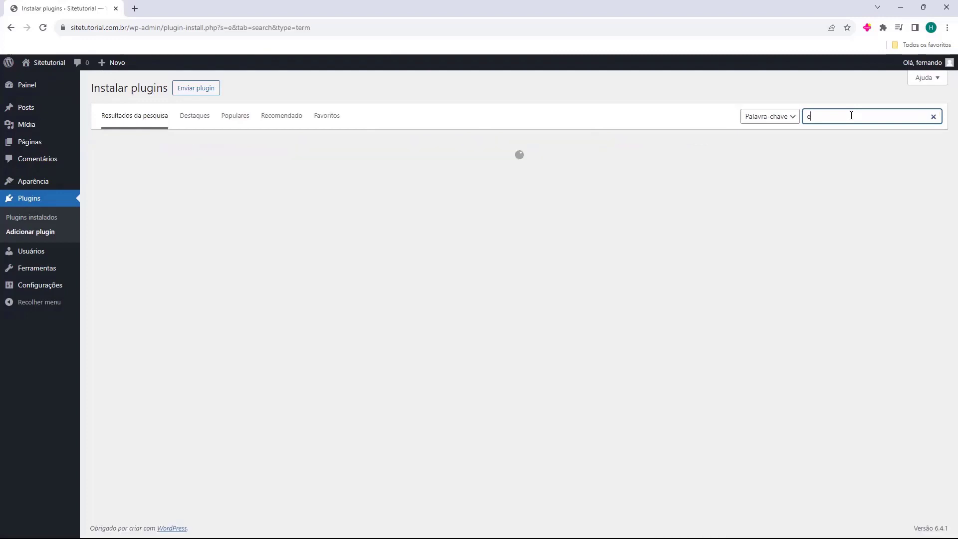
{"action": "type", "text": "lementor"}
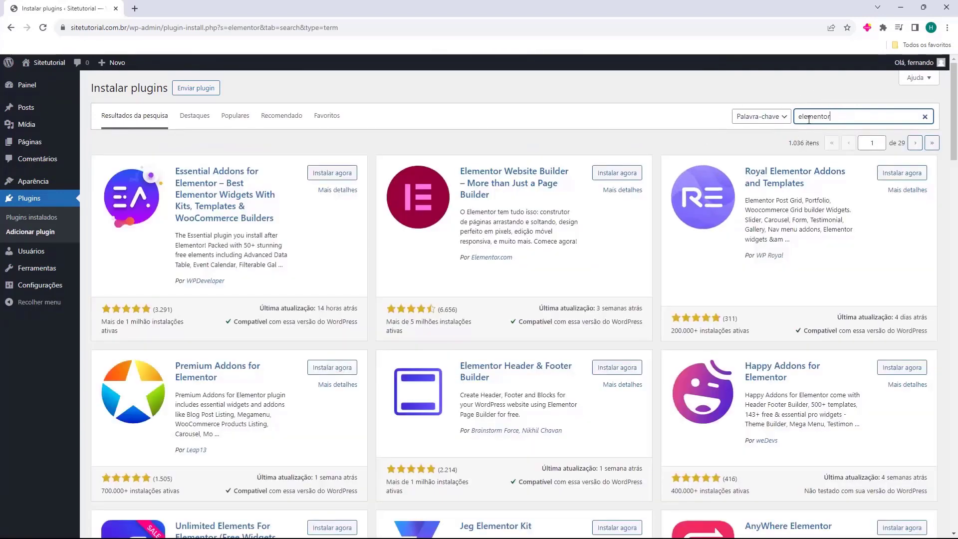
{"action": "scroll", "coordinate": [420, 184], "scroll_direction": "down", "scroll_amount": 4}
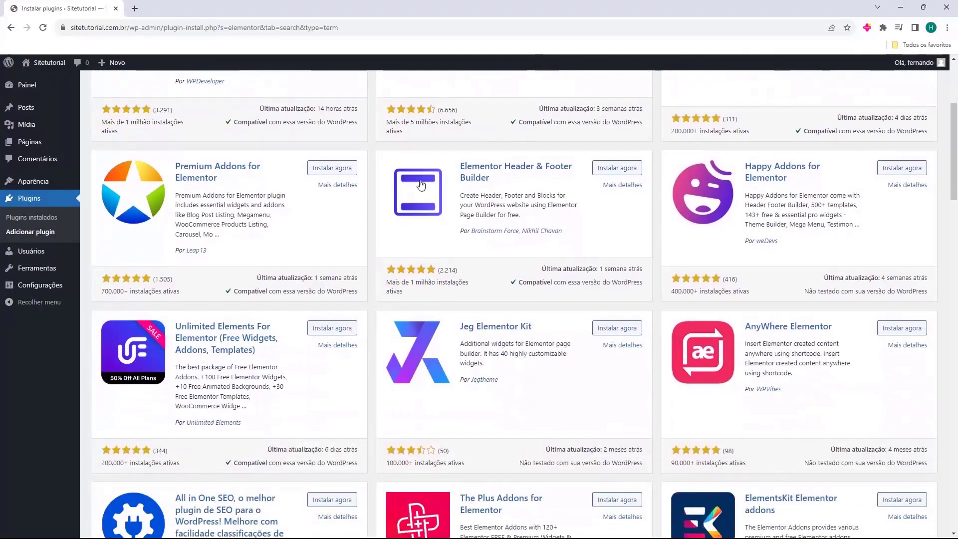
{"action": "scroll", "coordinate": [421, 185], "scroll_direction": "up", "scroll_amount": 4}
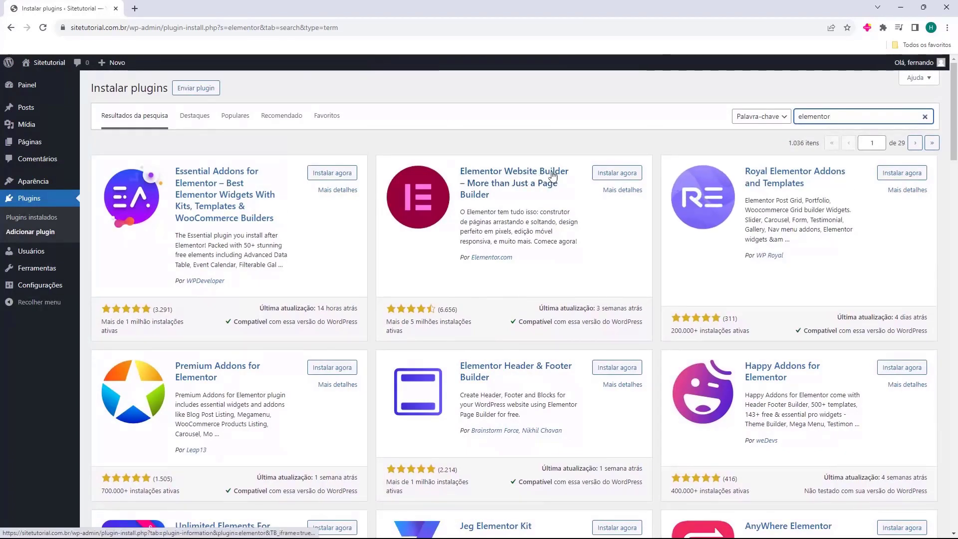
{"action": "left_click", "coordinate": [618, 174]}
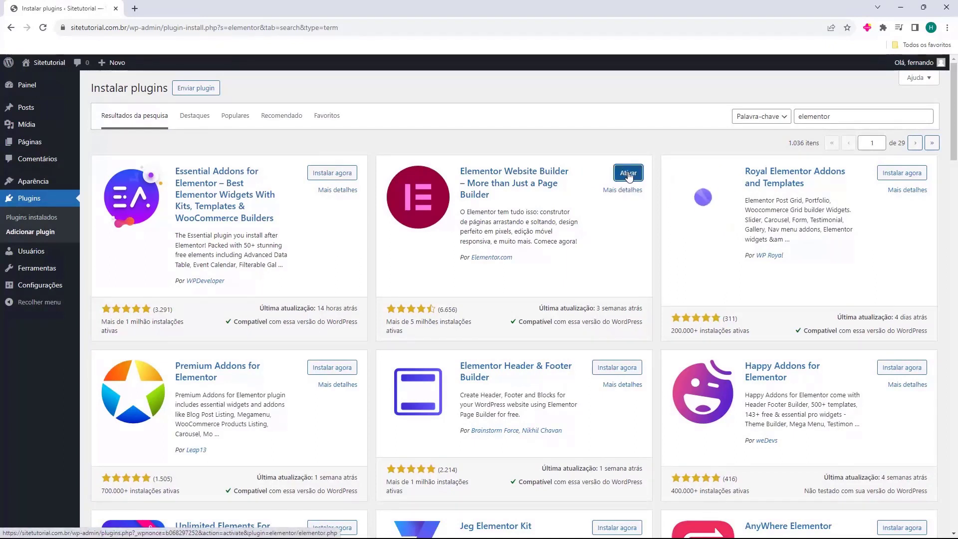
{"action": "left_click", "coordinate": [628, 174]}
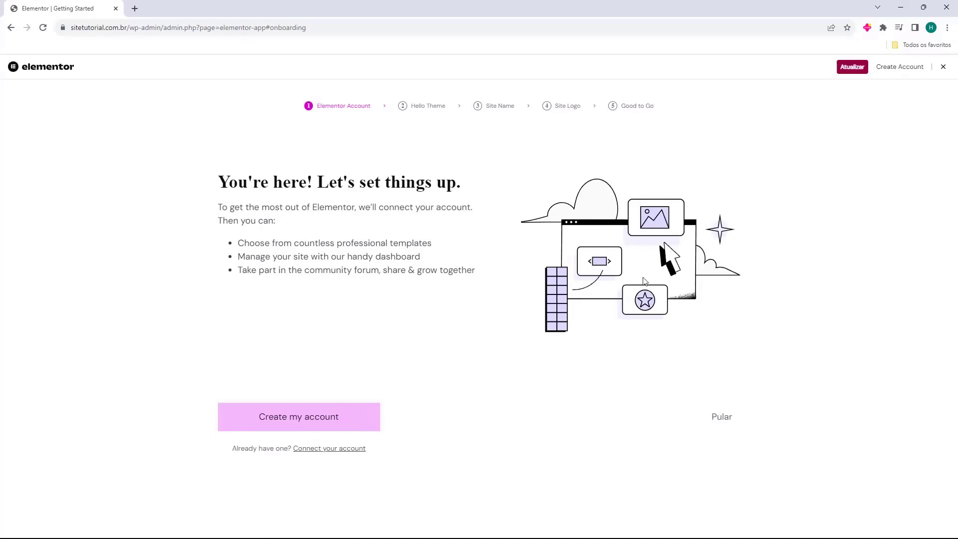
- Dismiss Elementor's onboarding and dashboard box, and return to Adicionar plugin
{"action": "left_click", "coordinate": [943, 68]}
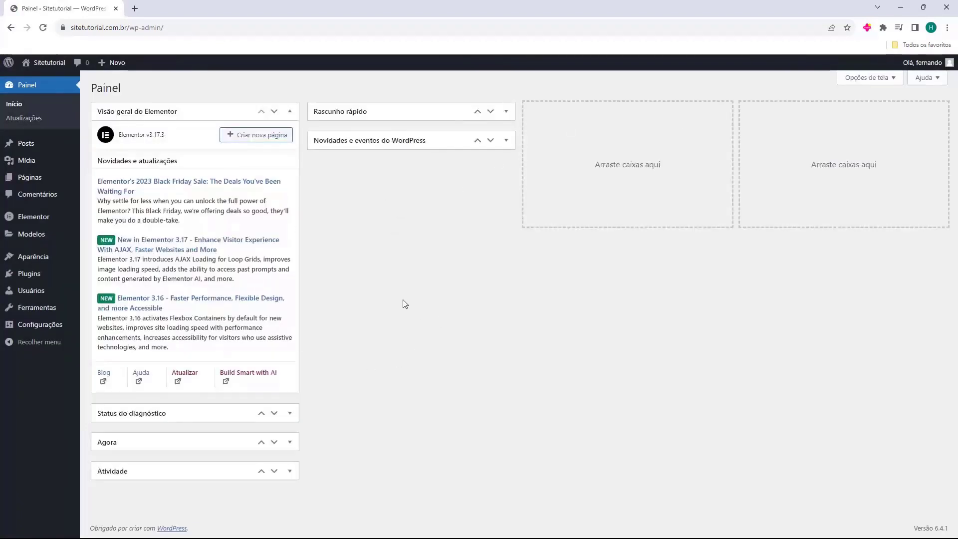
{"action": "left_click", "coordinate": [291, 111]}
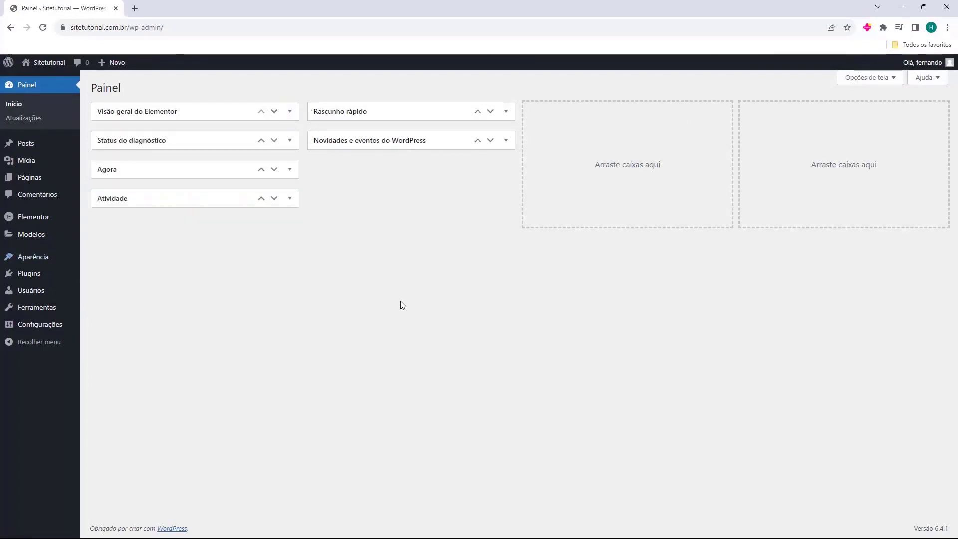
{"action": "mouse_move", "coordinate": [22, 278]}
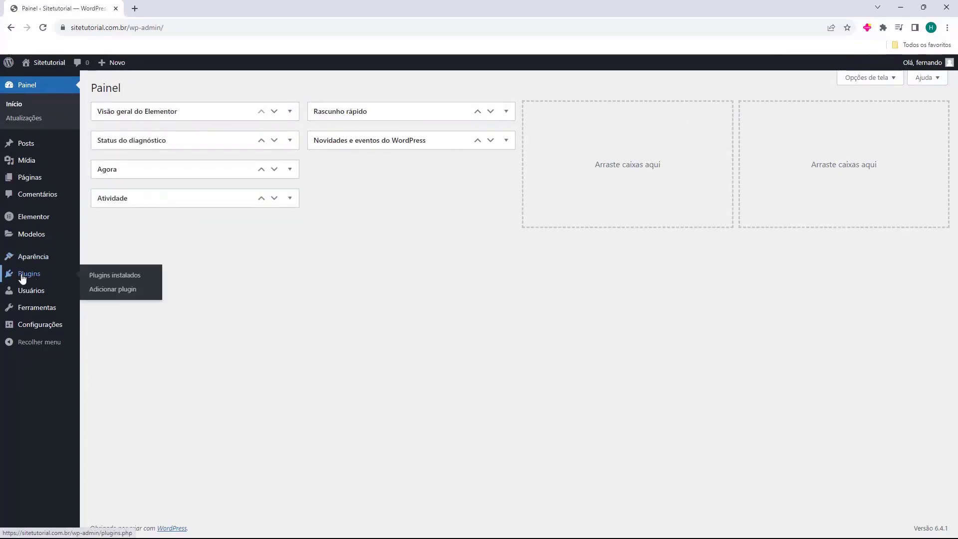
{"action": "left_click", "coordinate": [30, 280]}
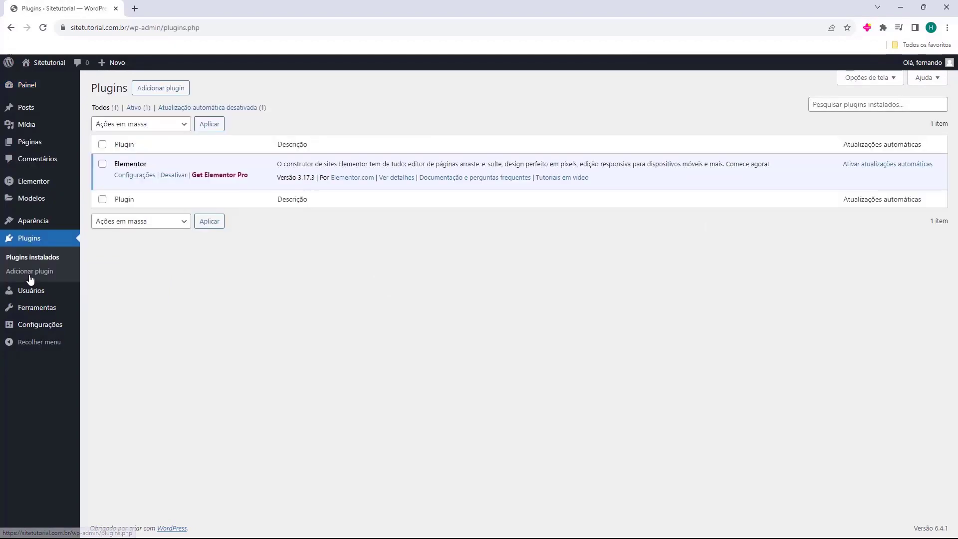
{"action": "left_click", "coordinate": [156, 92]}
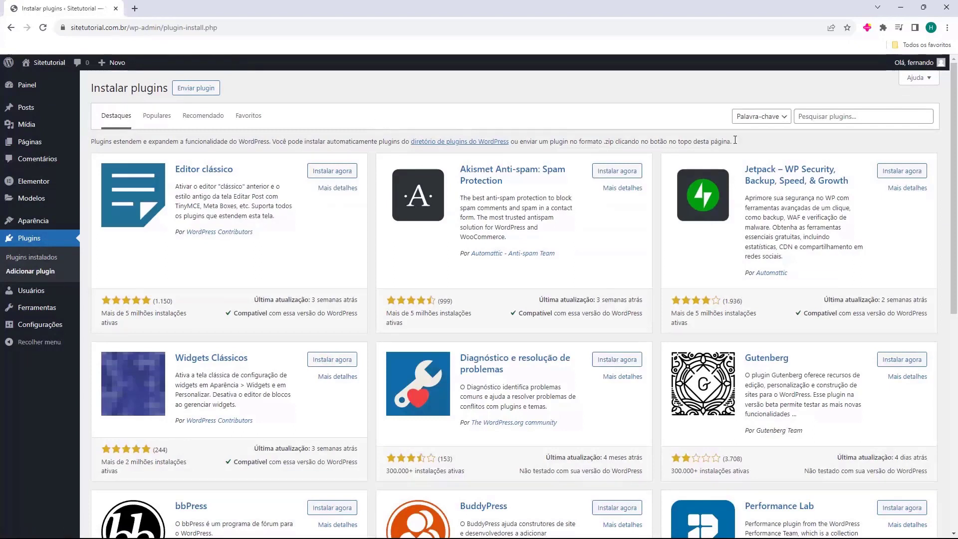
- Search 'woocommerce', then install and activate WooCommerce
{"action": "left_click", "coordinate": [836, 119]}
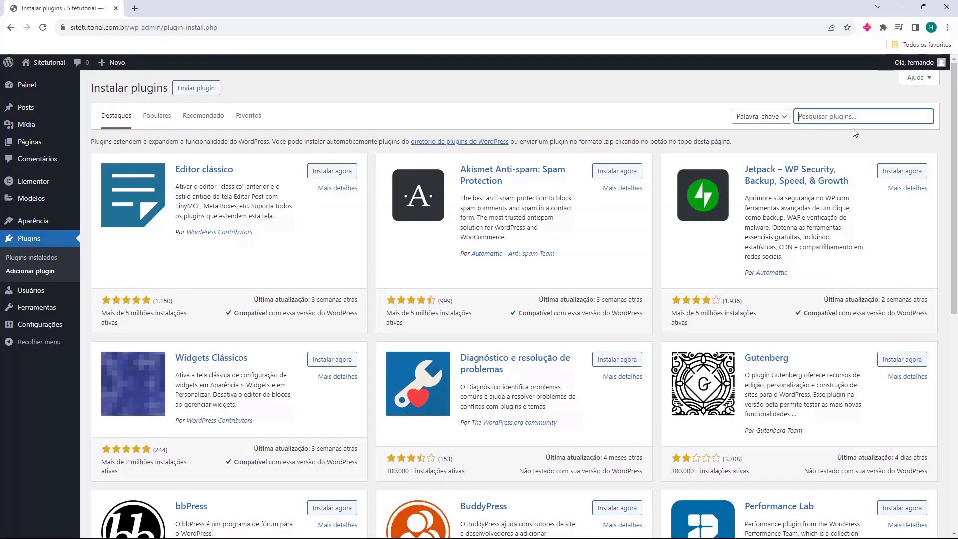
{"action": "type", "text": "woocommerce"}
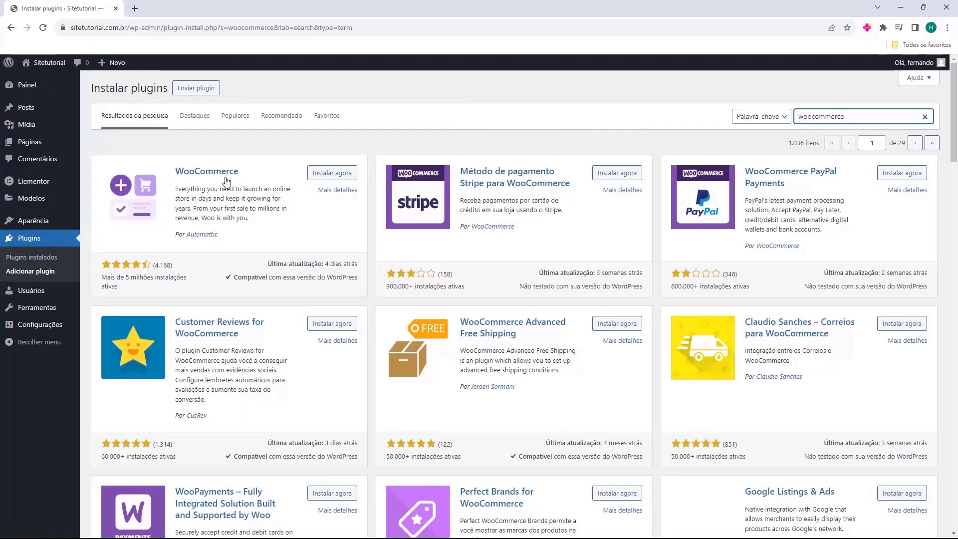
{"action": "left_click", "coordinate": [334, 174]}
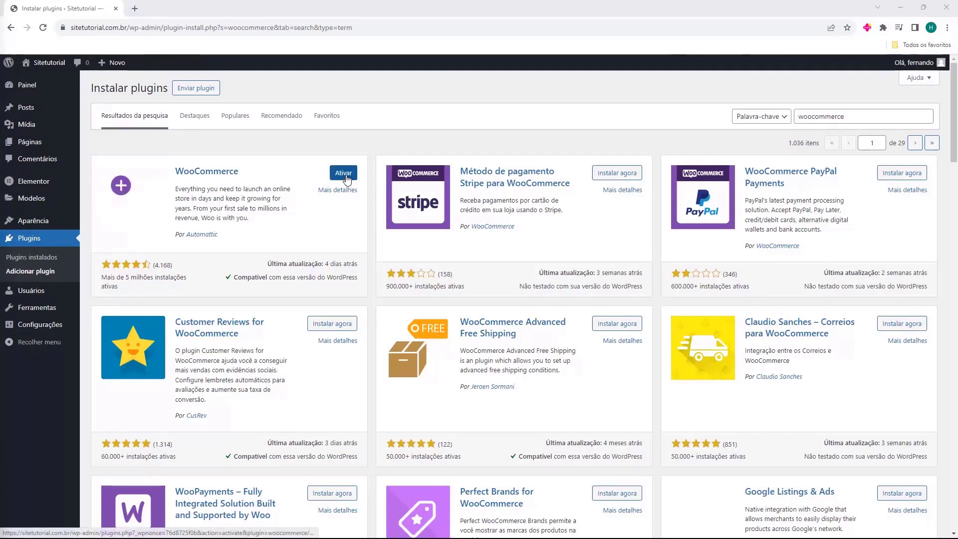
{"action": "left_click", "coordinate": [346, 177]}
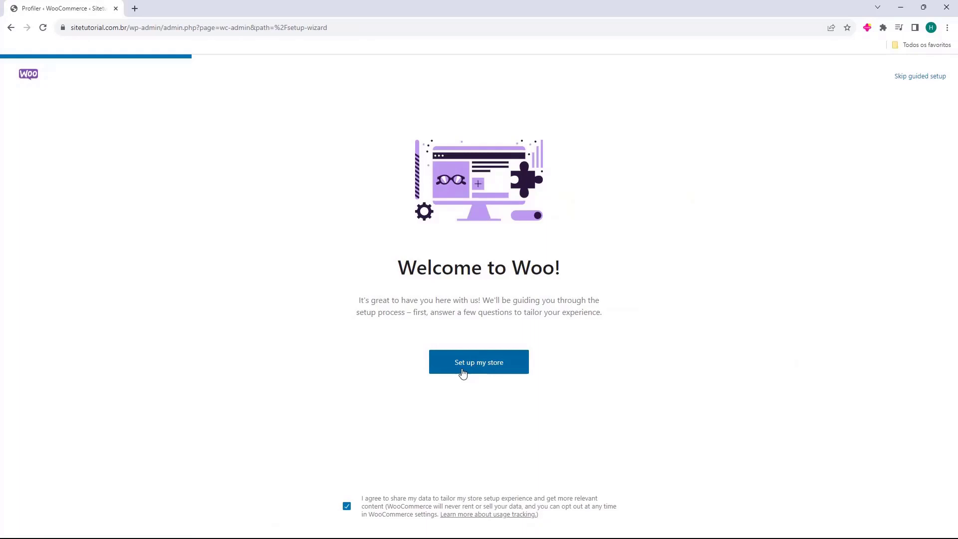
- Begin the store setup as 'Estou apenas começando meus negócios'
{"action": "left_click", "coordinate": [496, 369]}
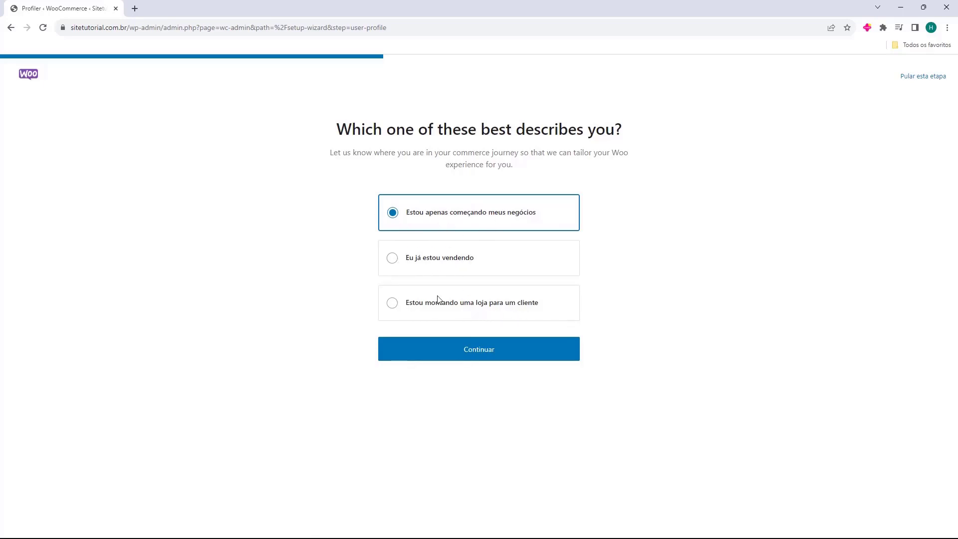
{"action": "left_click", "coordinate": [479, 355]}
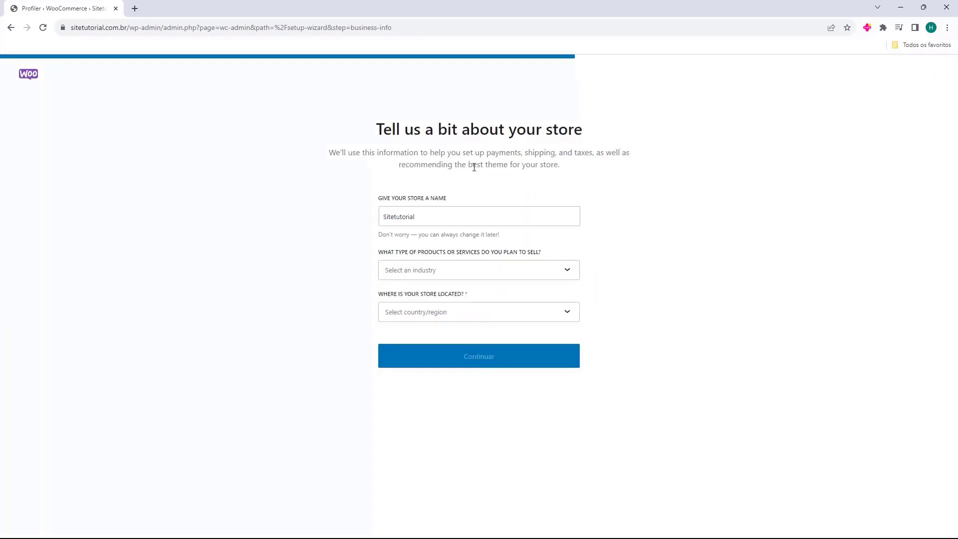
- Keep the store name Sitetutorial unchanged
{"action": "left_click", "coordinate": [402, 216]}
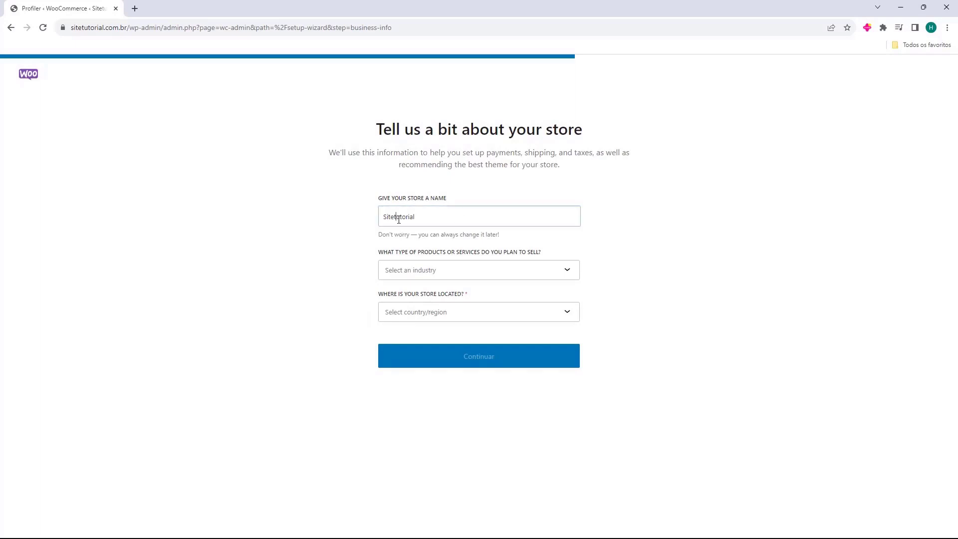
{"action": "left_click_drag", "start_coordinate": [388, 216], "coordinate": [423, 221]}
{"action": "left_click_drag", "start_coordinate": [439, 220], "coordinate": [385, 223]}
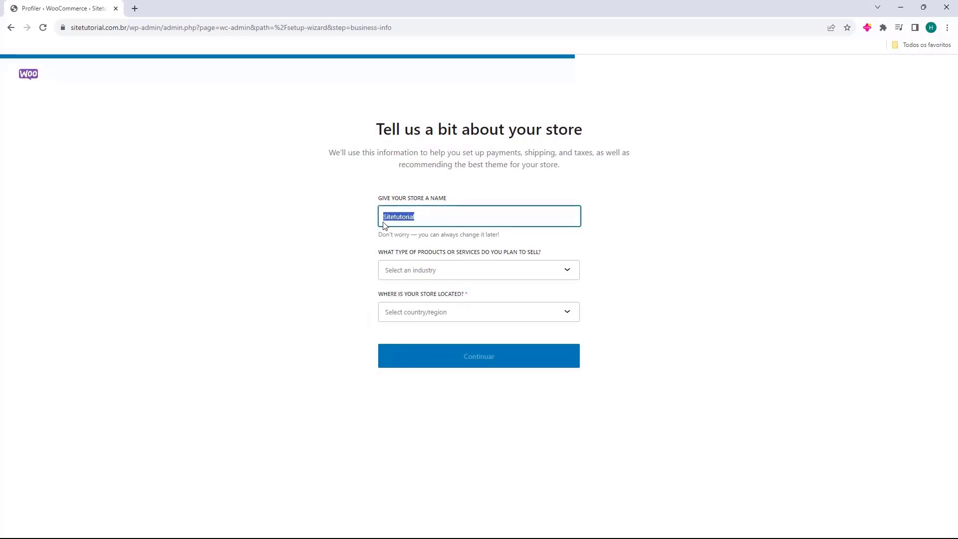
{"action": "left_click", "coordinate": [356, 223]}
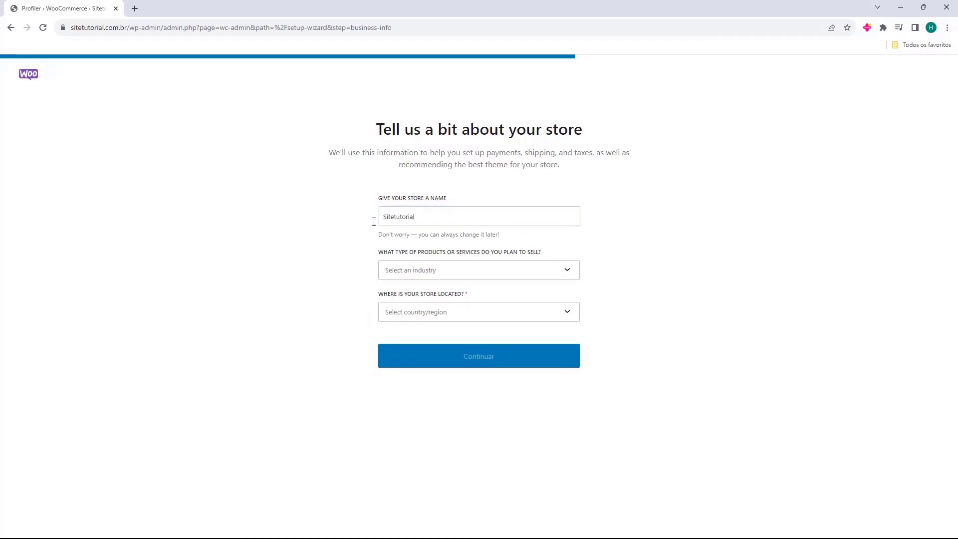
{"action": "double_click", "coordinate": [411, 221]}
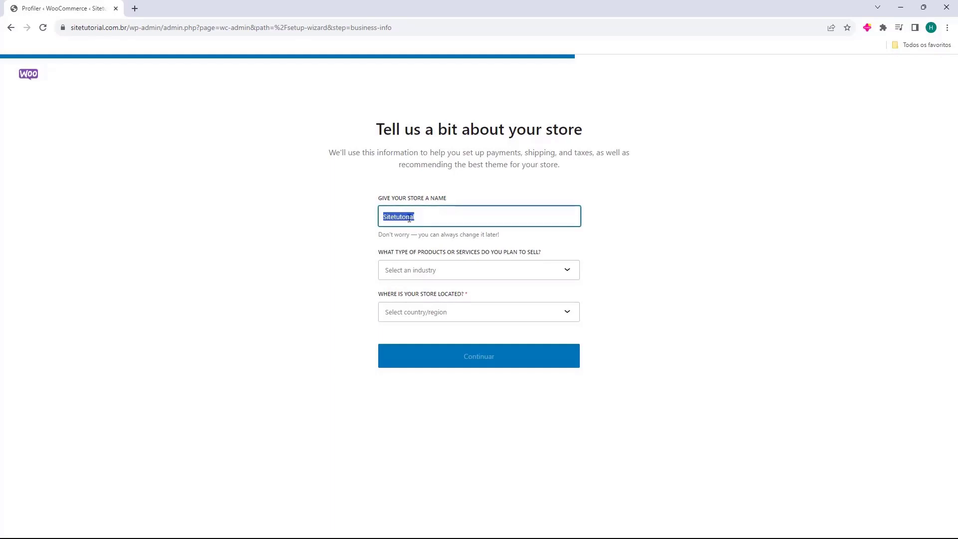
{"action": "left_click", "coordinate": [409, 218]}
- Choose Eletrônicos e computadores as the store industry
{"action": "left_click", "coordinate": [387, 271]}
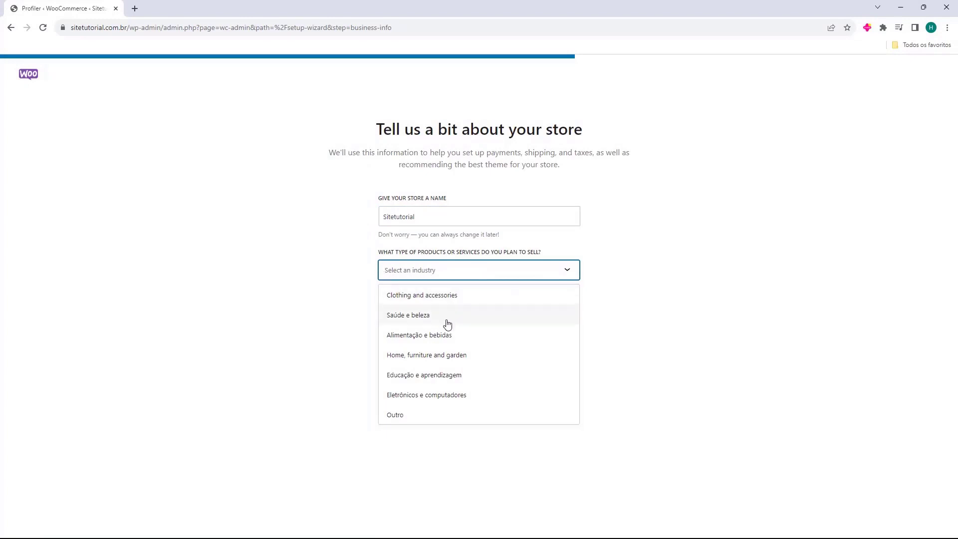
{"action": "left_click", "coordinate": [417, 398]}
{"action": "left_click", "coordinate": [427, 275]}
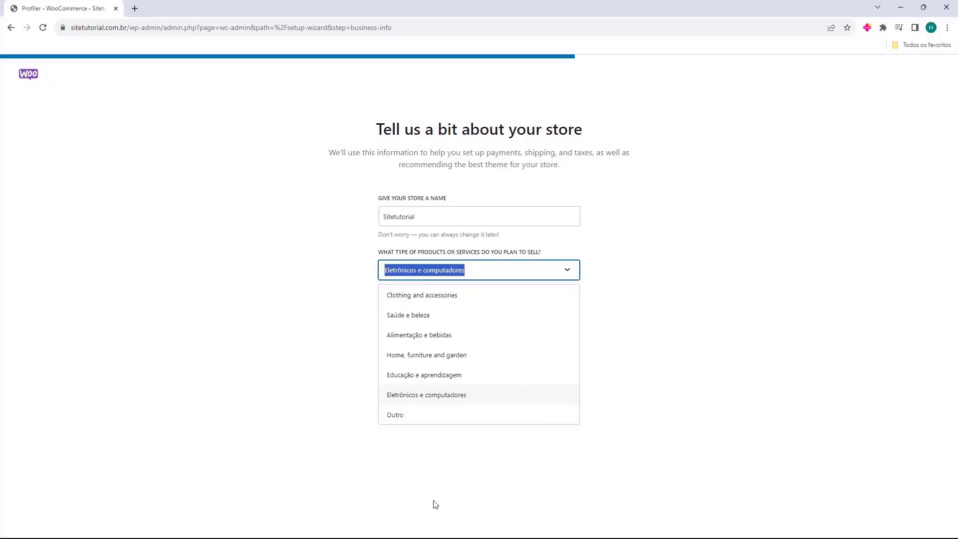
{"action": "left_click", "coordinate": [396, 400]}
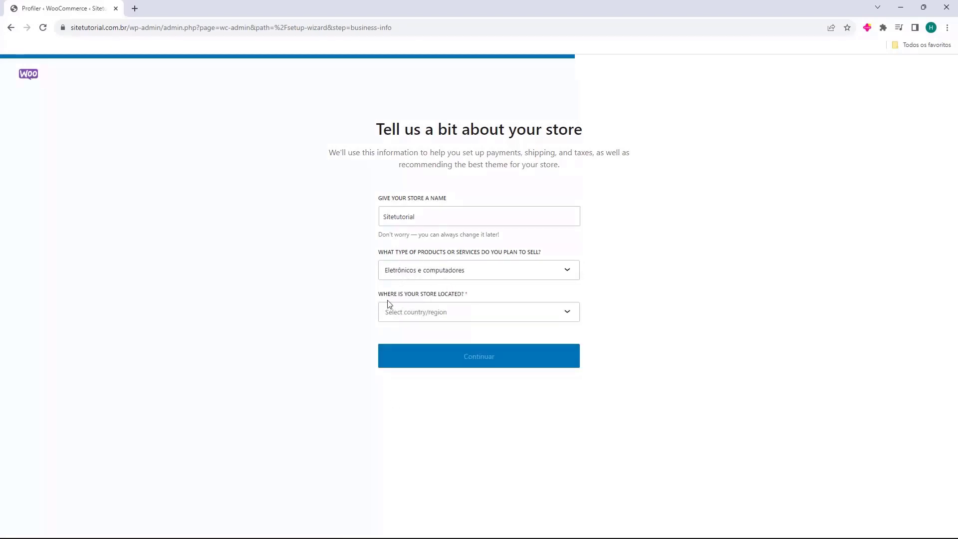
- Set the store location to Brasil — Santa Catarina and submit the details
{"action": "left_click", "coordinate": [417, 318]}
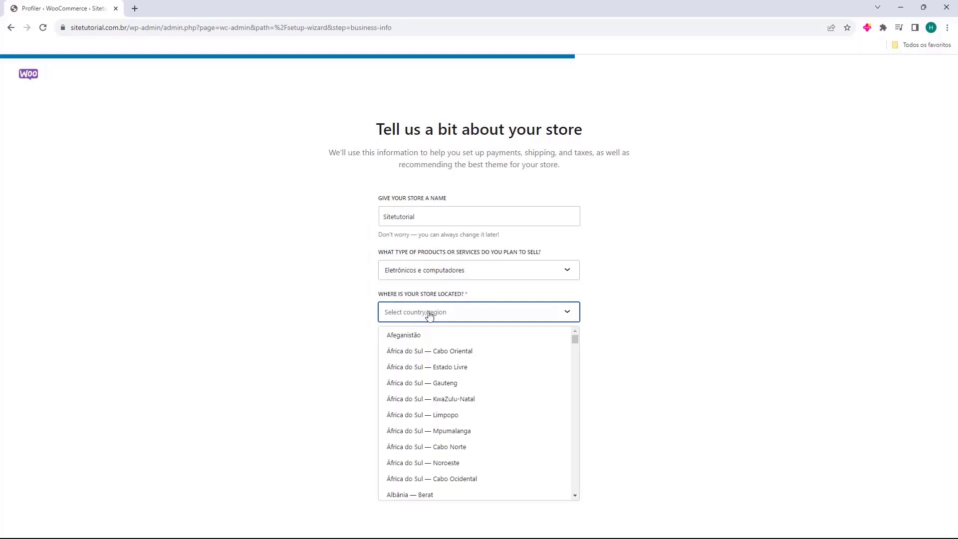
{"action": "type", "text": "bras"}
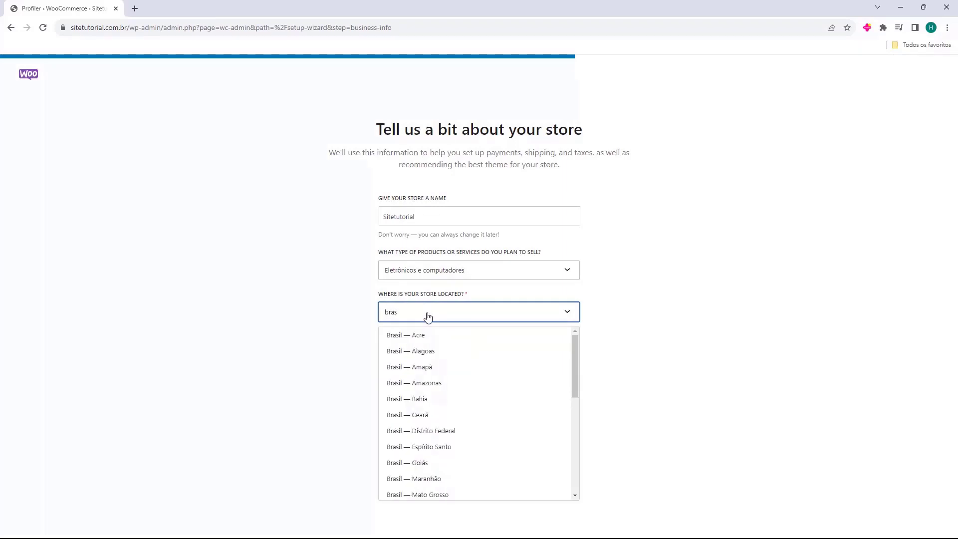
{"action": "type", "text": "il"}
{"action": "scroll", "coordinate": [439, 349], "scroll_direction": "down", "scroll_amount": 3}
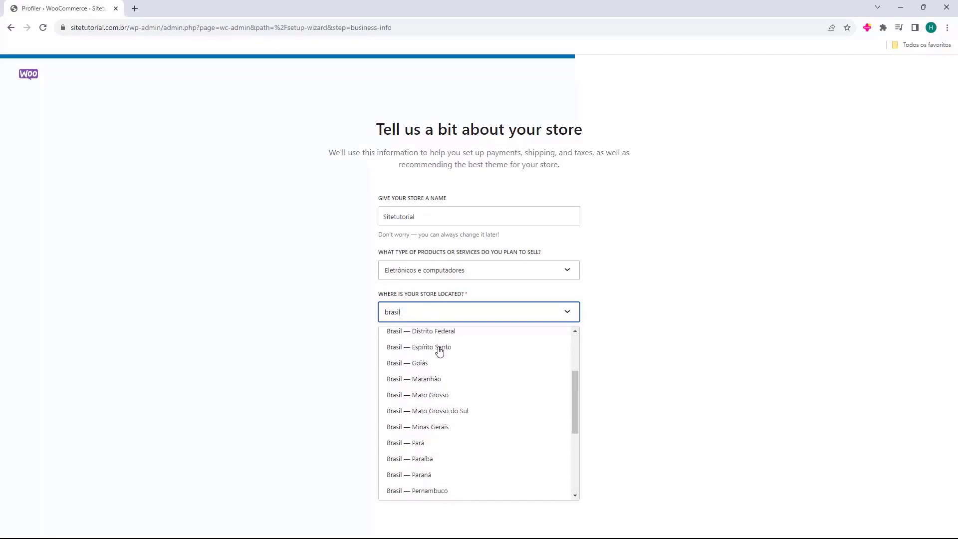
{"action": "scroll", "coordinate": [439, 349], "scroll_direction": "down", "scroll_amount": 4}
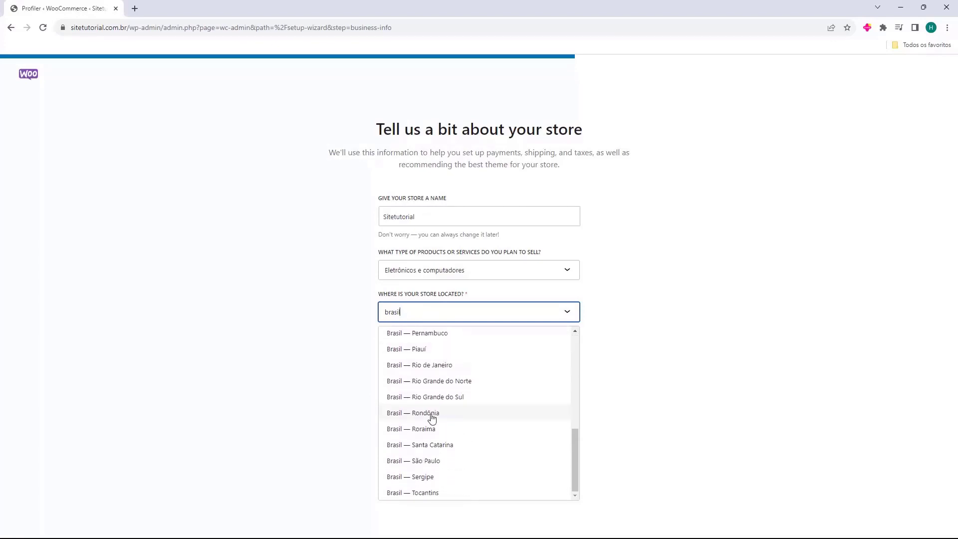
{"action": "left_click", "coordinate": [393, 446]}
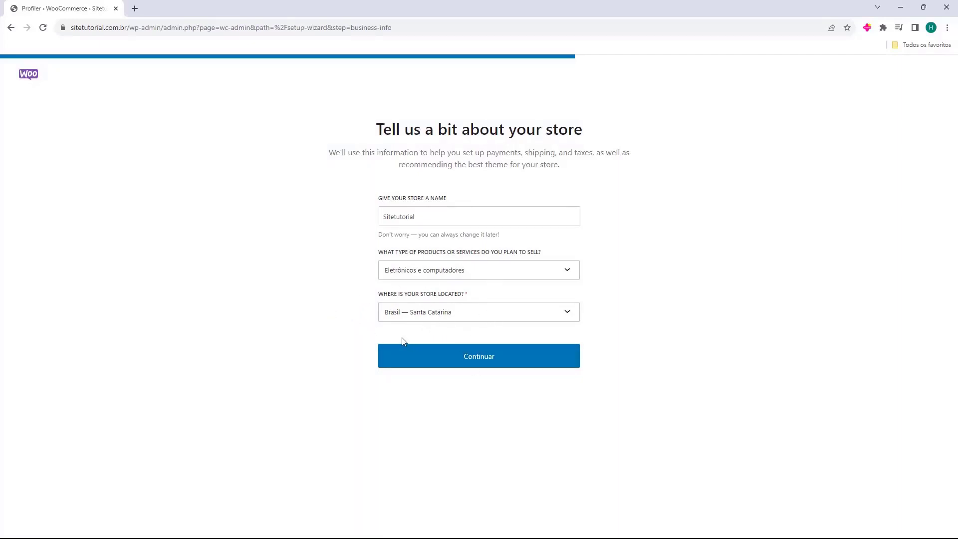
{"action": "left_click", "coordinate": [477, 363]}
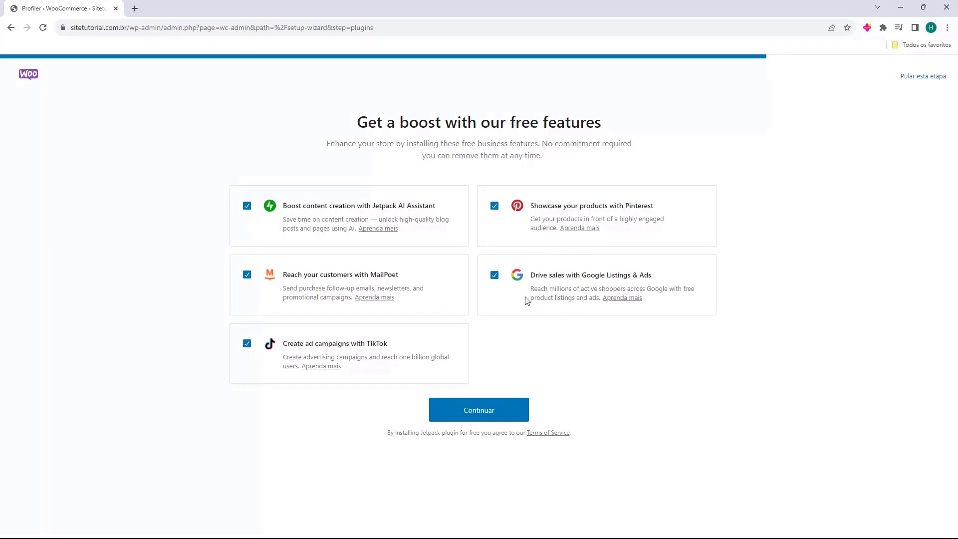
- Untick TikTok, MailPoet, Jetpack, Pinterest and Google Listings & Ads, then continue
{"action": "left_click", "coordinate": [247, 343]}
{"action": "left_click", "coordinate": [247, 274]}
{"action": "left_click", "coordinate": [247, 206]}
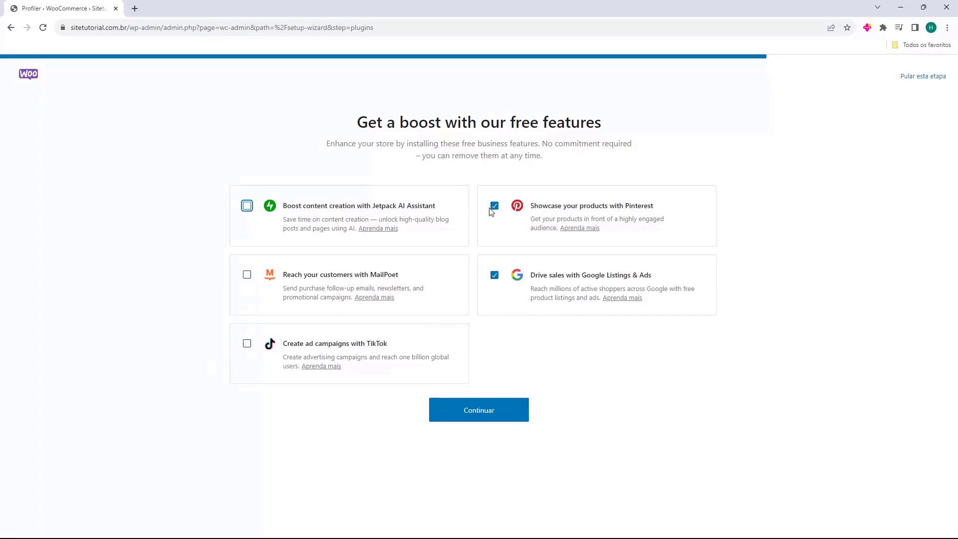
{"action": "left_click", "coordinate": [494, 207]}
{"action": "left_click", "coordinate": [495, 275]}
{"action": "left_click", "coordinate": [493, 361]}
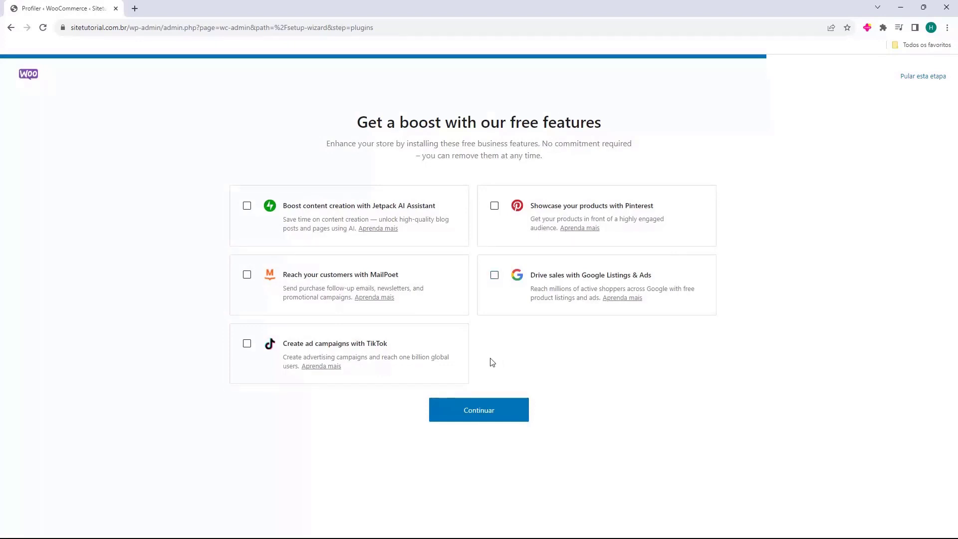
{"action": "left_click", "coordinate": [479, 417]}
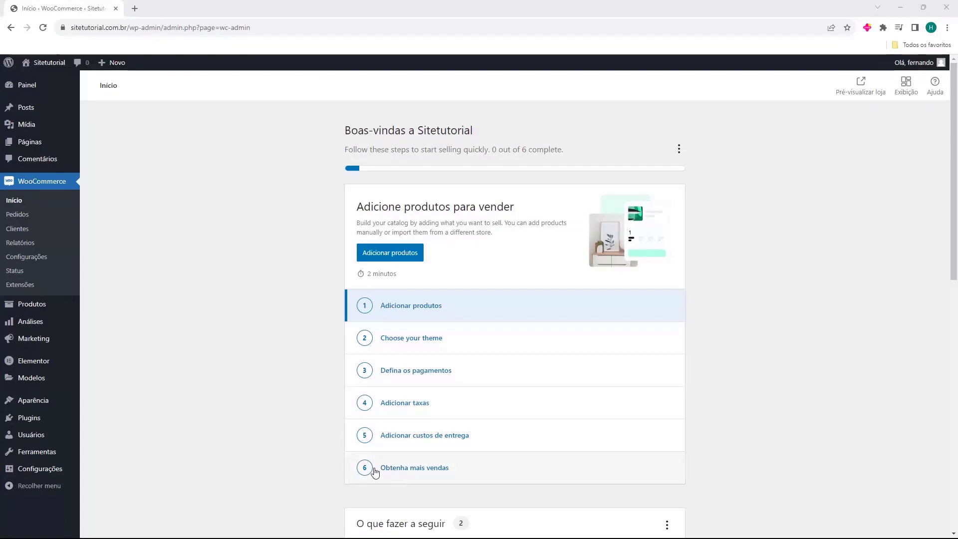
- Scroll through the WooCommerce Início page and back to the top
{"action": "scroll", "coordinate": [317, 306], "scroll_direction": "down", "scroll_amount": 5}
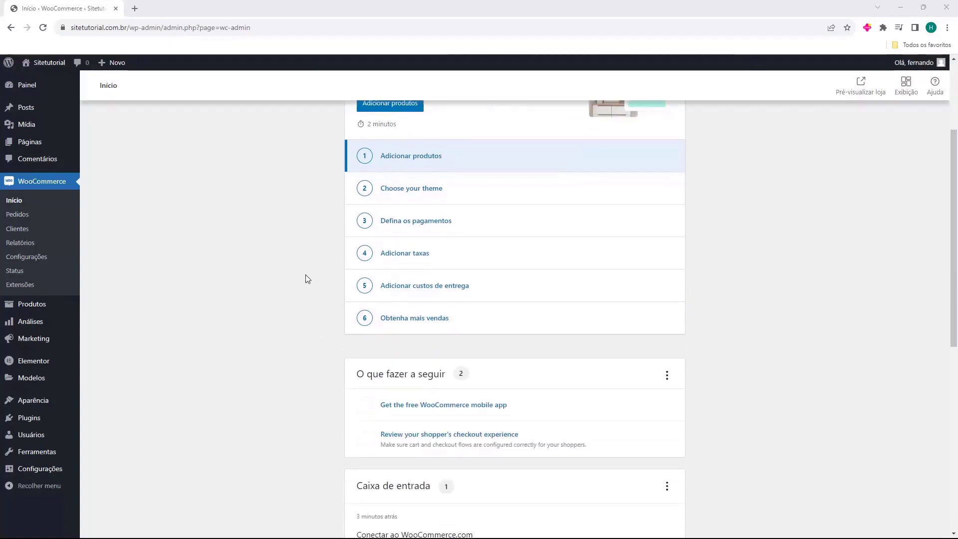
{"action": "scroll", "coordinate": [307, 278], "scroll_direction": "down", "scroll_amount": 5}
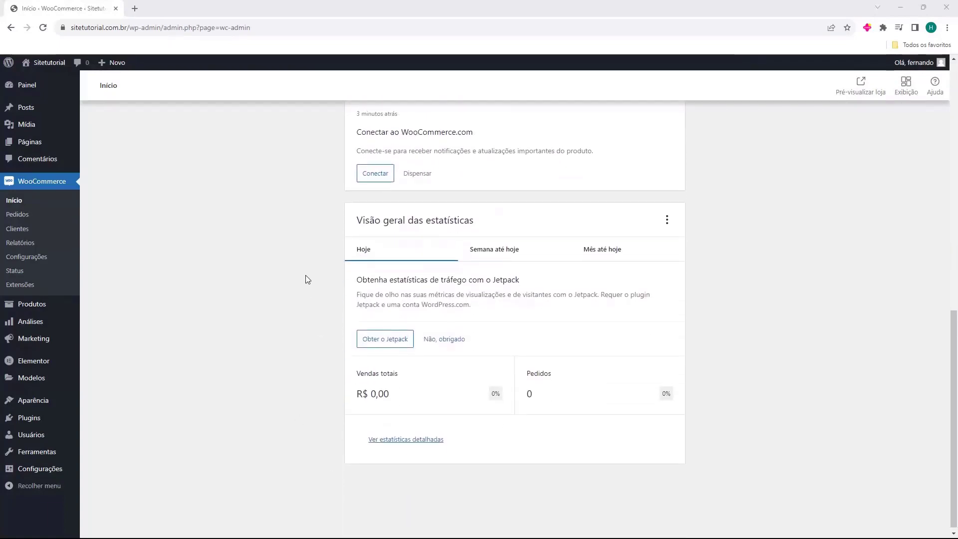
{"action": "scroll", "coordinate": [307, 278], "scroll_direction": "up", "scroll_amount": 10}
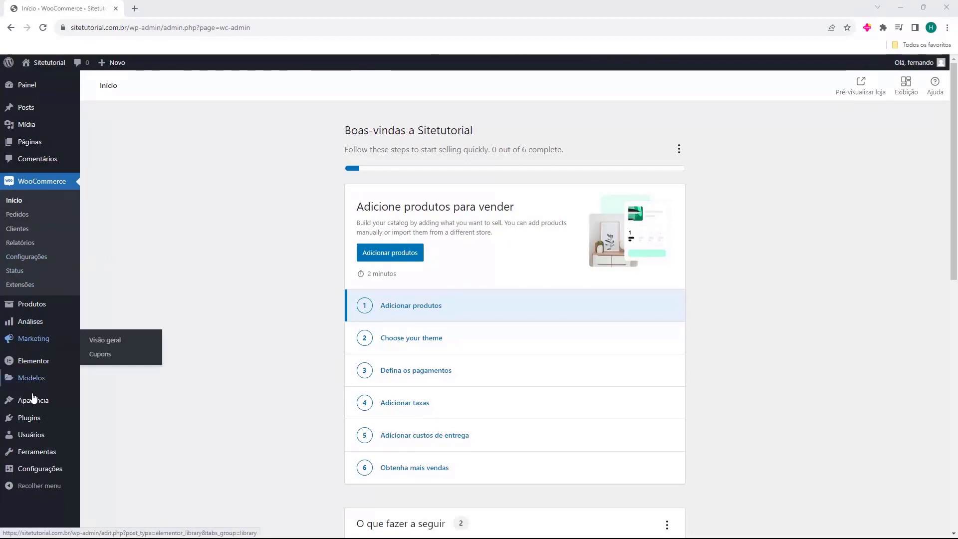
- Open Plugins > Adicionar novo to reach Instalar plugins
{"action": "left_click", "coordinate": [27, 422]}
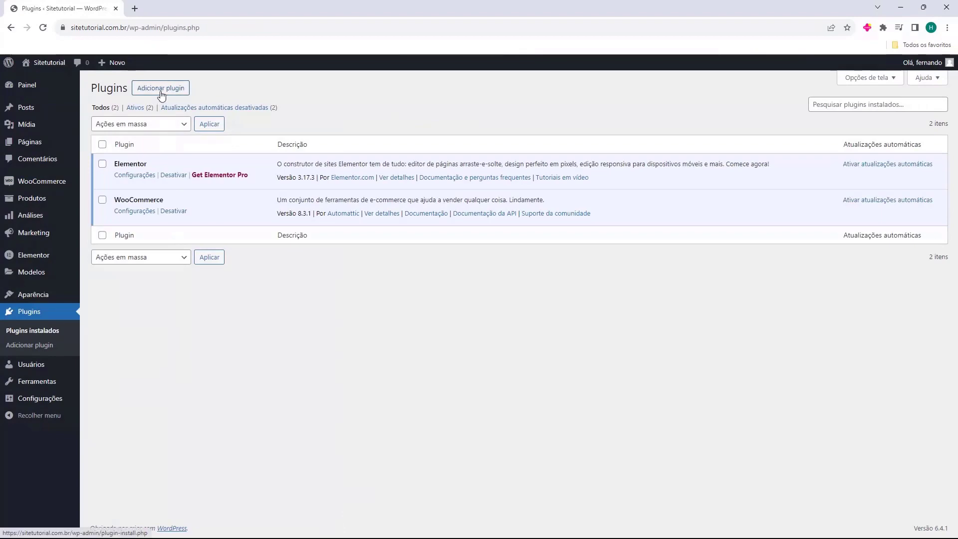
{"action": "left_click", "coordinate": [161, 89]}
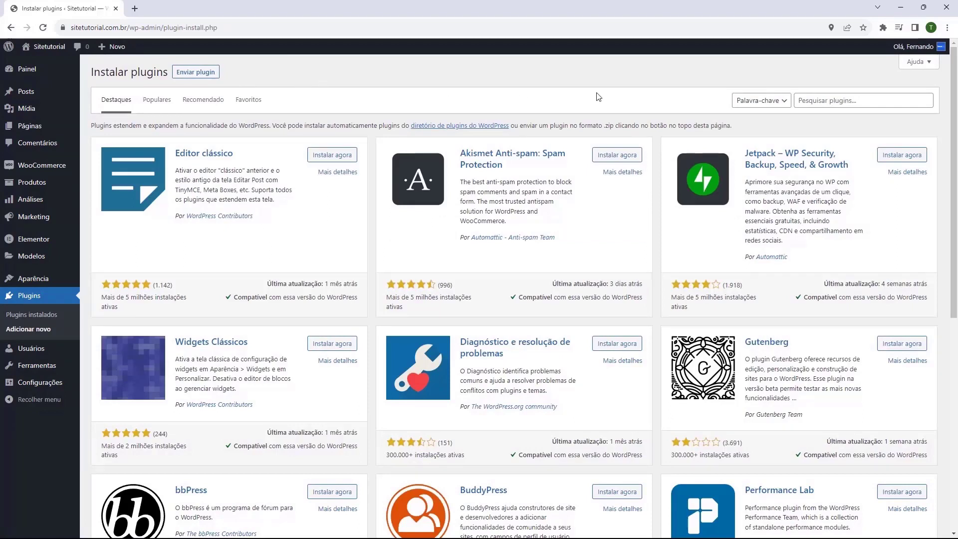
- Search 'merca', then install and activate Mercado Pago para WooCommerce
{"action": "left_click", "coordinate": [825, 106]}
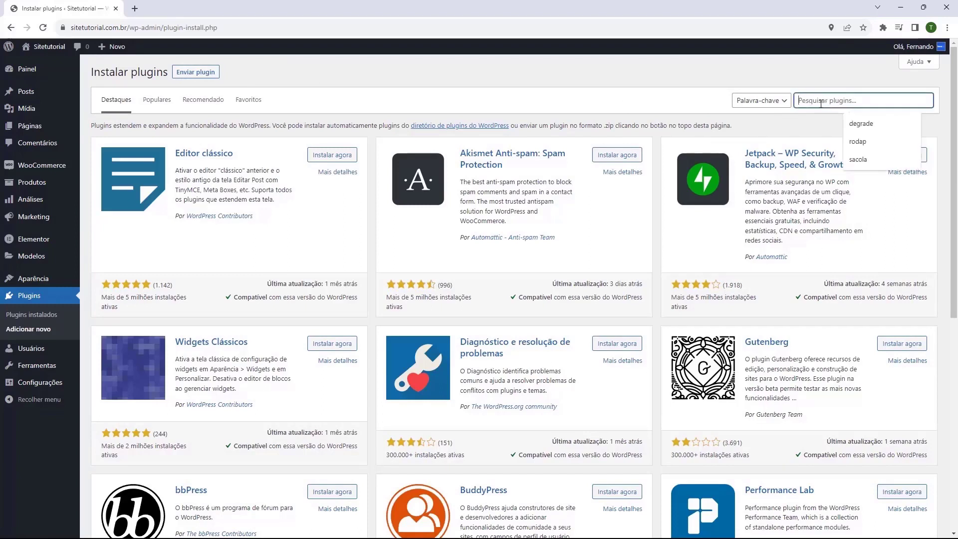
{"action": "type", "text": "mercado pago"}
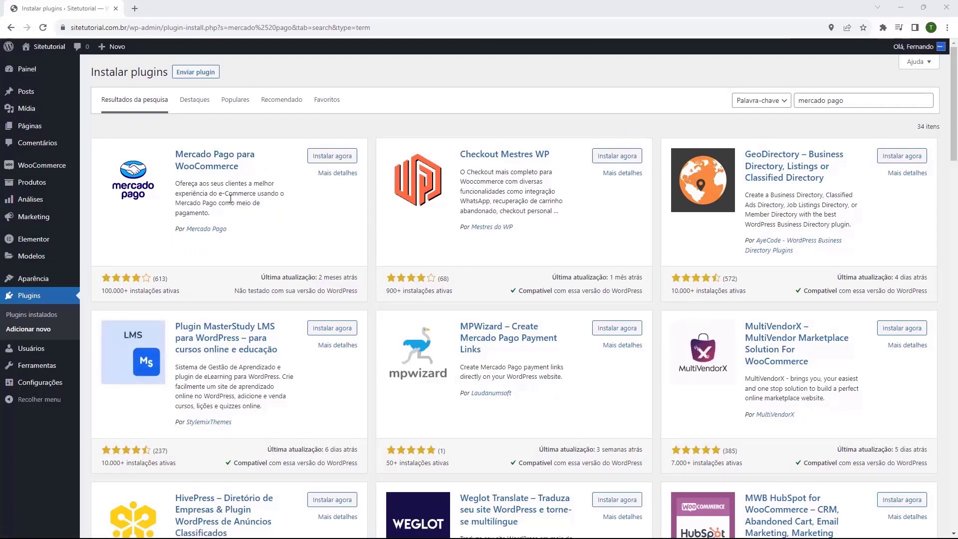
{"action": "left_click", "coordinate": [332, 161]}
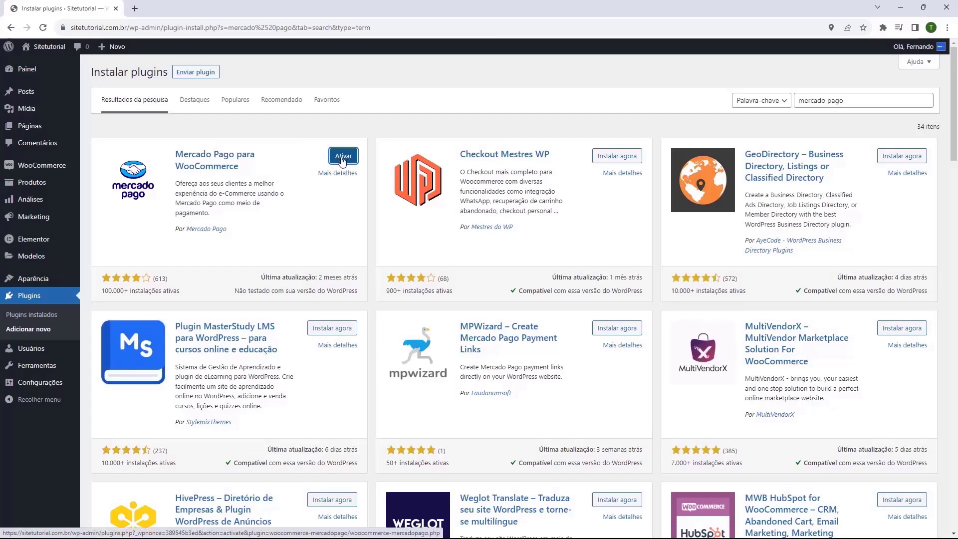
{"action": "left_click", "coordinate": [343, 158]}
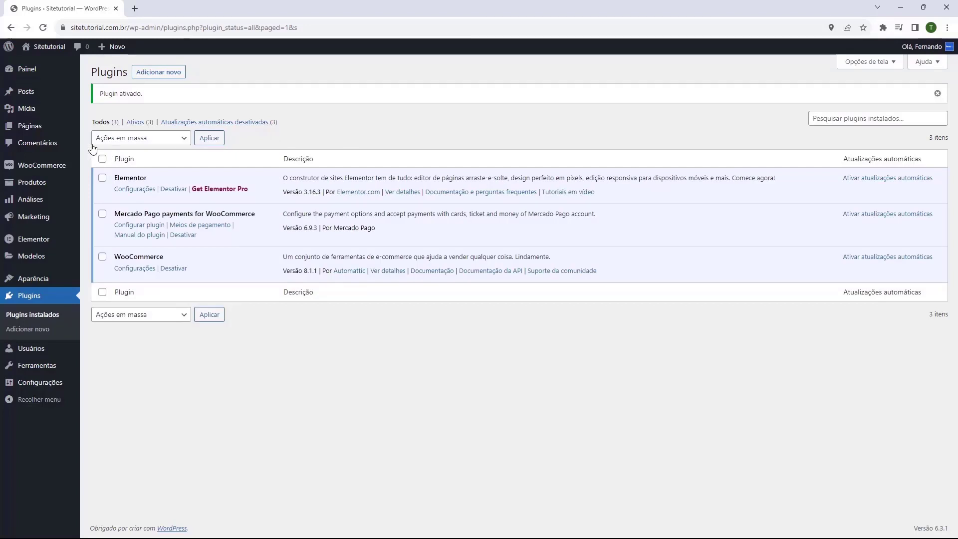
- Open WooCommerce > Mercado Pago, expand '1. Integre a loja com o Mercado Pago', then Consultar credenciais
{"action": "mouse_move", "coordinate": [25, 175]}
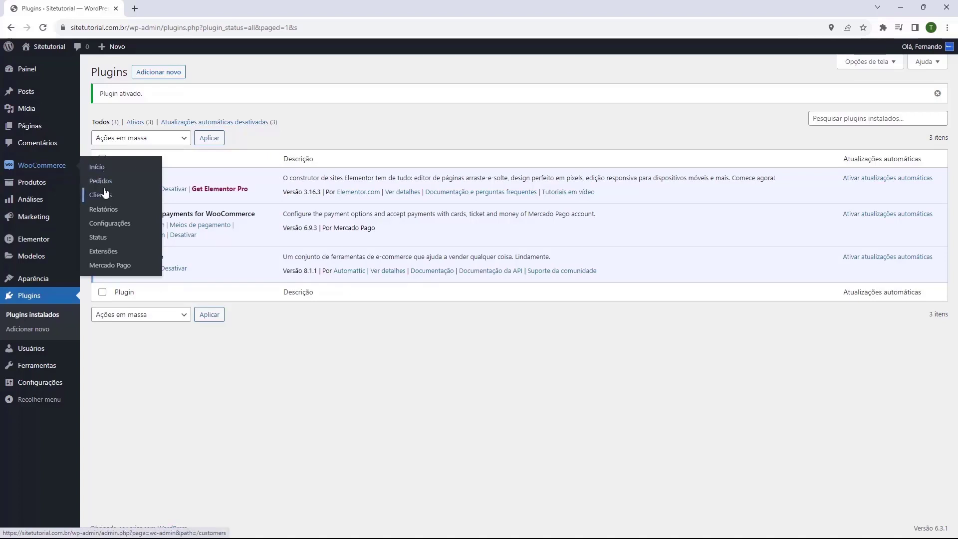
{"action": "left_click", "coordinate": [107, 267]}
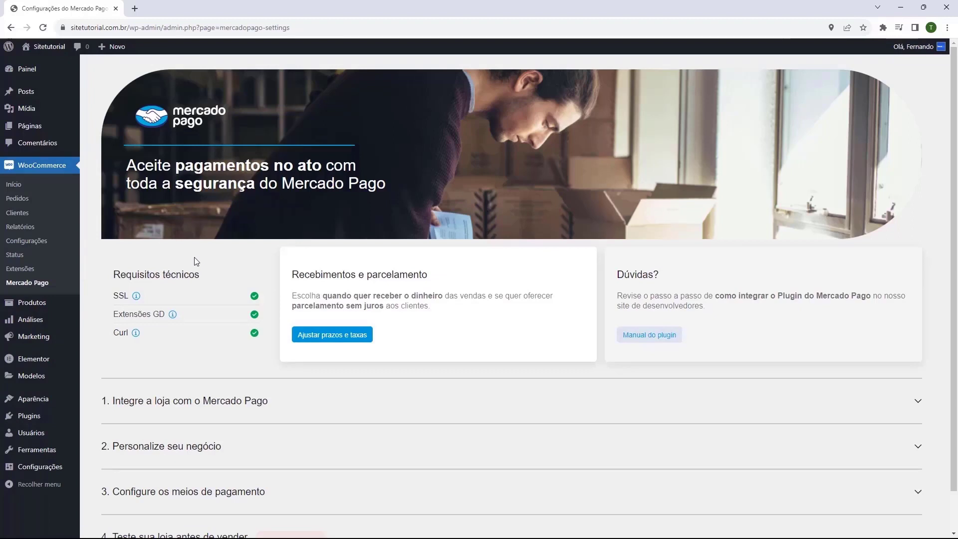
{"action": "scroll", "coordinate": [196, 261], "scroll_direction": "down", "scroll_amount": 1}
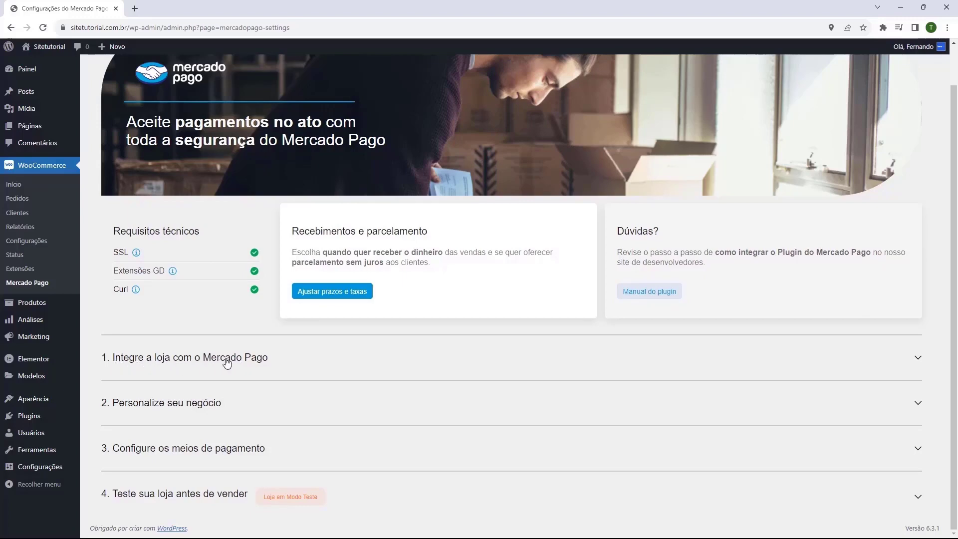
{"action": "left_click", "coordinate": [194, 358]}
{"action": "scroll", "coordinate": [202, 280], "scroll_direction": "down", "scroll_amount": 4}
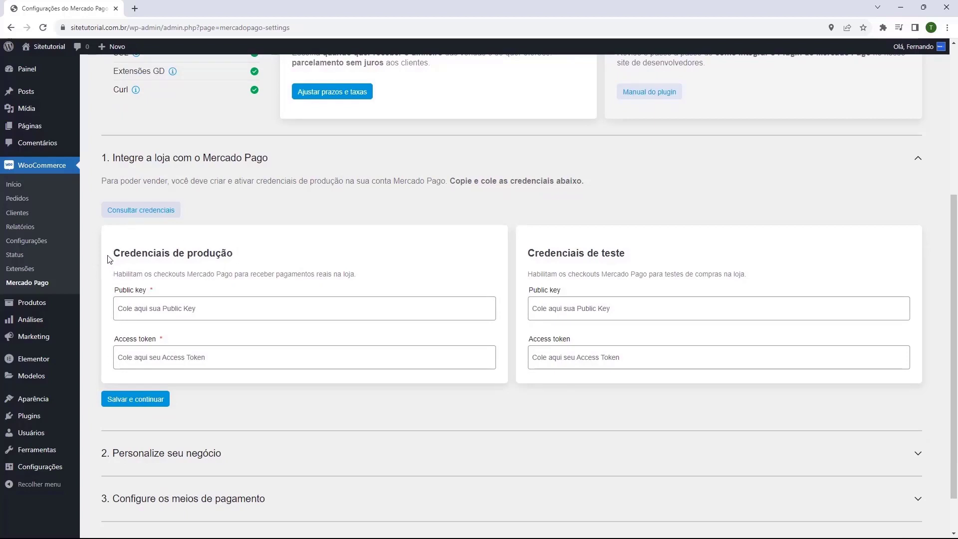
{"action": "left_click", "coordinate": [141, 211]}
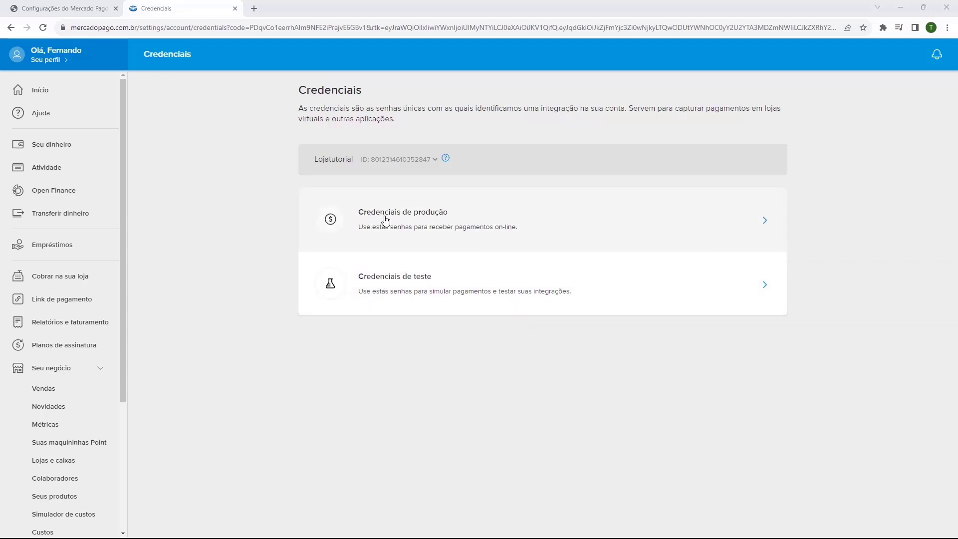
- Copy the Public Key from Mercado Pago's Credenciais de produção and go back to WordPress
{"action": "left_click", "coordinate": [385, 219]}
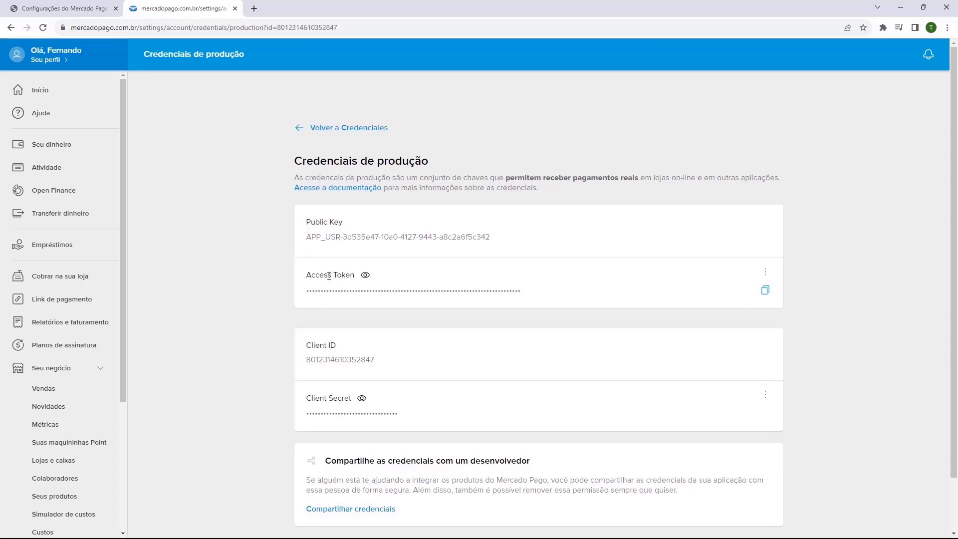
{"action": "mouse_move", "coordinate": [306, 222]}
{"action": "left_mouse_down"}
{"action": "mouse_move", "coordinate": [343, 222]}
{"action": "mouse_move", "coordinate": [307, 226]}
{"action": "left_mouse_up"}
{"action": "left_click", "coordinate": [765, 247]}
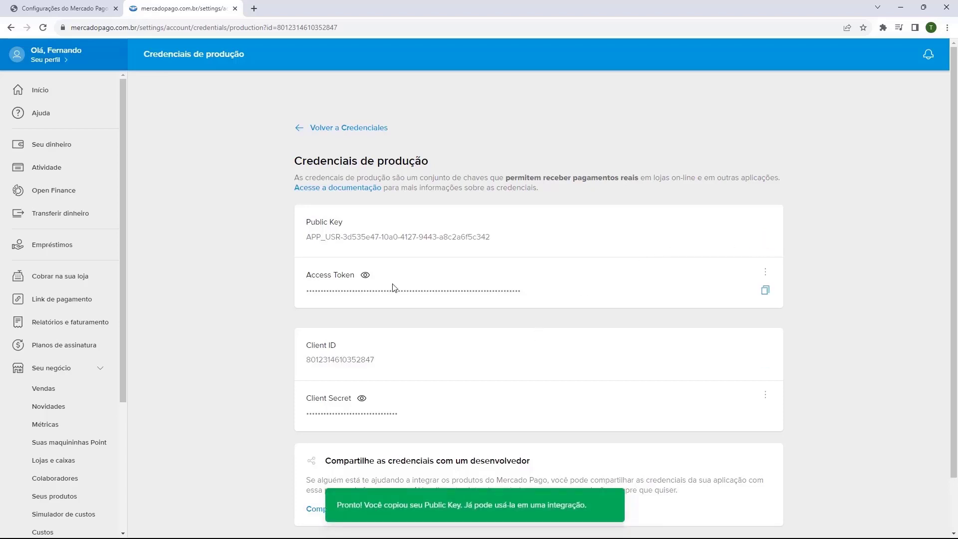
{"action": "left_click", "coordinate": [63, 14]}
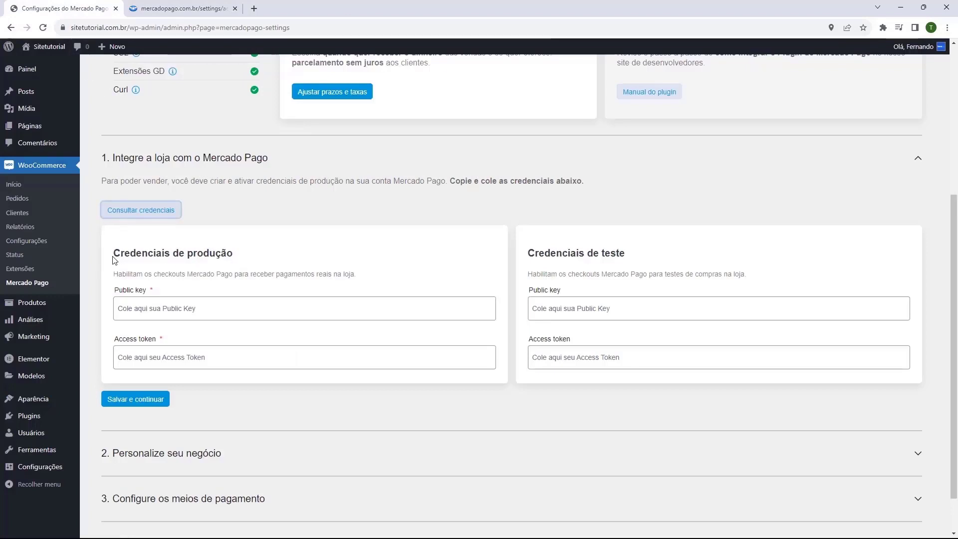
- Paste the production Public key, then copy and paste the production Access token
{"action": "left_click", "coordinate": [125, 311]}
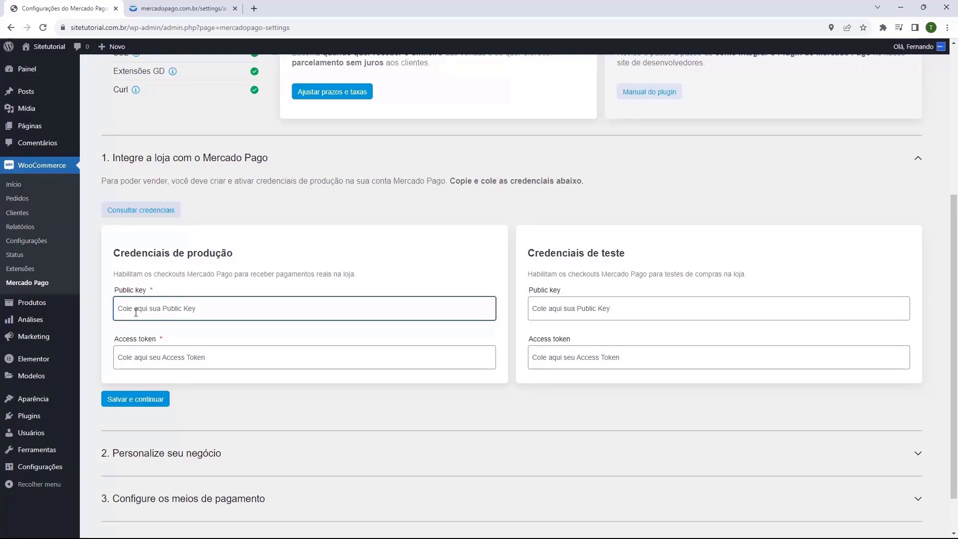
{"action": "key", "text": "ctrl+v"}
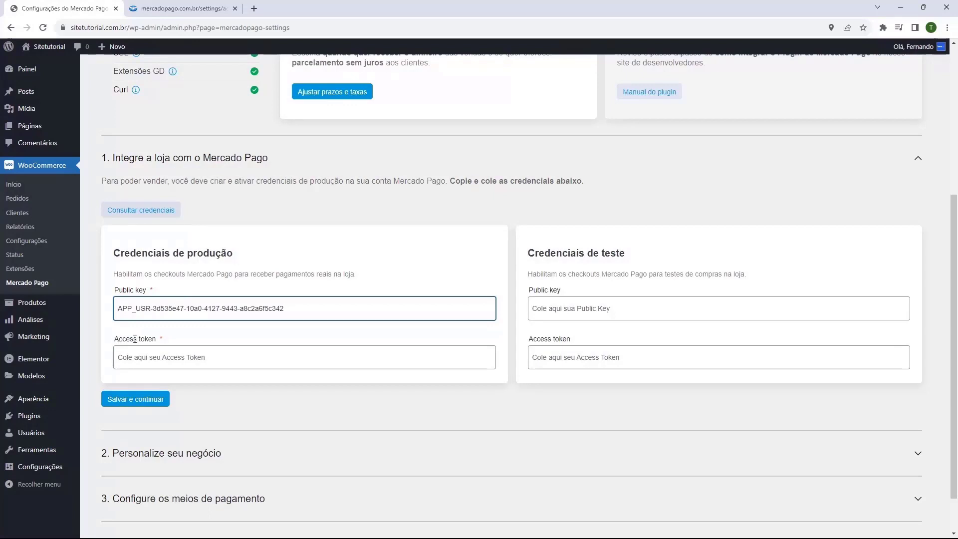
{"action": "left_click", "coordinate": [180, 9]}
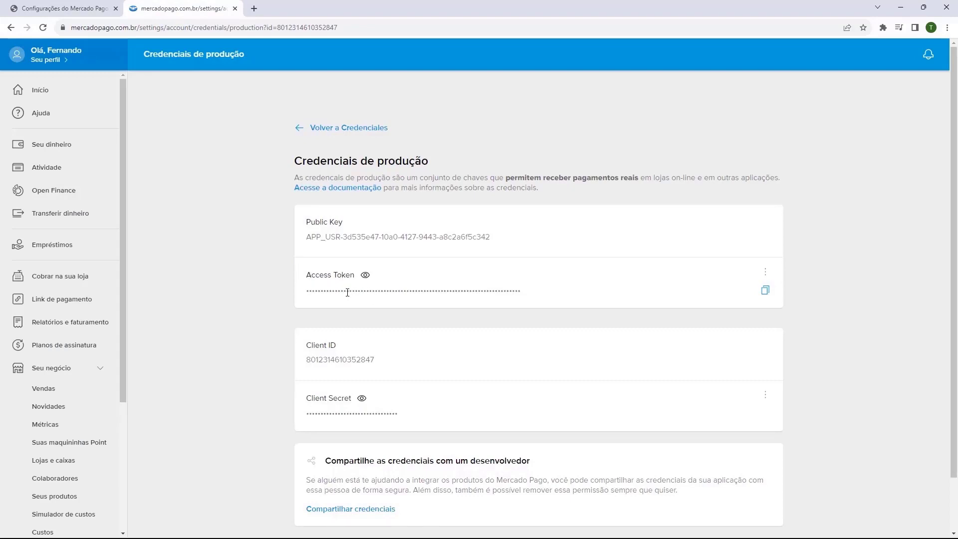
{"action": "left_click", "coordinate": [365, 276]}
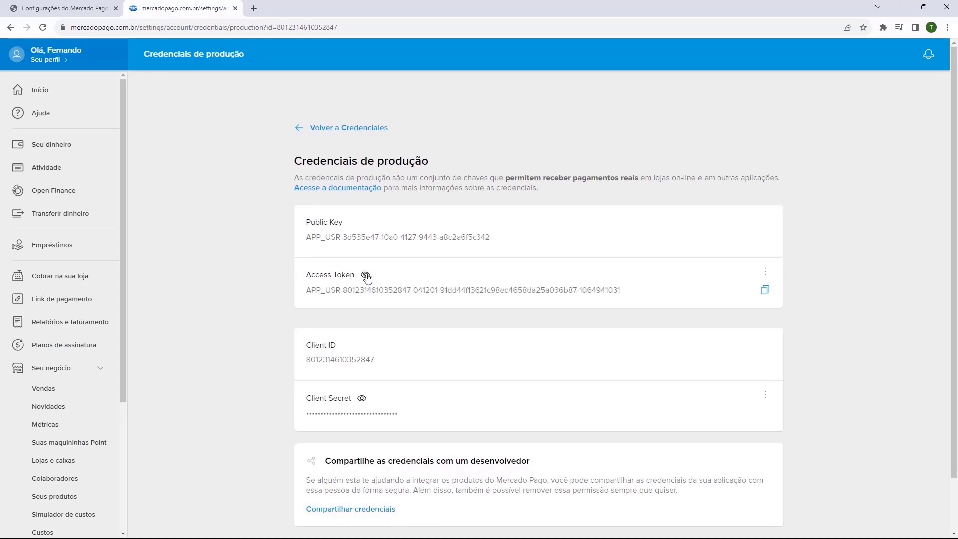
{"action": "left_click", "coordinate": [366, 275]}
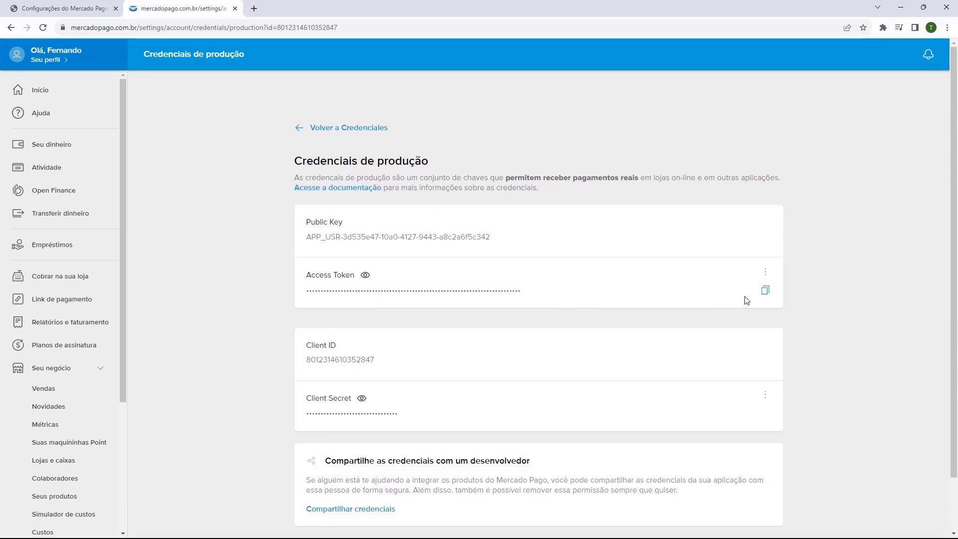
{"action": "left_click", "coordinate": [764, 294]}
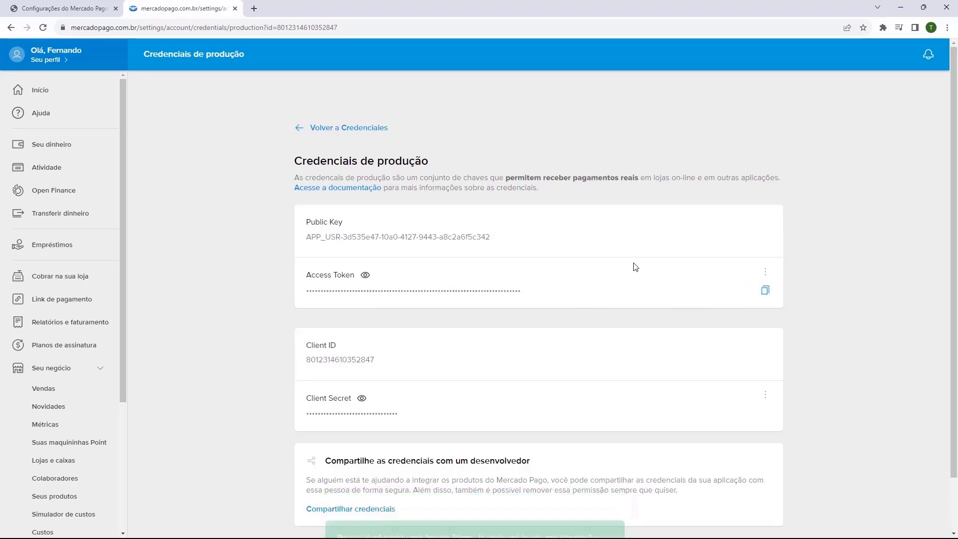
{"action": "left_click", "coordinate": [60, 9]}
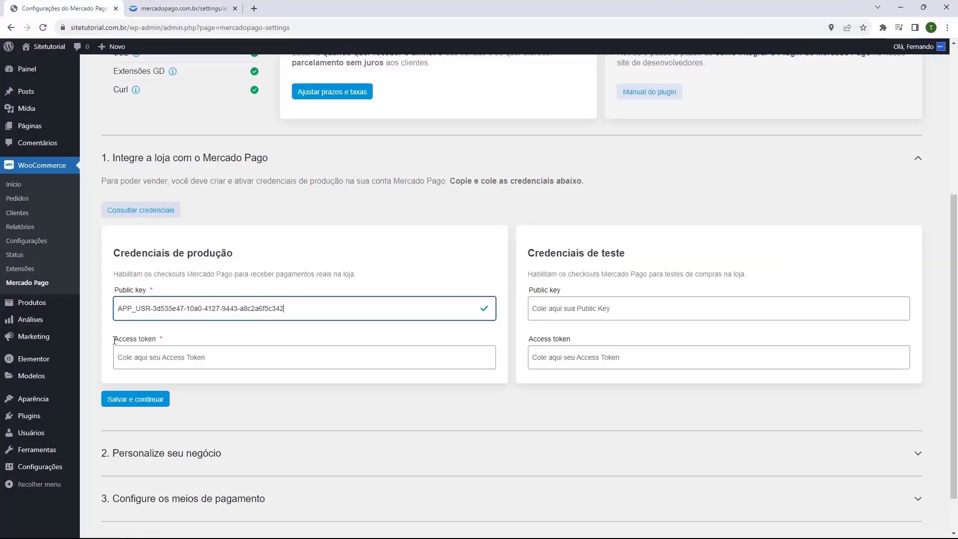
{"action": "left_click", "coordinate": [150, 359]}
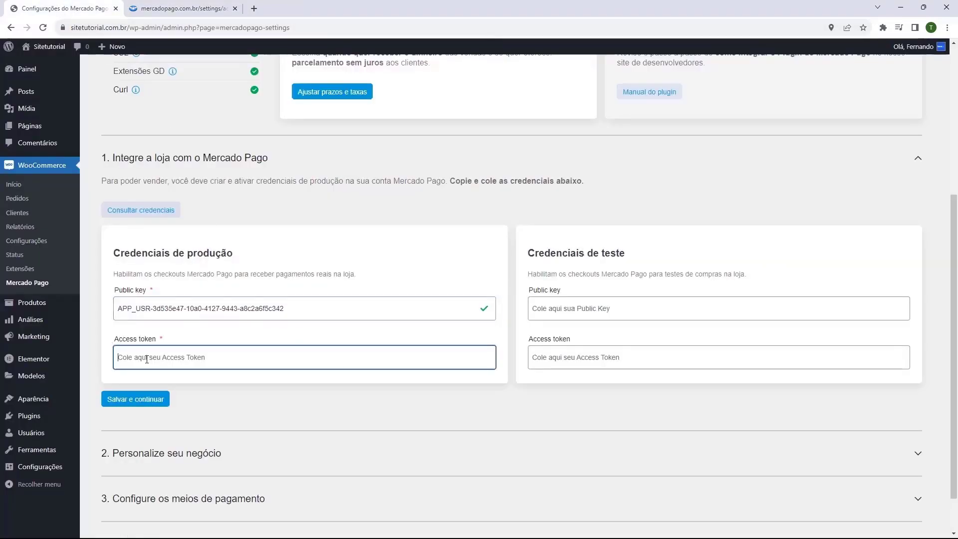
{"action": "key", "text": "ctrl+v"}
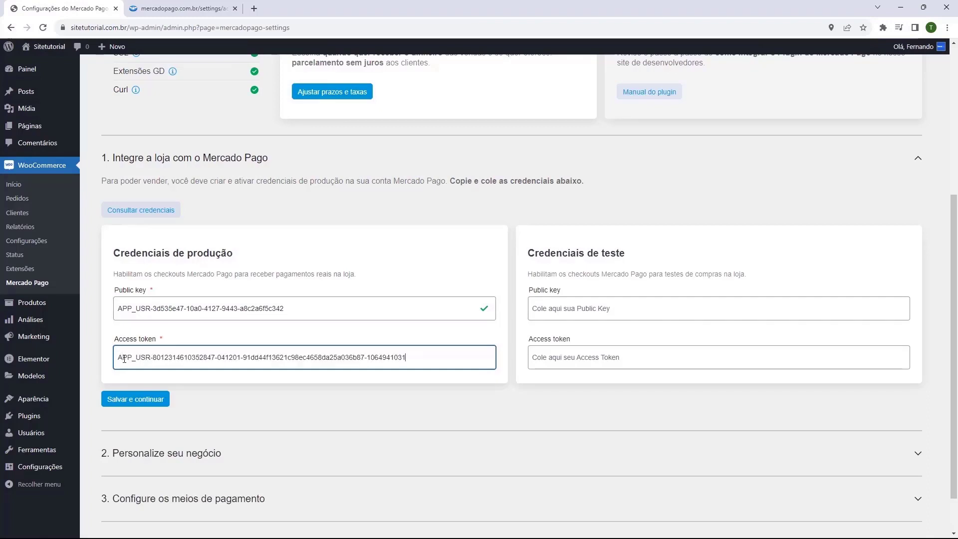
{"action": "left_click", "coordinate": [111, 337]}
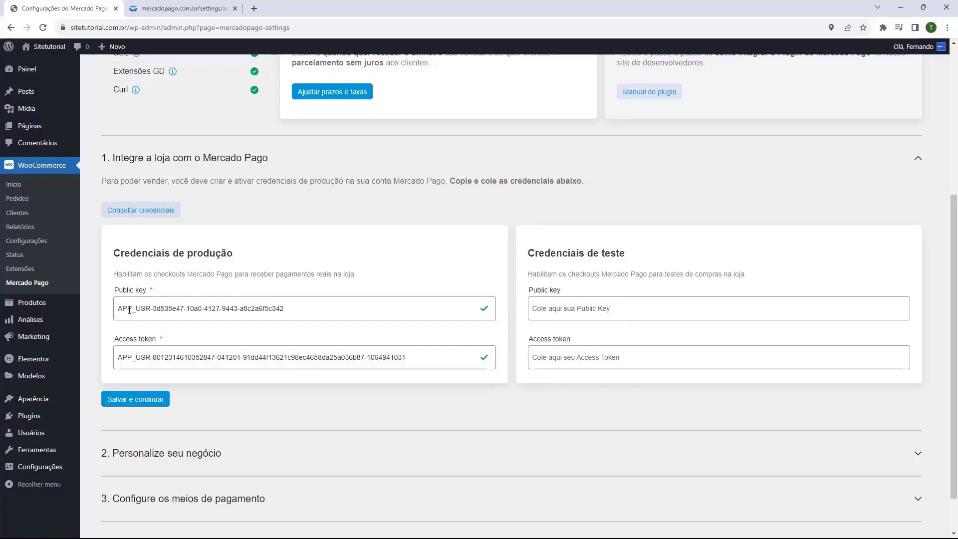
- Save the credentials, then set the store name to Lojatutorial with category Other categories and save
{"action": "left_click", "coordinate": [129, 404]}
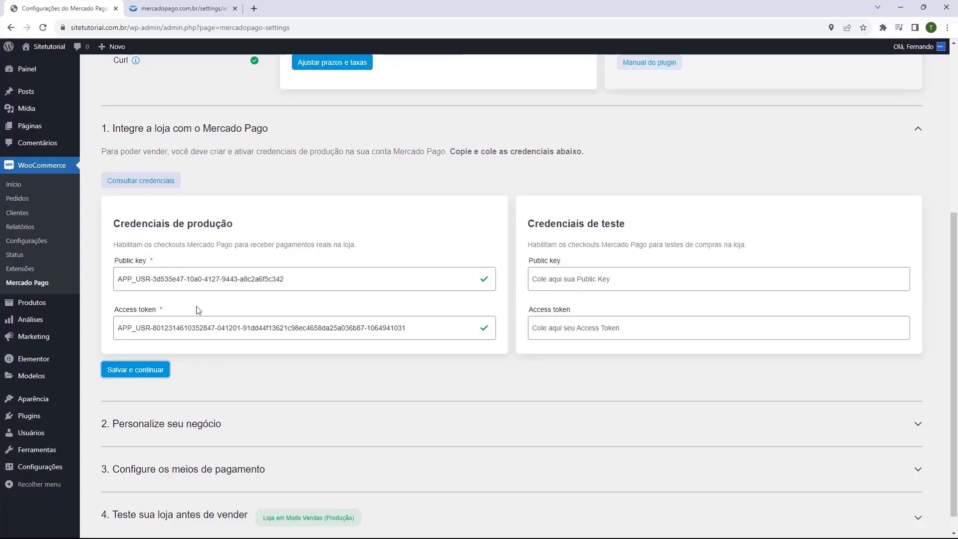
{"action": "key", "text": "Return"}
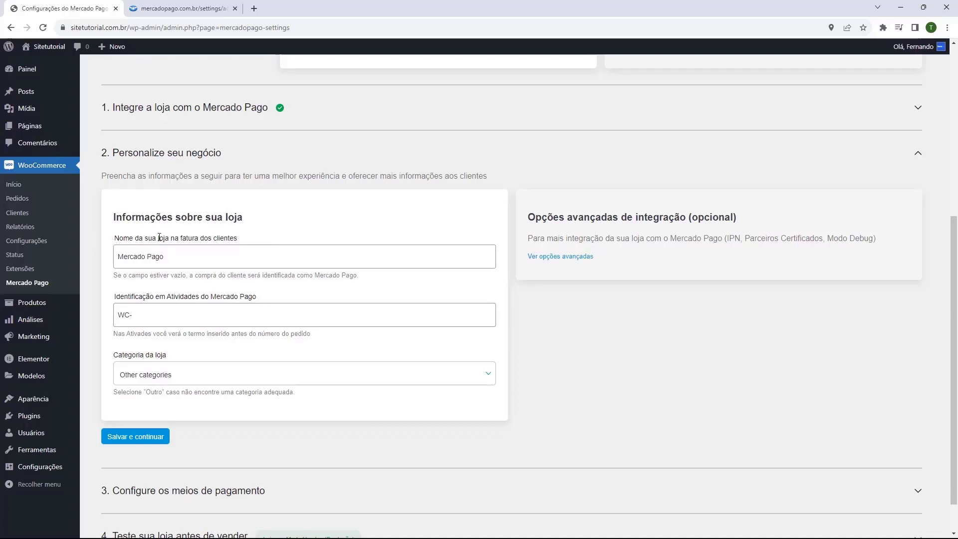
{"action": "triple_click", "coordinate": [174, 259]}
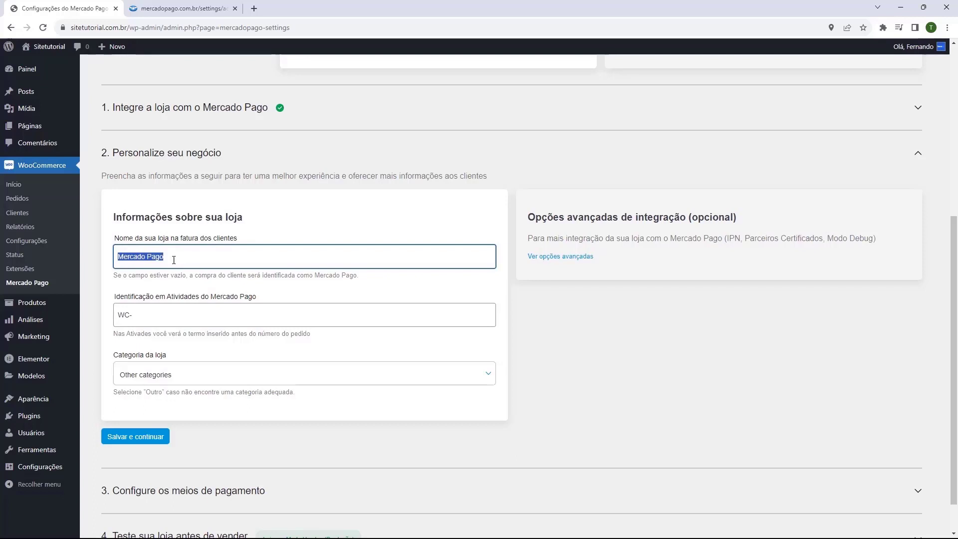
{"action": "type", "text": "Lo"}
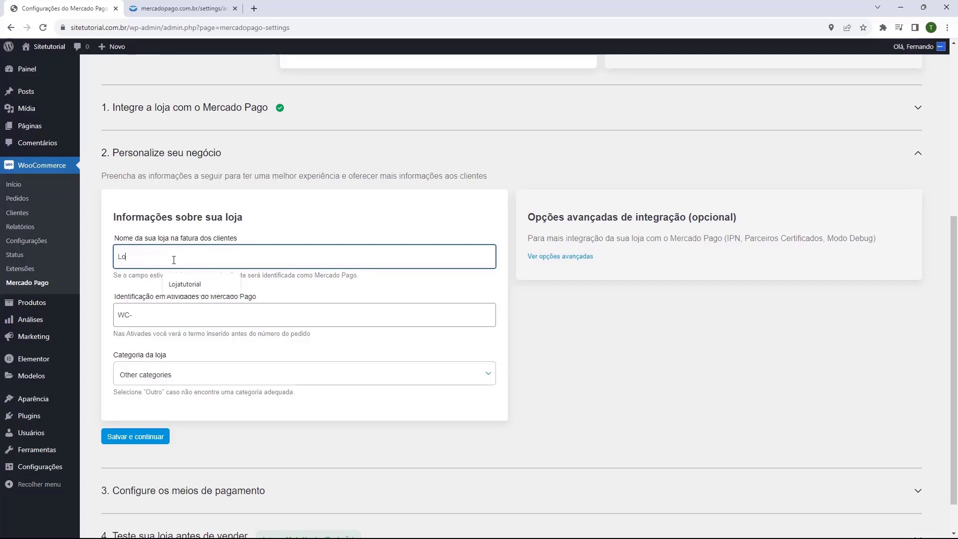
{"action": "type", "text": "jatutorial"}
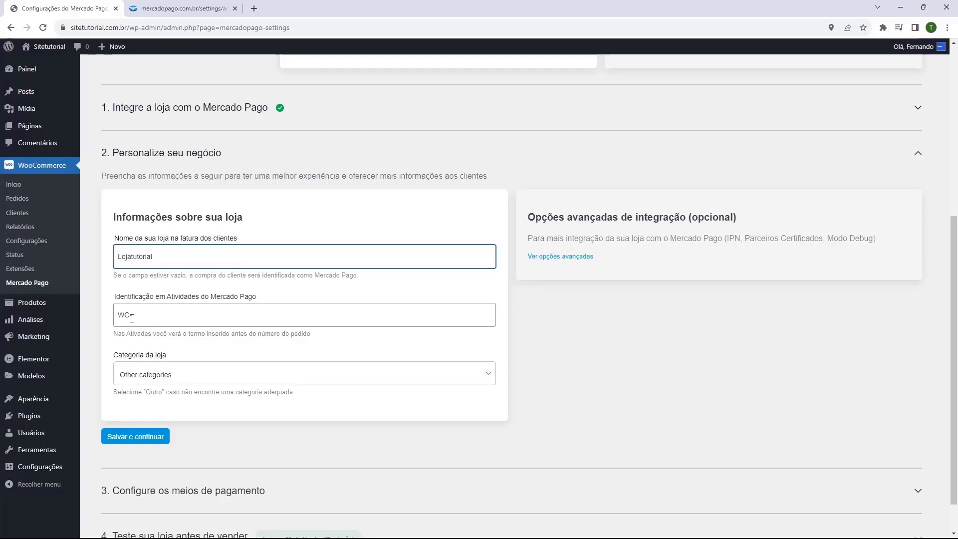
{"action": "left_click", "coordinate": [178, 374]}
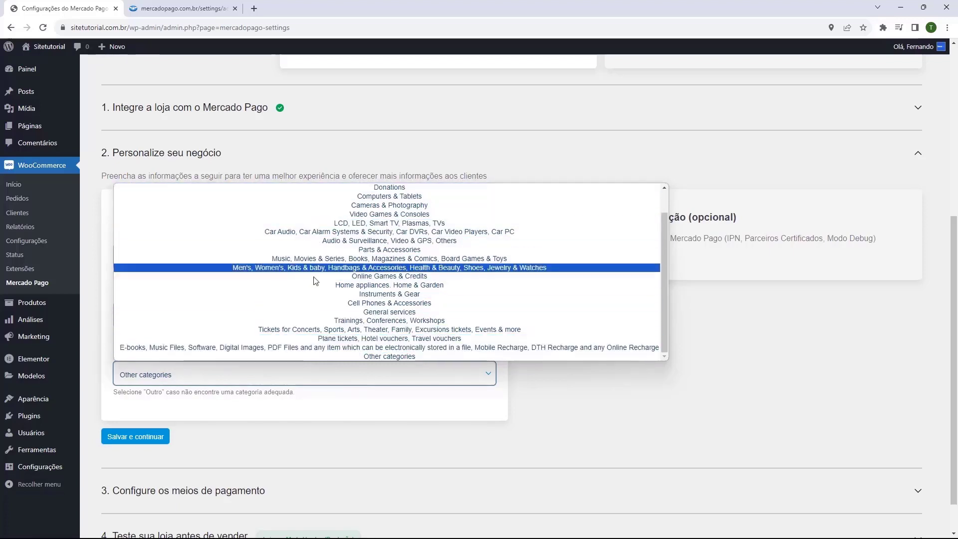
{"action": "left_click", "coordinate": [365, 358]}
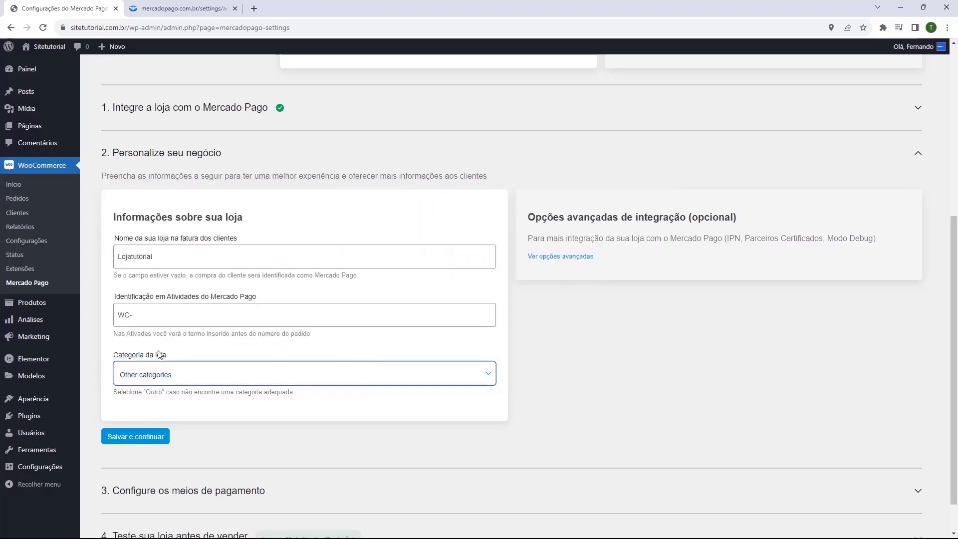
{"action": "left_click", "coordinate": [125, 441]}
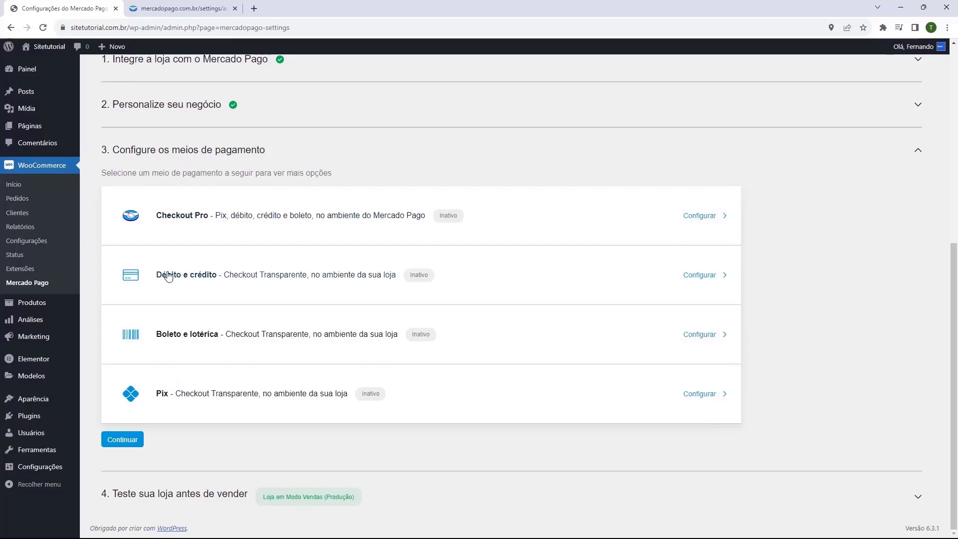
- Under 4 Teste sua loja, select Modo Vendas (Produção) and save the change
{"action": "left_click", "coordinate": [111, 497]}
{"action": "scroll", "coordinate": [135, 380], "scroll_direction": "down", "scroll_amount": 5}
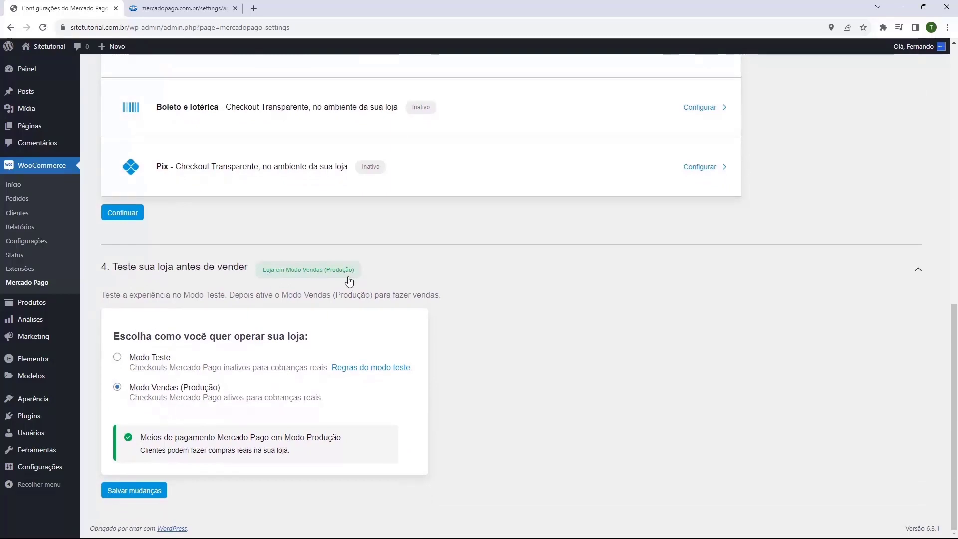
{"action": "left_click", "coordinate": [117, 355]}
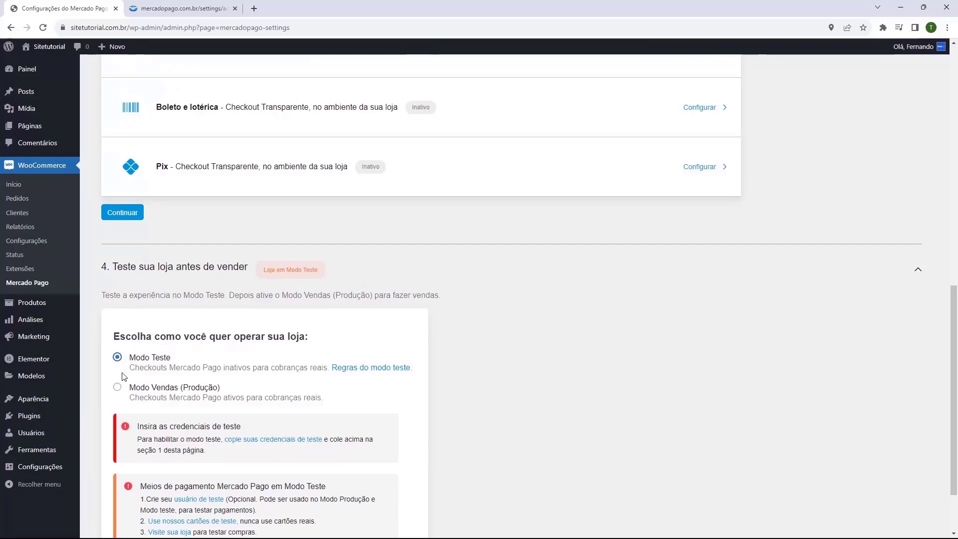
{"action": "left_click", "coordinate": [118, 387]}
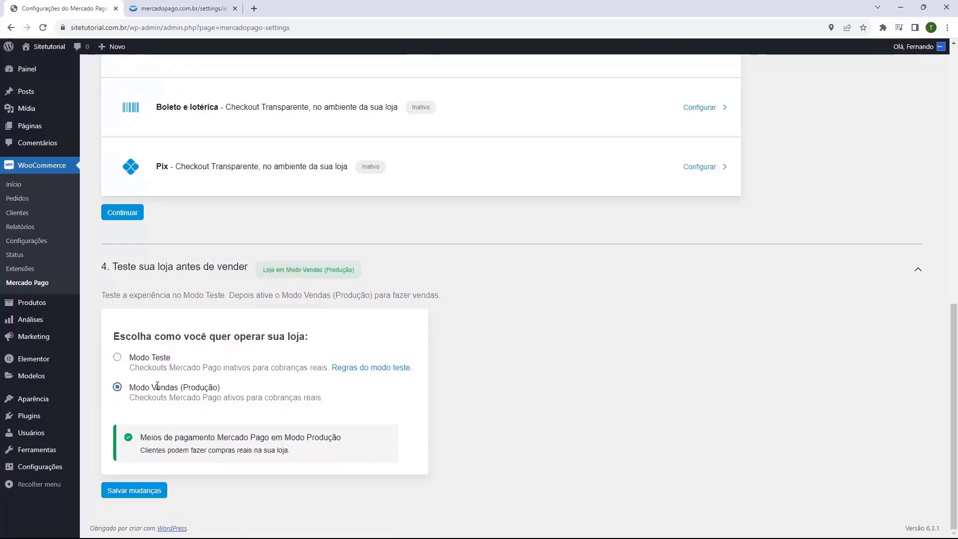
{"action": "left_click", "coordinate": [142, 493]}
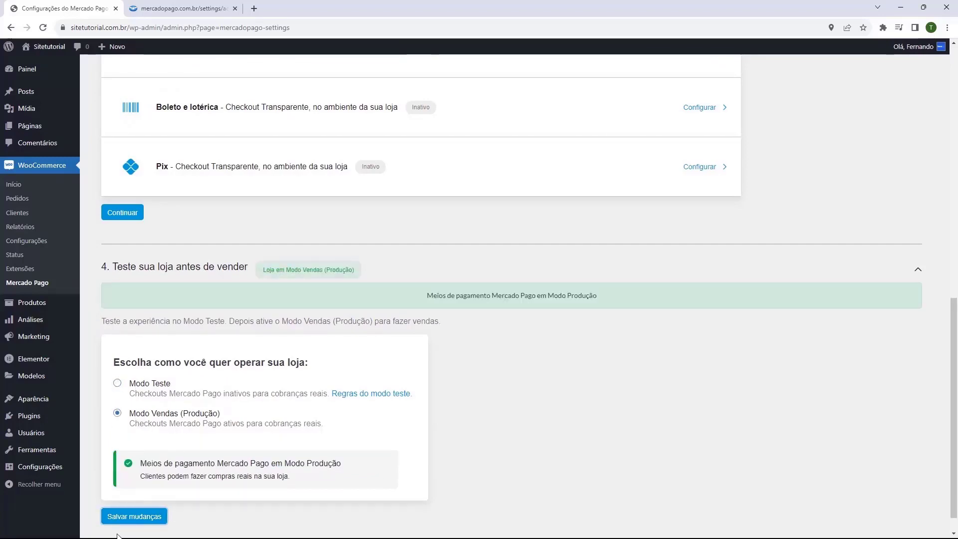
{"action": "scroll", "coordinate": [120, 499], "scroll_direction": "up", "scroll_amount": 5}
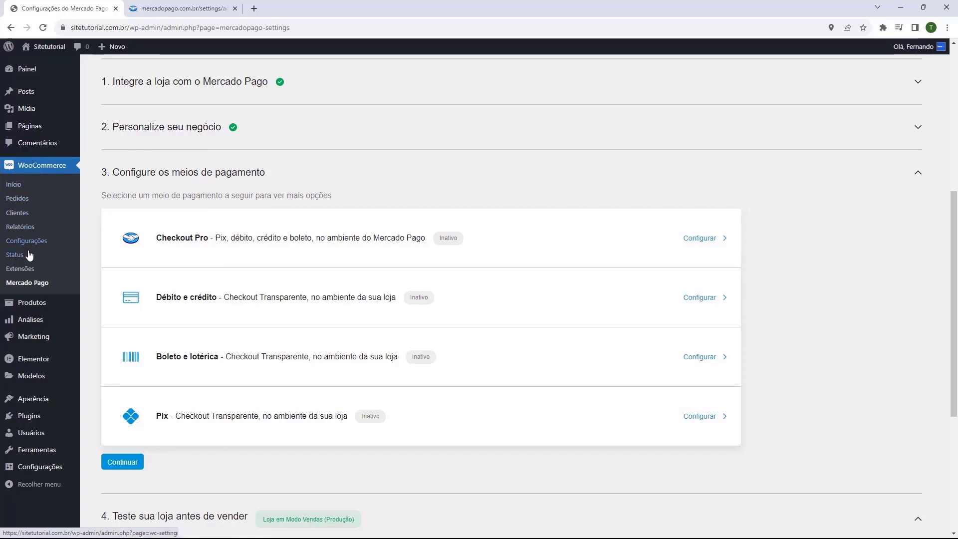
- Enable the Débito e crédito, Boleto e lotérica and Pix Checkout personalizado methods and save
{"action": "left_click", "coordinate": [9, 244]}
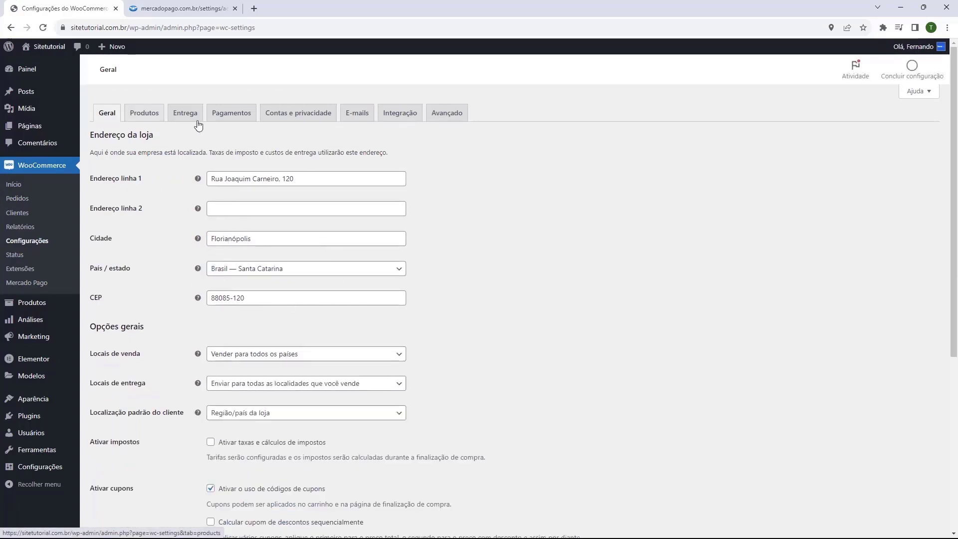
{"action": "left_click", "coordinate": [233, 119]}
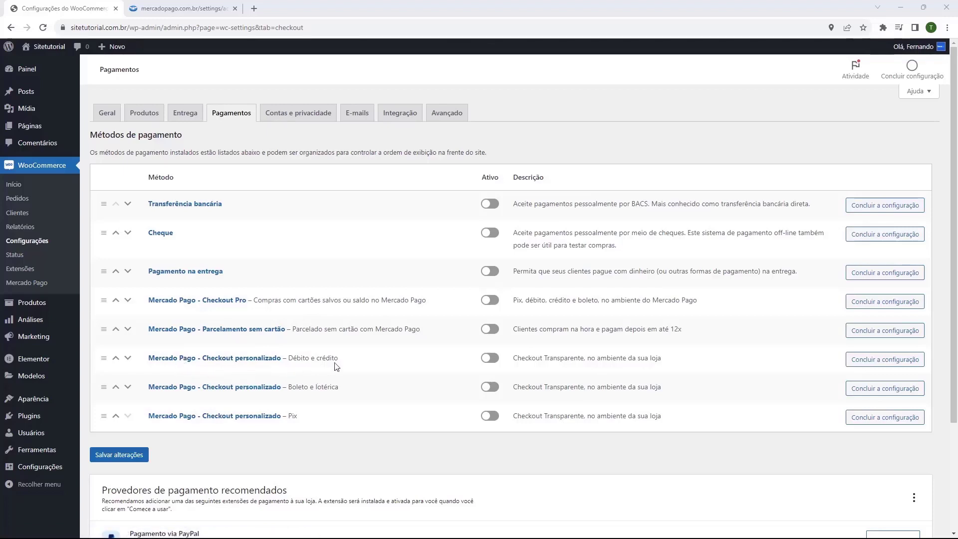
{"action": "left_click", "coordinate": [489, 363]}
{"action": "left_click", "coordinate": [490, 389]}
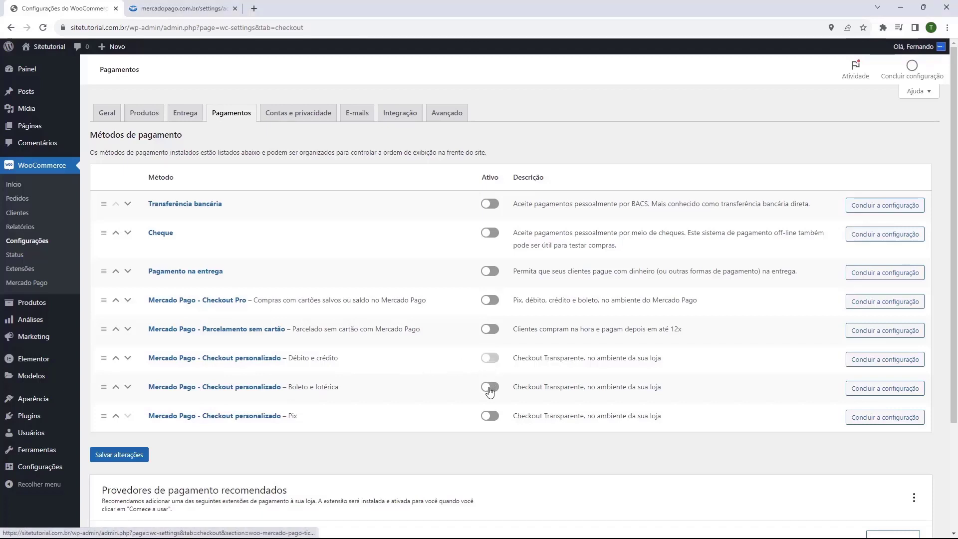
{"action": "left_click", "coordinate": [490, 417]}
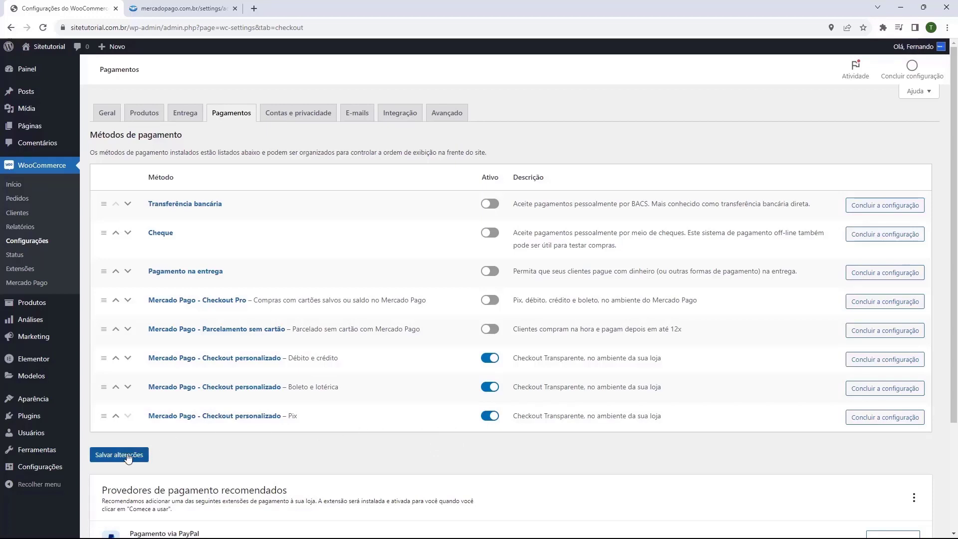
{"action": "left_click", "coordinate": [106, 461]}
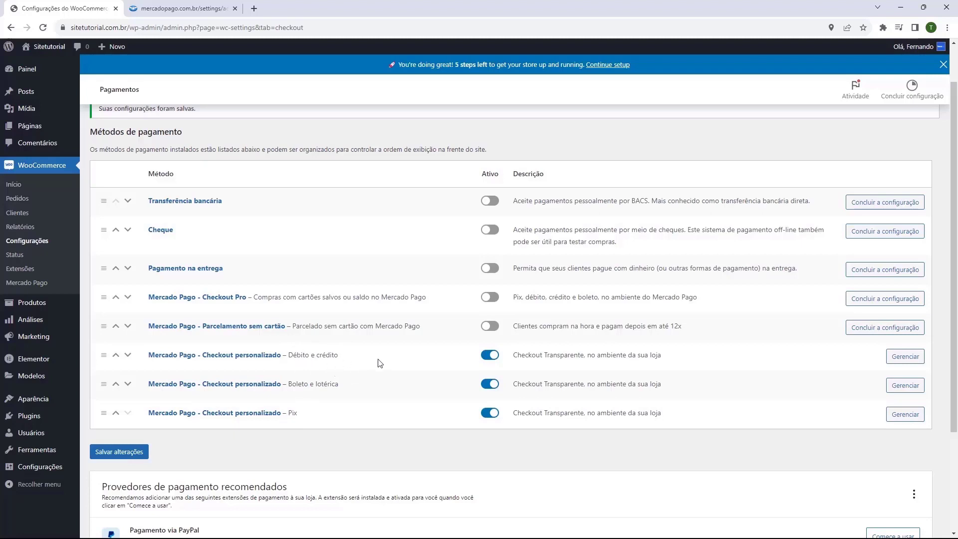
- Review the Cartão de Crédito checkout settings titled Débito e crédito and save them
{"action": "left_click", "coordinate": [893, 358]}
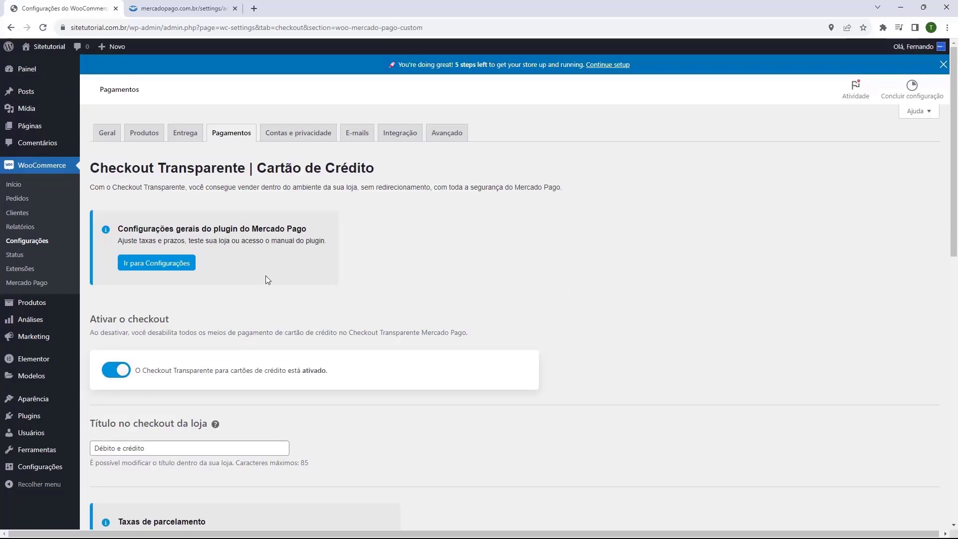
{"action": "scroll", "coordinate": [186, 245], "scroll_direction": "down", "scroll_amount": 3}
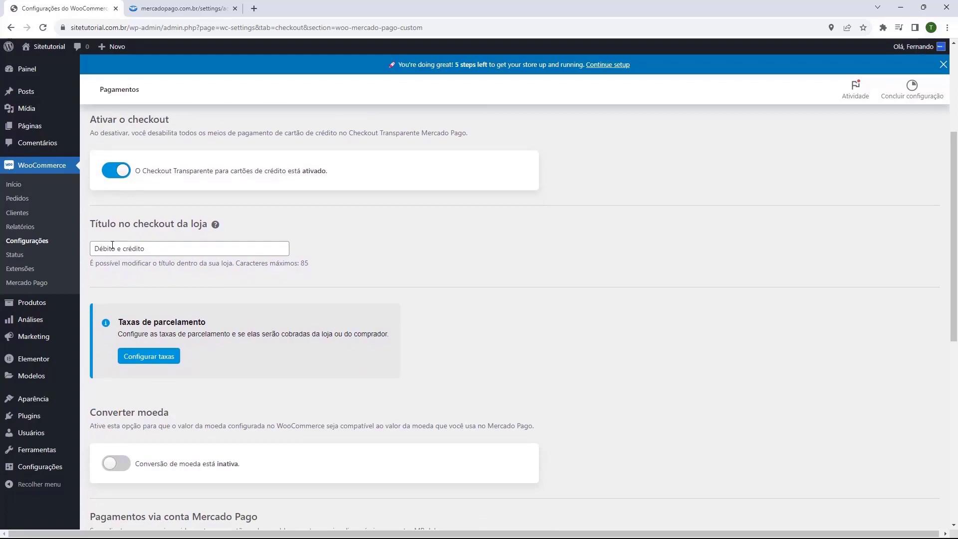
{"action": "scroll", "coordinate": [112, 245], "scroll_direction": "down", "scroll_amount": 2}
{"action": "scroll", "coordinate": [109, 268], "scroll_direction": "down", "scroll_amount": 1}
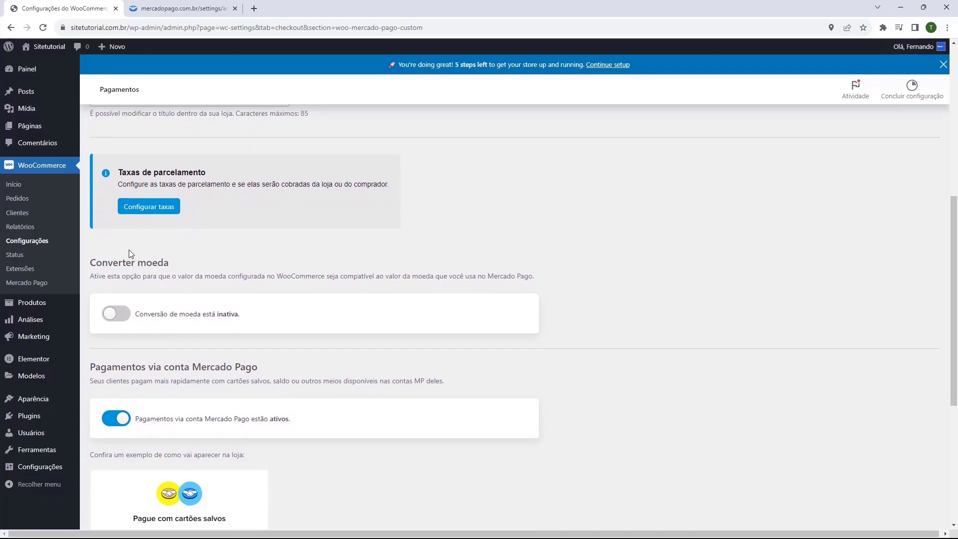
{"action": "scroll", "coordinate": [221, 349], "scroll_direction": "down", "scroll_amount": 4}
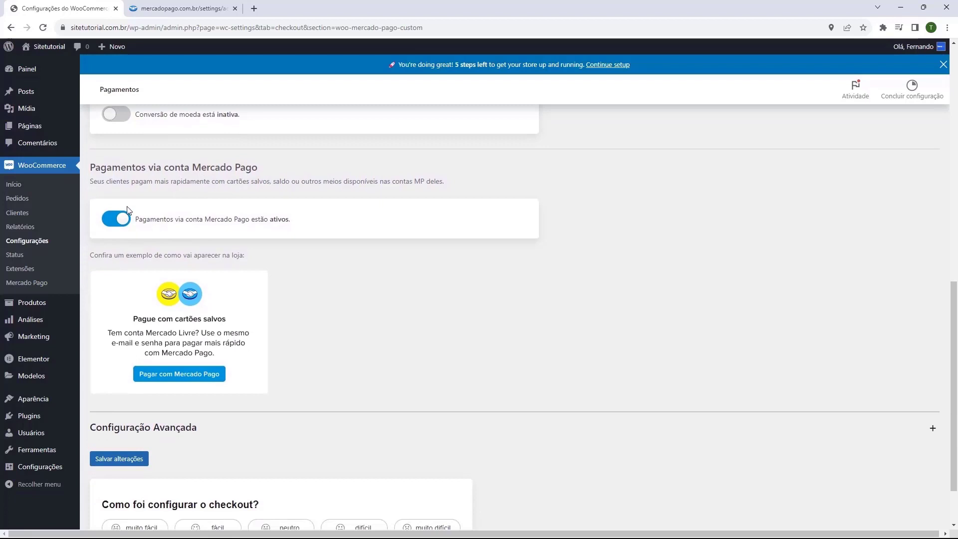
{"action": "scroll", "coordinate": [128, 209], "scroll_direction": "down", "scroll_amount": 1}
{"action": "scroll", "coordinate": [150, 279], "scroll_direction": "up", "scroll_amount": 1}
{"action": "scroll", "coordinate": [115, 235], "scroll_direction": "up", "scroll_amount": 1}
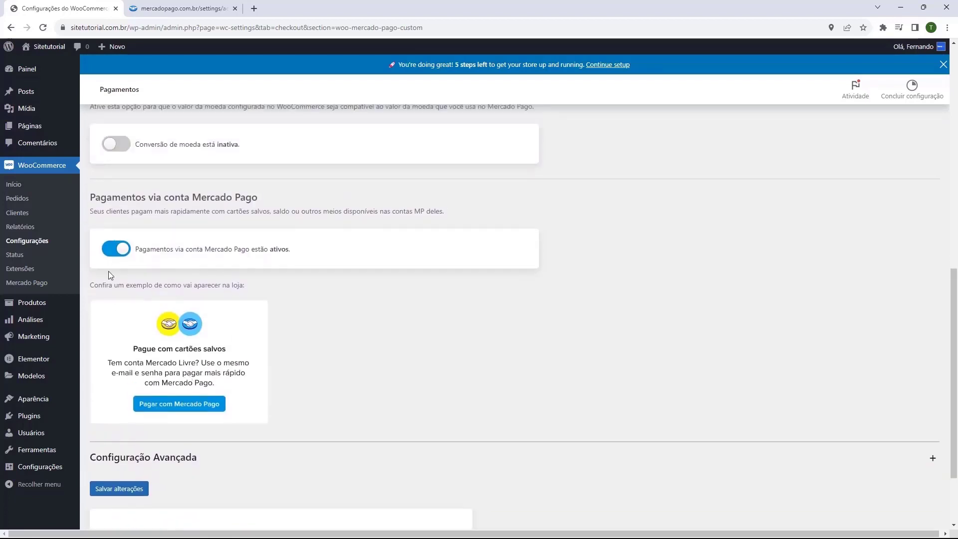
{"action": "scroll", "coordinate": [91, 210], "scroll_direction": "up", "scroll_amount": 2}
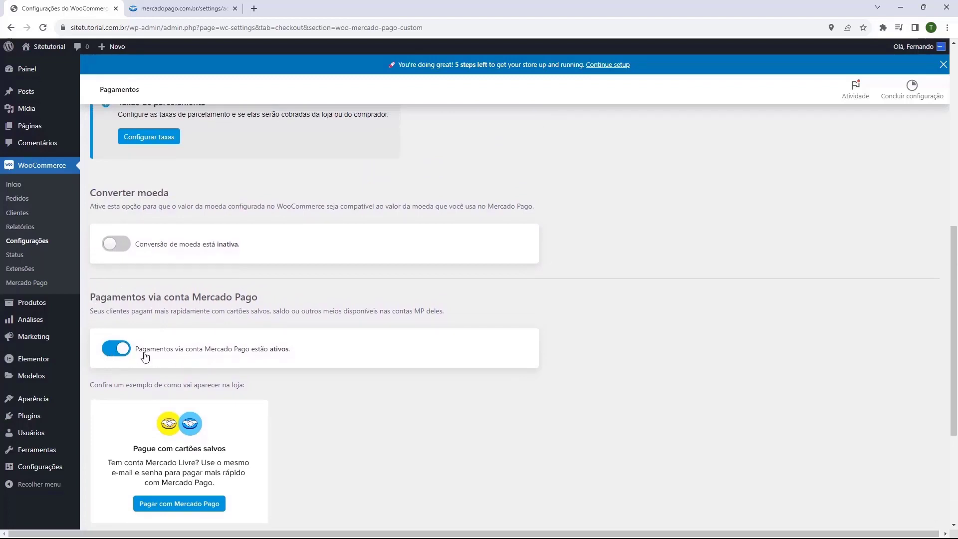
{"action": "scroll", "coordinate": [134, 352], "scroll_direction": "down", "scroll_amount": 4}
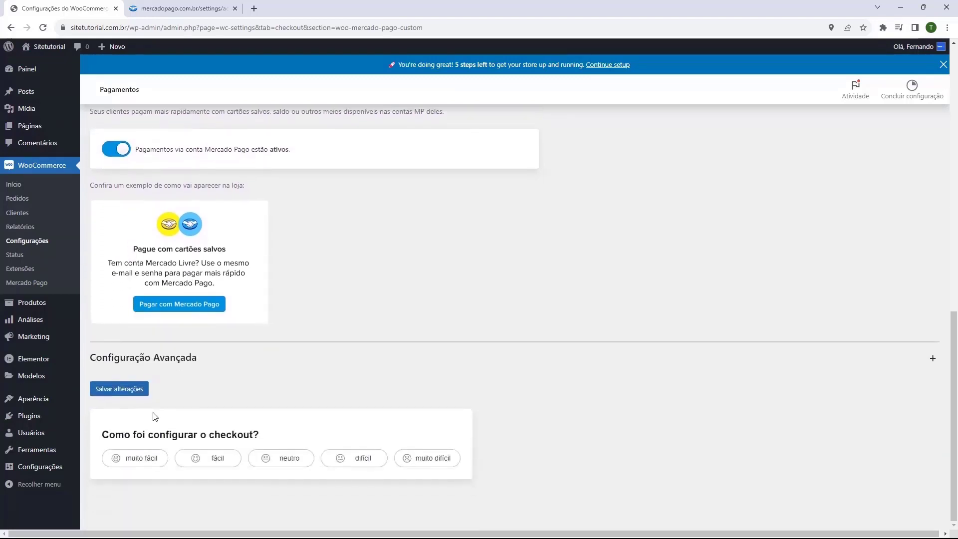
{"action": "left_click", "coordinate": [126, 393]}
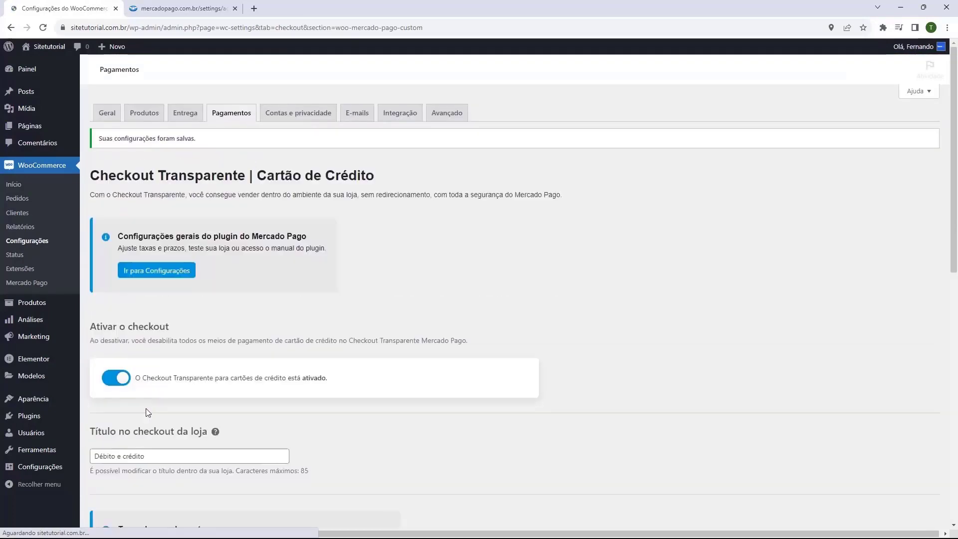
- Uncheck Pagamento na lotérica sem boleto in the Boleto e lotérica checkout, save, and go back
{"action": "left_click", "coordinate": [228, 139]}
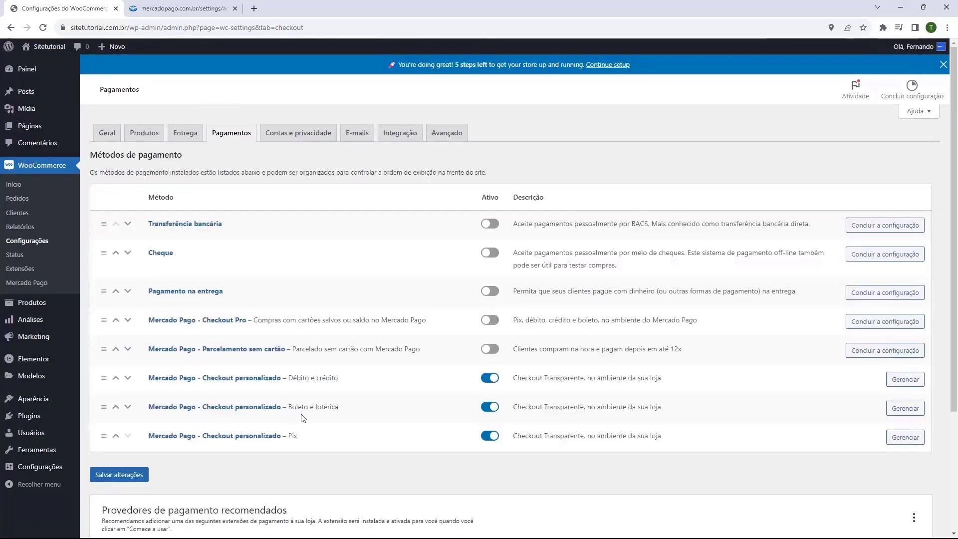
{"action": "left_click", "coordinate": [901, 414]}
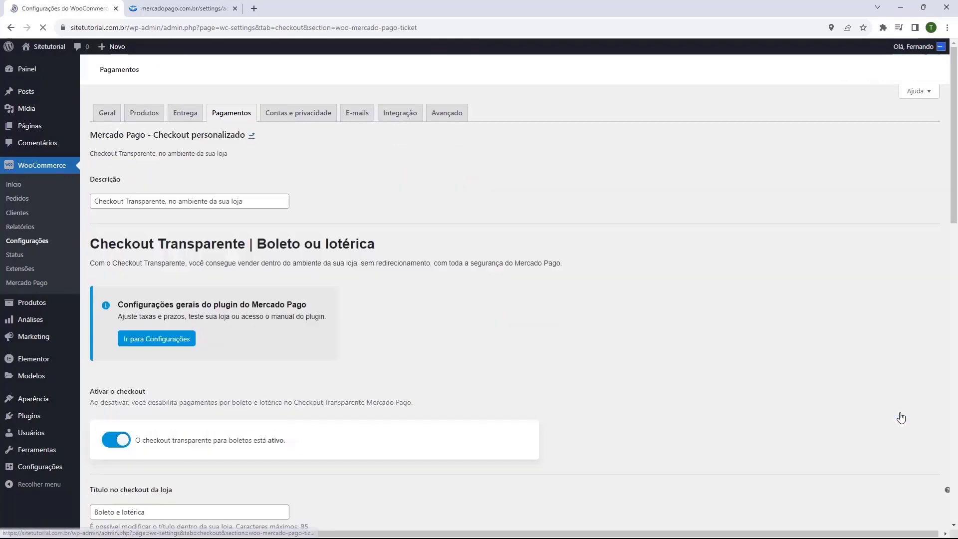
{"action": "scroll", "coordinate": [662, 423], "scroll_direction": "down", "scroll_amount": 2}
{"action": "scroll", "coordinate": [146, 244], "scroll_direction": "down", "scroll_amount": 3}
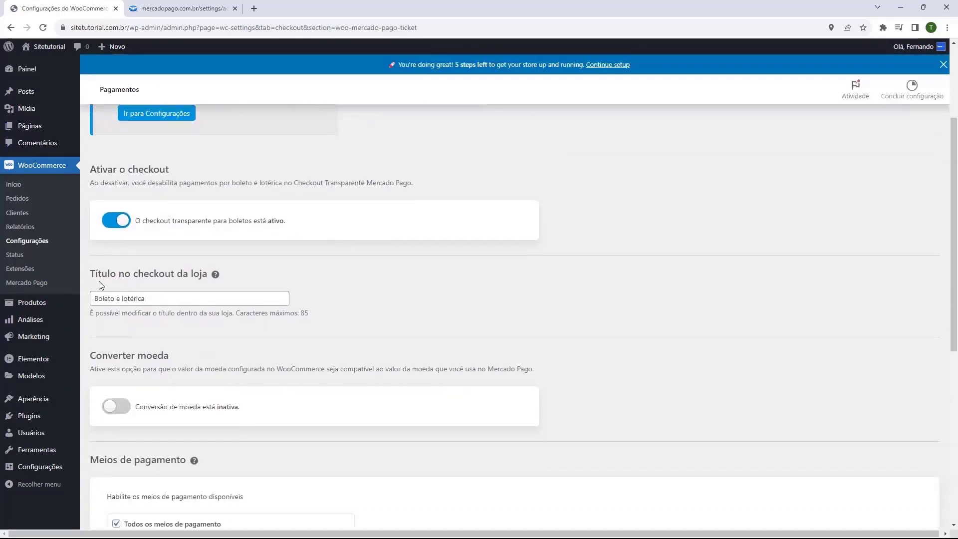
{"action": "scroll", "coordinate": [144, 267], "scroll_direction": "down", "scroll_amount": 3}
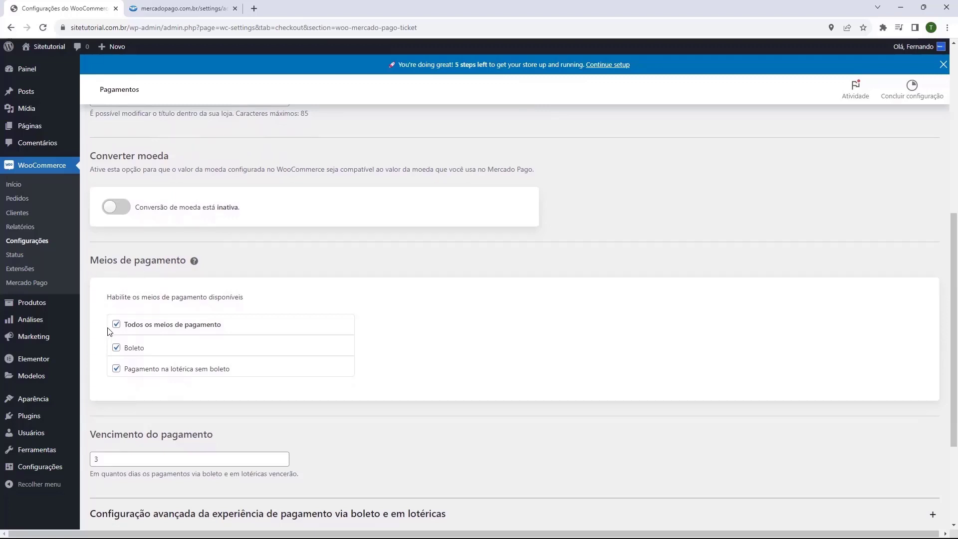
{"action": "left_click", "coordinate": [117, 370]}
{"action": "scroll", "coordinate": [132, 352], "scroll_direction": "down", "scroll_amount": 1}
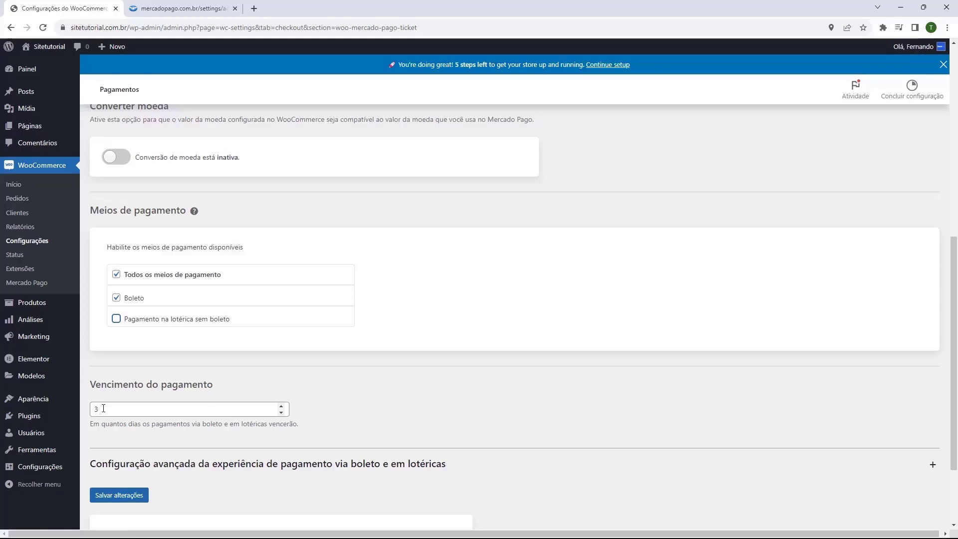
{"action": "scroll", "coordinate": [110, 433], "scroll_direction": "down", "scroll_amount": 2}
{"action": "scroll", "coordinate": [120, 346], "scroll_direction": "up", "scroll_amount": 2}
{"action": "scroll", "coordinate": [114, 274], "scroll_direction": "down", "scroll_amount": 3}
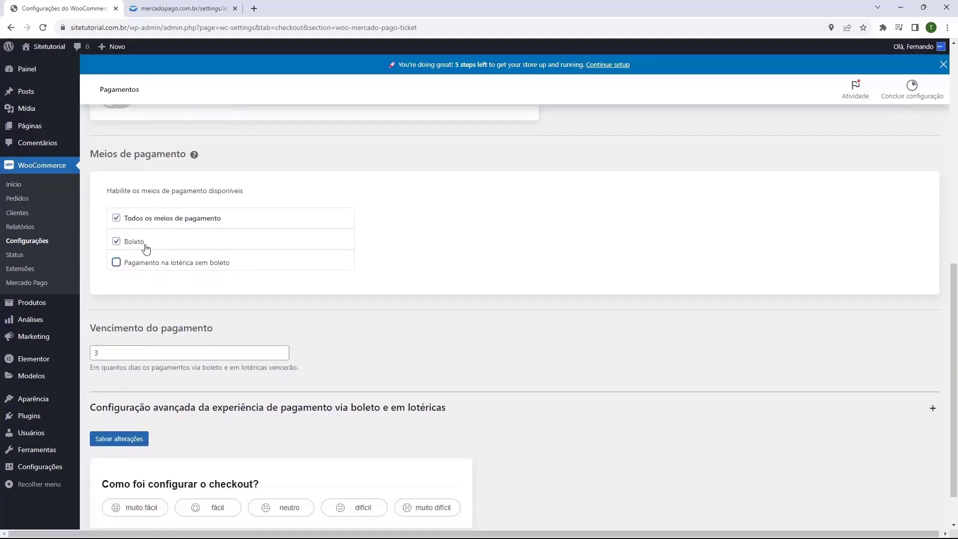
{"action": "left_click", "coordinate": [117, 394]}
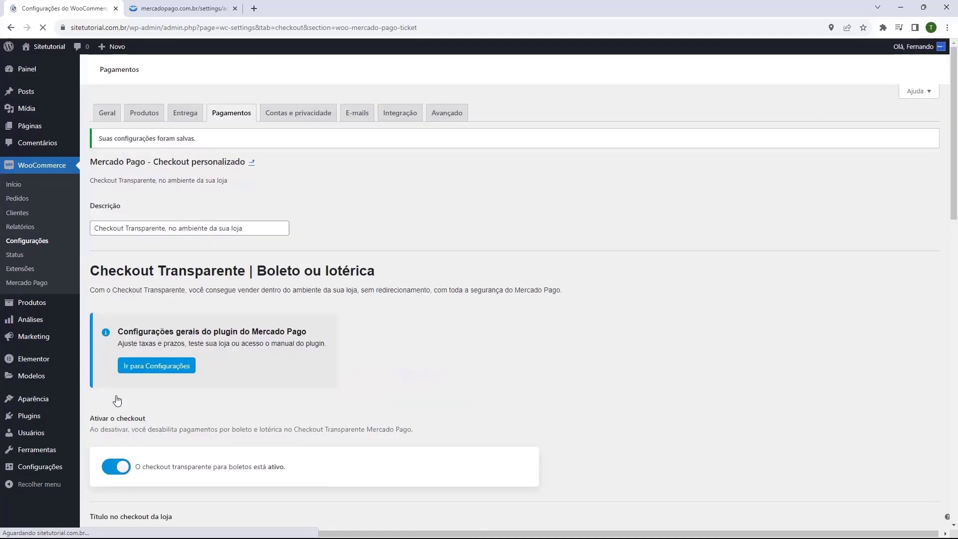
{"action": "scroll", "coordinate": [139, 368], "scroll_direction": "down", "scroll_amount": 2}
{"action": "key", "text": "alt+Left"}
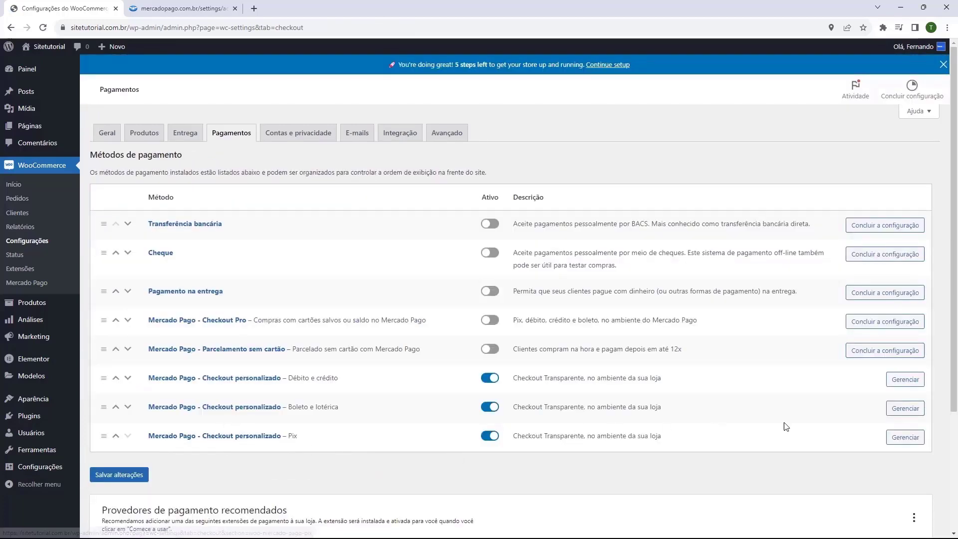
- Save the Pix checkout settings with the payment expiry kept at 30 minutos
{"action": "left_click", "coordinate": [904, 438]}
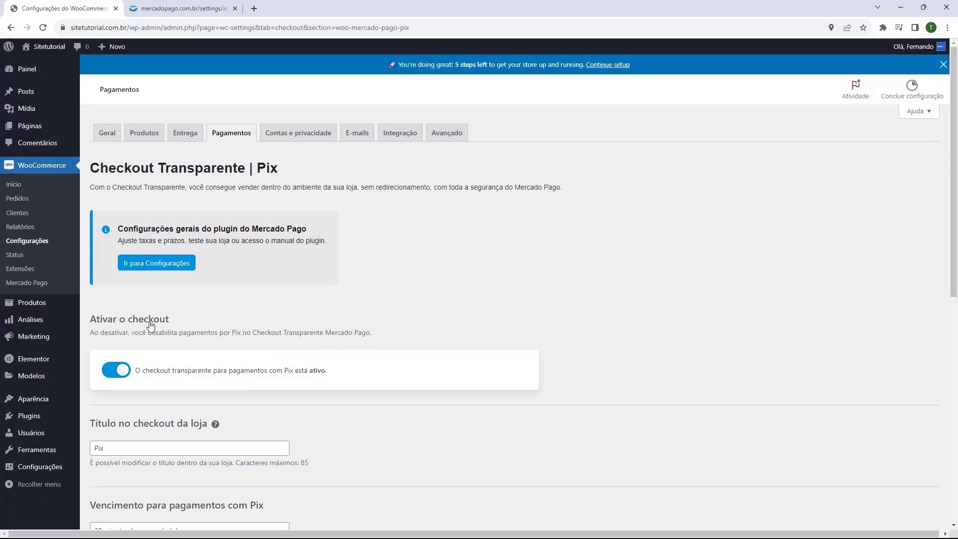
{"action": "scroll", "coordinate": [147, 361], "scroll_direction": "down", "scroll_amount": 3}
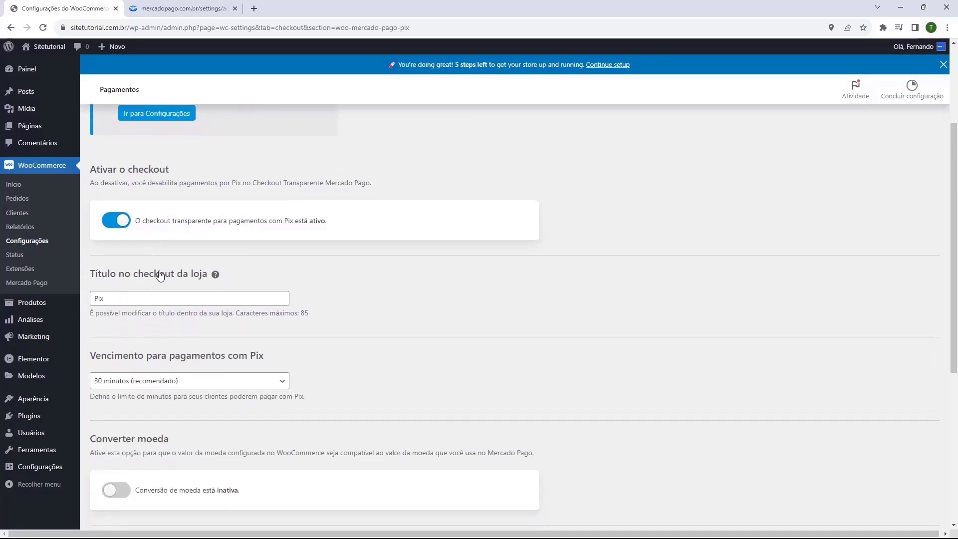
{"action": "scroll", "coordinate": [154, 275], "scroll_direction": "down", "scroll_amount": 1}
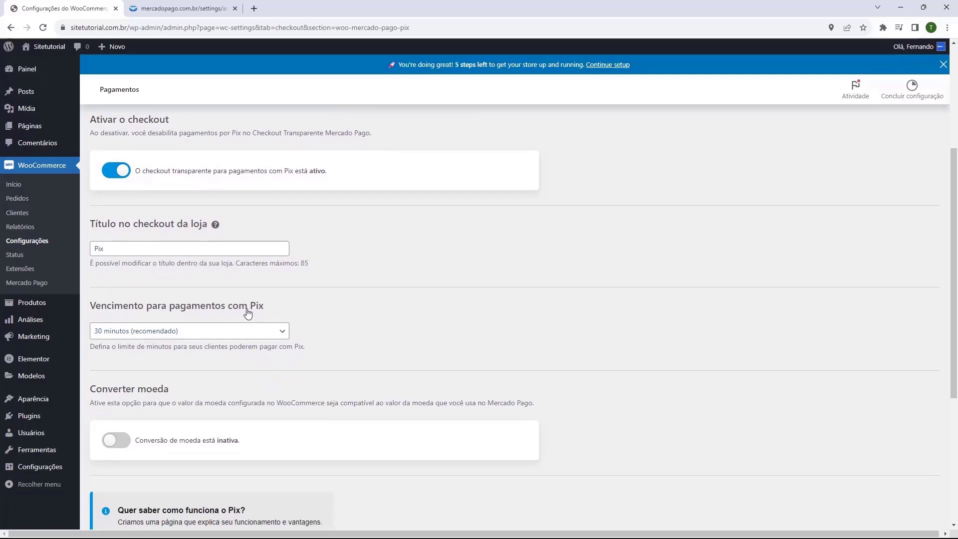
{"action": "left_click", "coordinate": [210, 331]}
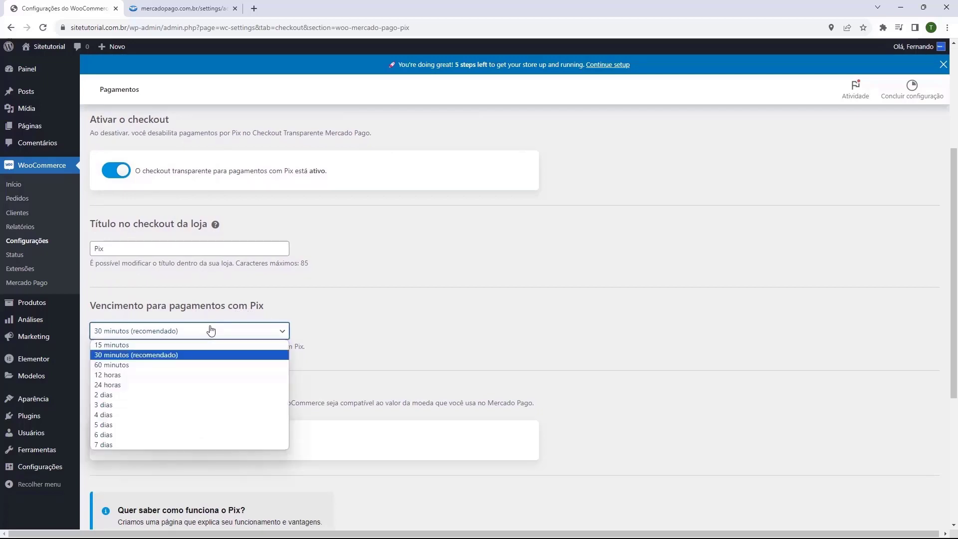
{"action": "left_click", "coordinate": [174, 355]}
{"action": "scroll", "coordinate": [174, 334], "scroll_direction": "down", "scroll_amount": 3}
{"action": "scroll", "coordinate": [174, 335], "scroll_direction": "down", "scroll_amount": 2}
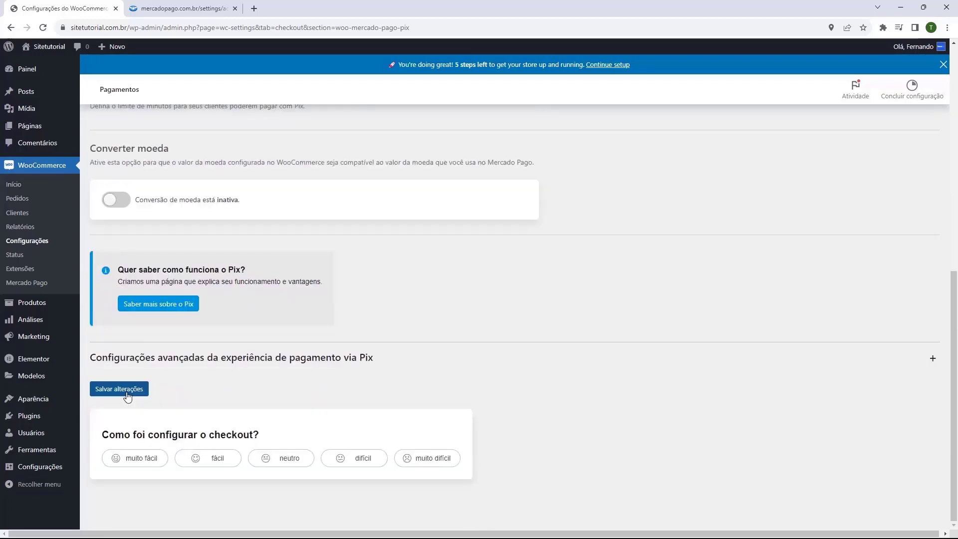
{"action": "left_click", "coordinate": [131, 395]}
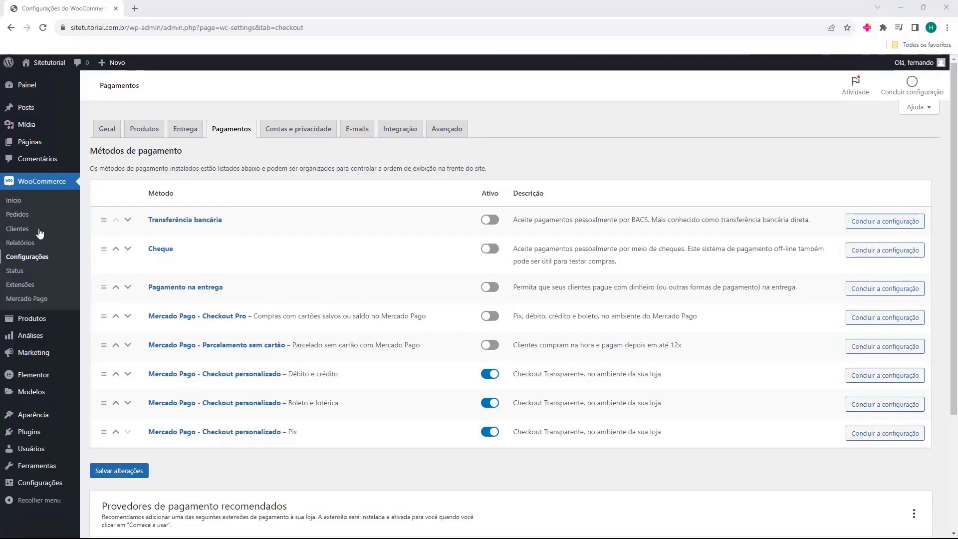
- Go back to WooCommerce Pagamentos, where all three Mercado Pago checkouts are active
{"action": "mouse_move", "coordinate": [12, 420]}
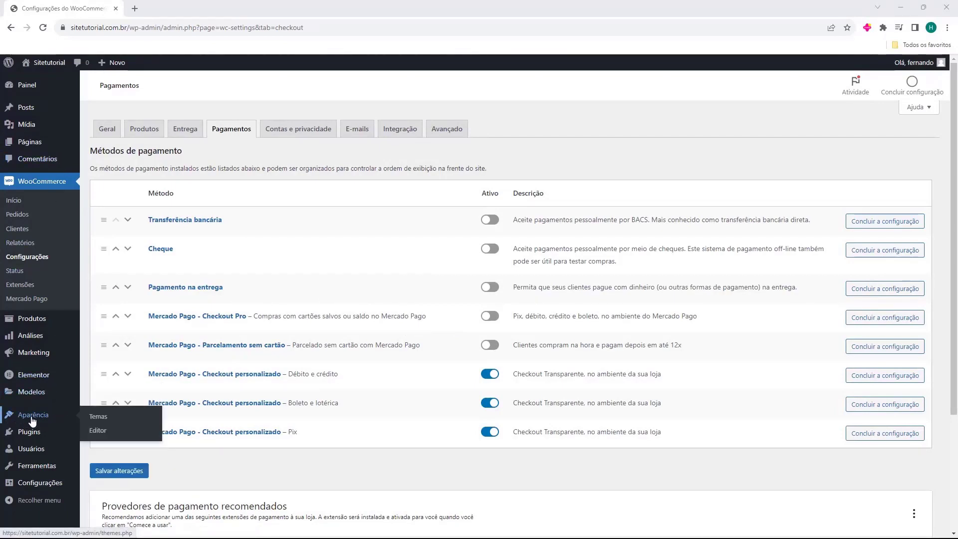
{"action": "left_click", "coordinate": [32, 421]}
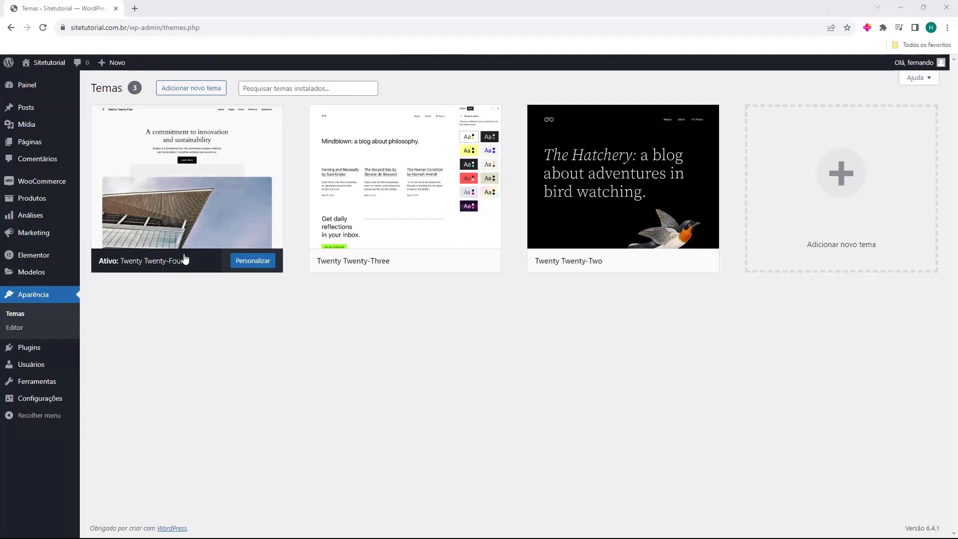
{"action": "left_click", "coordinate": [190, 94]}
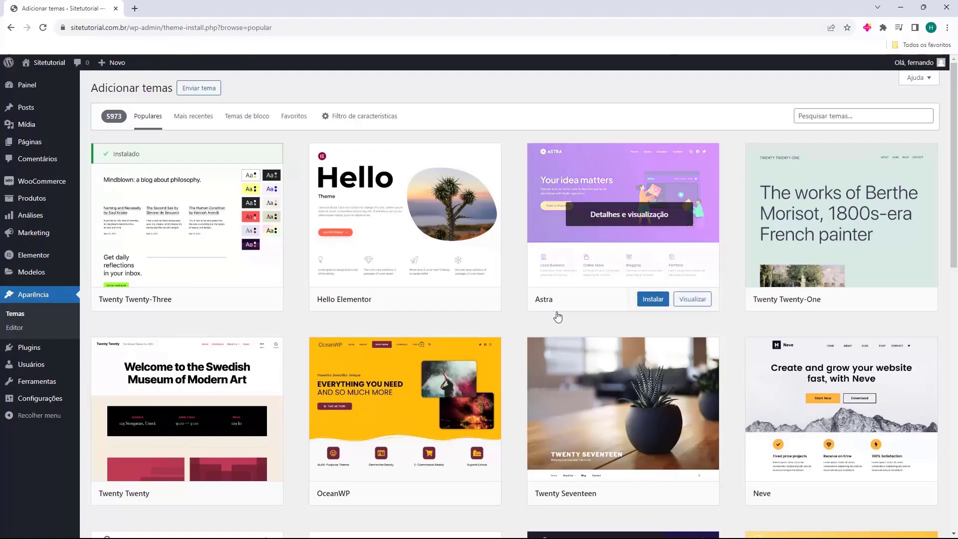
{"action": "scroll", "coordinate": [525, 303], "scroll_direction": "down", "scroll_amount": 2}
{"action": "scroll", "coordinate": [509, 290], "scroll_direction": "down", "scroll_amount": 12}
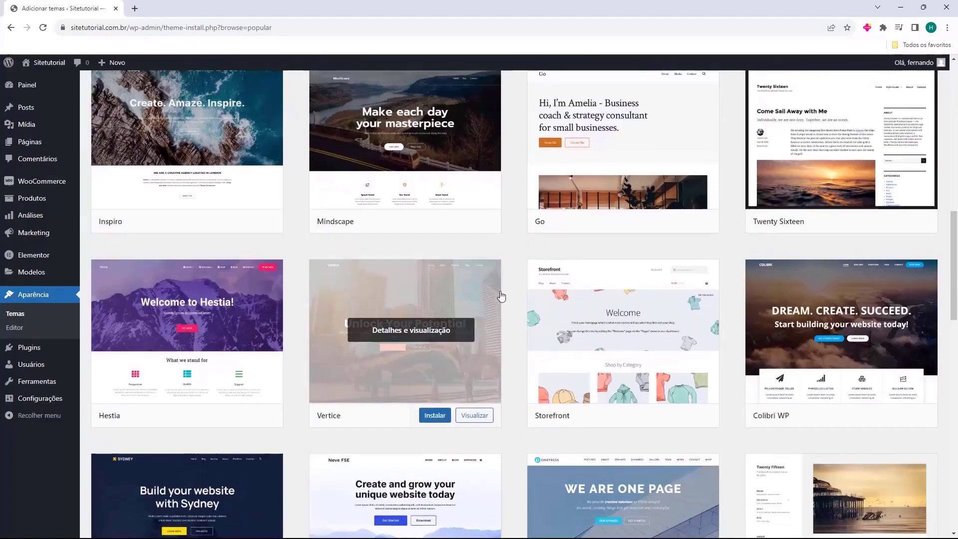
{"action": "scroll", "coordinate": [509, 300], "scroll_direction": "up", "scroll_amount": 11}
{"action": "scroll", "coordinate": [513, 310], "scroll_direction": "up", "scroll_amount": 3}
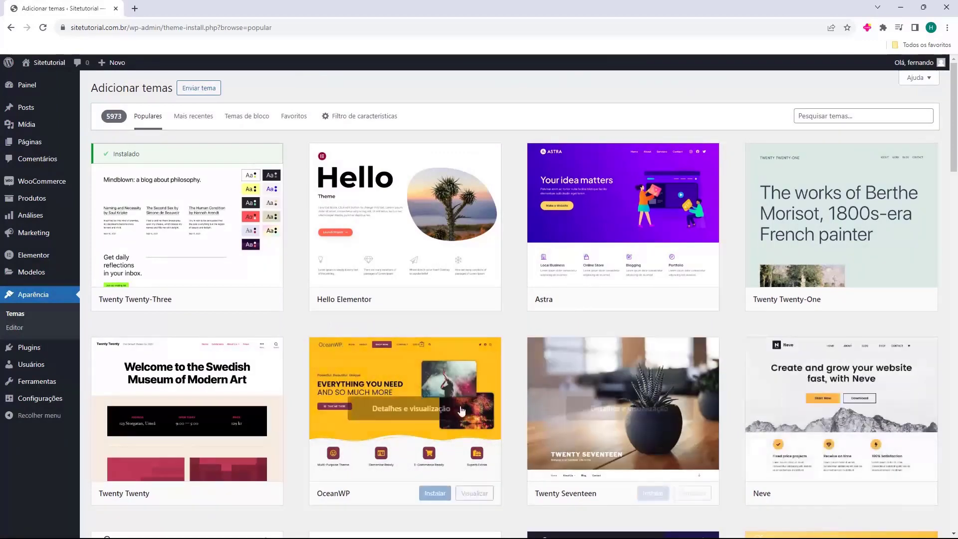
{"action": "scroll", "coordinate": [459, 220], "scroll_direction": "down", "scroll_amount": 4}
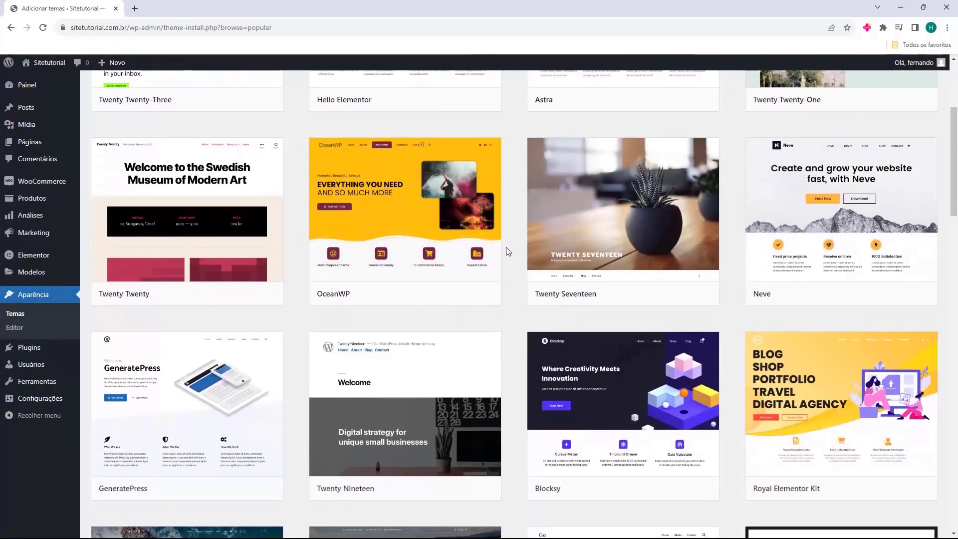
{"action": "scroll", "coordinate": [505, 247], "scroll_direction": "down", "scroll_amount": 8}
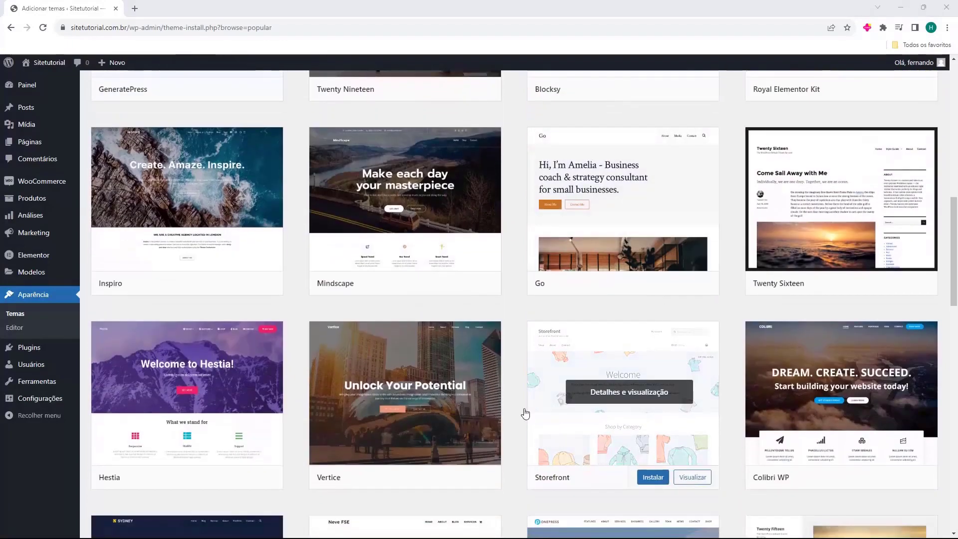
{"action": "scroll", "coordinate": [567, 347], "scroll_direction": "down", "scroll_amount": 2}
{"action": "scroll", "coordinate": [339, 310], "scroll_direction": "down", "scroll_amount": 8}
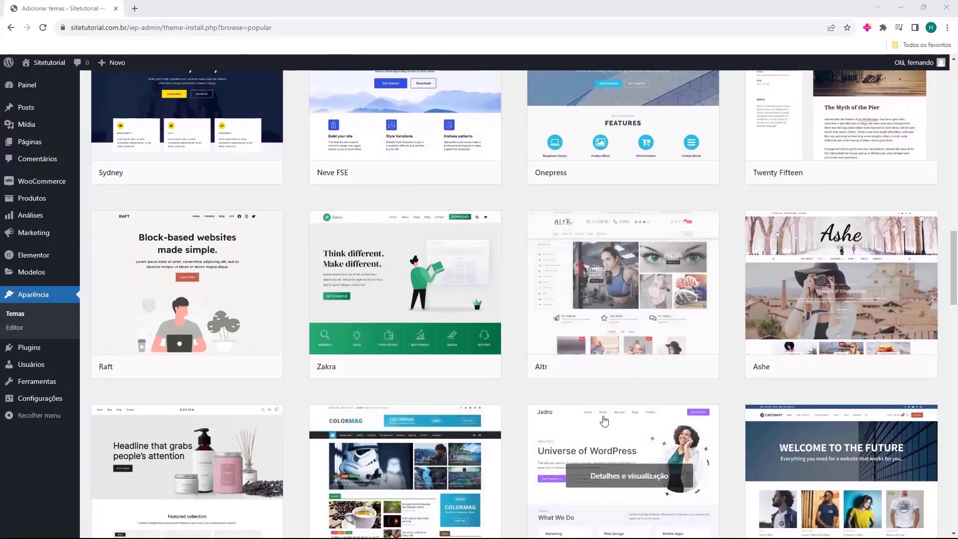
{"action": "scroll", "coordinate": [621, 464], "scroll_direction": "down", "scroll_amount": 6}
{"action": "scroll", "coordinate": [391, 272], "scroll_direction": "down", "scroll_amount": 3}
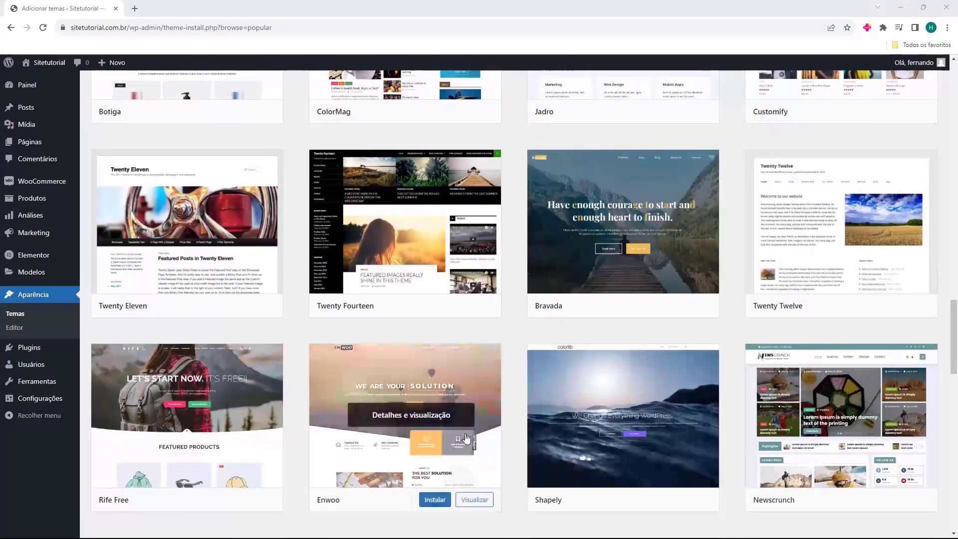
{"action": "scroll", "coordinate": [392, 381], "scroll_direction": "down", "scroll_amount": 3}
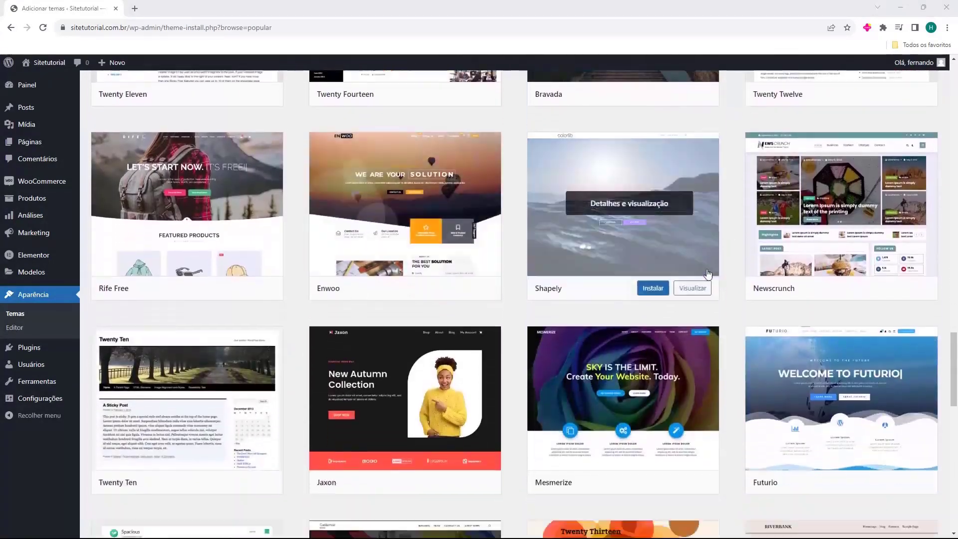
{"action": "scroll", "coordinate": [514, 400], "scroll_direction": "down", "scroll_amount": 8}
{"action": "scroll", "coordinate": [514, 400], "scroll_direction": "up", "scroll_amount": 8}
{"action": "scroll", "coordinate": [514, 400], "scroll_direction": "up", "scroll_amount": 15}
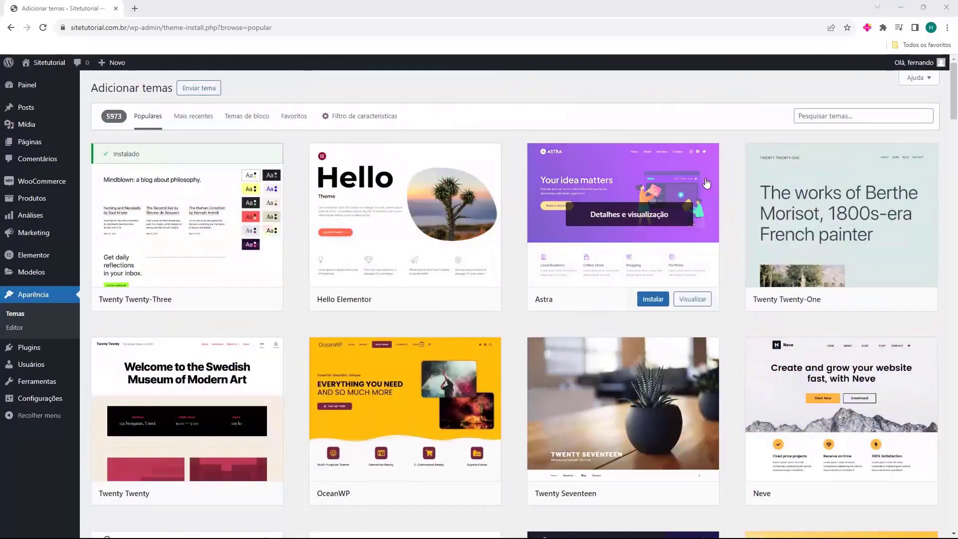
{"action": "mouse_move", "coordinate": [671, 194]}
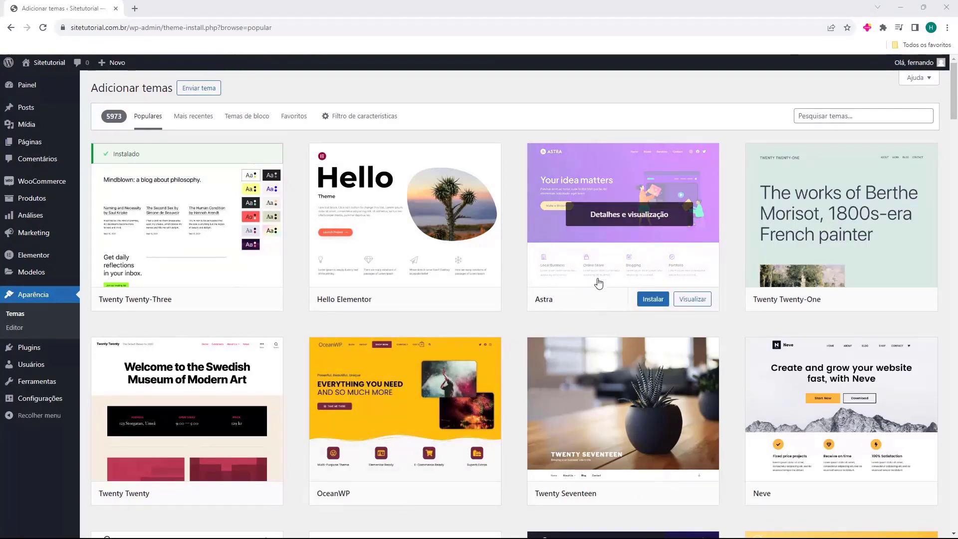
{"action": "scroll", "coordinate": [494, 300], "scroll_direction": "down", "scroll_amount": 4}
{"action": "scroll", "coordinate": [509, 338], "scroll_direction": "up", "scroll_amount": 4}
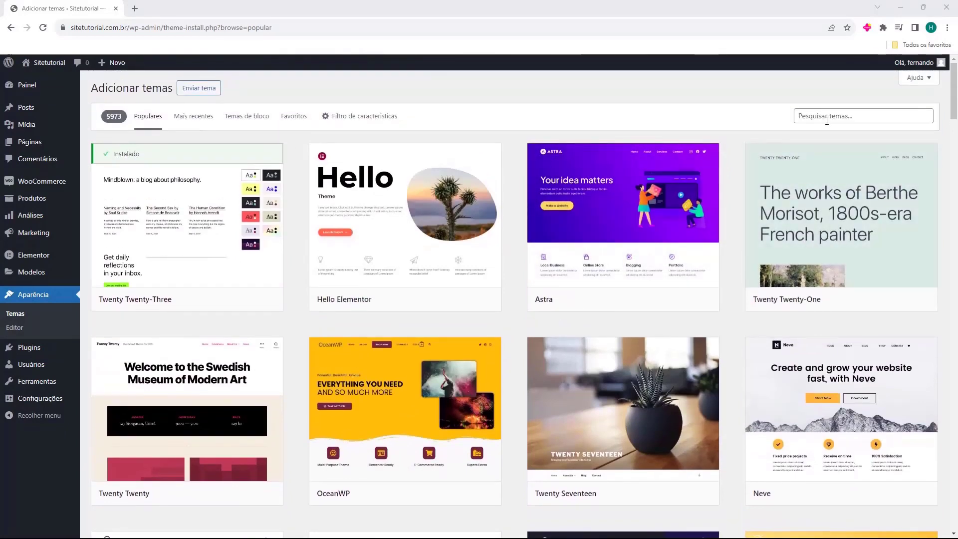
- Search themes for 'astra', then install and activate the Astra theme
{"action": "left_click", "coordinate": [827, 121]}
{"action": "type", "text": "astra"}
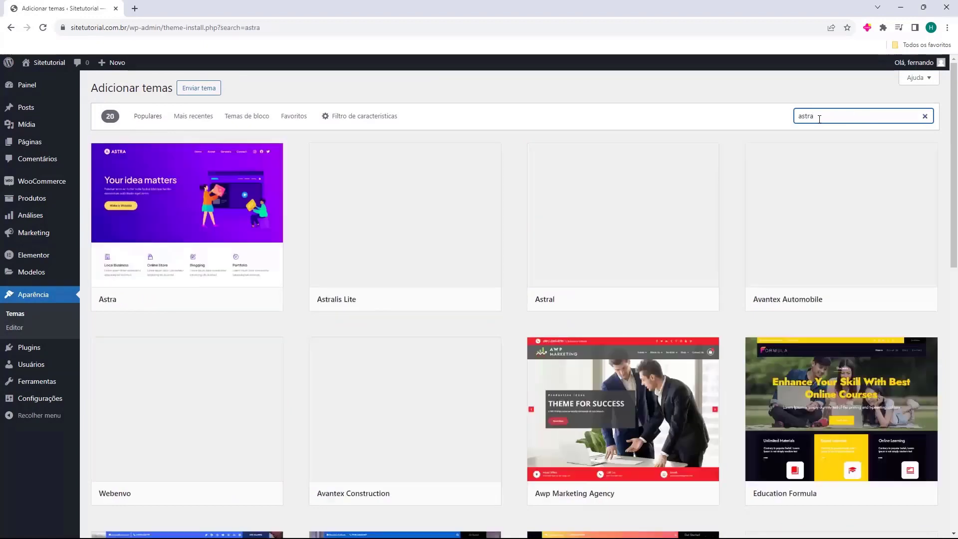
{"action": "mouse_move", "coordinate": [234, 155]}
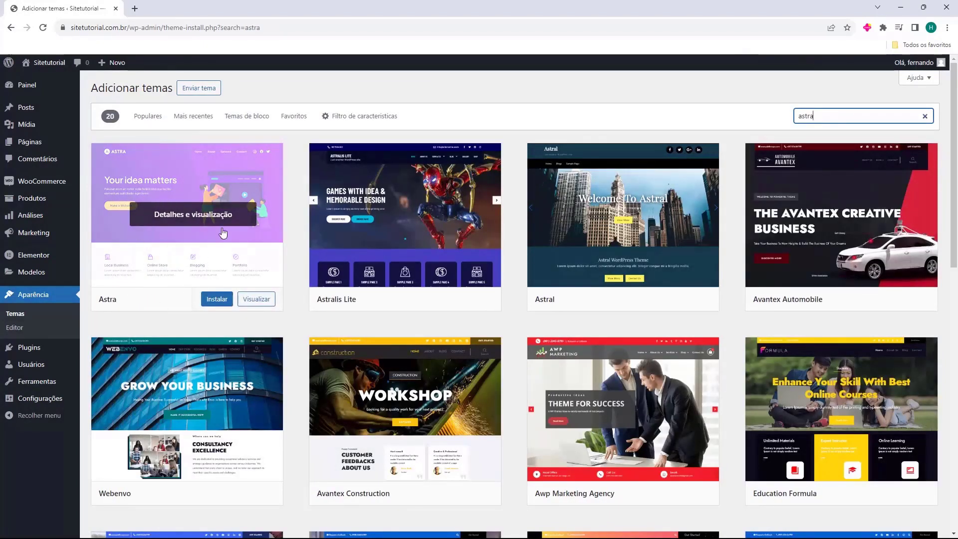
{"action": "left_click", "coordinate": [215, 300]}
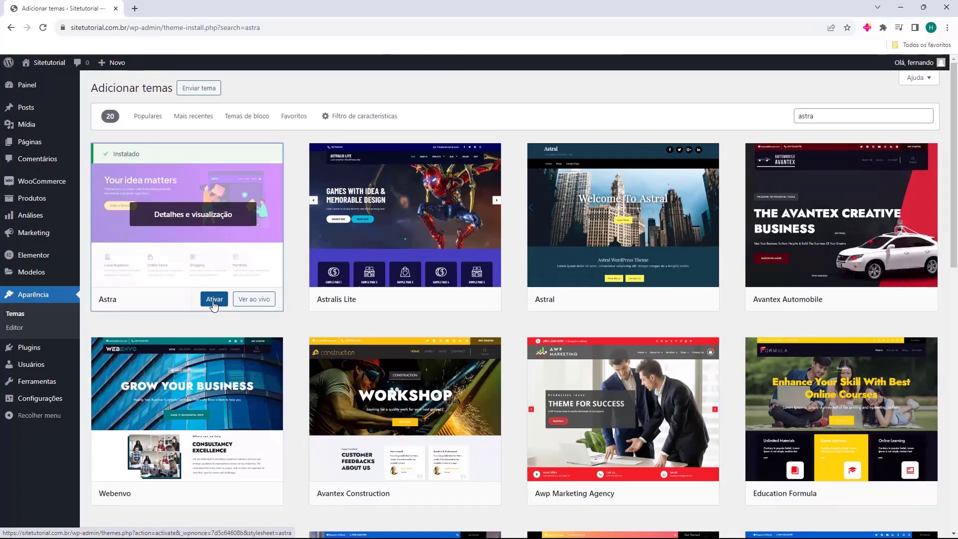
{"action": "left_click", "coordinate": [214, 299]}
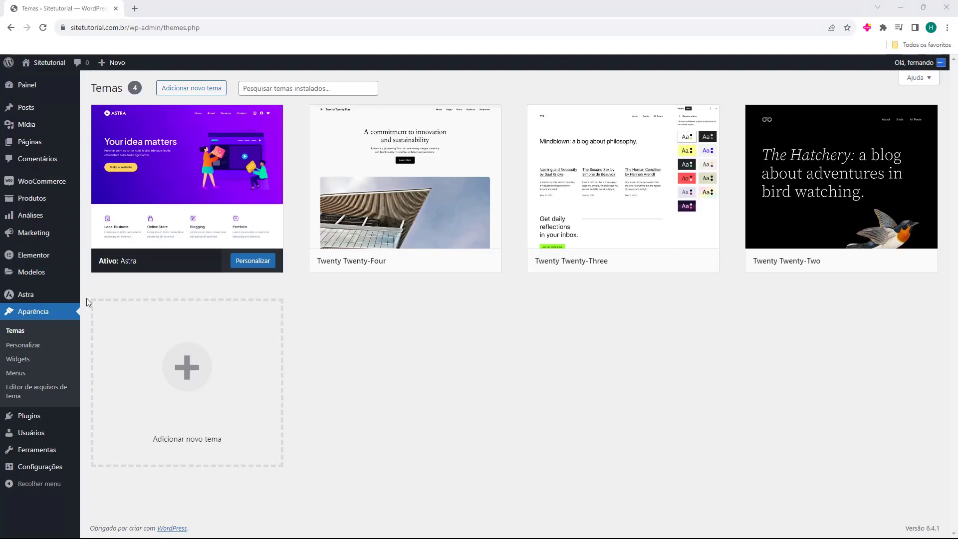
- Open the empty Produtos list and start a new product with Criar produto
{"action": "mouse_move", "coordinate": [39, 206]}
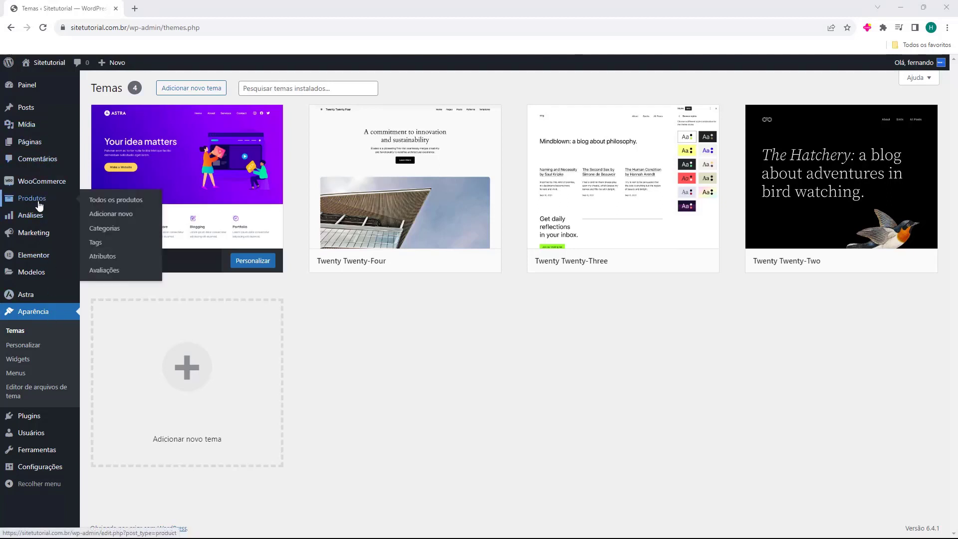
{"action": "left_click", "coordinate": [34, 205]}
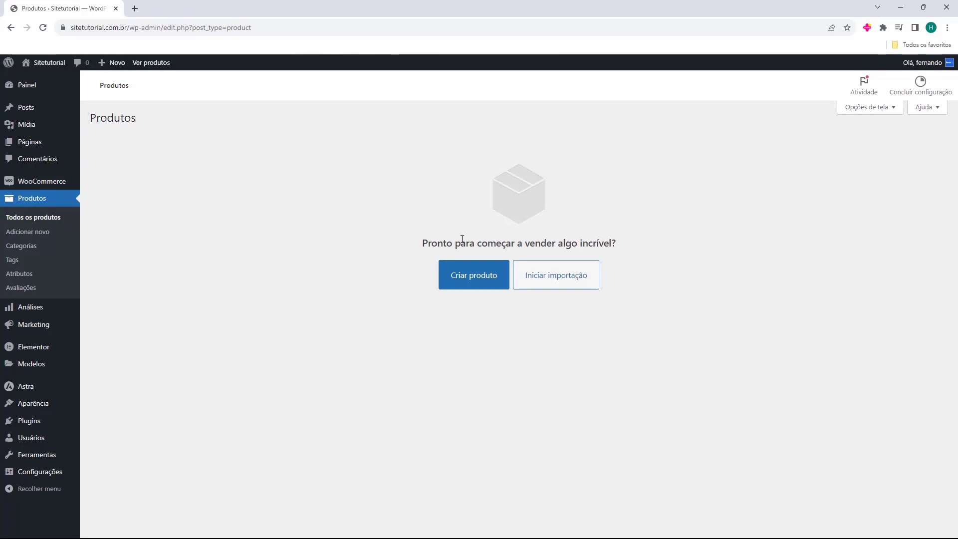
{"action": "left_click_drag", "start_coordinate": [425, 245], "coordinate": [515, 244]}
{"action": "left_click", "coordinate": [452, 256]}
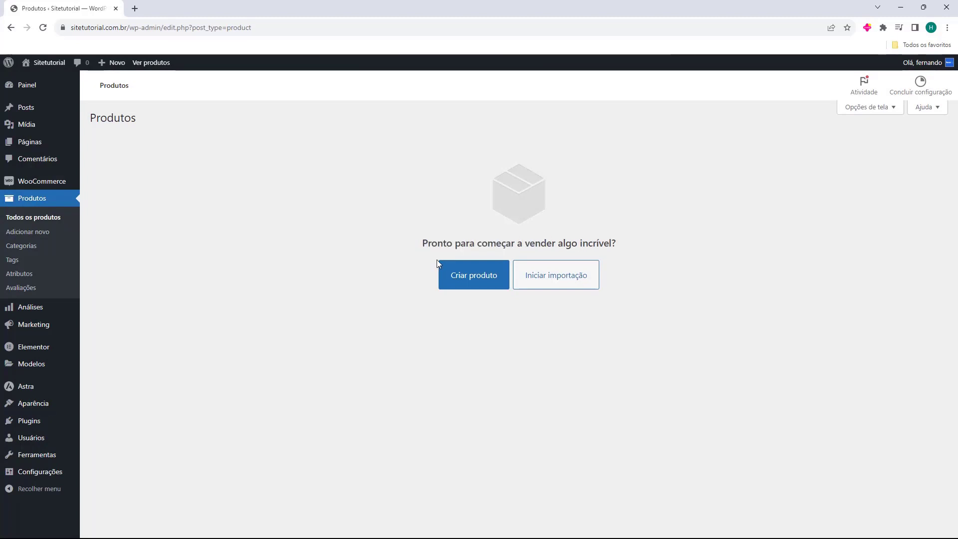
{"action": "left_click", "coordinate": [464, 281]}
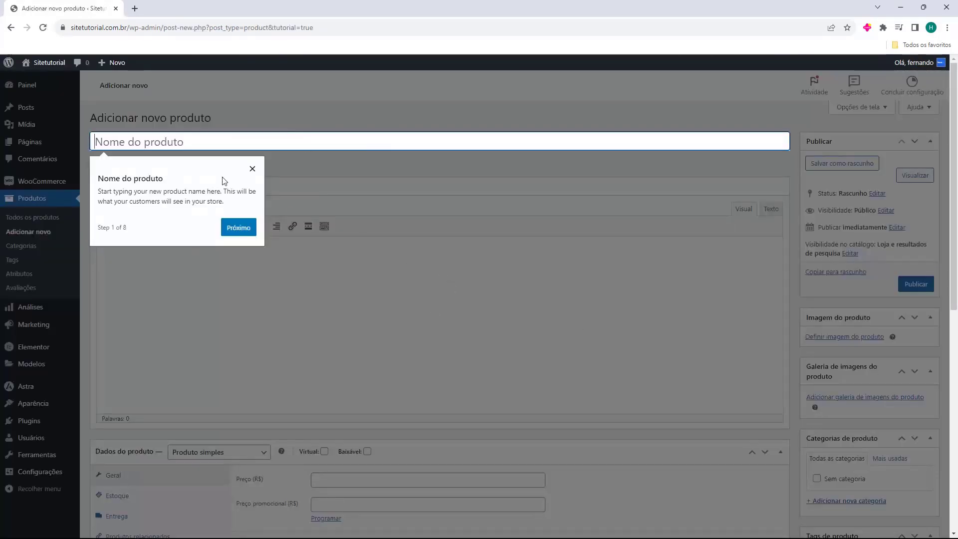
- Dismiss the tour and title the product 'Ebook - Como otimizar o seu Site'
{"action": "left_click", "coordinate": [252, 169]}
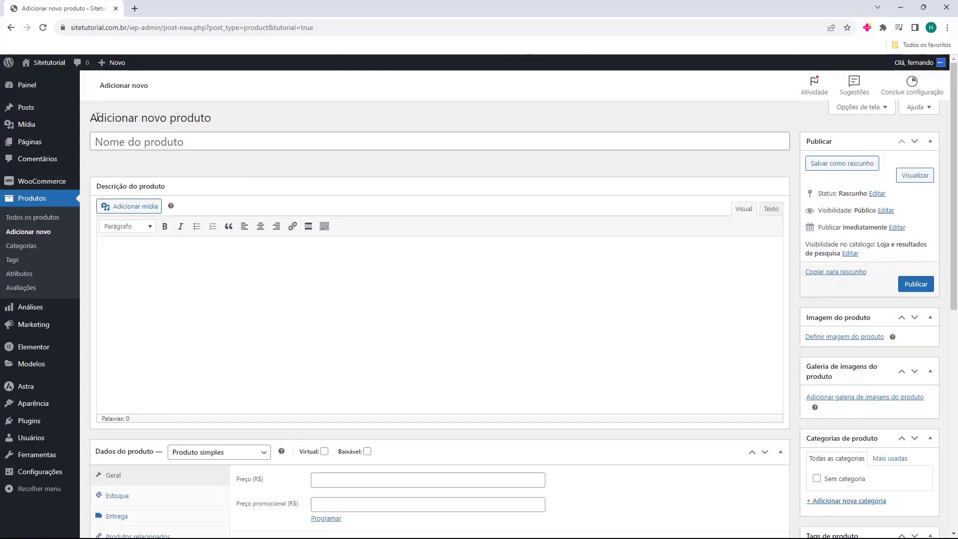
{"action": "left_click", "coordinate": [112, 145]}
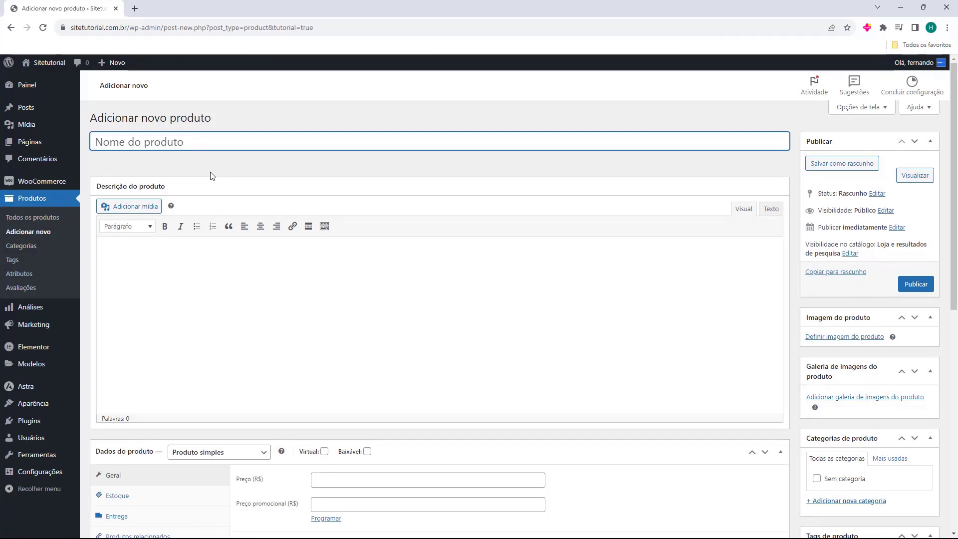
{"action": "type", "text": "Ebook - Como otimizar o seu Site"}
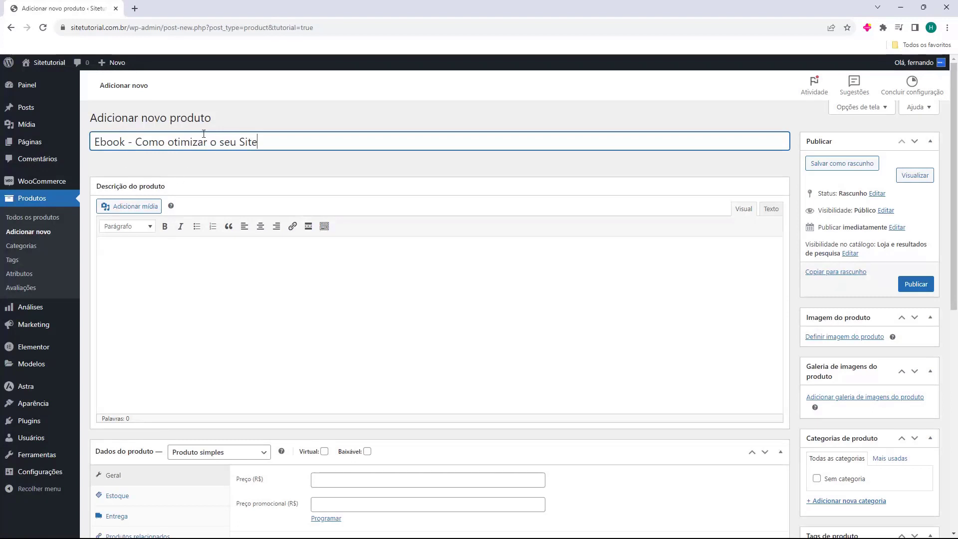
{"action": "left_click", "coordinate": [143, 159]}
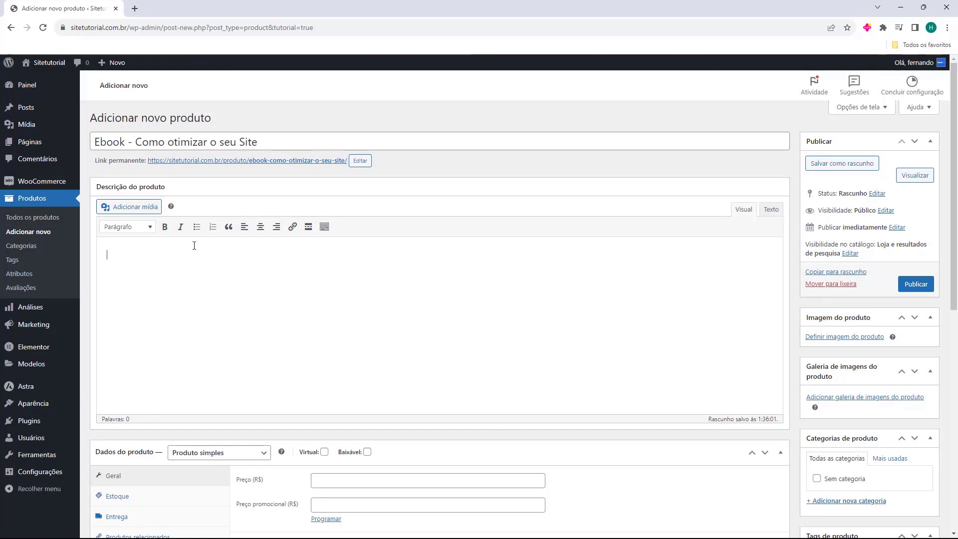
- Mark the product Virtual and Baixável and set its price to 29,99
{"action": "scroll", "coordinate": [192, 244], "scroll_direction": "down", "scroll_amount": 3}
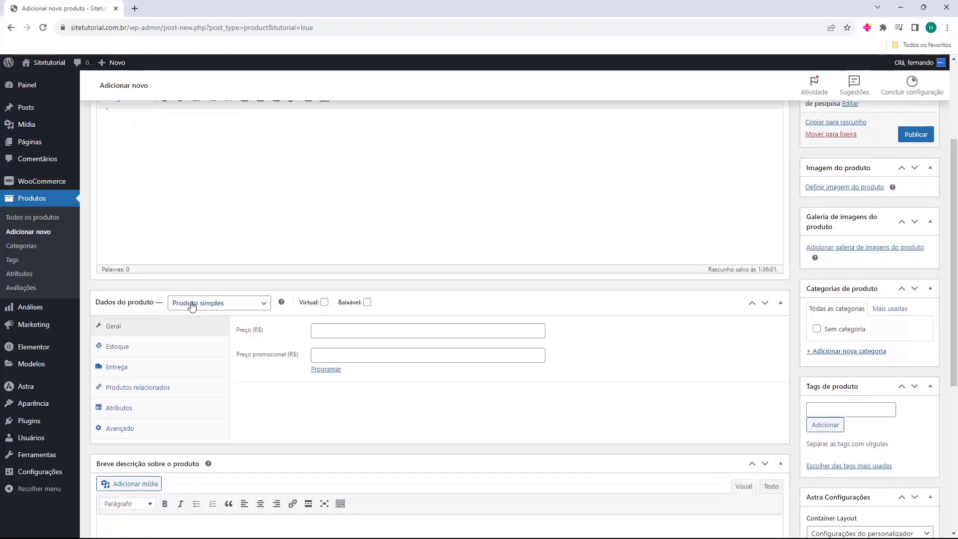
{"action": "left_click", "coordinate": [324, 303]}
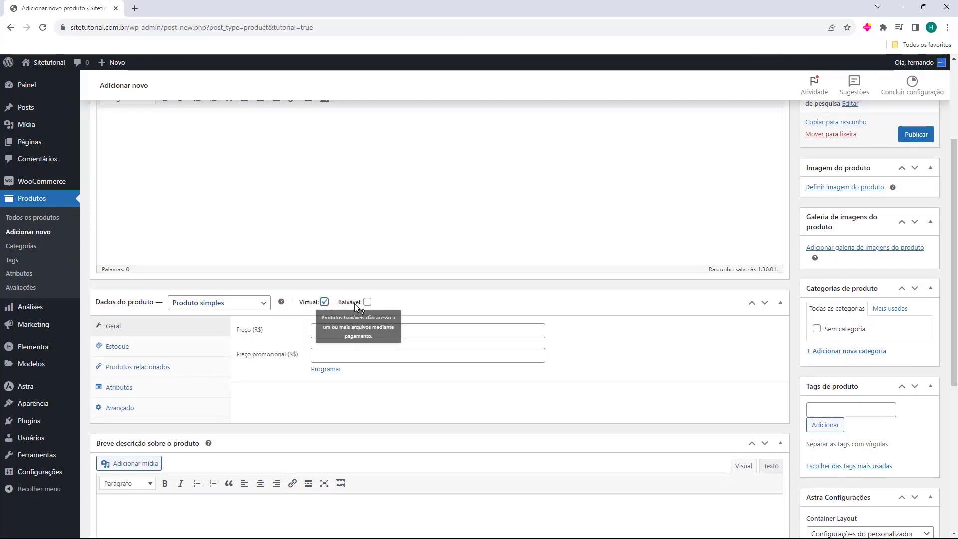
{"action": "left_click", "coordinate": [368, 303]}
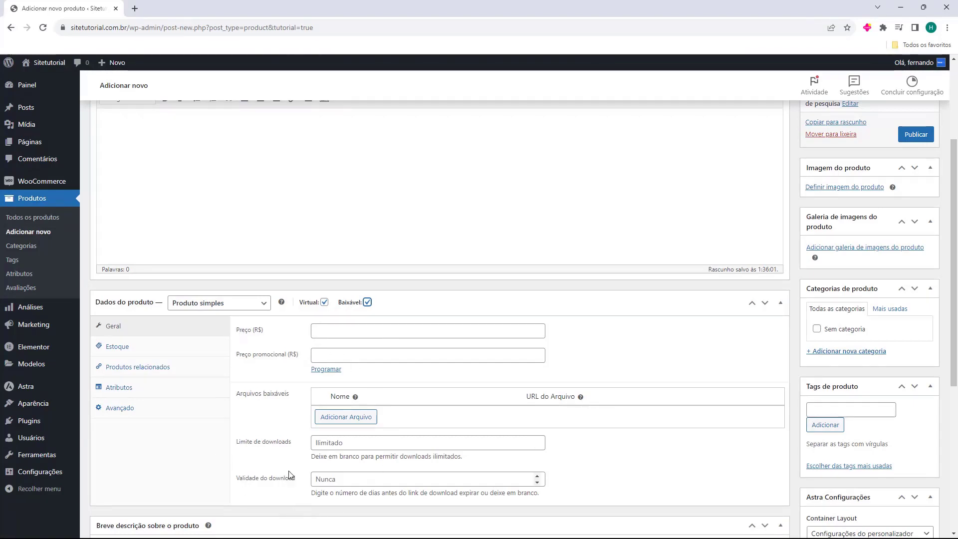
{"action": "left_click", "coordinate": [324, 334]}
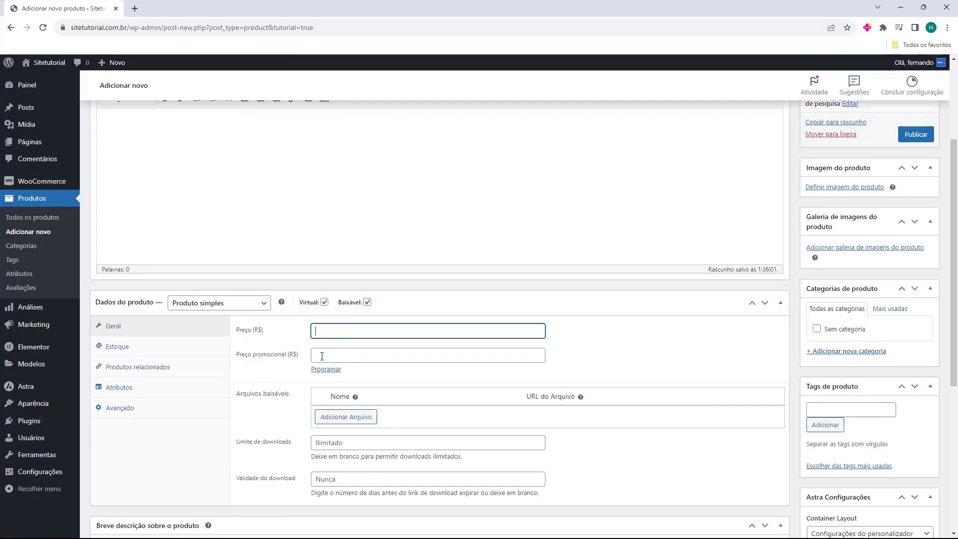
{"action": "type", "text": "29"}
{"action": "type", "text": ",99"}
{"action": "left_click", "coordinate": [266, 373]}
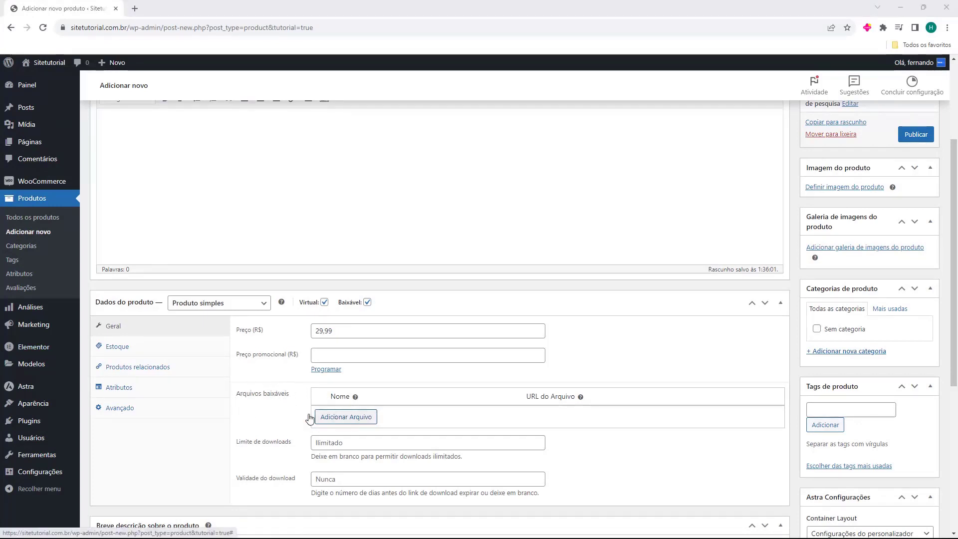
- Add a download file entry named 'Ebook - Como otimizar o seu Site', copied from the title
{"action": "left_click", "coordinate": [337, 423]}
{"action": "left_click", "coordinate": [381, 418]}
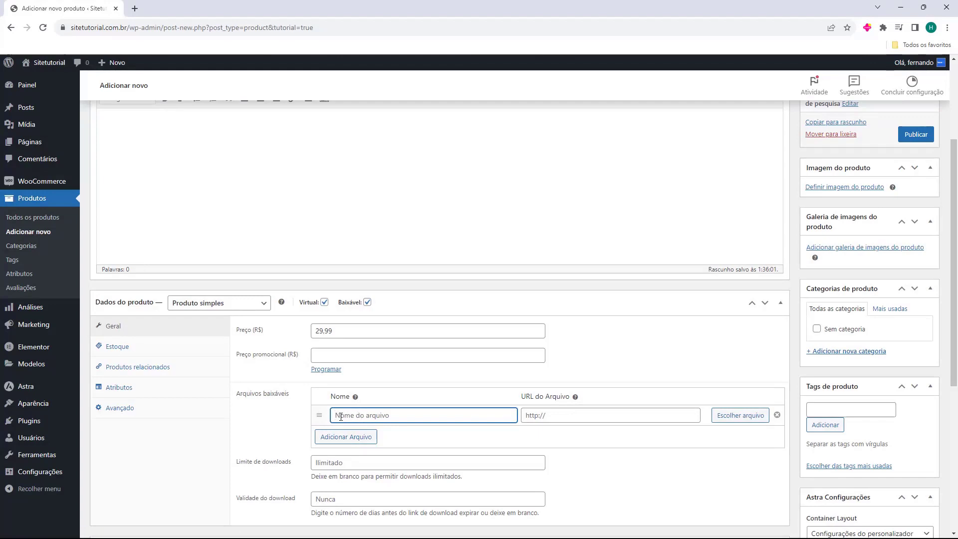
{"action": "scroll", "coordinate": [320, 399], "scroll_direction": "up", "scroll_amount": 3}
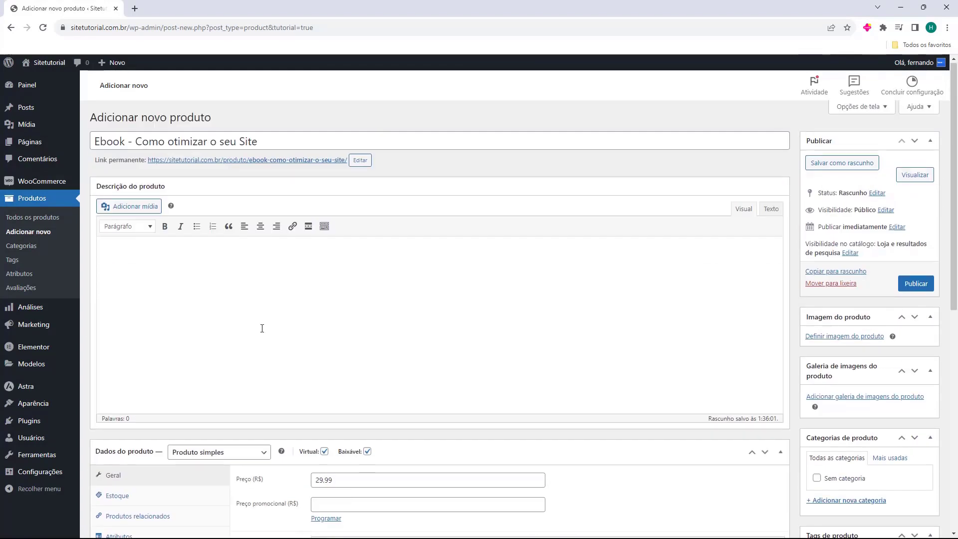
{"action": "triple_click", "coordinate": [190, 142]}
{"action": "key", "text": "ctrl+c"}
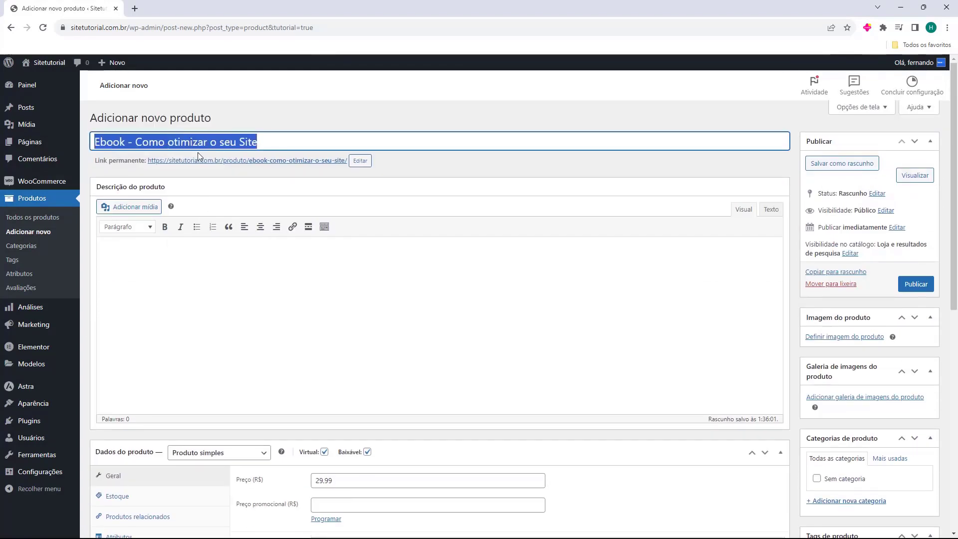
{"action": "scroll", "coordinate": [198, 152], "scroll_direction": "down", "scroll_amount": 2}
{"action": "left_click", "coordinate": [339, 466]}
{"action": "key", "text": "ctrl+v"}
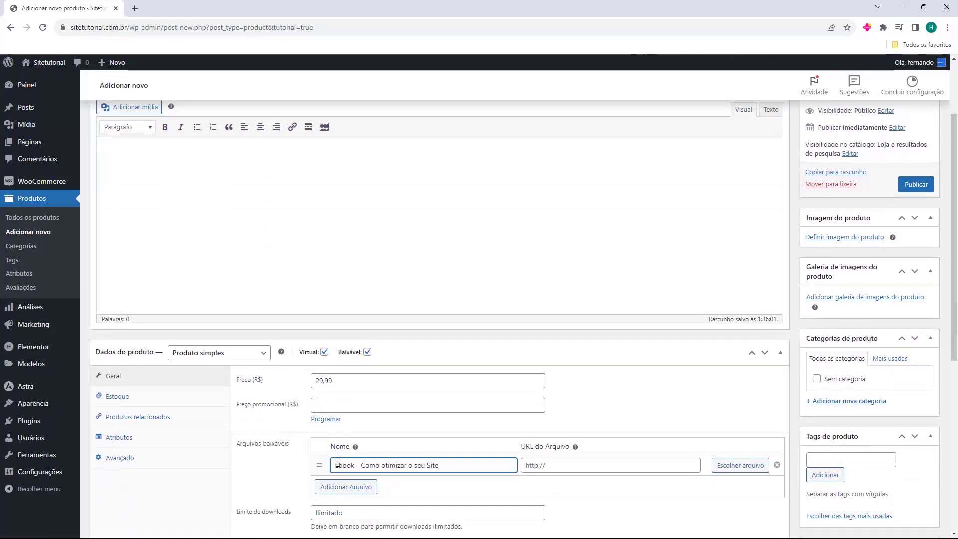
{"action": "scroll", "coordinate": [390, 460], "scroll_direction": "down", "scroll_amount": 1}
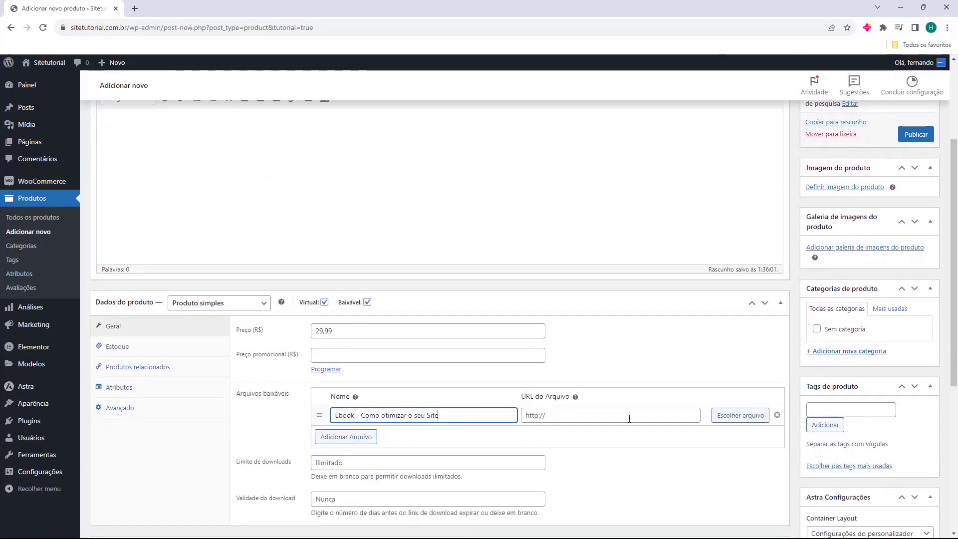
- Upload the ebook PDF to the media library and insert its URL as the download file
{"action": "left_click", "coordinate": [738, 422]}
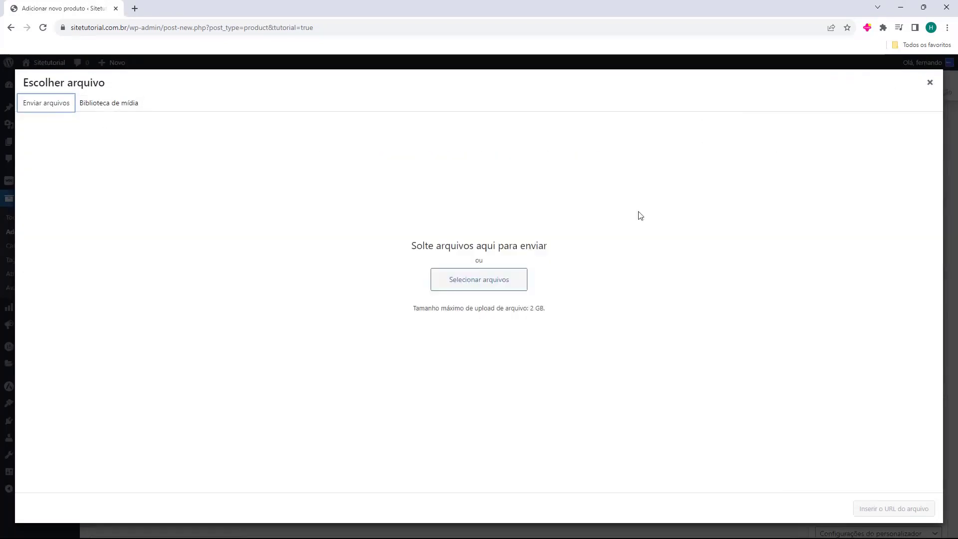
{"action": "left_click", "coordinate": [450, 272]}
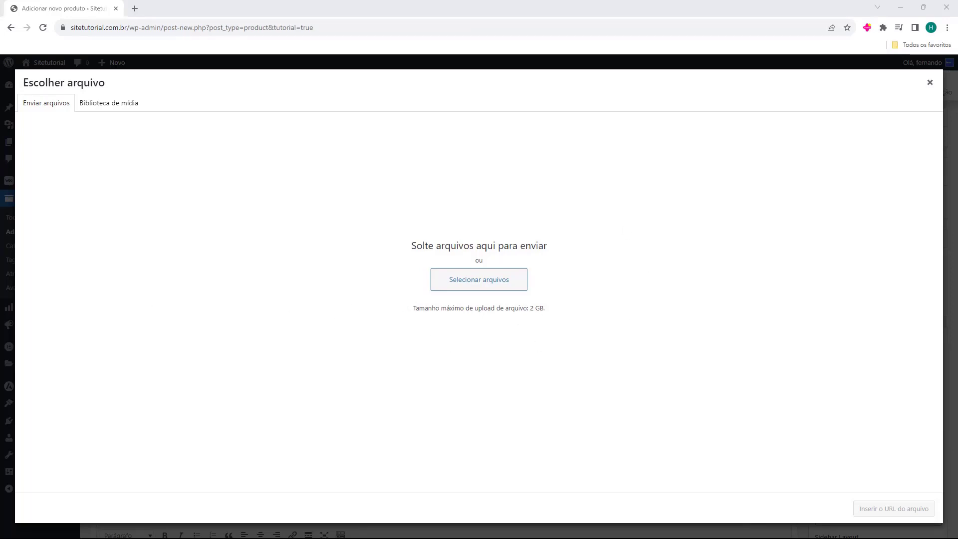
{"action": "left_click_drag", "start_coordinate": [14, 296], "coordinate": [387, 245]}
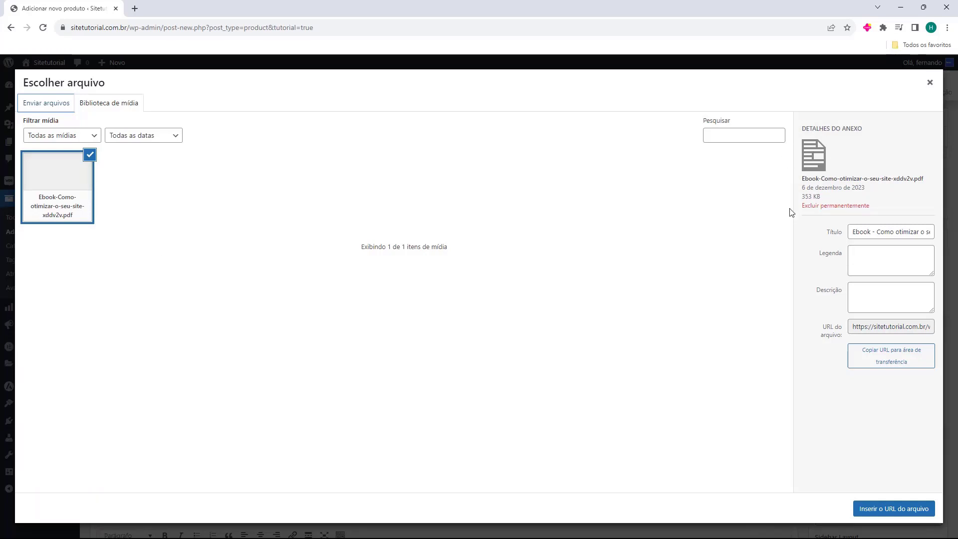
{"action": "left_click", "coordinate": [866, 512]}
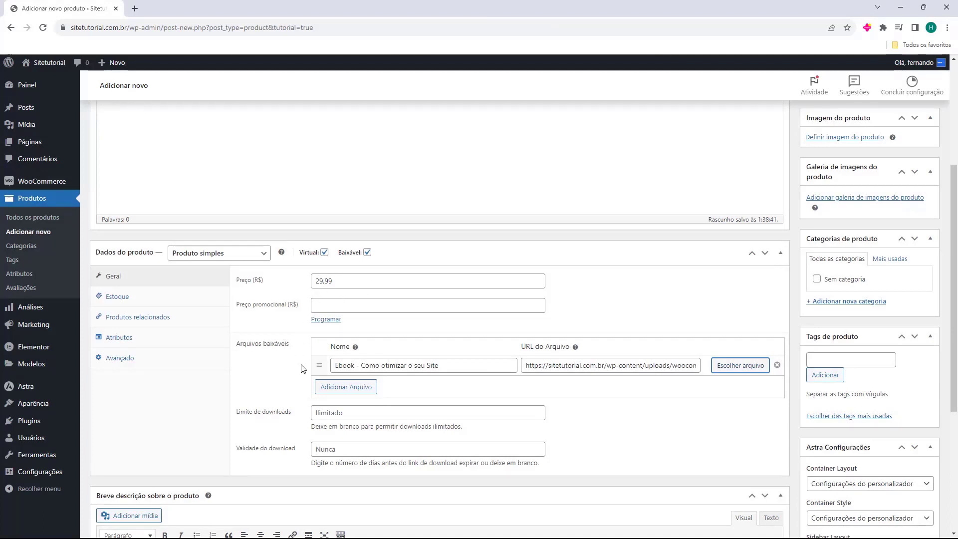
{"action": "left_click_drag", "start_coordinate": [334, 366], "coordinate": [415, 369]}
{"action": "left_click_drag", "start_coordinate": [543, 367], "coordinate": [670, 371]}
{"action": "left_click", "coordinate": [282, 380]}
{"action": "left_click", "coordinate": [324, 413]}
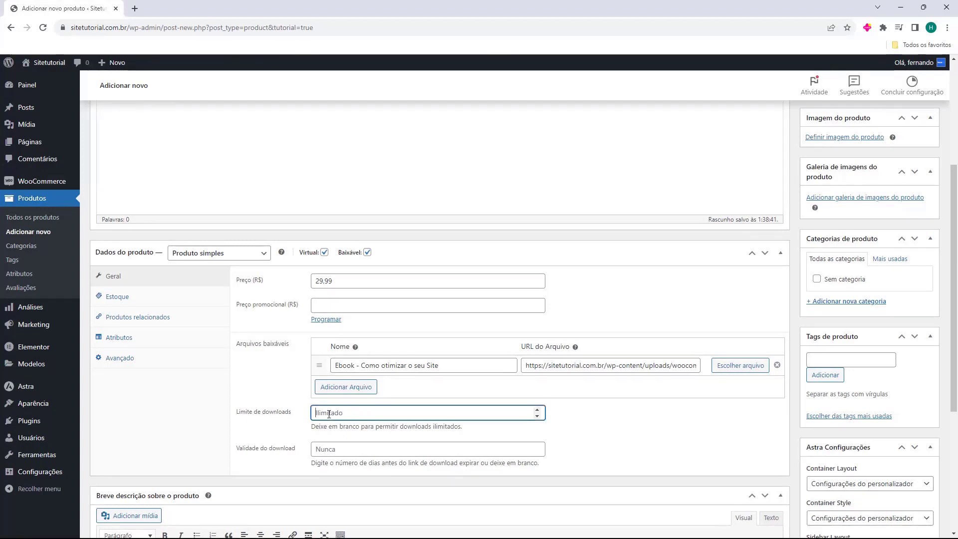
{"action": "type", "text": "1"}
{"action": "left_click", "coordinate": [278, 396]}
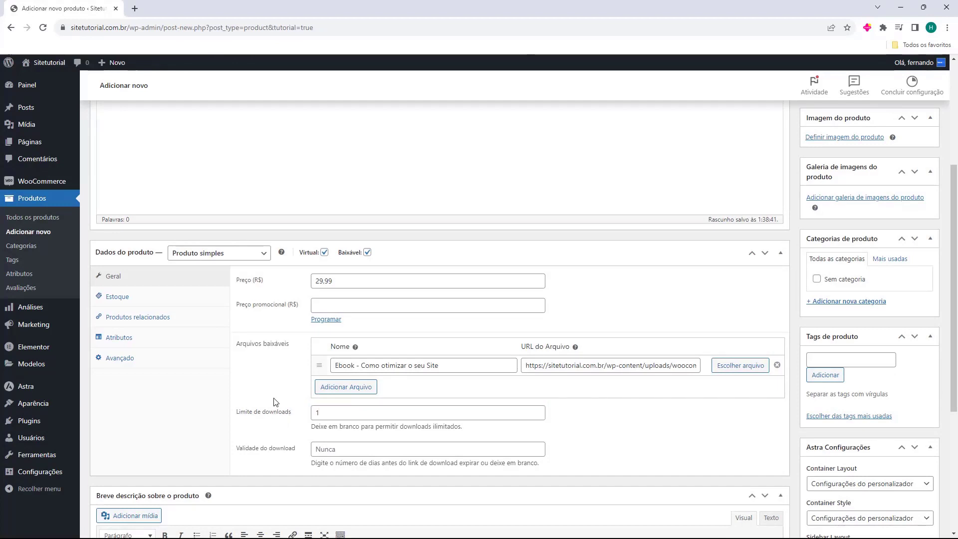
{"action": "left_click", "coordinate": [328, 417]}
{"action": "type", "text": "5"}
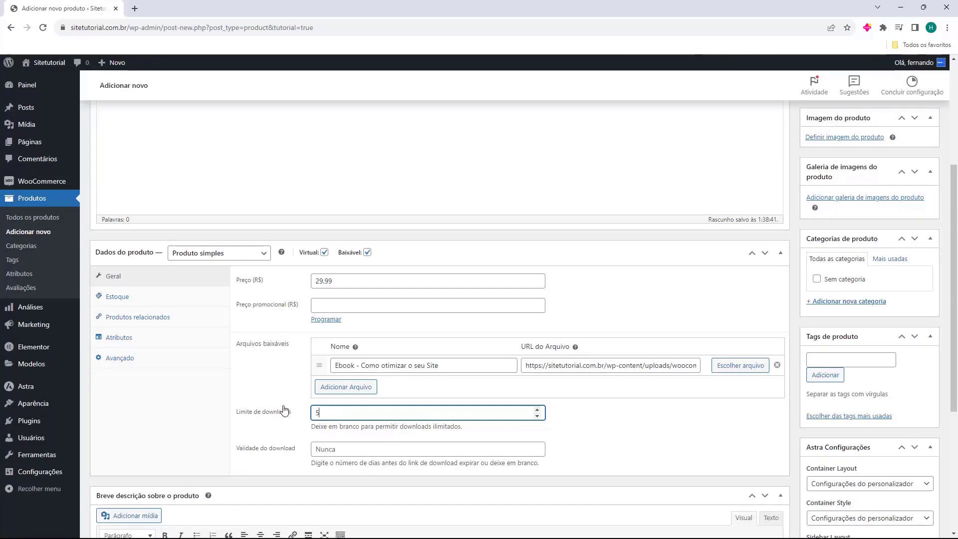
{"action": "left_click", "coordinate": [275, 403]}
{"action": "left_click", "coordinate": [312, 413]}
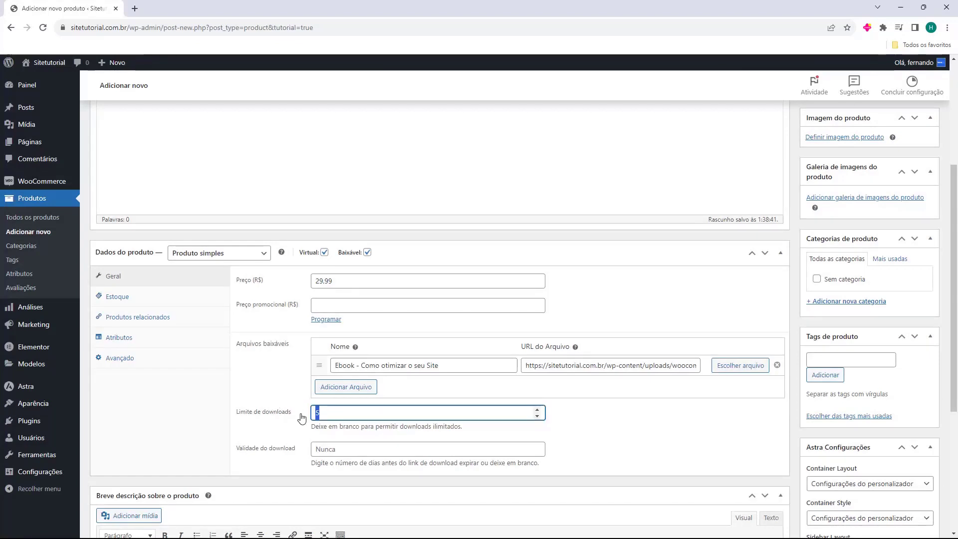
{"action": "key", "text": "BackSpace"}
{"action": "left_click", "coordinate": [252, 378]}
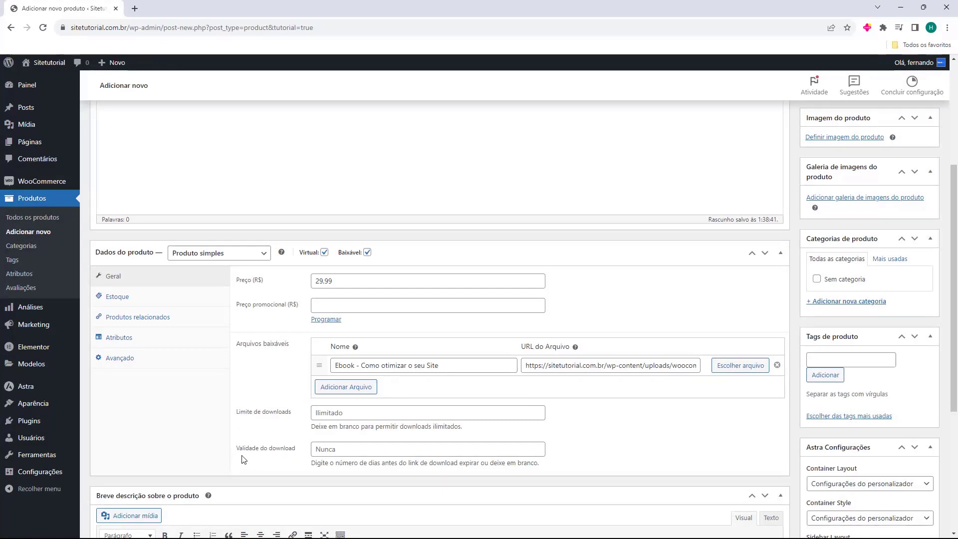
{"action": "left_click", "coordinate": [318, 449]}
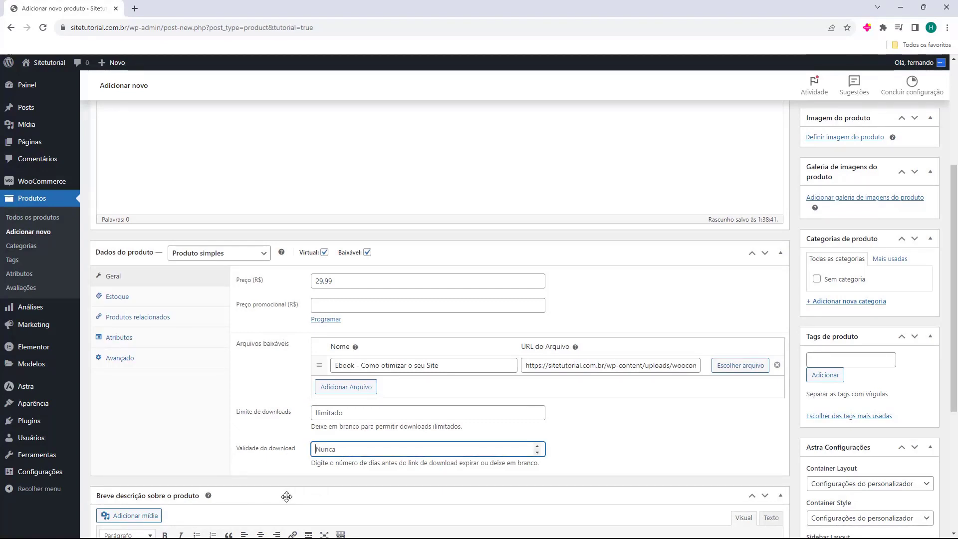
{"action": "type", "text": "30"}
{"action": "left_click", "coordinate": [253, 441]}
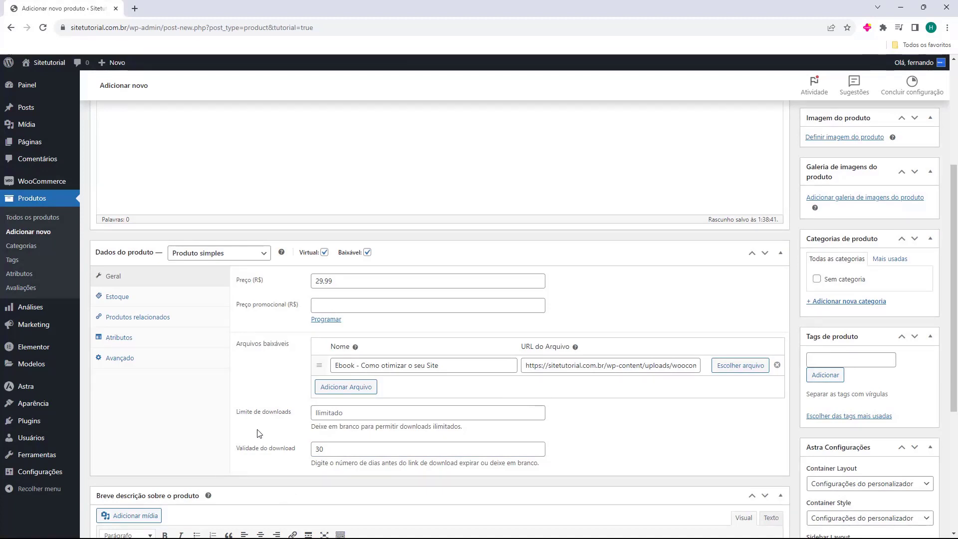
{"action": "left_click", "coordinate": [327, 453]}
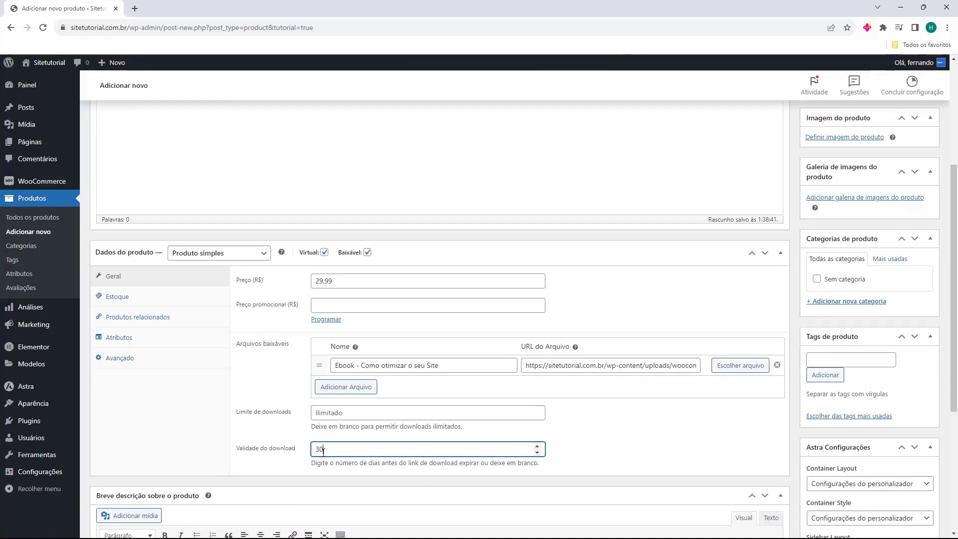
{"action": "left_click", "coordinate": [268, 464]}
{"action": "left_click", "coordinate": [278, 451]}
{"action": "key", "text": "BackSpace"}
{"action": "left_click", "coordinate": [287, 465]}
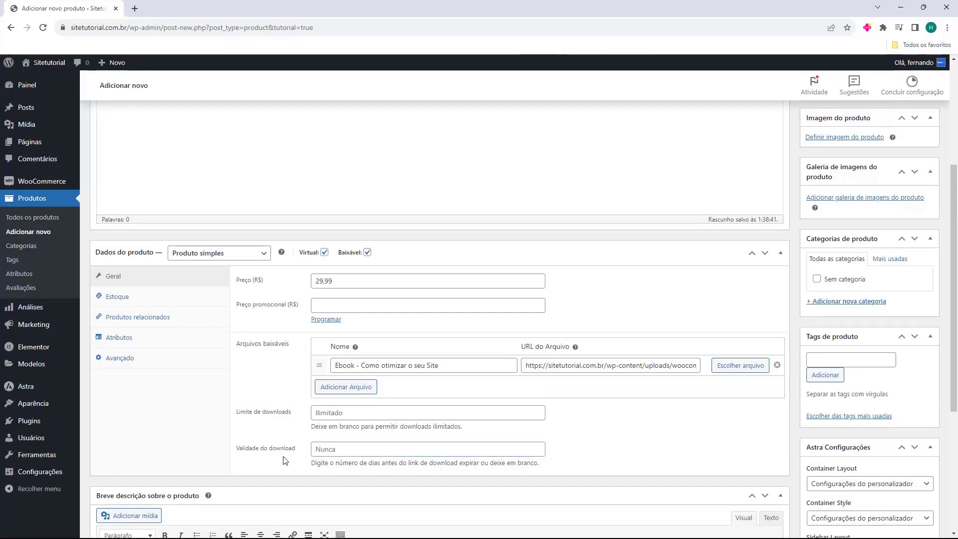
{"action": "scroll", "coordinate": [286, 463], "scroll_direction": "up", "scroll_amount": 4}
- Upload the cover 1.png and set it as the product image
{"action": "scroll", "coordinate": [284, 461], "scroll_direction": "up", "scroll_amount": 1}
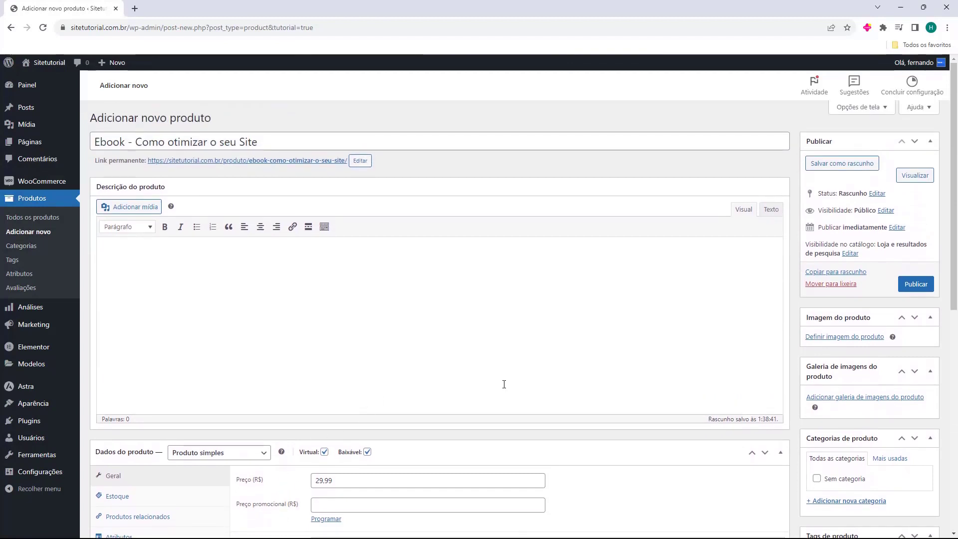
{"action": "left_click", "coordinate": [833, 338]}
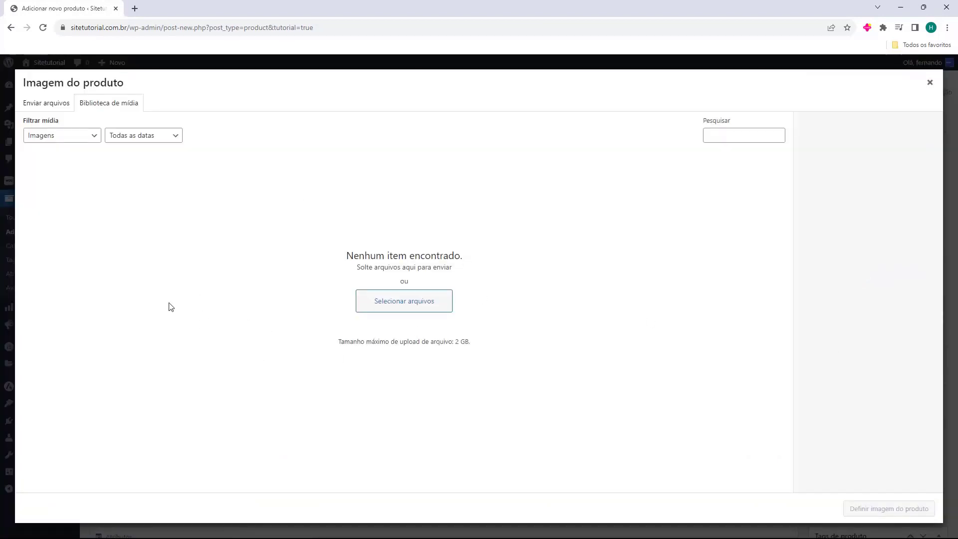
{"action": "left_click_drag", "start_coordinate": [0, 270], "coordinate": [307, 253]}
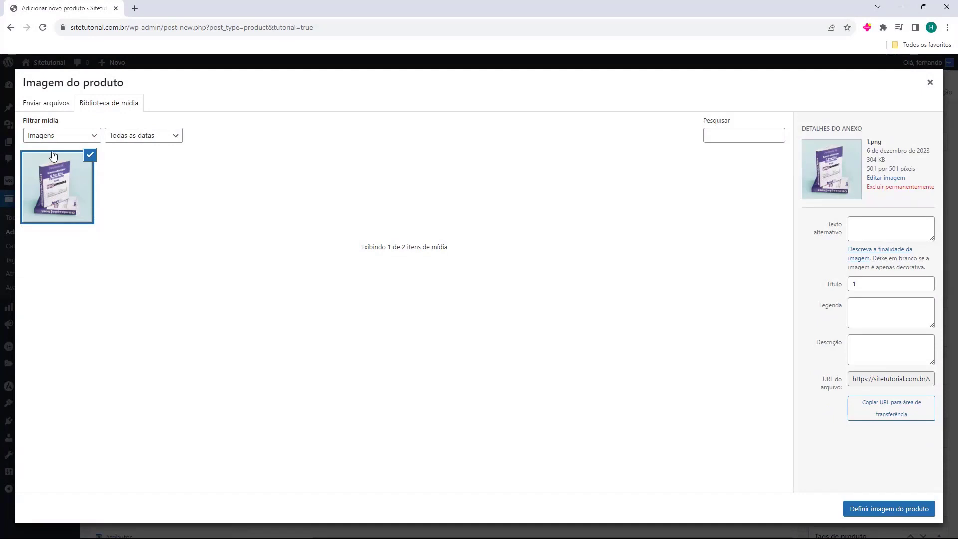
{"action": "left_click", "coordinate": [871, 511]}
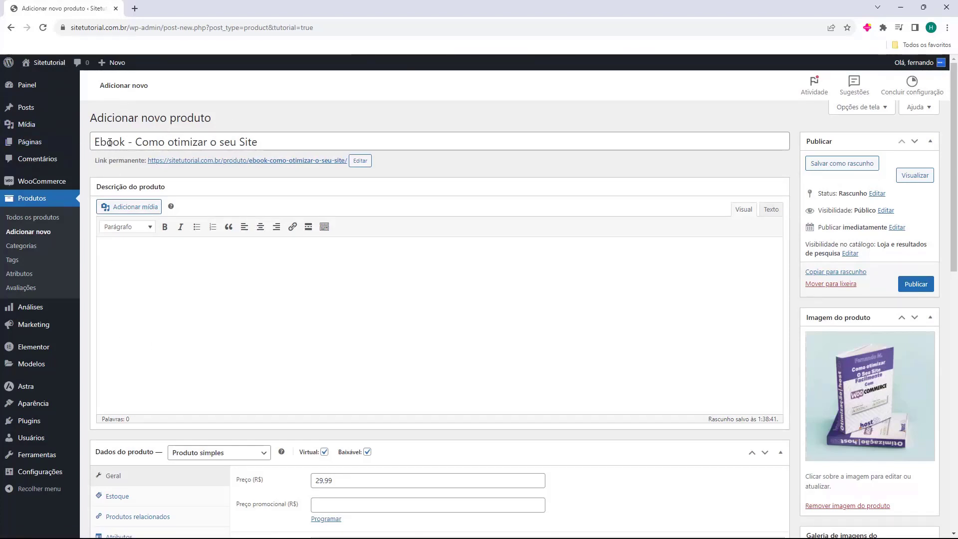
{"action": "scroll", "coordinate": [247, 190], "scroll_direction": "down", "scroll_amount": 4}
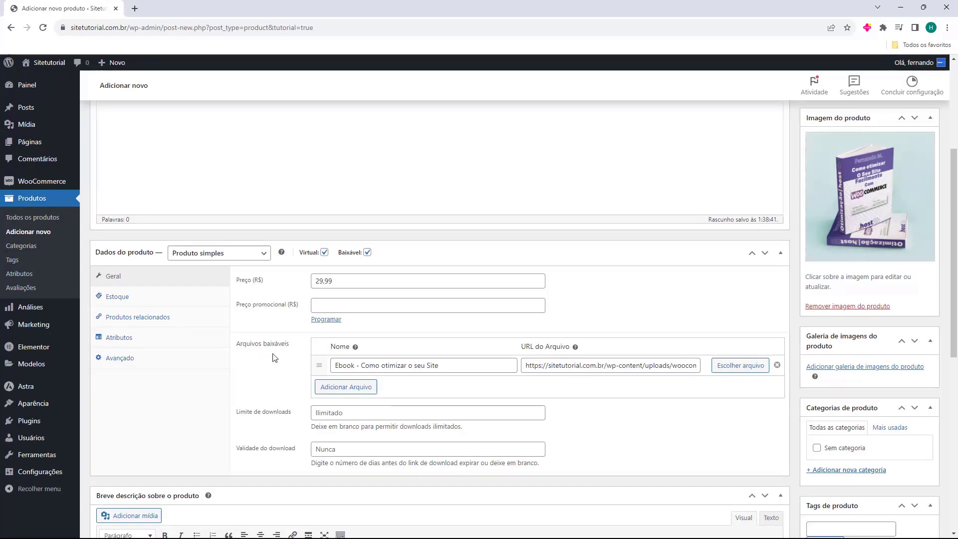
{"action": "scroll", "coordinate": [445, 428], "scroll_direction": "down", "scroll_amount": 4}
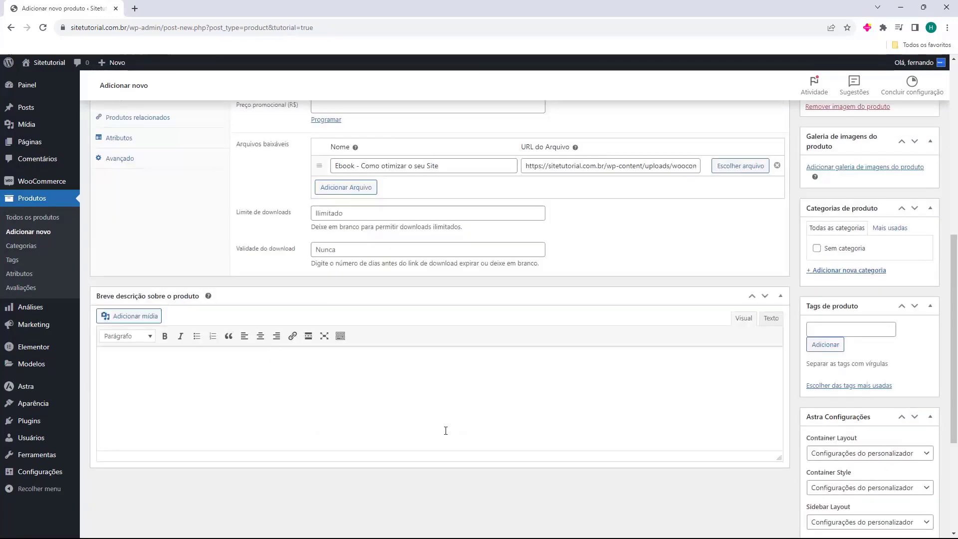
{"action": "scroll", "coordinate": [423, 297], "scroll_direction": "up", "scroll_amount": 8}
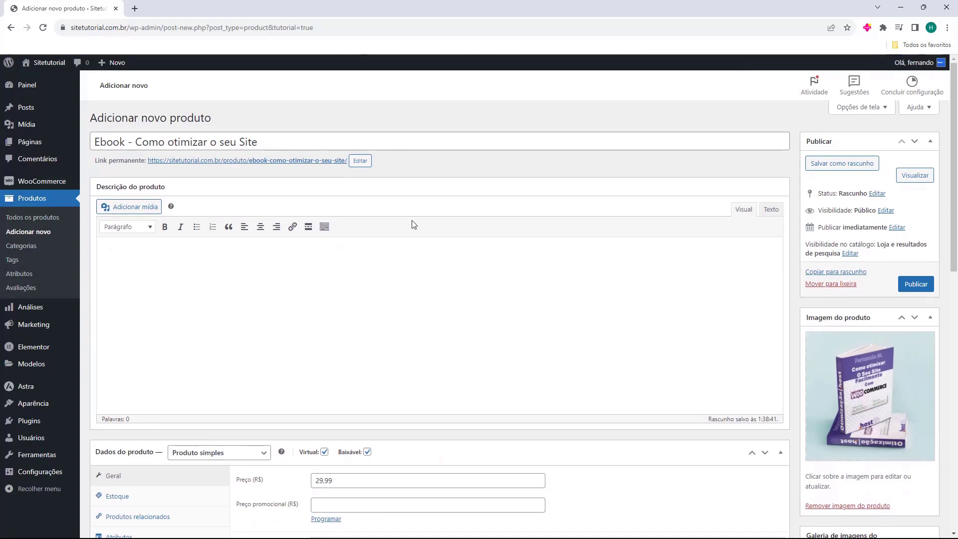
- Publish the ebook and open its product page, checking the title and R$ 29,99 price
{"action": "left_click", "coordinate": [916, 284]}
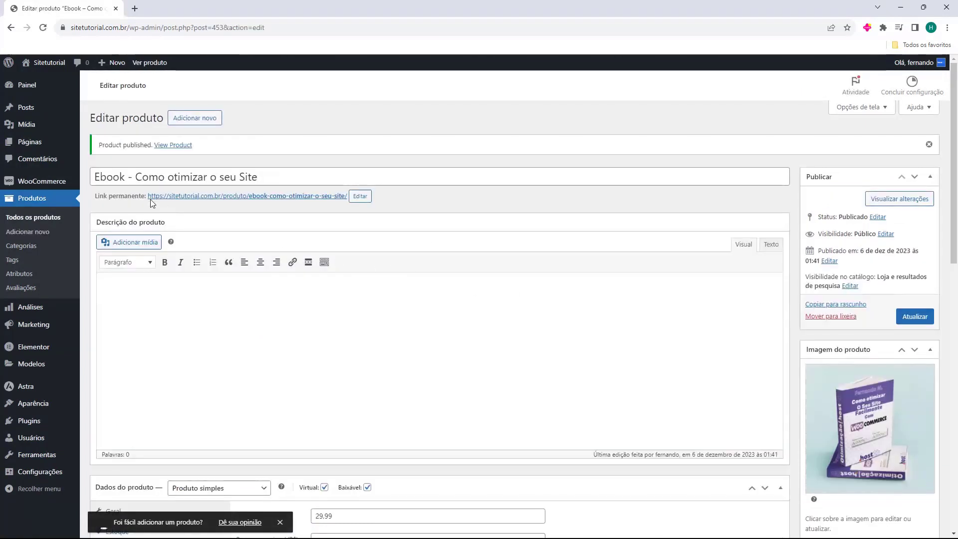
{"action": "left_click_drag", "start_coordinate": [98, 195], "coordinate": [125, 195]}
{"action": "left_click", "coordinate": [188, 196], "text": "ctrl"}
{"action": "left_click", "coordinate": [185, 9]}
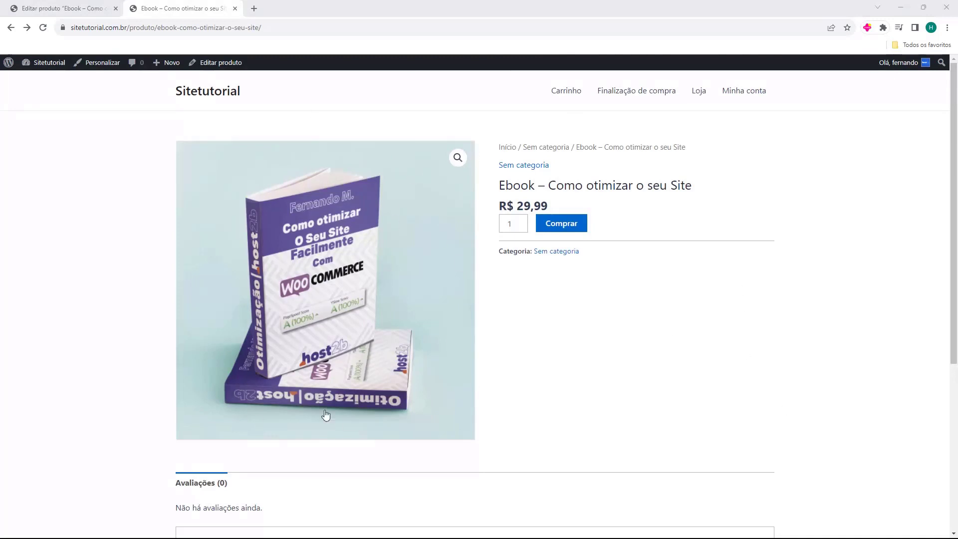
{"action": "left_click_drag", "start_coordinate": [628, 186], "coordinate": [214, 483]}
{"action": "left_click", "coordinate": [544, 202]}
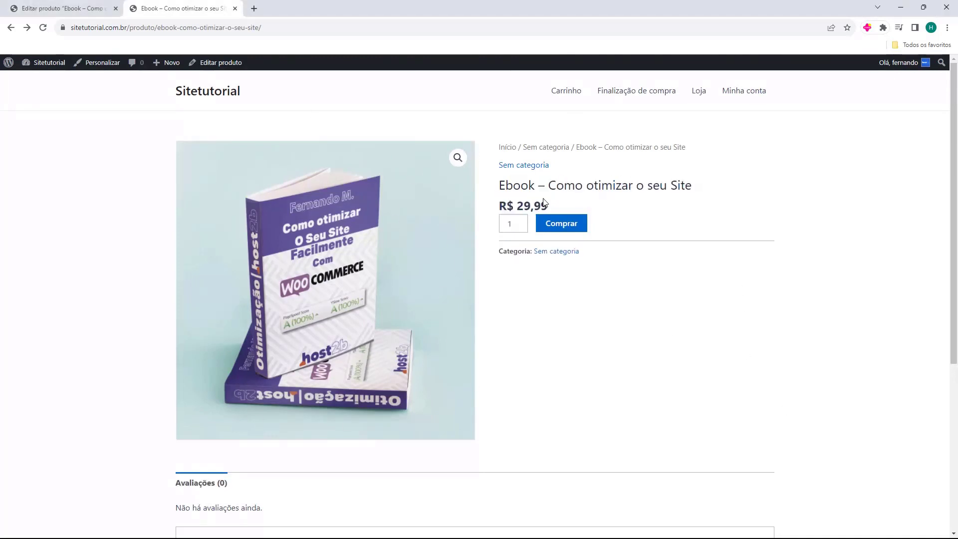
{"action": "left_click_drag", "start_coordinate": [501, 206], "coordinate": [549, 206]}
{"action": "left_click", "coordinate": [559, 219]}
- Add the ebook to the cart with Comprar and open the Carrinho
{"action": "scroll", "coordinate": [439, 331], "scroll_direction": "down", "scroll_amount": 5}
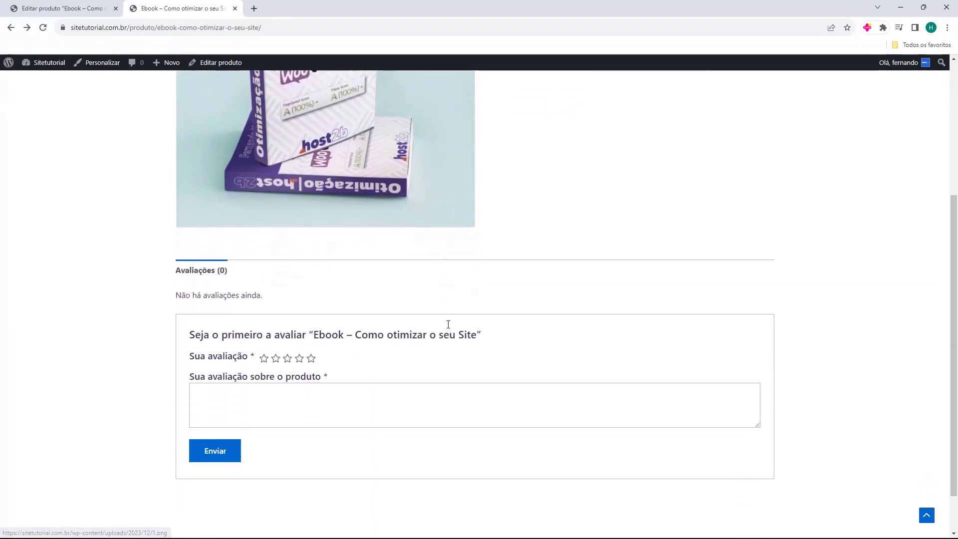
{"action": "scroll", "coordinate": [534, 370], "scroll_direction": "up", "scroll_amount": 5}
{"action": "scroll", "coordinate": [534, 369], "scroll_direction": "up", "scroll_amount": 1}
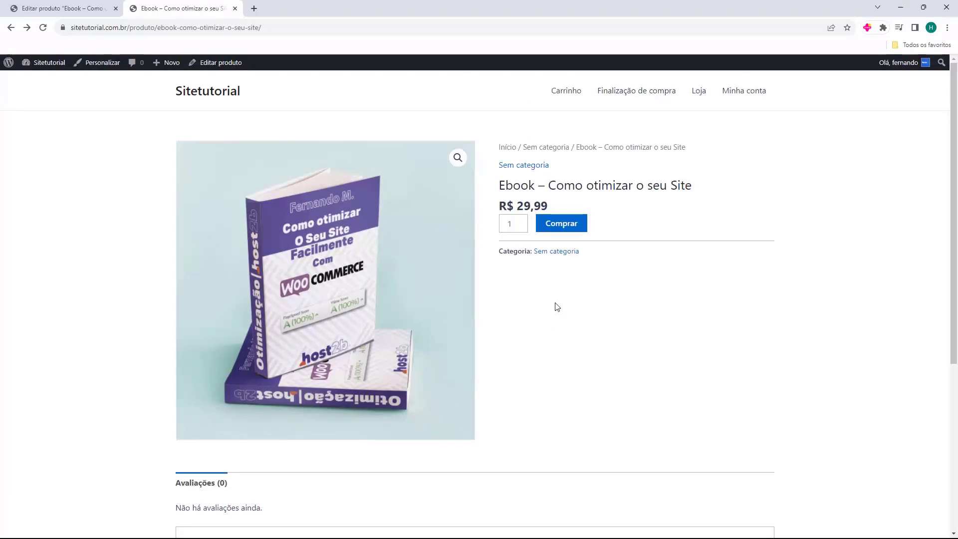
{"action": "left_click", "coordinate": [563, 230]}
{"action": "left_click_drag", "start_coordinate": [225, 156], "coordinate": [334, 161]}
{"action": "left_click", "coordinate": [729, 172]}
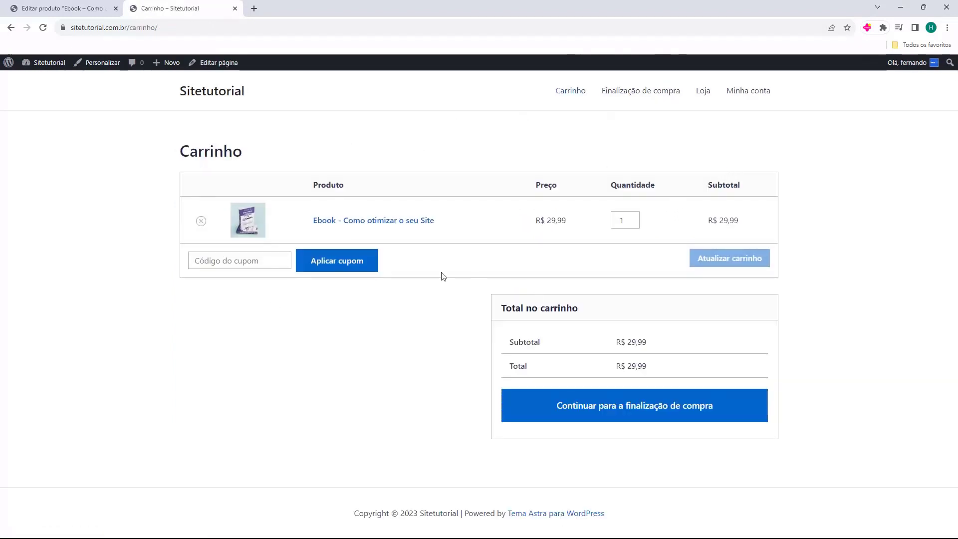
- Continue from the cart to the checkout page, review it, then close the store tab
{"action": "left_click", "coordinate": [655, 413]}
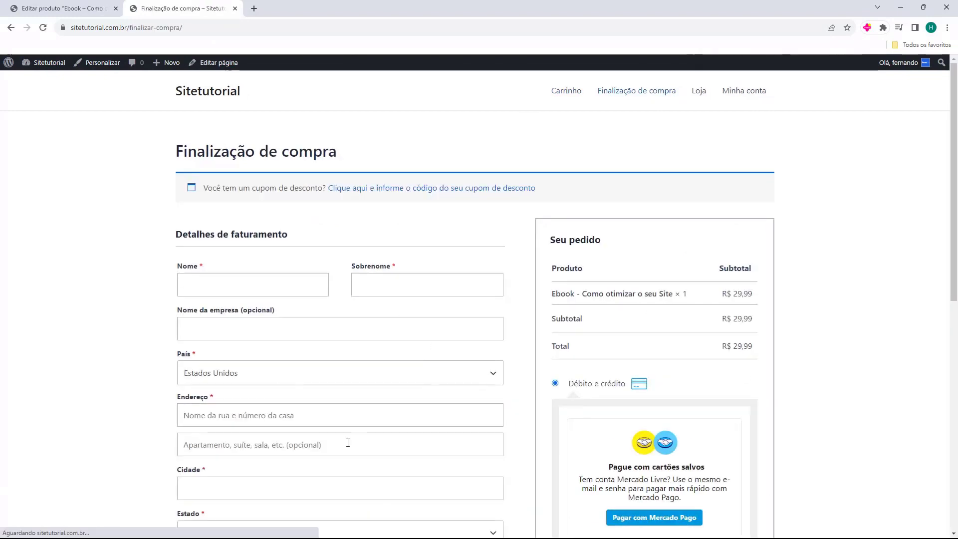
{"action": "scroll", "coordinate": [417, 289], "scroll_direction": "down", "scroll_amount": 9}
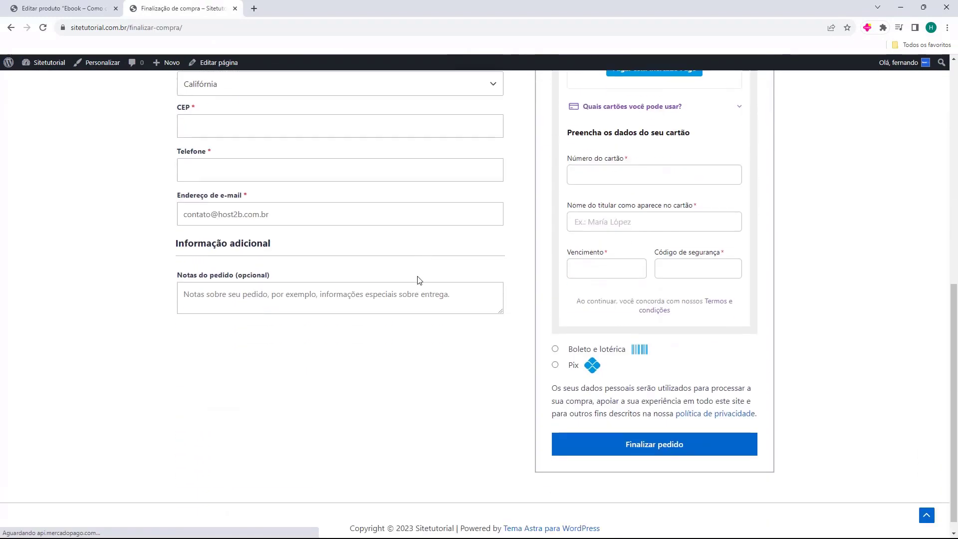
{"action": "scroll", "coordinate": [418, 280], "scroll_direction": "down", "scroll_amount": 1}
{"action": "scroll", "coordinate": [740, 437], "scroll_direction": "up", "scroll_amount": 10}
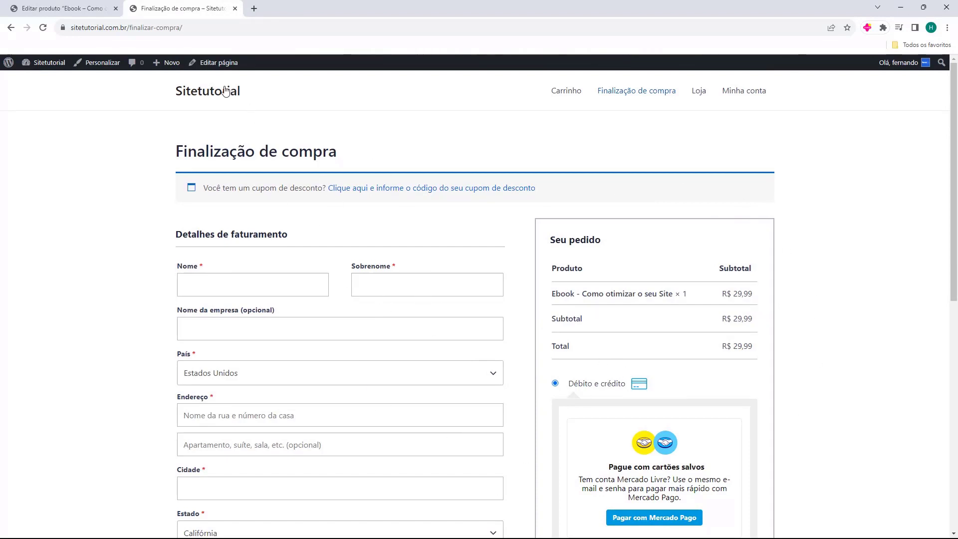
{"action": "middle_click", "coordinate": [171, 14]}
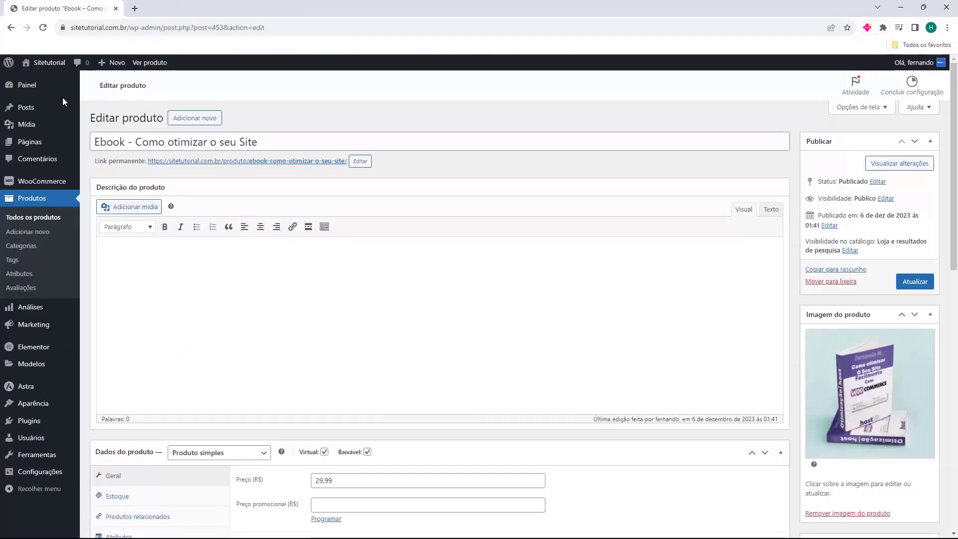
- Search plugins for 'direct', then install and activate Direct Checkout for WooCommerce
{"action": "left_click", "coordinate": [39, 86]}
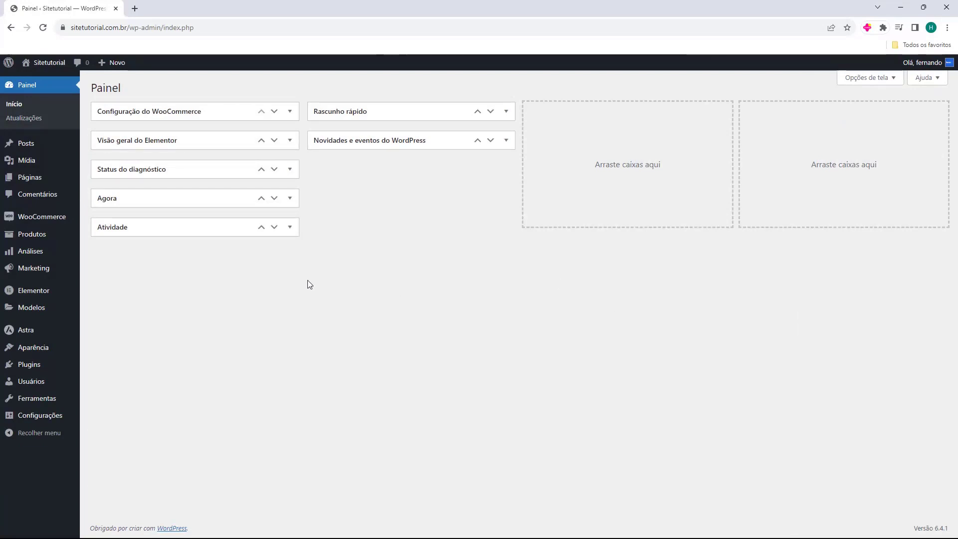
{"action": "left_click", "coordinate": [29, 371]}
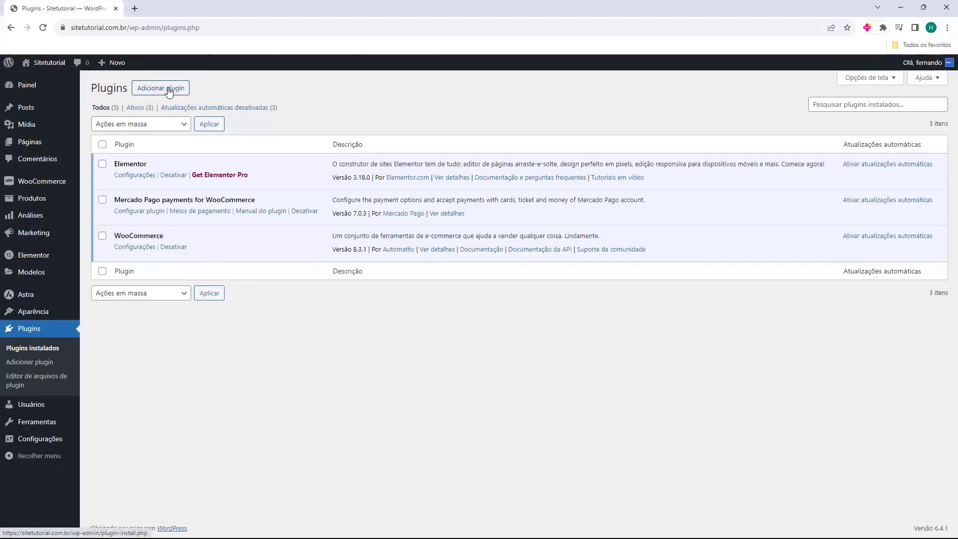
{"action": "left_click", "coordinate": [170, 90]}
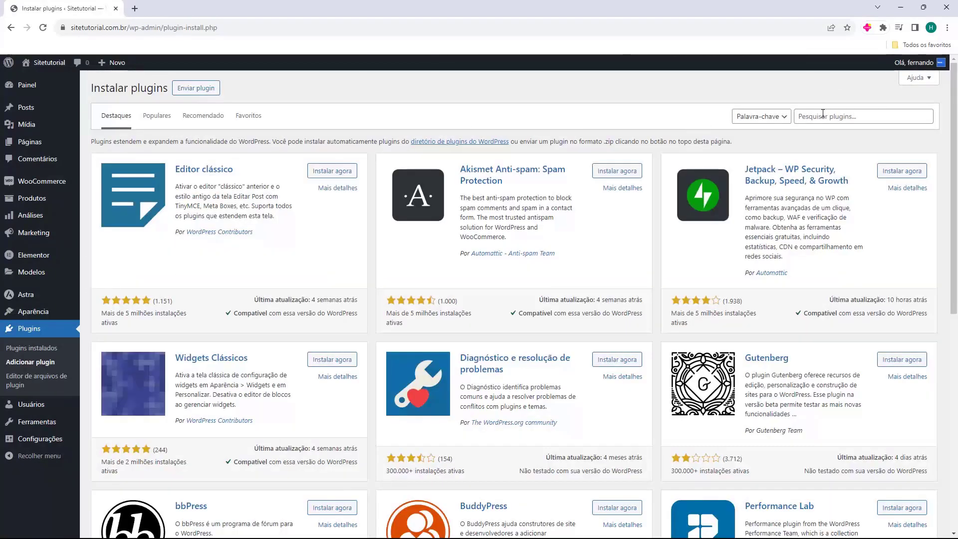
{"action": "left_click", "coordinate": [818, 116]}
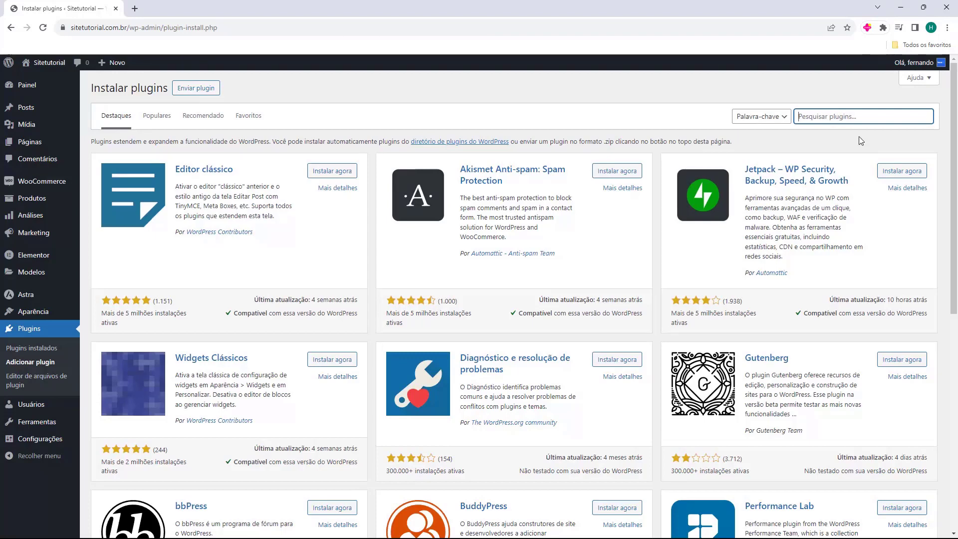
{"action": "type", "text": "direct"}
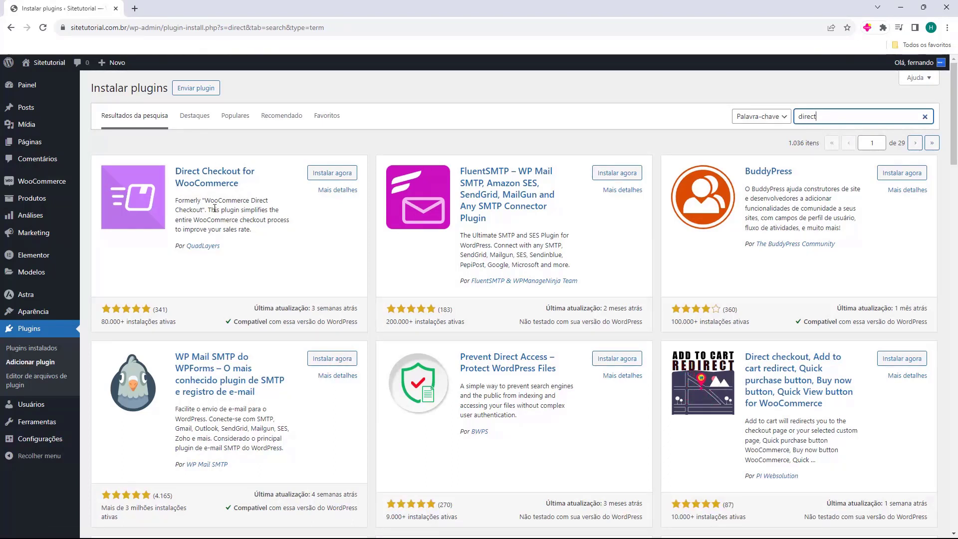
{"action": "left_click", "coordinate": [322, 177]}
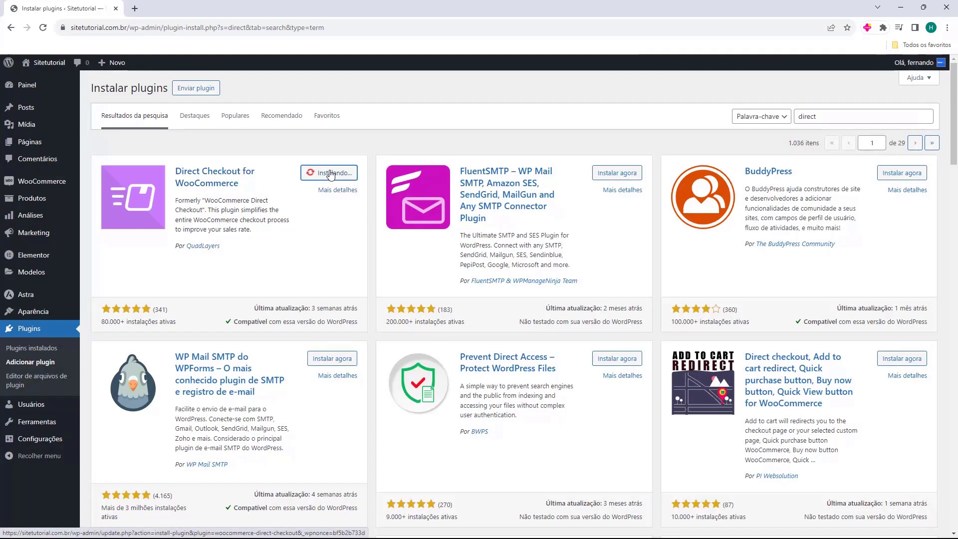
{"action": "left_click", "coordinate": [344, 175]}
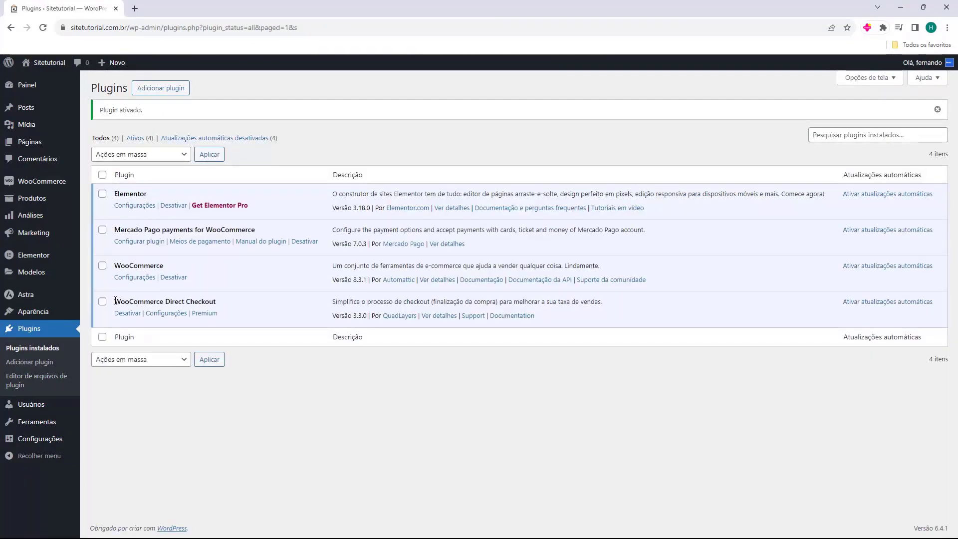
{"action": "left_click_drag", "start_coordinate": [114, 301], "coordinate": [196, 301]}
- Open the WooCommerce > Finalização direta settings page
{"action": "left_click", "coordinate": [199, 300]}
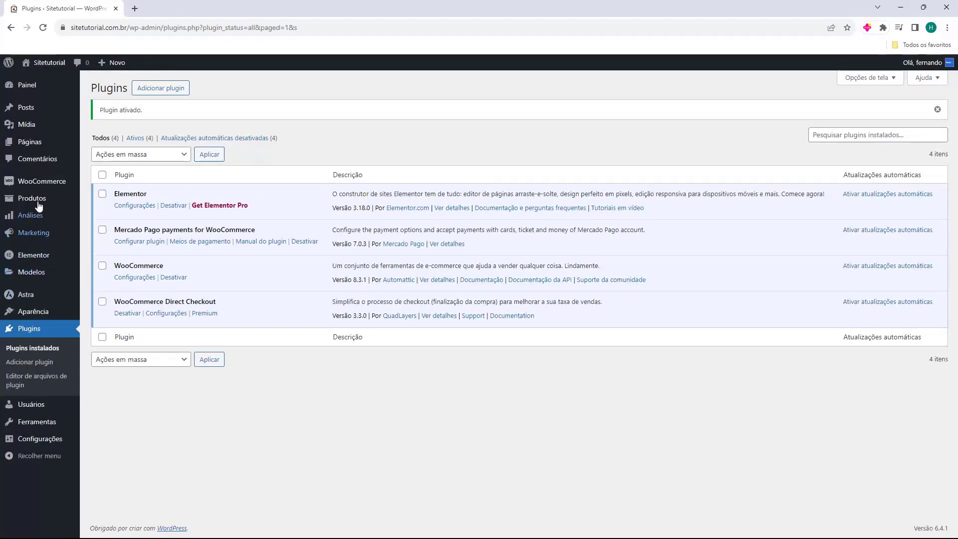
{"action": "mouse_move", "coordinate": [37, 188]}
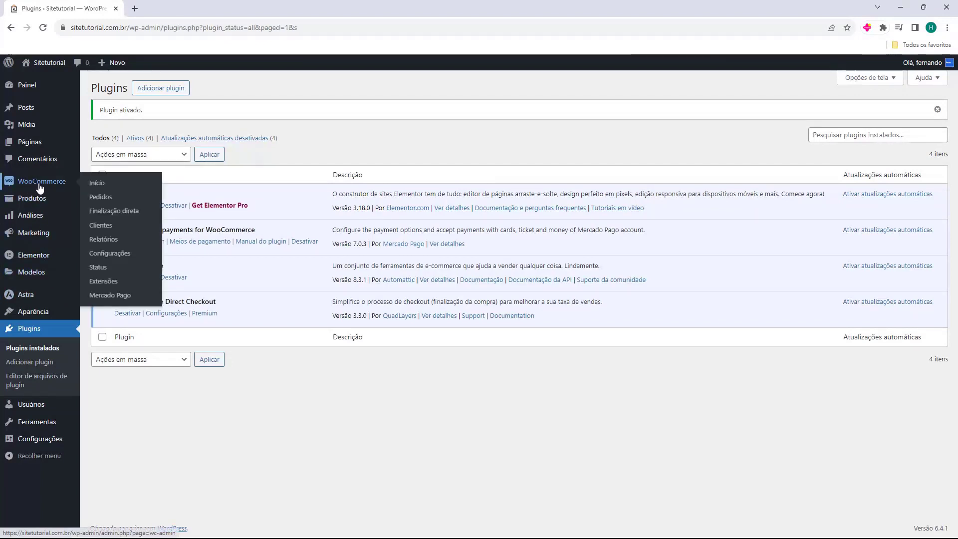
{"action": "left_click", "coordinate": [109, 217]}
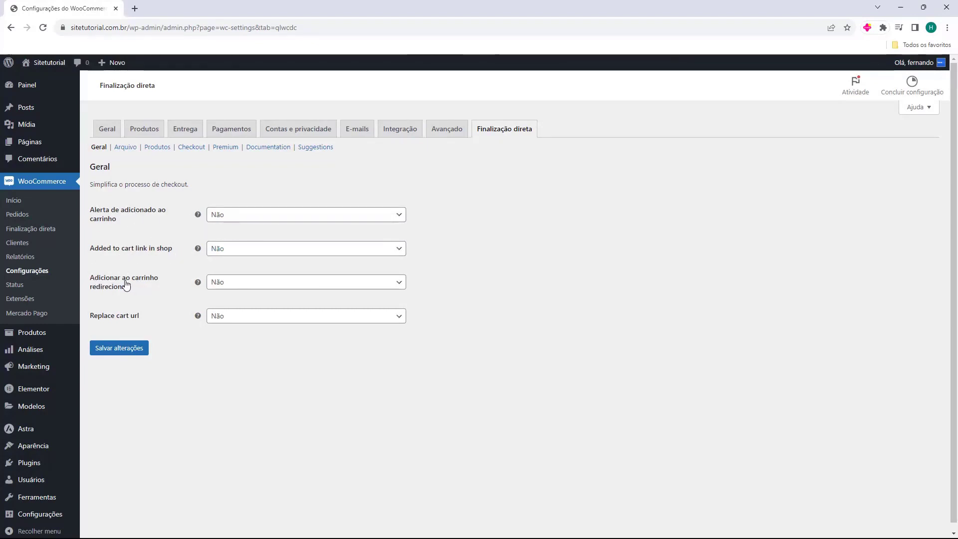
- Set 'Adicionar ao carrinho redireciona' to Sim, destination Checkout, and save the changes
{"action": "left_click", "coordinate": [220, 284]}
{"action": "left_click", "coordinate": [221, 307]}
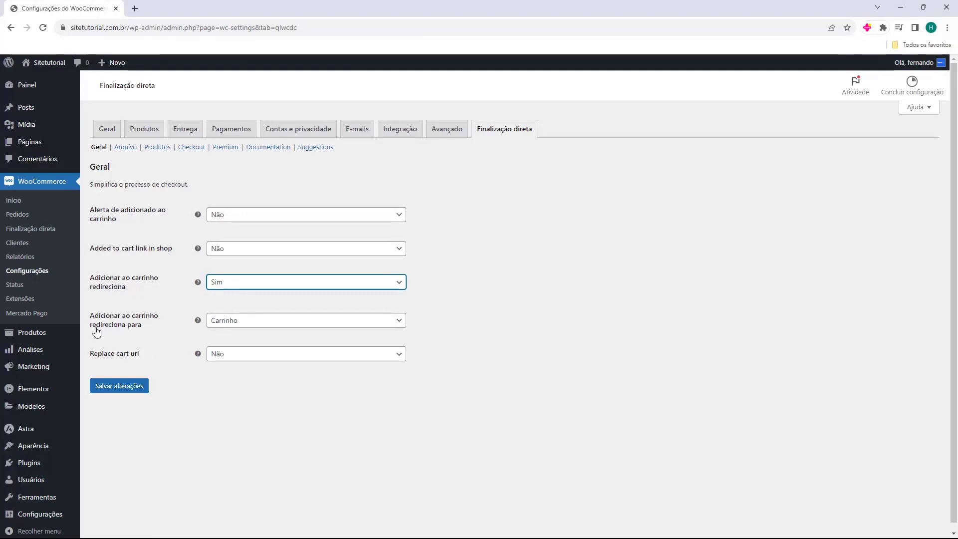
{"action": "left_click", "coordinate": [223, 325]}
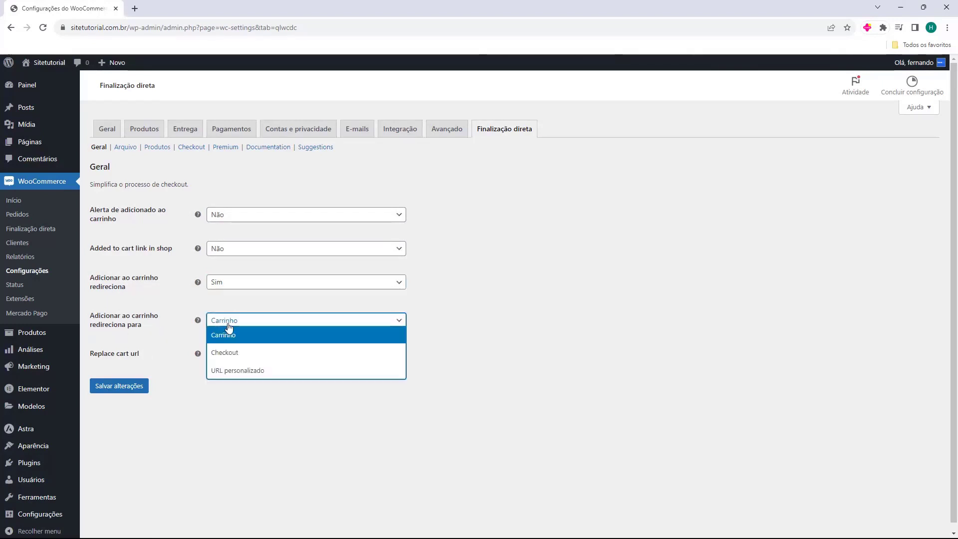
{"action": "left_click", "coordinate": [230, 351]}
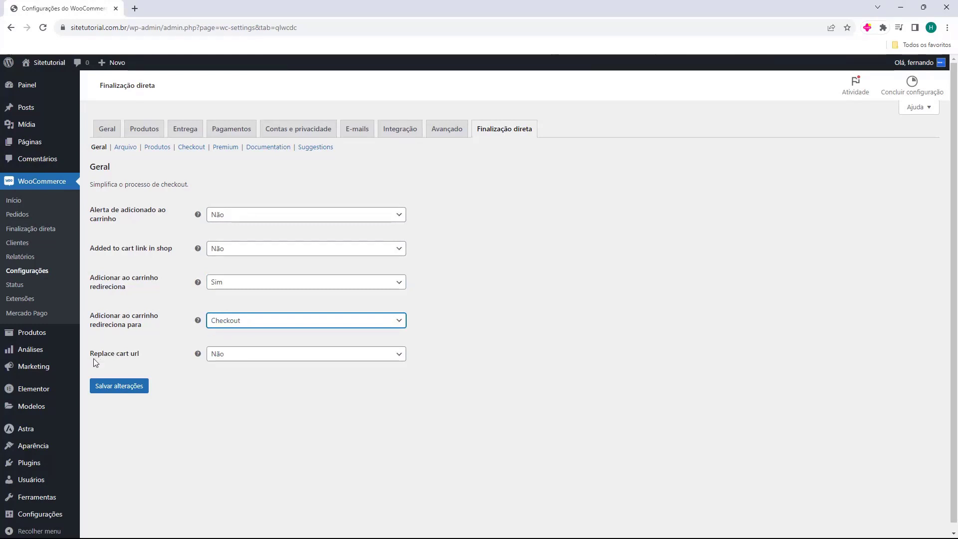
{"action": "left_click", "coordinate": [219, 369]}
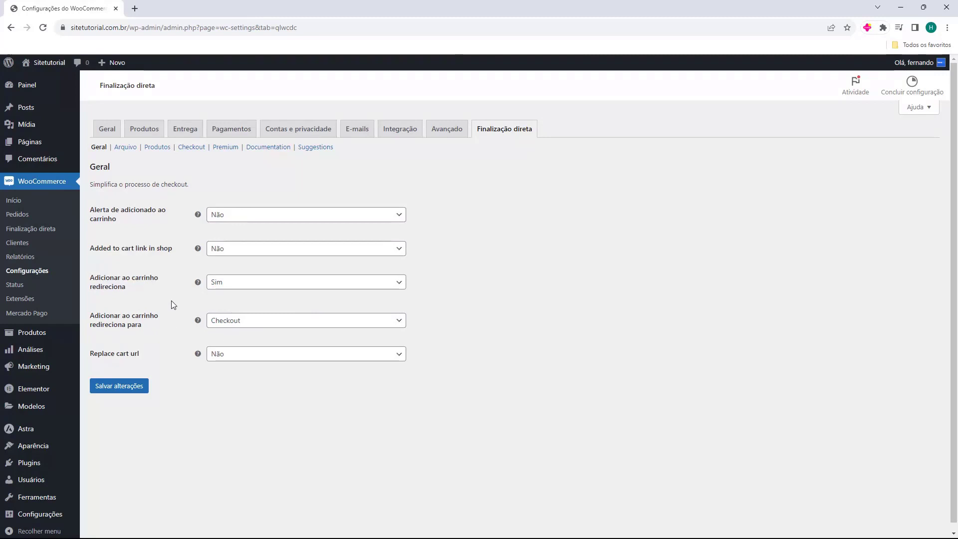
{"action": "left_click", "coordinate": [115, 393]}
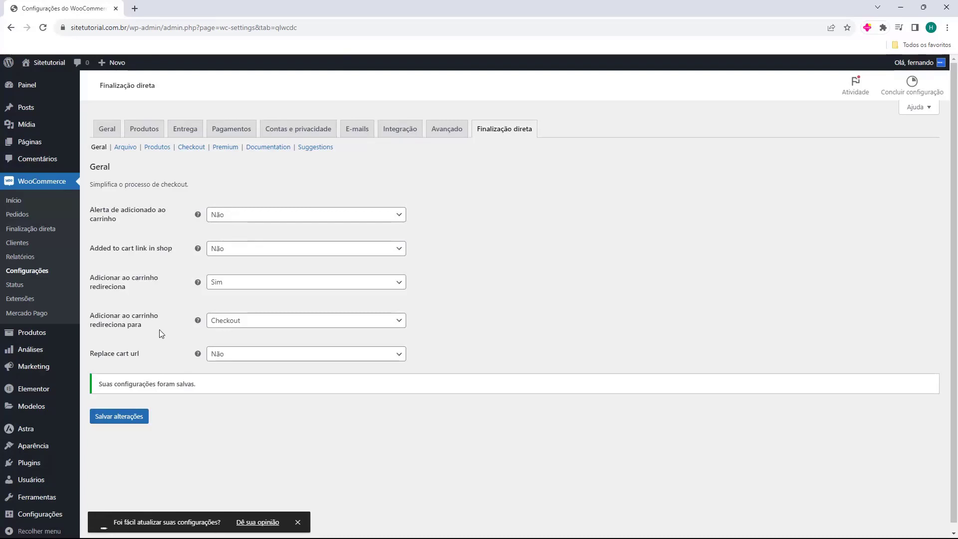
{"action": "left_click", "coordinate": [36, 335]}
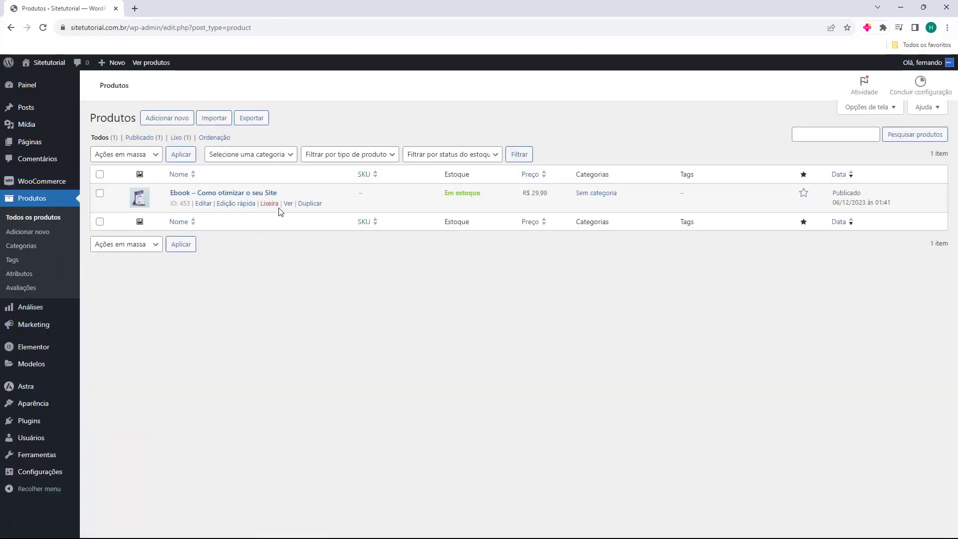
- Open the ebook product page in a new tab and buy it with Comprar
{"action": "middle_click", "coordinate": [288, 203]}
{"action": "left_click", "coordinate": [183, 8]}
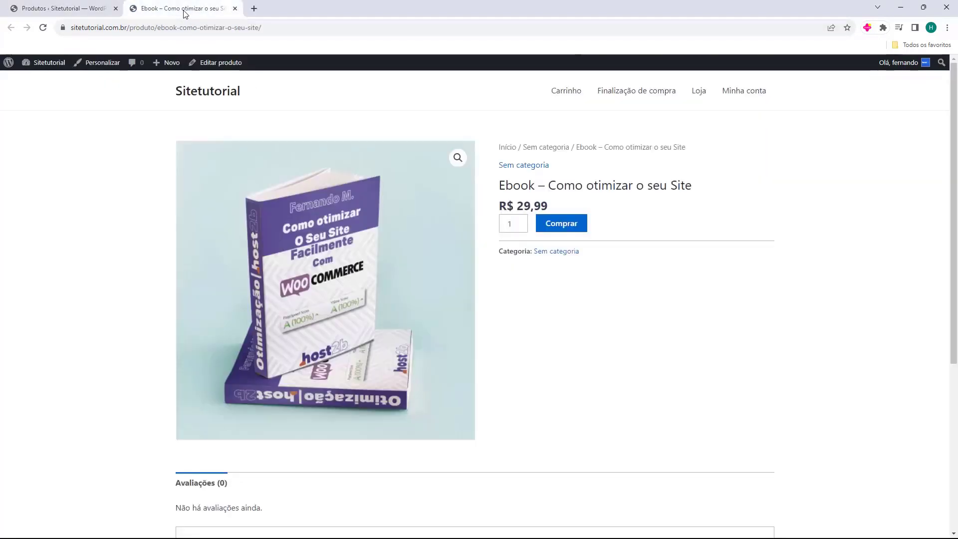
{"action": "left_click", "coordinate": [565, 229]}
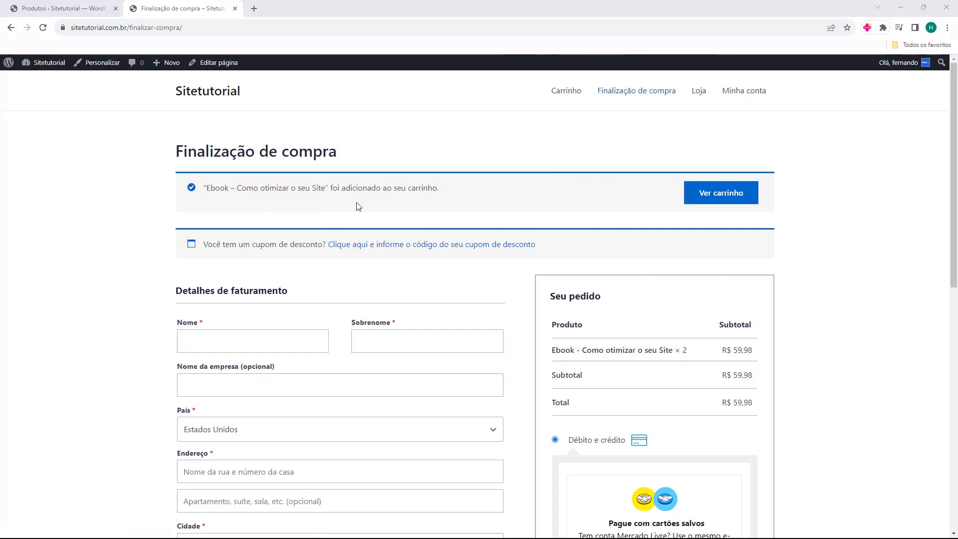
- Highlight the added-to-cart confirmation message on the checkout page
{"action": "left_click_drag", "start_coordinate": [337, 190], "coordinate": [434, 191]}
{"action": "left_click", "coordinate": [409, 188]}
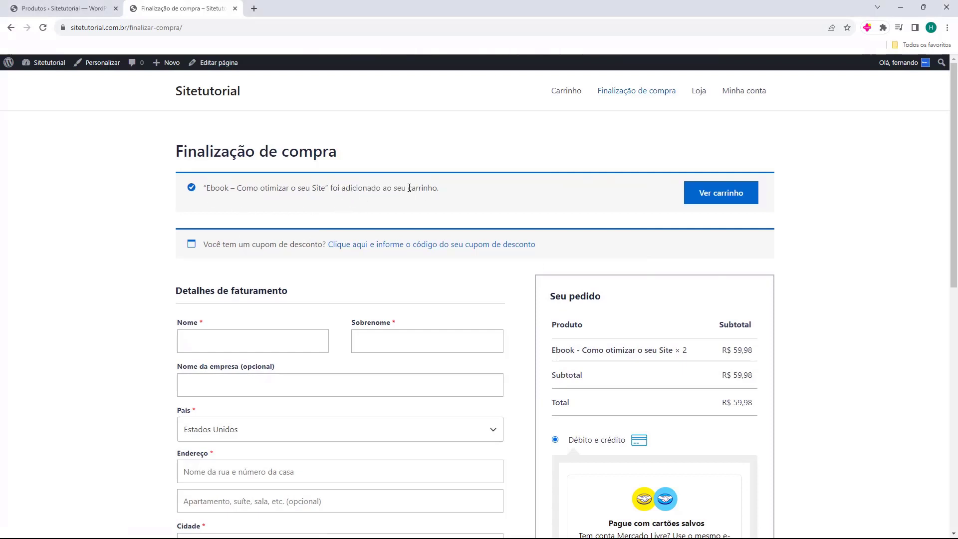
{"action": "left_click_drag", "start_coordinate": [372, 188], "coordinate": [409, 190]}
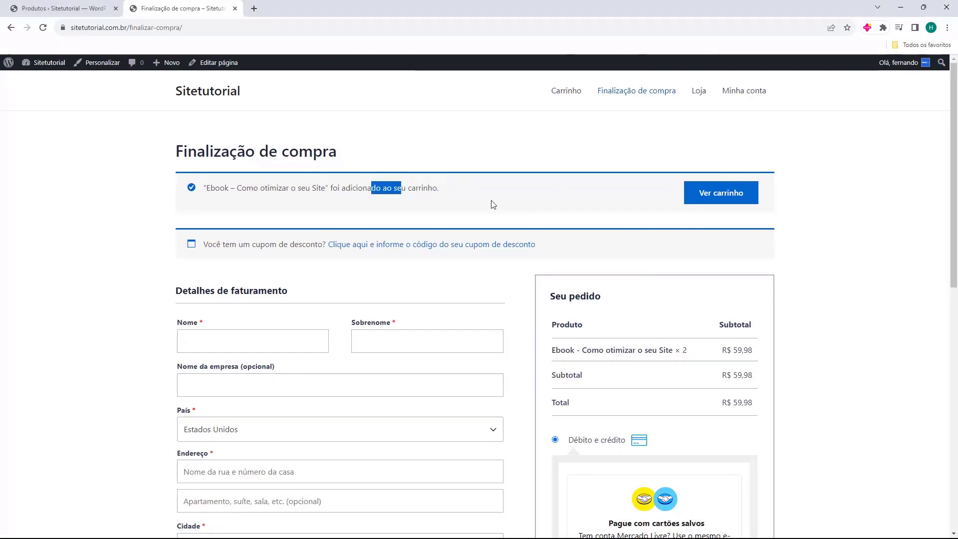
{"action": "left_click_drag", "start_coordinate": [477, 195], "coordinate": [339, 197]}
{"action": "left_click", "coordinate": [341, 197]}
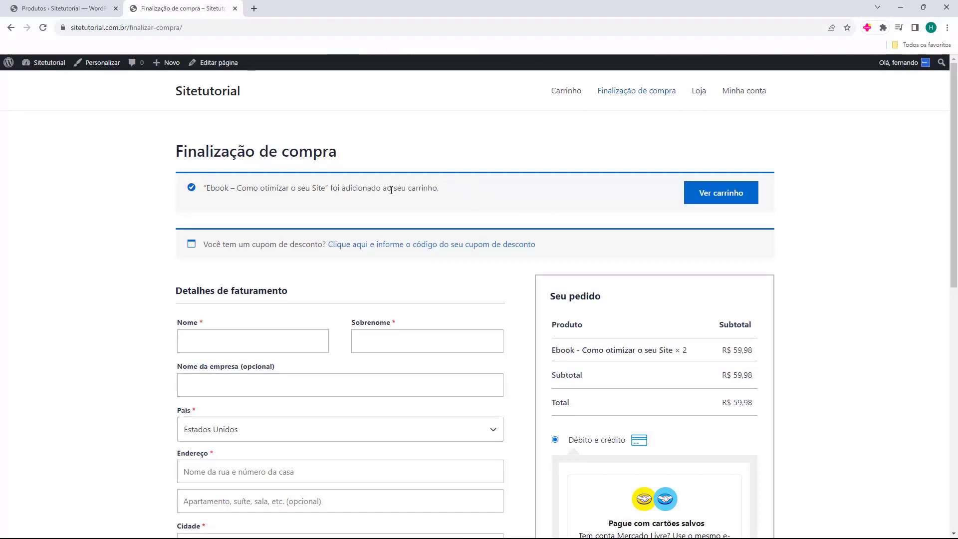
- Highlight the ebook line in the order summary, its quantity × 2 and subtotal R$ 59,98
{"action": "left_click_drag", "start_coordinate": [551, 355], "coordinate": [617, 350]}
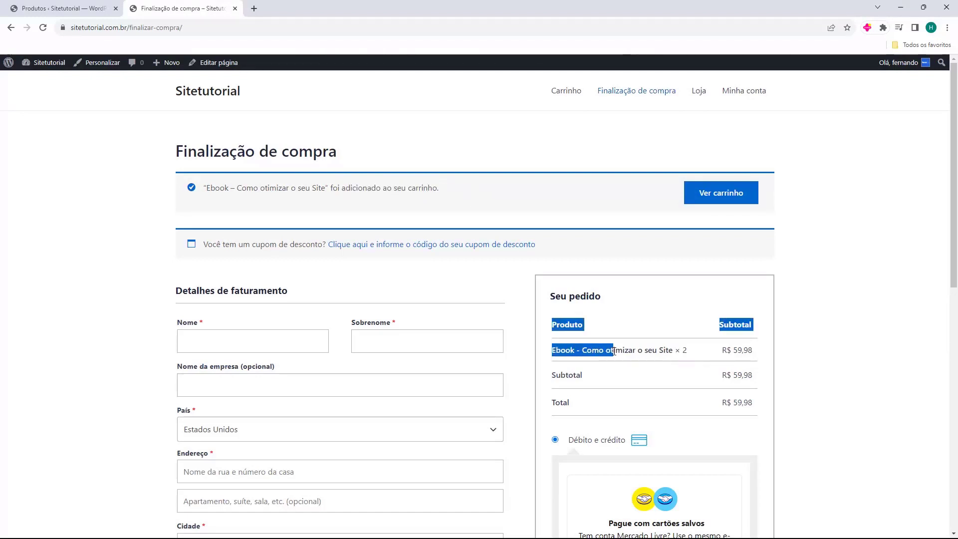
{"action": "left_click", "coordinate": [677, 352]}
{"action": "left_click", "coordinate": [685, 351]}
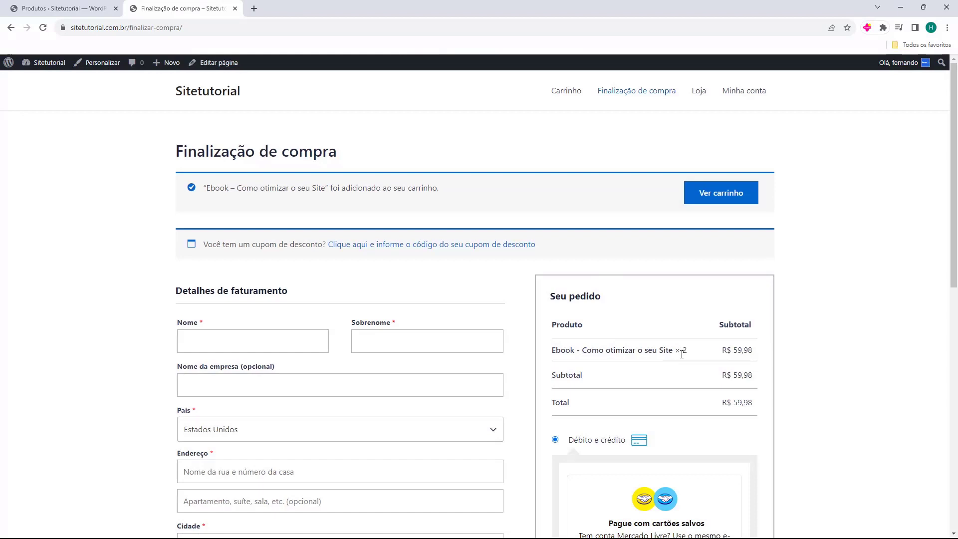
{"action": "left_click_drag", "start_coordinate": [681, 353], "coordinate": [567, 349]}
{"action": "left_click", "coordinate": [570, 346]}
{"action": "left_click_drag", "start_coordinate": [586, 345], "coordinate": [673, 351]}
{"action": "left_click", "coordinate": [685, 358]}
{"action": "left_click", "coordinate": [689, 351]}
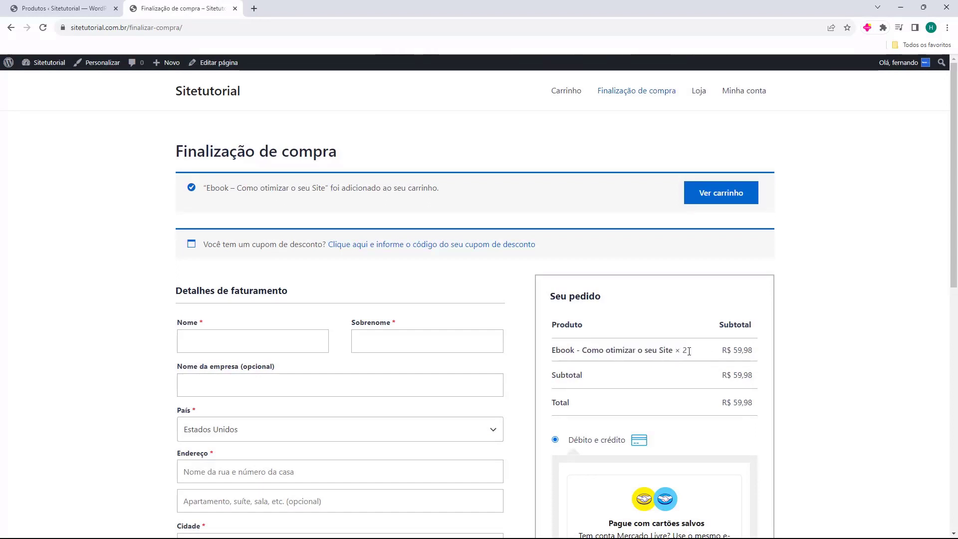
{"action": "left_click_drag", "start_coordinate": [755, 350], "coordinate": [718, 350]}
{"action": "double_click", "coordinate": [685, 351]}
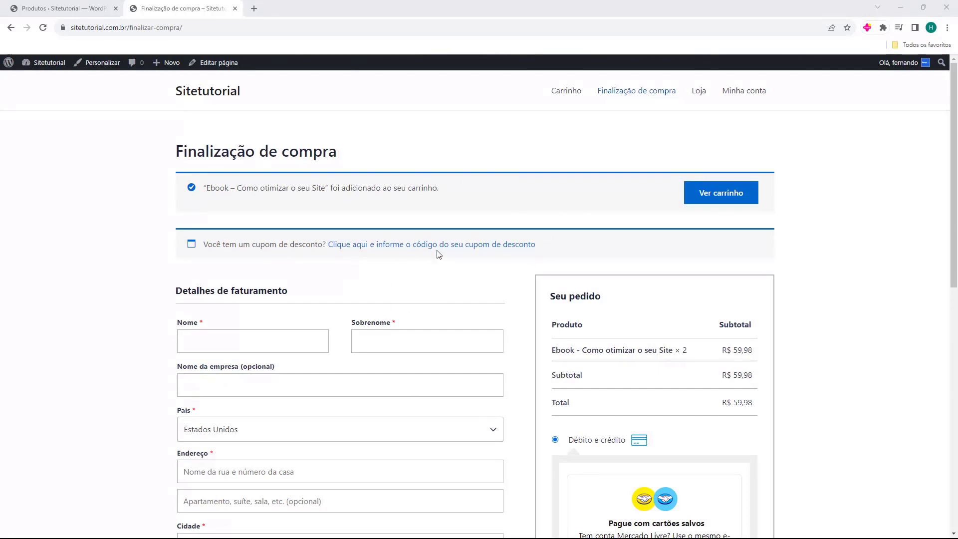
{"action": "left_click", "coordinate": [44, 12]}
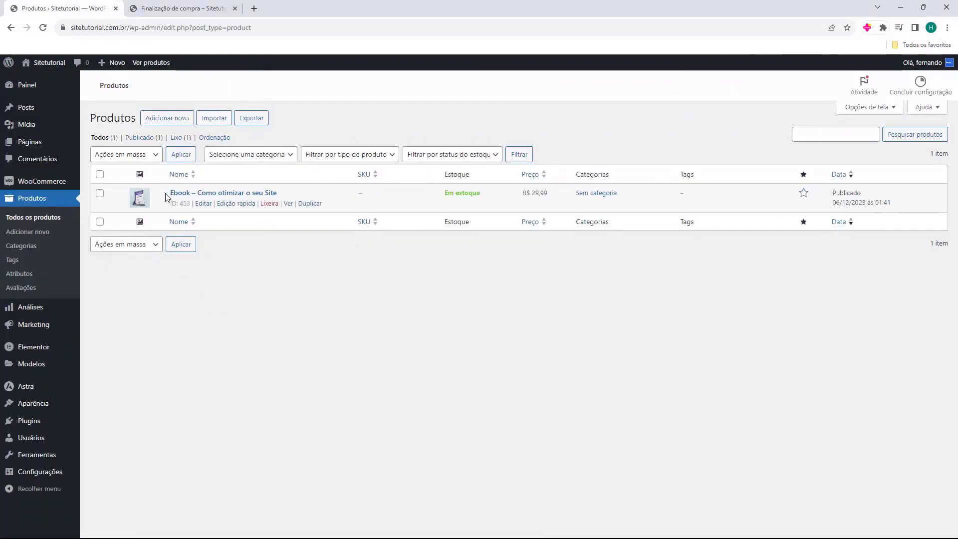
{"action": "left_click_drag", "start_coordinate": [170, 192], "coordinate": [280, 195]}
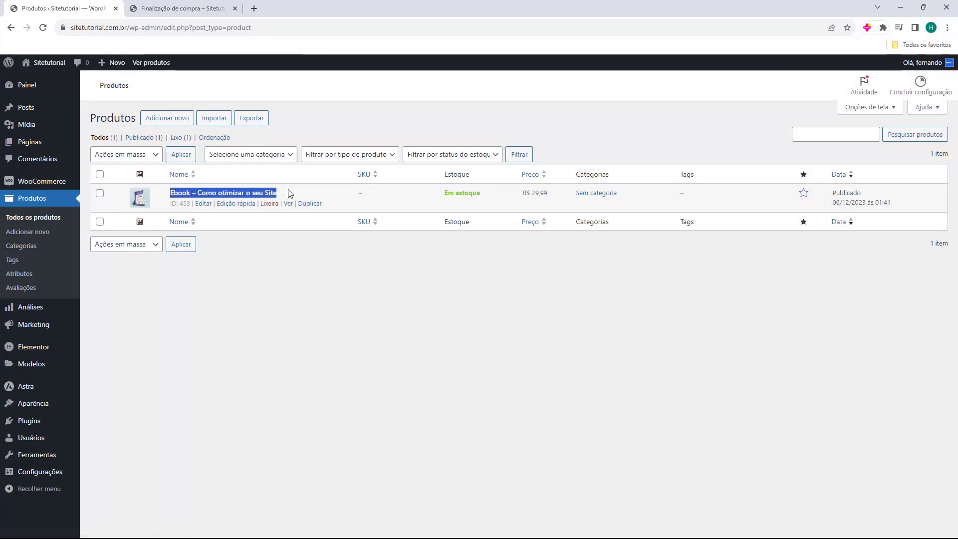
{"action": "left_click", "coordinate": [288, 193]}
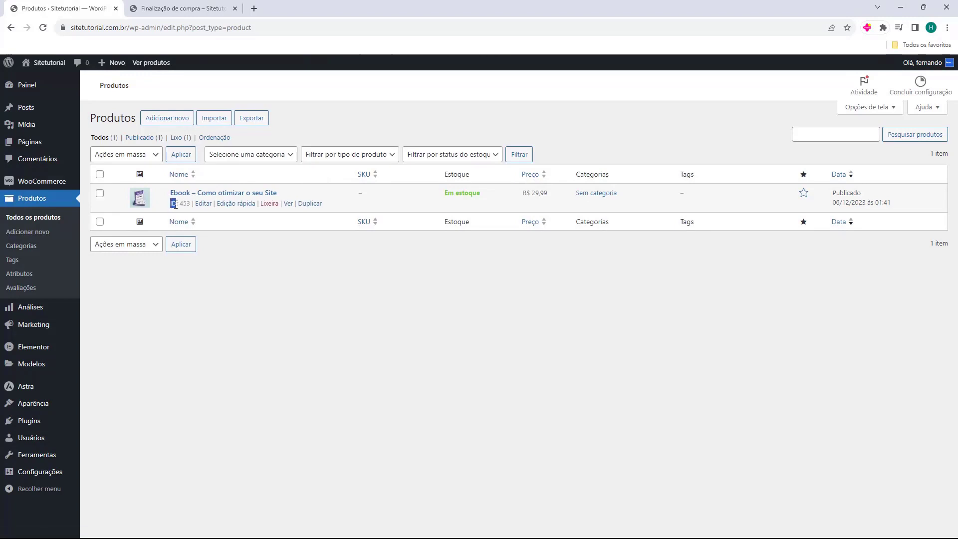
{"action": "left_click", "coordinate": [173, 207]}
{"action": "left_click", "coordinate": [167, 14]}
{"action": "left_click", "coordinate": [175, 30]}
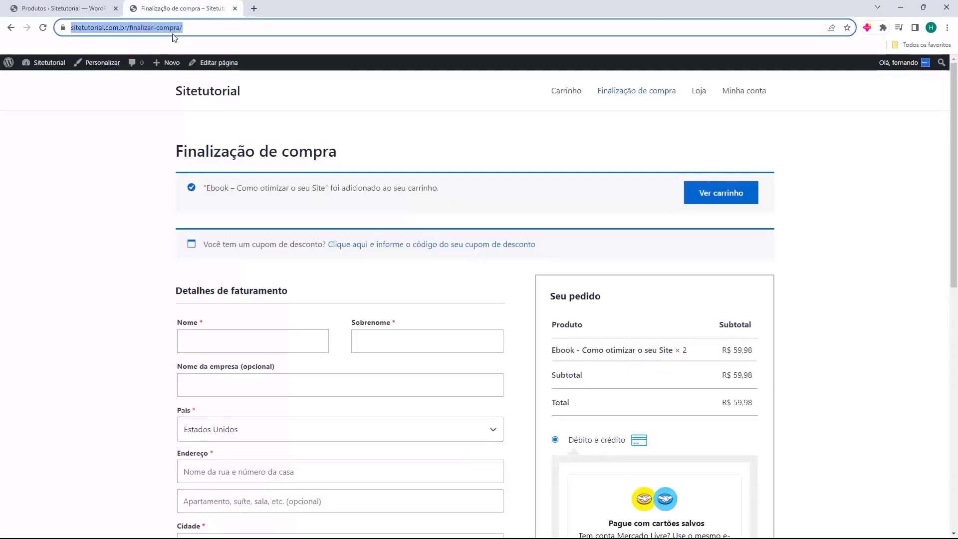
- Extend the store address to sitetutorial.com.br/?add-to-cart=, then go to the Produtos list for the ebook ID
{"action": "left_click", "coordinate": [124, 30]}
{"action": "left_click", "coordinate": [51, 62]}
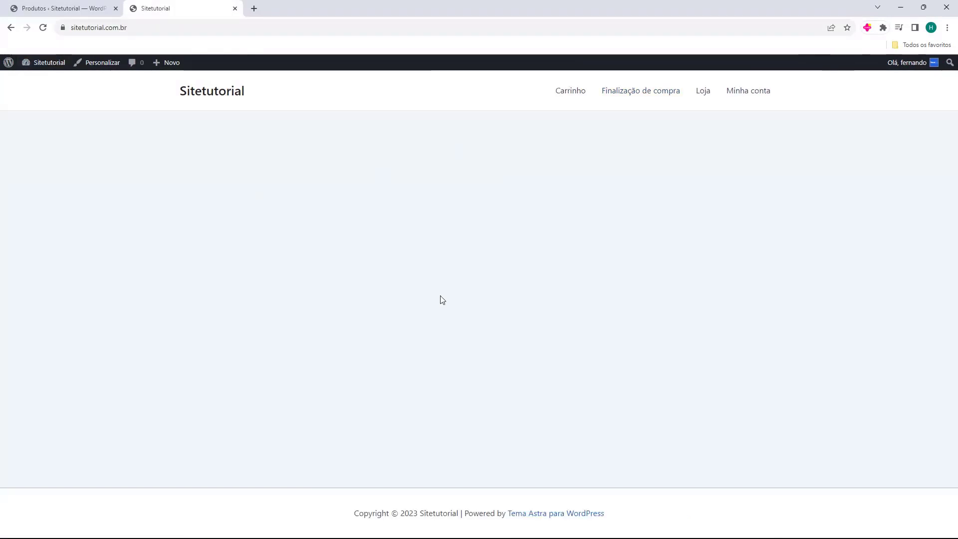
{"action": "double_click", "coordinate": [92, 29]}
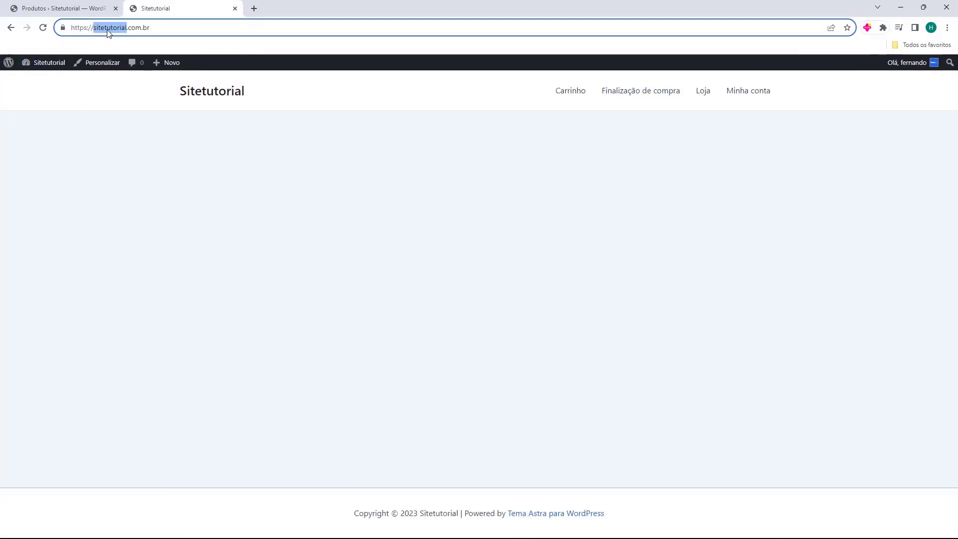
{"action": "left_click", "coordinate": [95, 28]}
{"action": "left_click_drag", "start_coordinate": [95, 28], "coordinate": [163, 30]}
{"action": "left_click", "coordinate": [163, 30]}
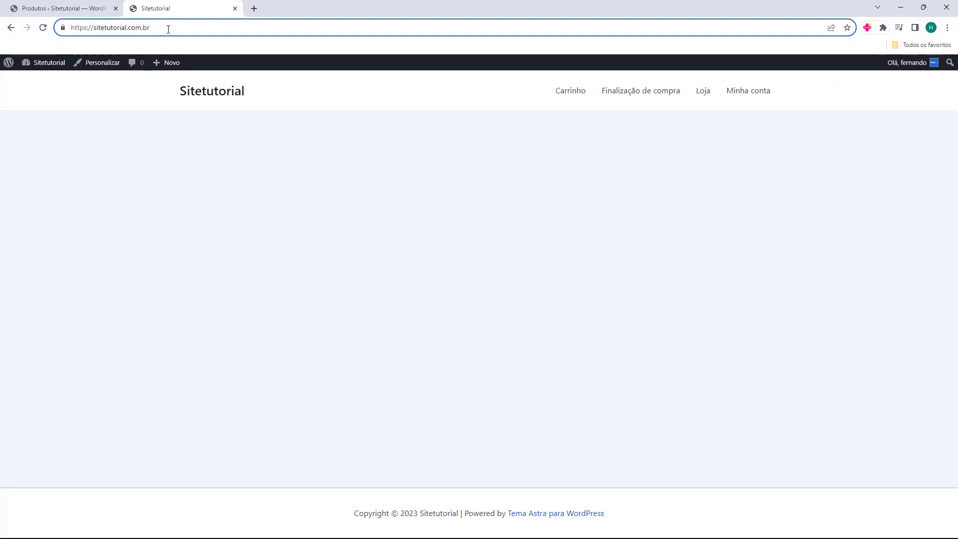
{"action": "type", "text": "/"}
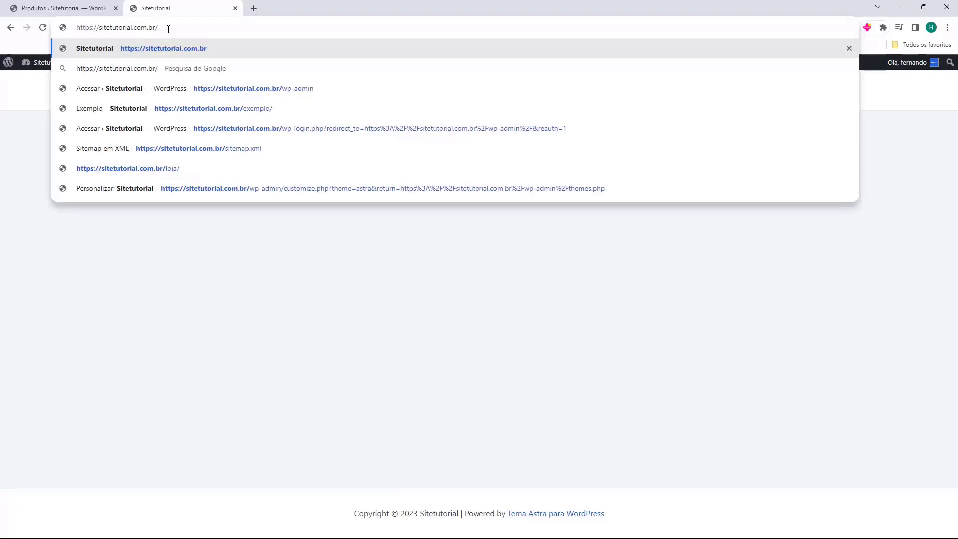
{"action": "type", "text": "?"}
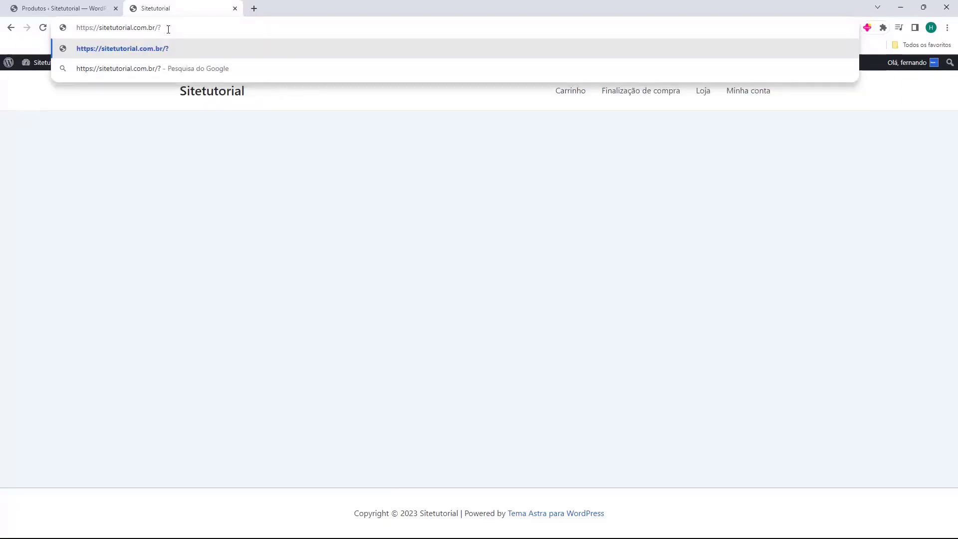
{"action": "type", "text": "add-to-cart"}
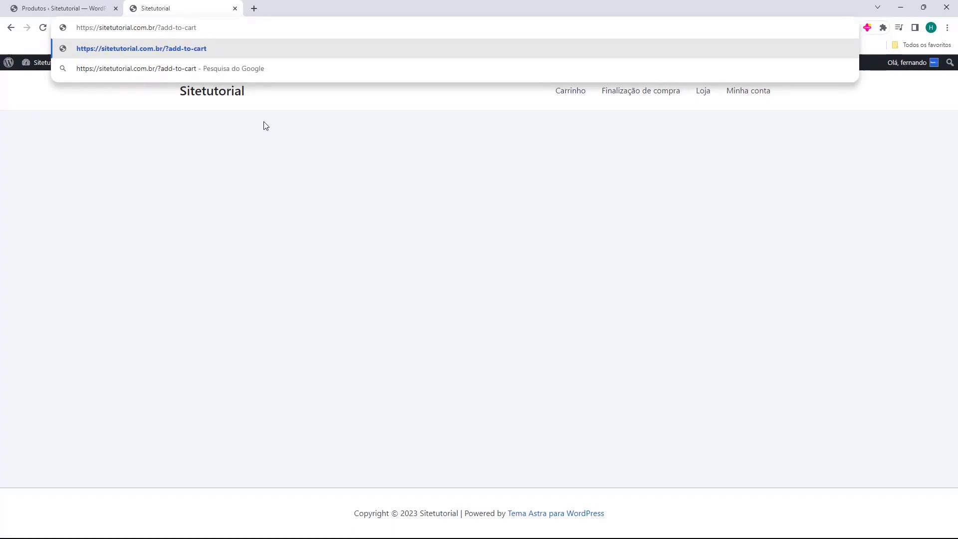
{"action": "type", "text": "="}
{"action": "left_click", "coordinate": [98, 9]}
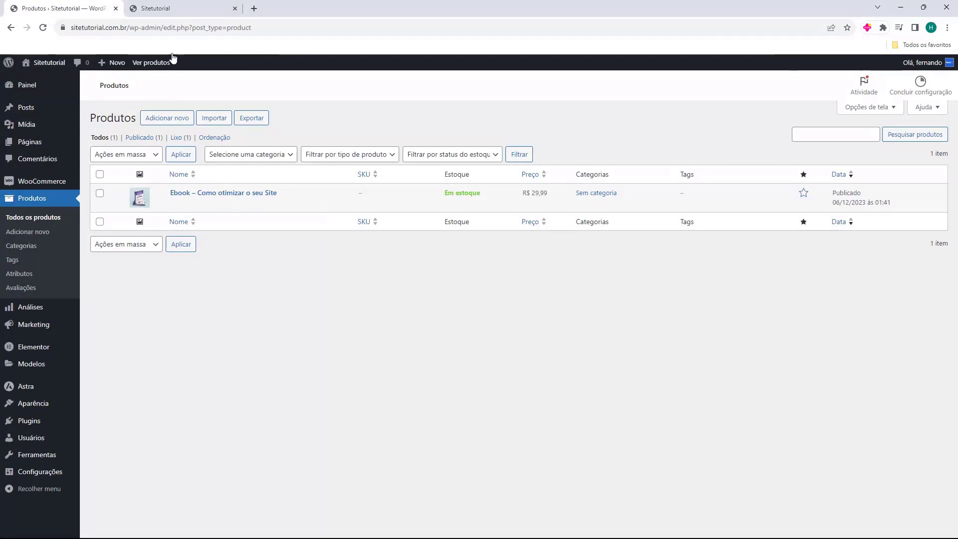
- Complete the storefront link as sitetutorial.com.br/?add-to-cart=453 and copy it
{"action": "left_click", "coordinate": [182, 11]}
{"action": "type", "text": "4"}
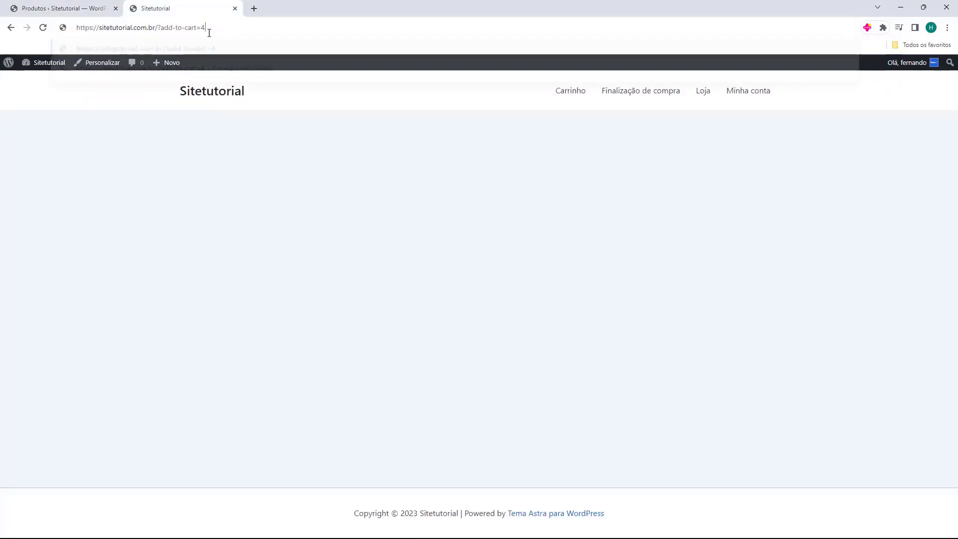
{"action": "type", "text": "53"}
{"action": "left_click_drag", "start_coordinate": [213, 31], "coordinate": [155, 29]}
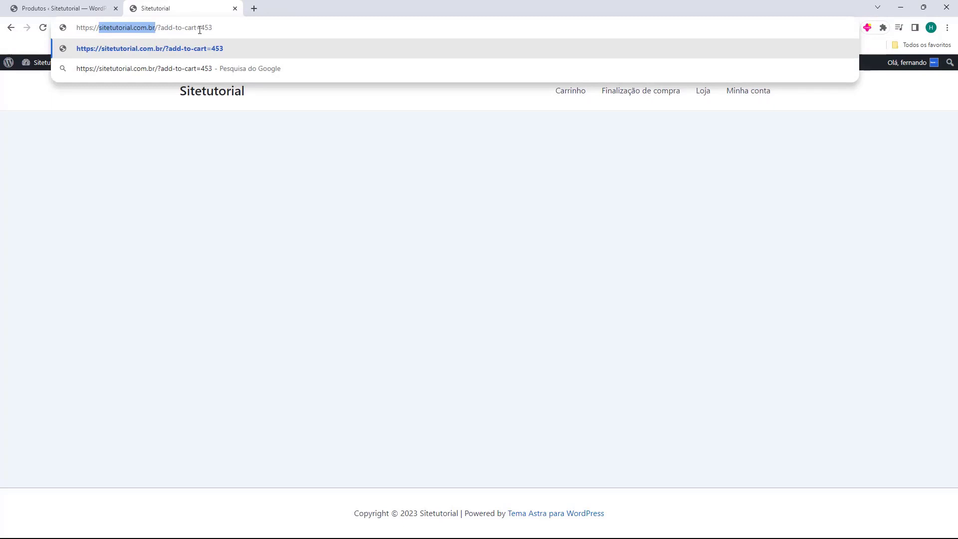
{"action": "left_click_drag", "start_coordinate": [200, 30], "coordinate": [218, 30]}
{"action": "triple_click", "coordinate": [235, 29]}
{"action": "key", "text": "ctrl+c"}
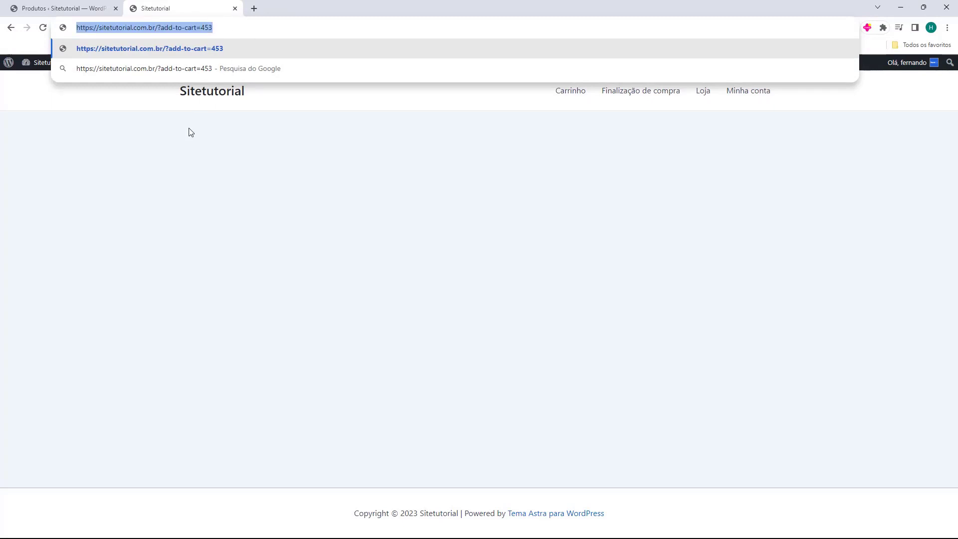
{"action": "key", "text": "Return"}
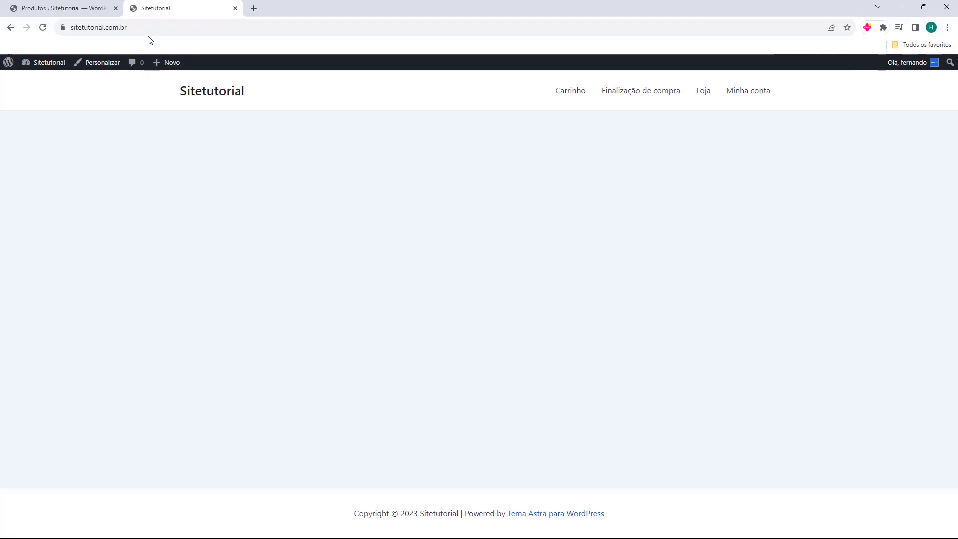
- Paste the add-to-cart=453 link into the address bar and load it to reach checkout
{"action": "left_click", "coordinate": [148, 29]}
{"action": "key", "text": "ctrl+v"}
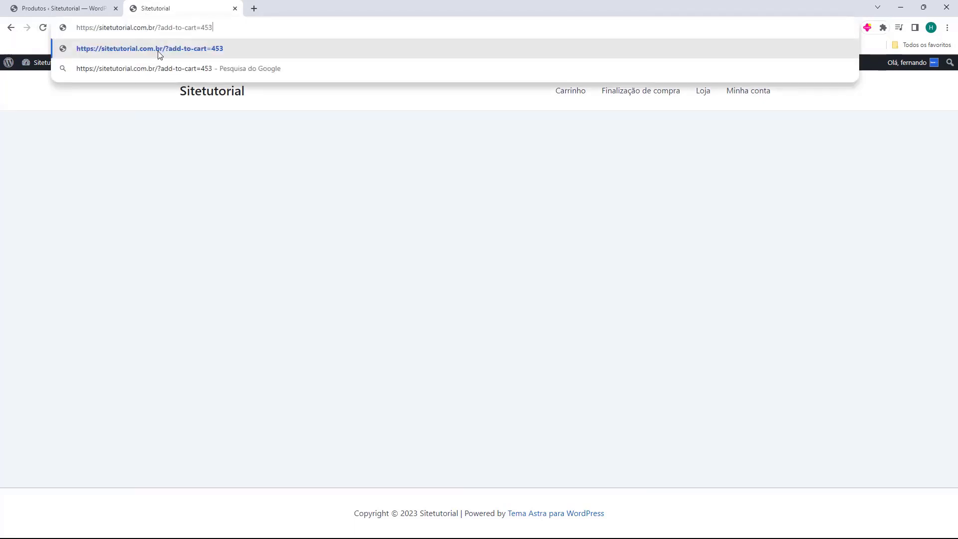
{"action": "left_click", "coordinate": [160, 50]}
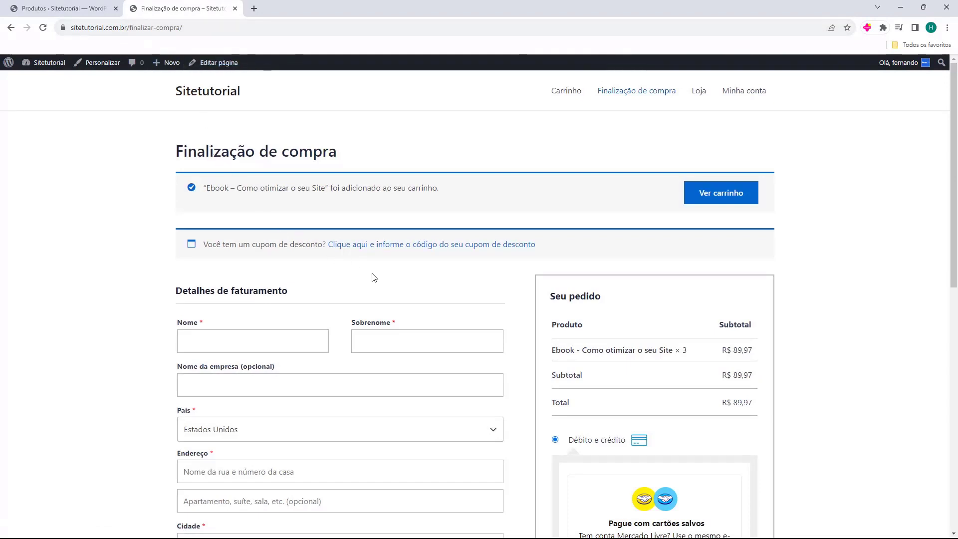
- Highlight the Ebook line and its quantity of 3 in the order summary
{"action": "left_click_drag", "start_coordinate": [544, 339], "coordinate": [624, 352]}
{"action": "left_click", "coordinate": [601, 353]}
{"action": "double_click", "coordinate": [685, 351]}
{"action": "left_click", "coordinate": [695, 357]}
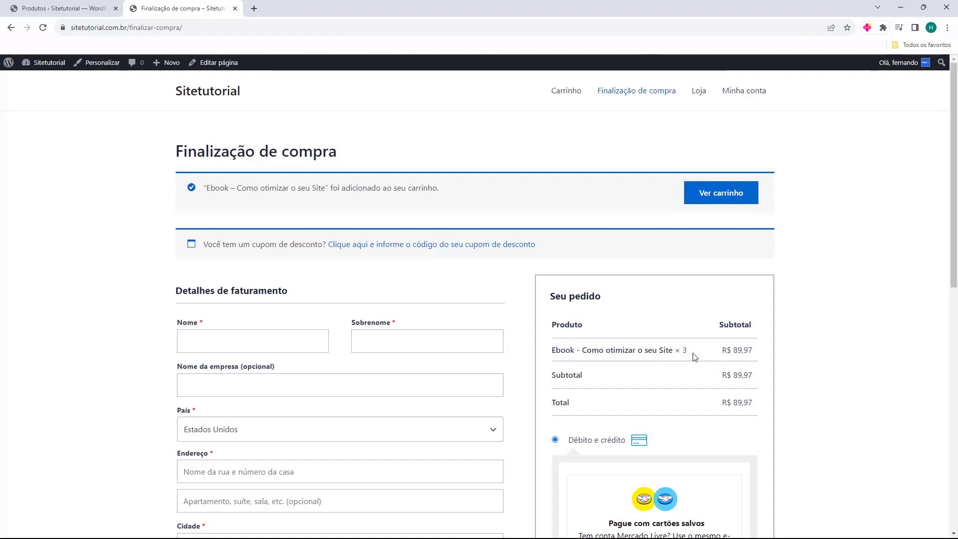
- Paste the add-to-cart link into the address bar again and highlight it
{"action": "left_click", "coordinate": [180, 29]}
{"action": "key", "text": "ctrl+v"}
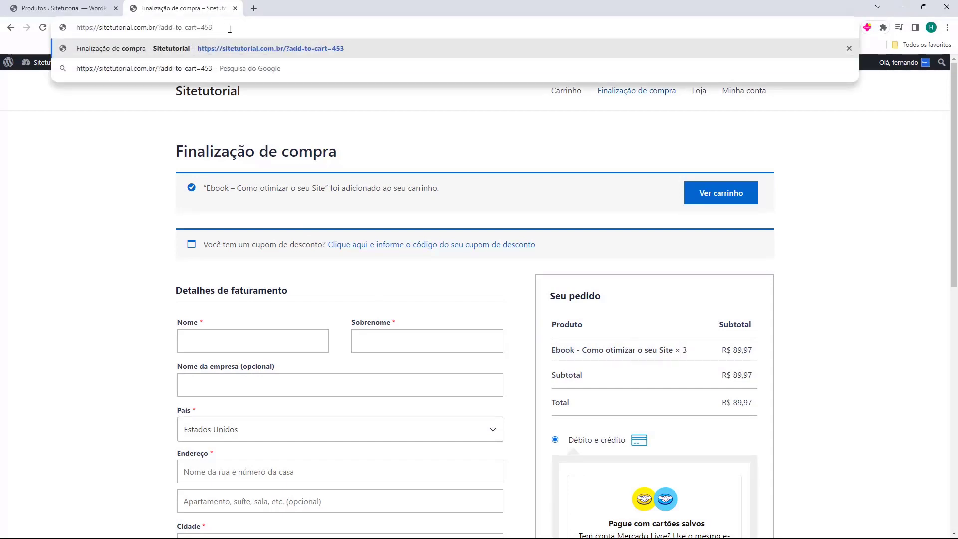
{"action": "left_click_drag", "start_coordinate": [230, 29], "coordinate": [49, 28]}
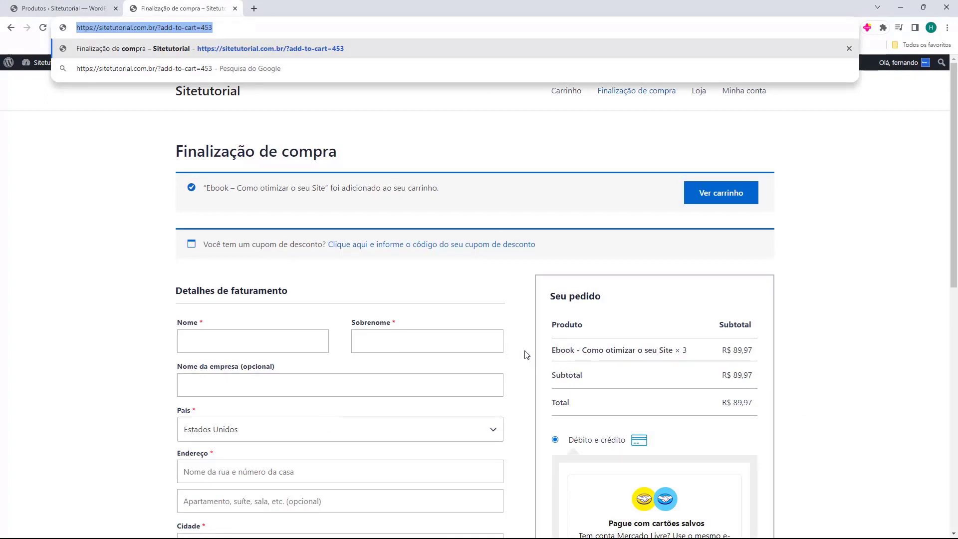
{"action": "left_click", "coordinate": [479, 509]}
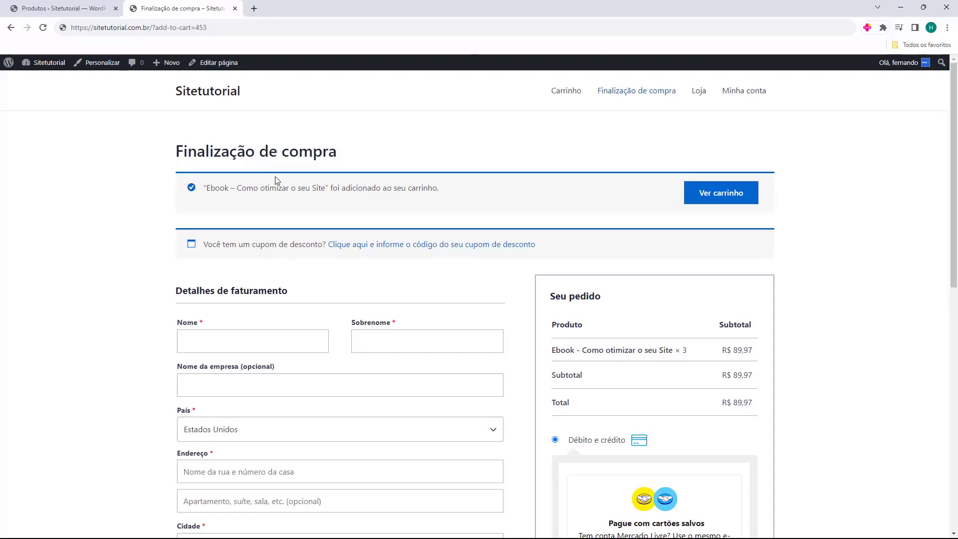
- Highlight the added-to-cart notice and the Sitetutorial site title
{"action": "left_click_drag", "start_coordinate": [204, 188], "coordinate": [328, 189]}
{"action": "left_click", "coordinate": [332, 189]}
{"action": "left_click_drag", "start_coordinate": [267, 99], "coordinate": [174, 95]}
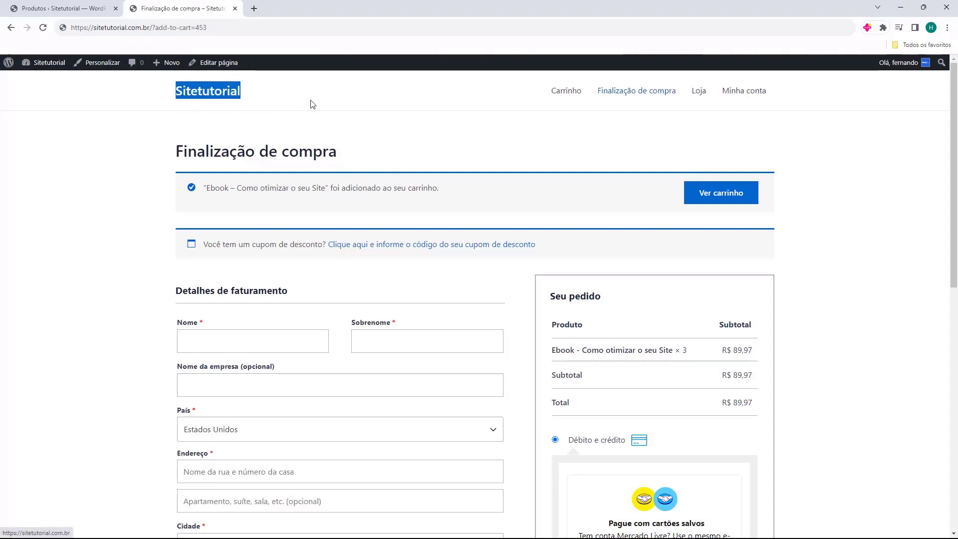
{"action": "left_click", "coordinate": [305, 103]}
{"action": "left_click_drag", "start_coordinate": [299, 103], "coordinate": [754, 106]}
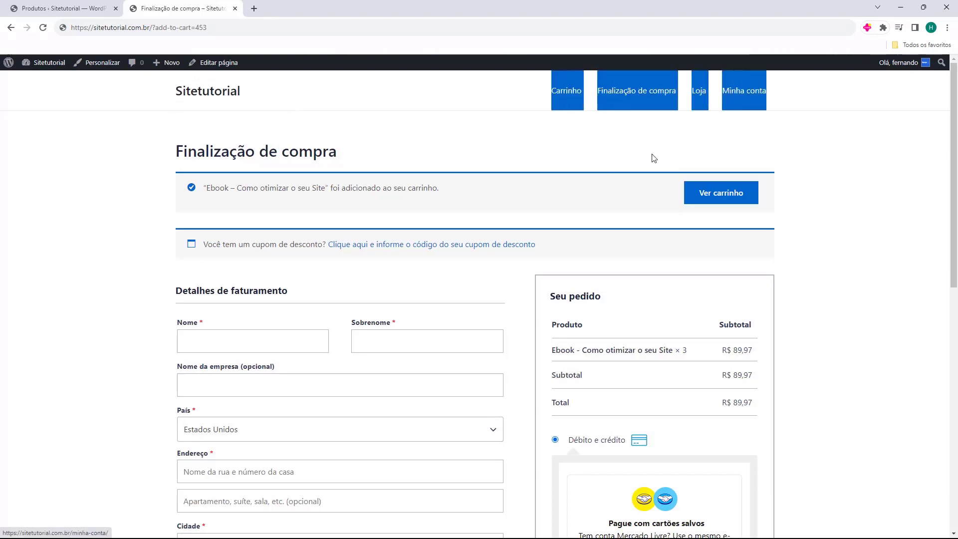
{"action": "left_click", "coordinate": [652, 155]}
- Highlight the footer copyright line, then return to the admin Produtos list
{"action": "scroll", "coordinate": [389, 375], "scroll_direction": "down", "scroll_amount": 10}
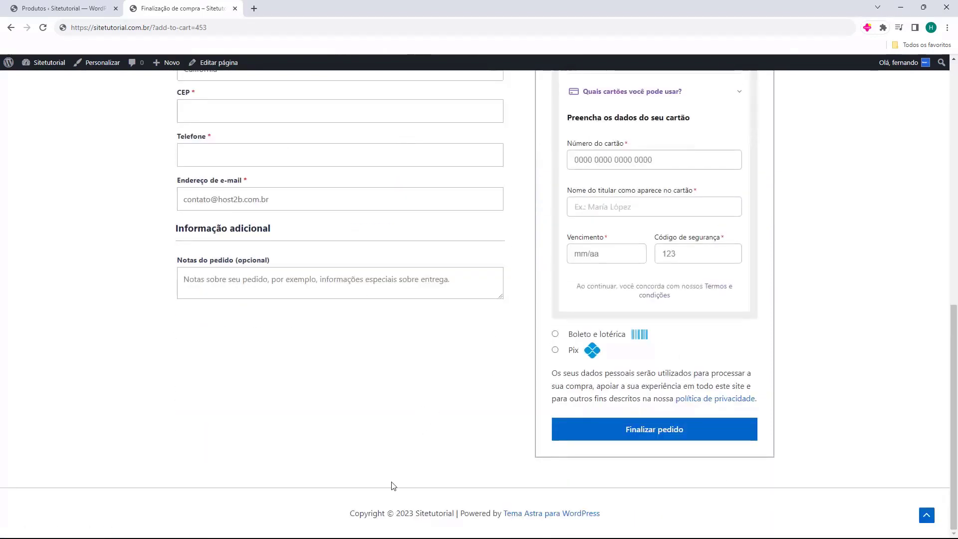
{"action": "left_click_drag", "start_coordinate": [344, 513], "coordinate": [626, 516]}
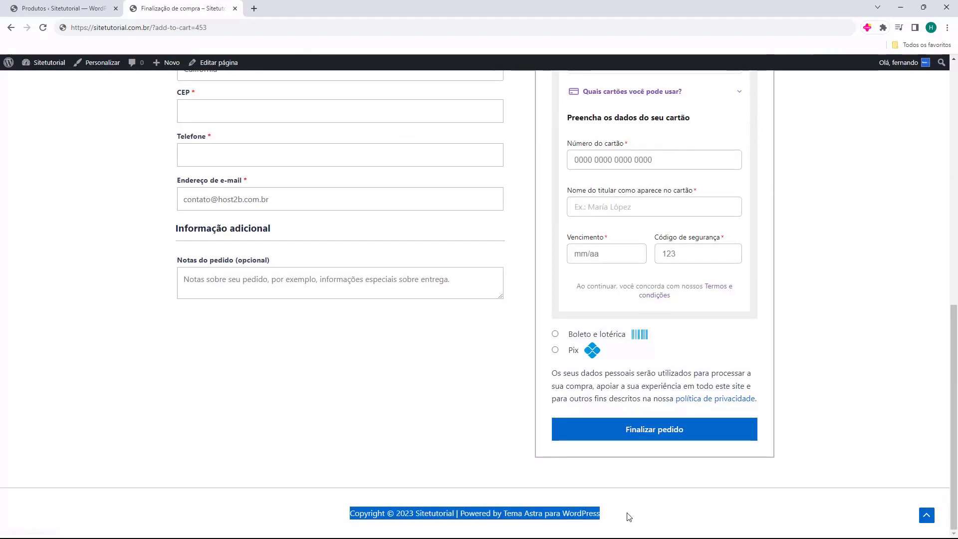
{"action": "left_click", "coordinate": [463, 514]}
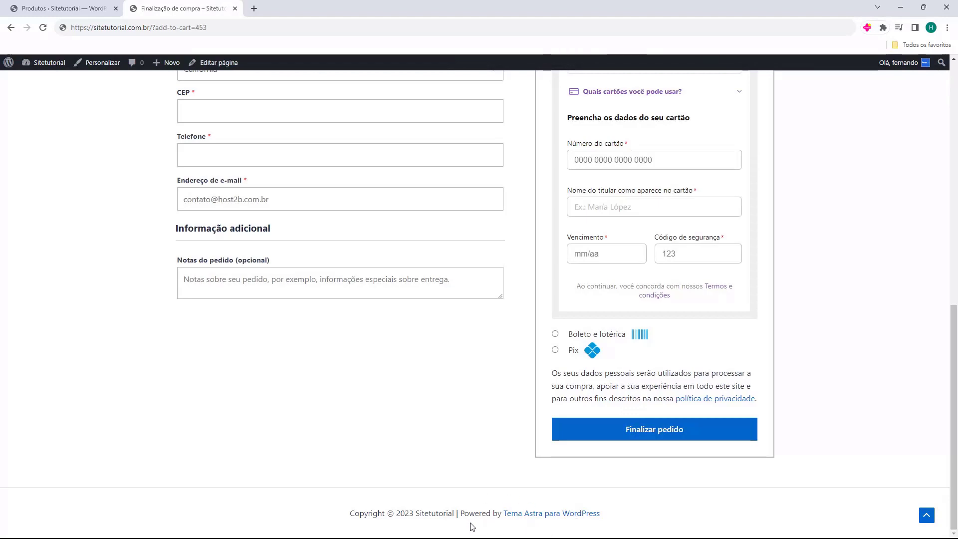
{"action": "left_click_drag", "start_coordinate": [349, 514], "coordinate": [389, 514]}
{"action": "left_click", "coordinate": [455, 479]}
{"action": "scroll", "coordinate": [455, 479], "scroll_direction": "up", "scroll_amount": 10}
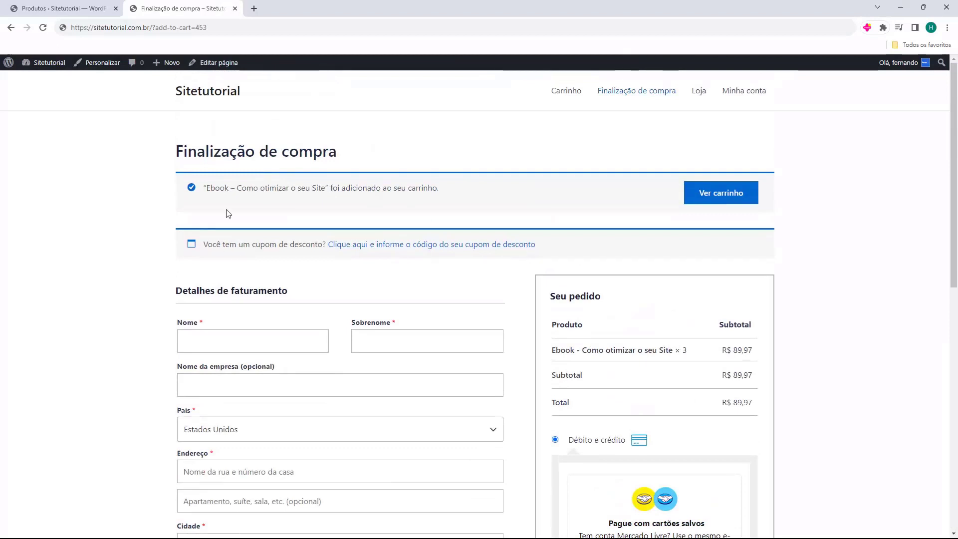
{"action": "left_click", "coordinate": [93, 12]}
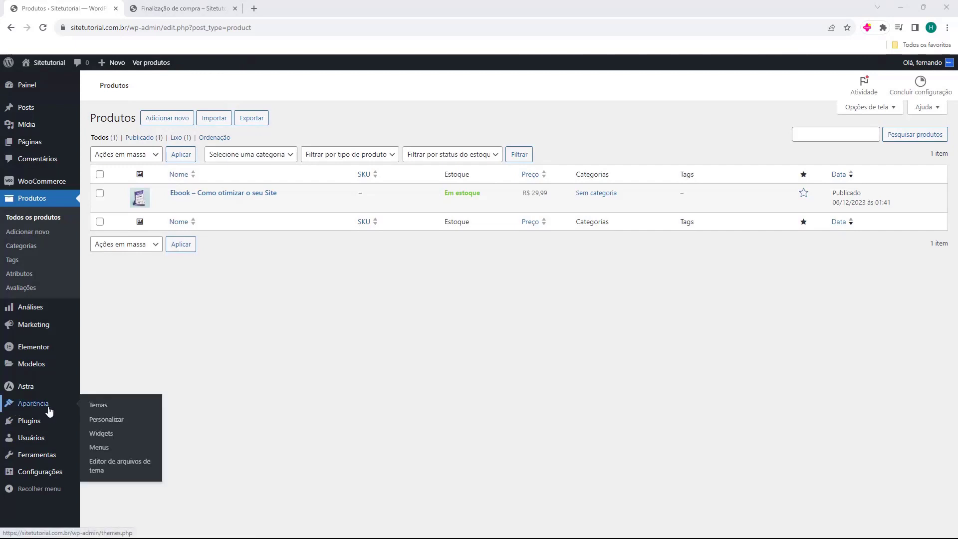
- Go to Aparência > Temas and launch Personalizar on the active Astra theme
{"action": "left_click", "coordinate": [31, 409]}
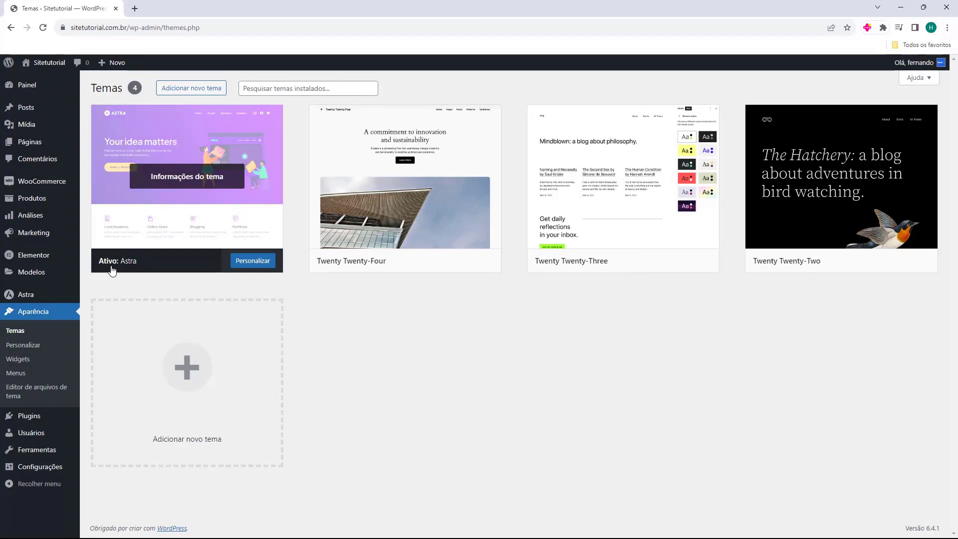
{"action": "left_click", "coordinate": [260, 268]}
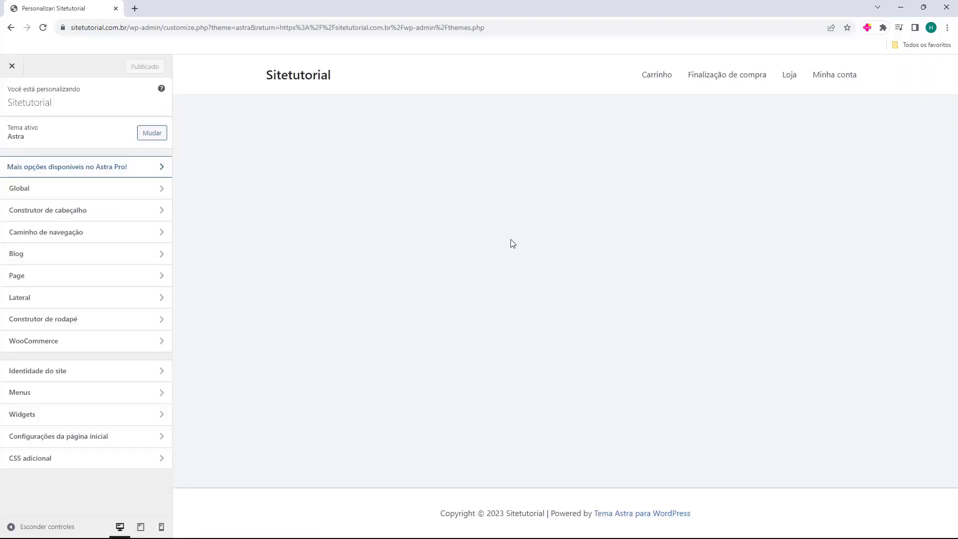
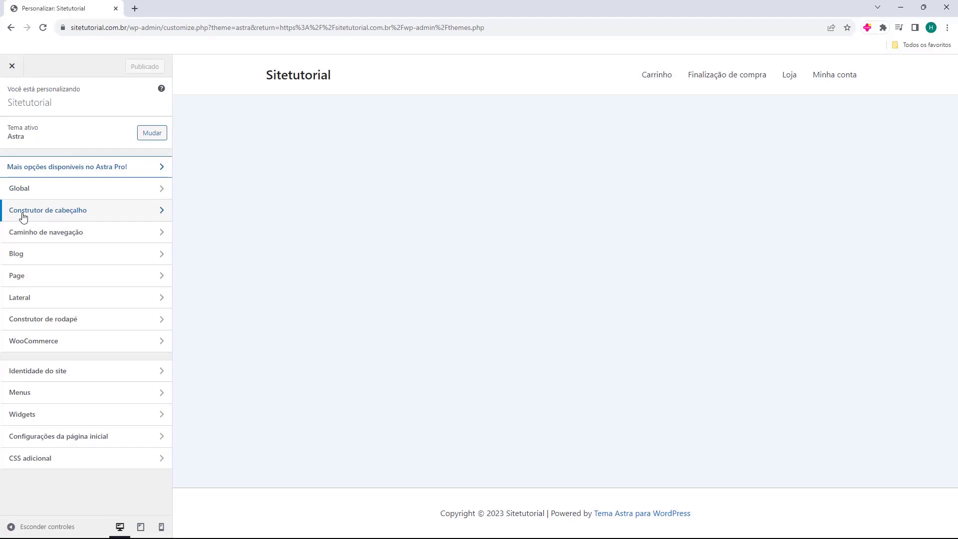
- Remove the 'Título do site e logo' and 'Menu principal' elements from the Astra header builder
{"action": "left_click", "coordinate": [69, 215]}
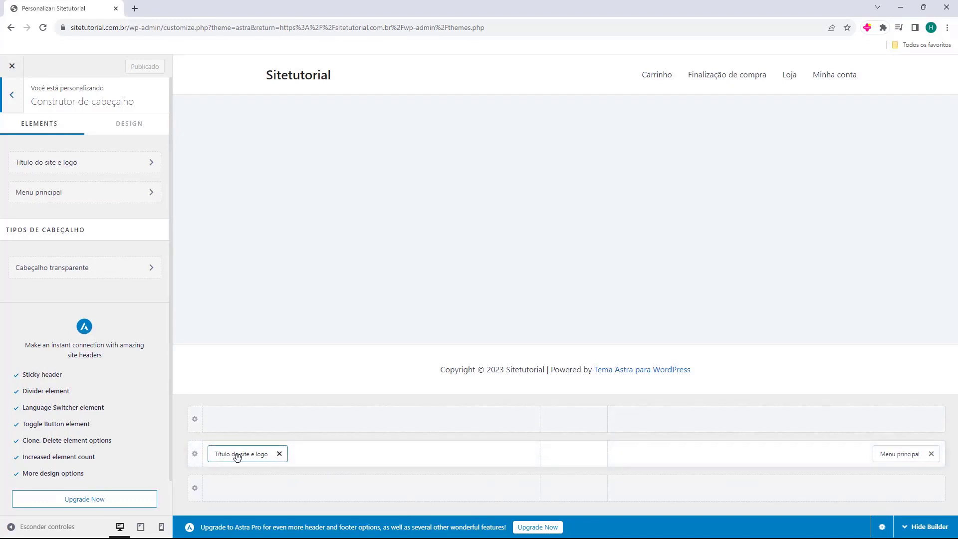
{"action": "left_click", "coordinate": [279, 454]}
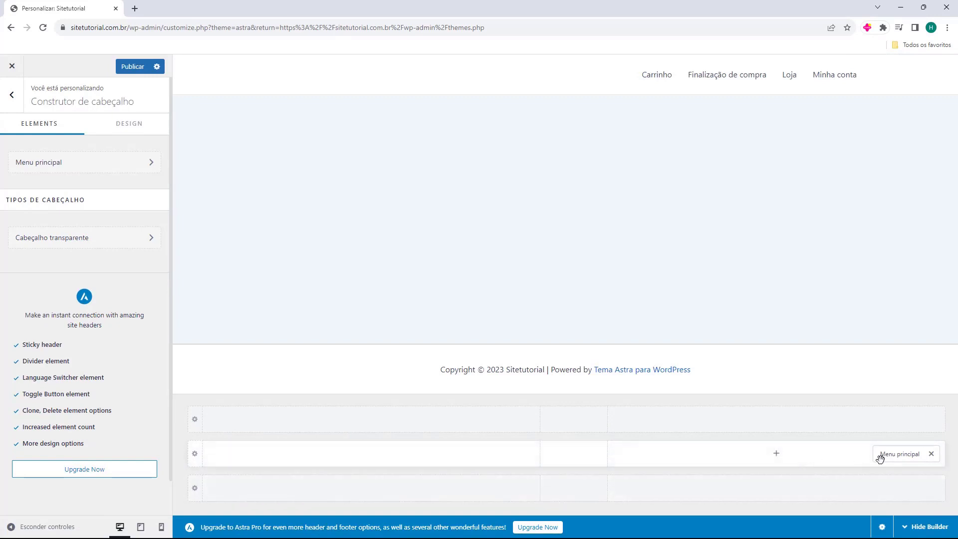
{"action": "left_click", "coordinate": [932, 454]}
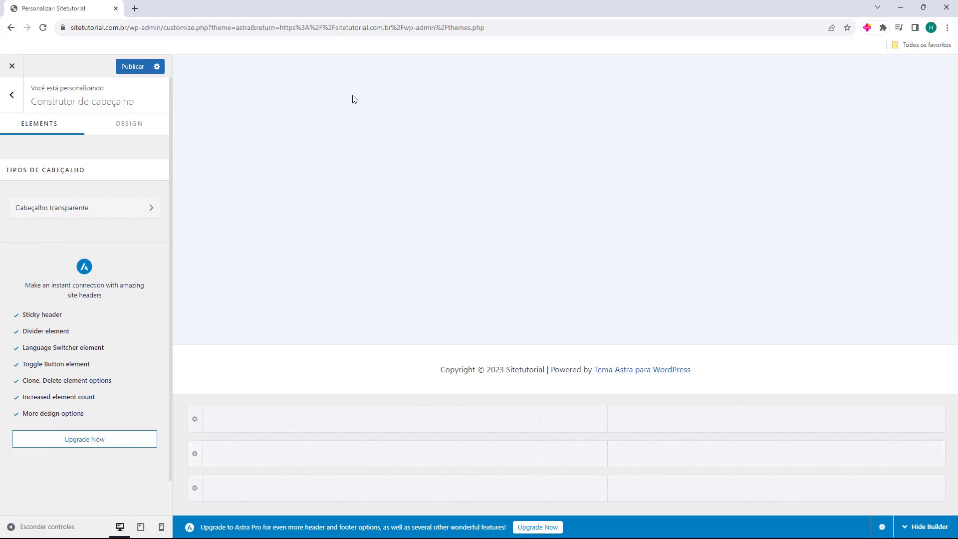
{"action": "left_click", "coordinate": [12, 96]}
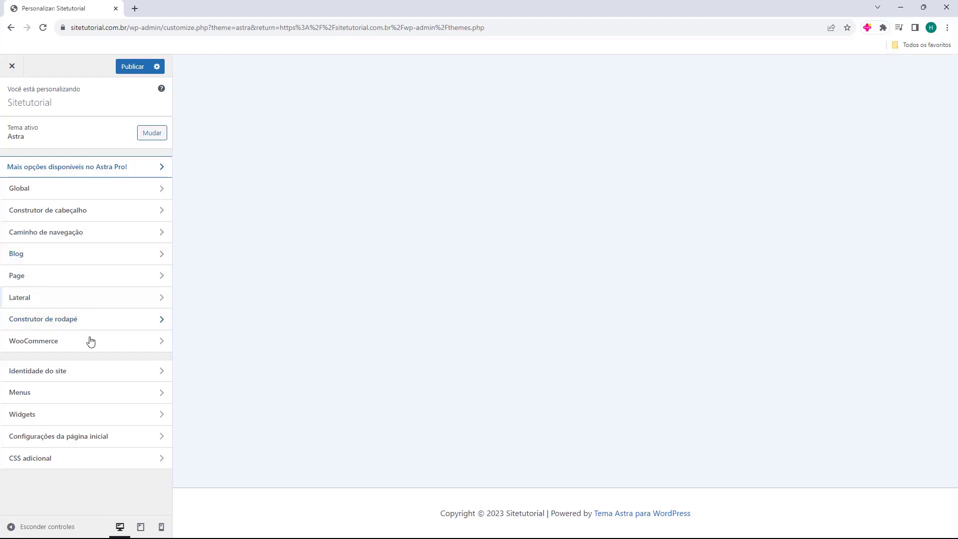
- Start a CSS rule for .woocommerce-message in the Additional CSS editor
{"action": "left_click", "coordinate": [33, 465]}
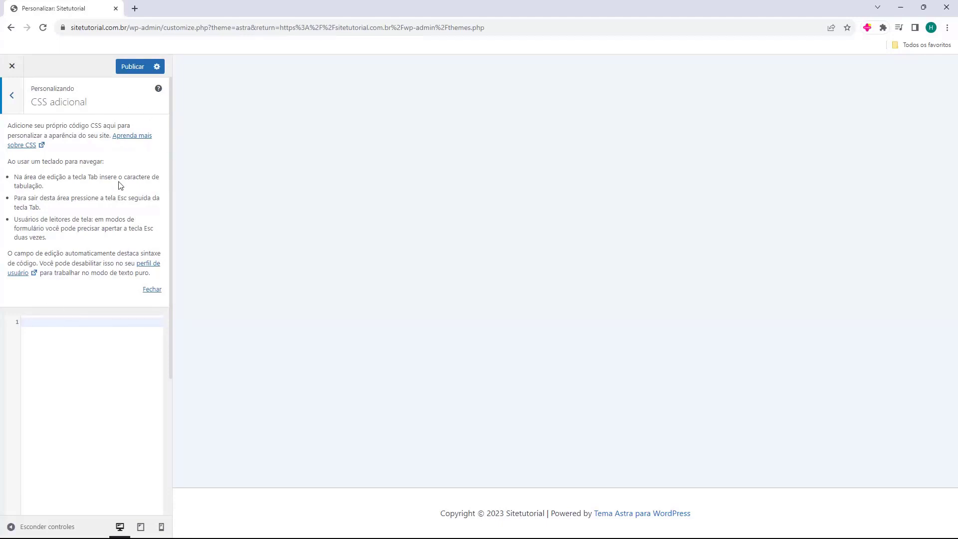
{"action": "left_click", "coordinate": [149, 289]}
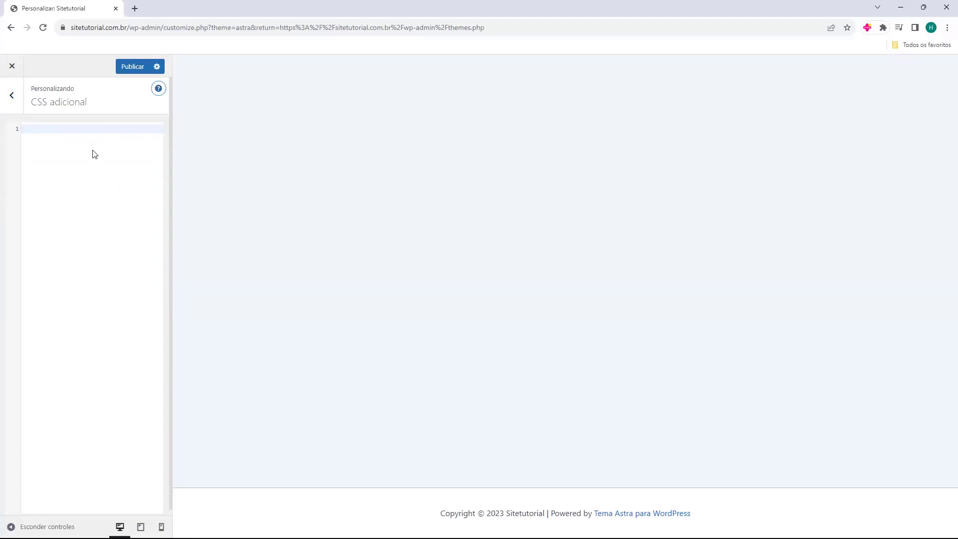
{"action": "left_click", "coordinate": [13, 134]}
{"action": "type", "text": ".woocommerce-message"}
{"action": "type", "text": "{"}
- Complete the rule with display: none; inside its braces
{"action": "left_click", "coordinate": [110, 130]}
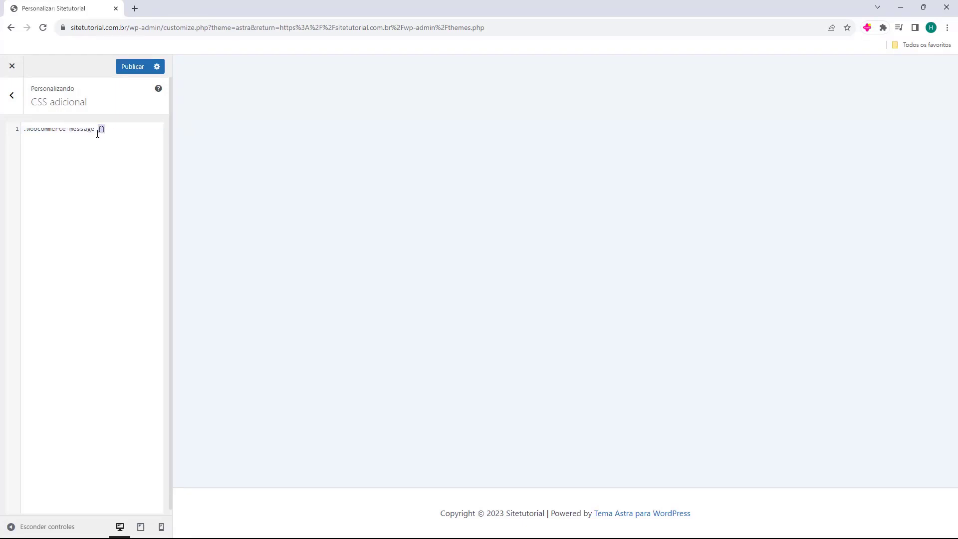
{"action": "left_click", "coordinate": [101, 128]}
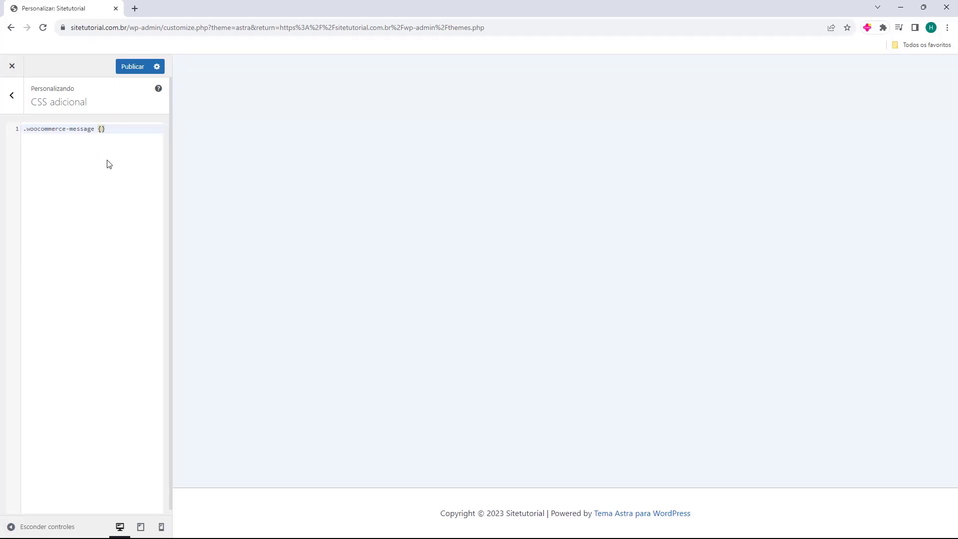
{"action": "key", "text": "Return"}
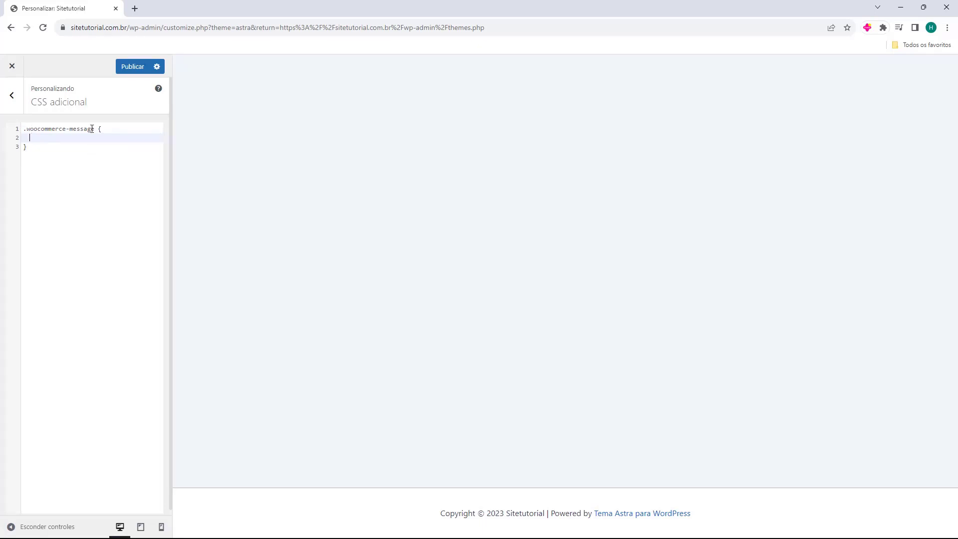
{"action": "left_click", "coordinate": [35, 146]}
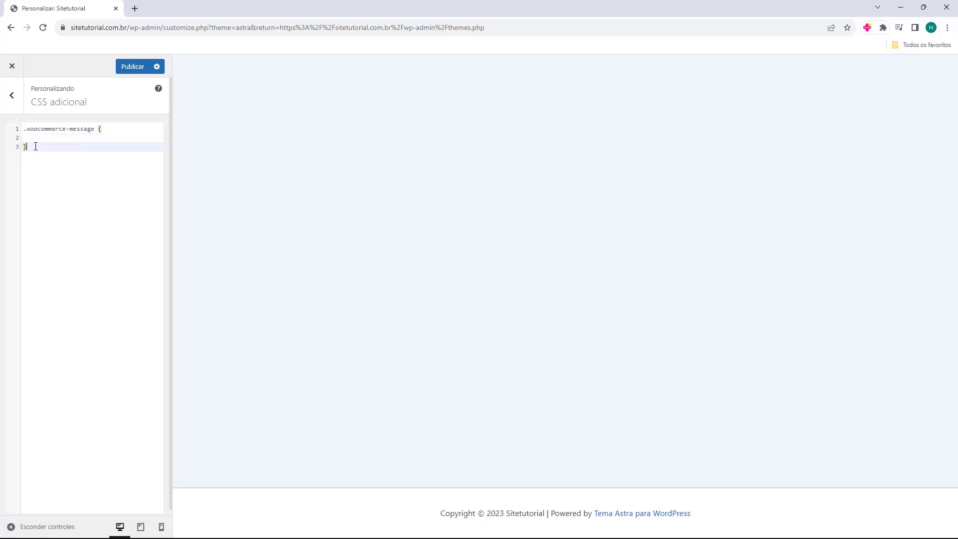
{"action": "left_click", "coordinate": [42, 141]}
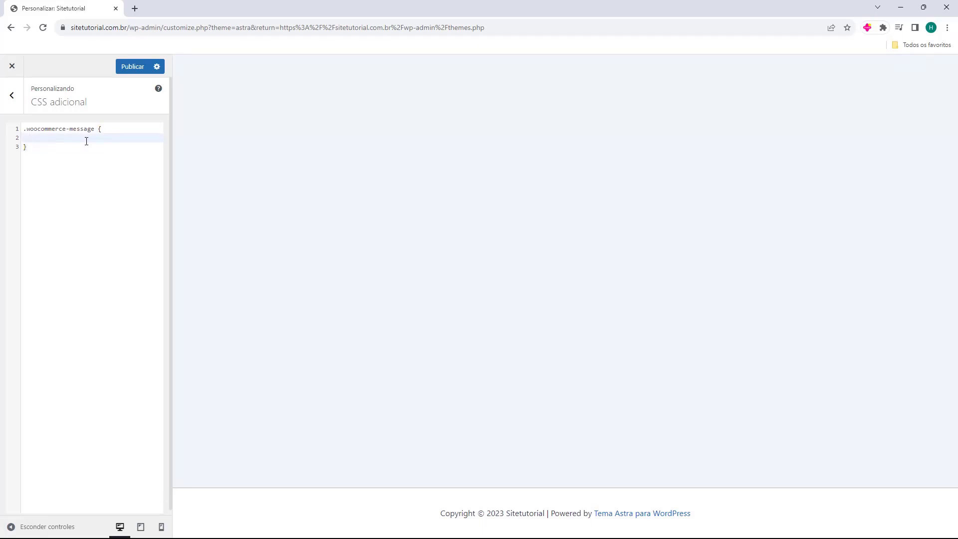
{"action": "type", "text": "display: "}
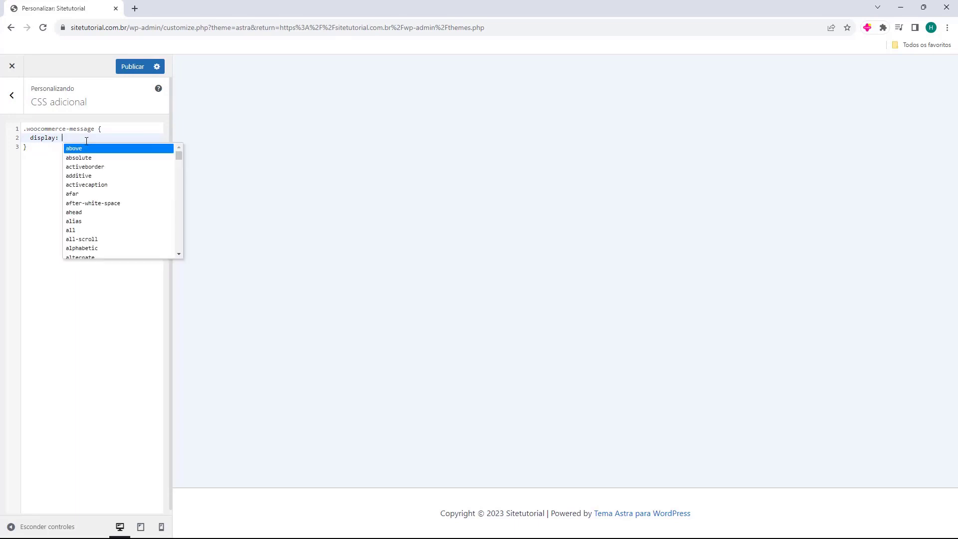
{"action": "type", "text": "none"}
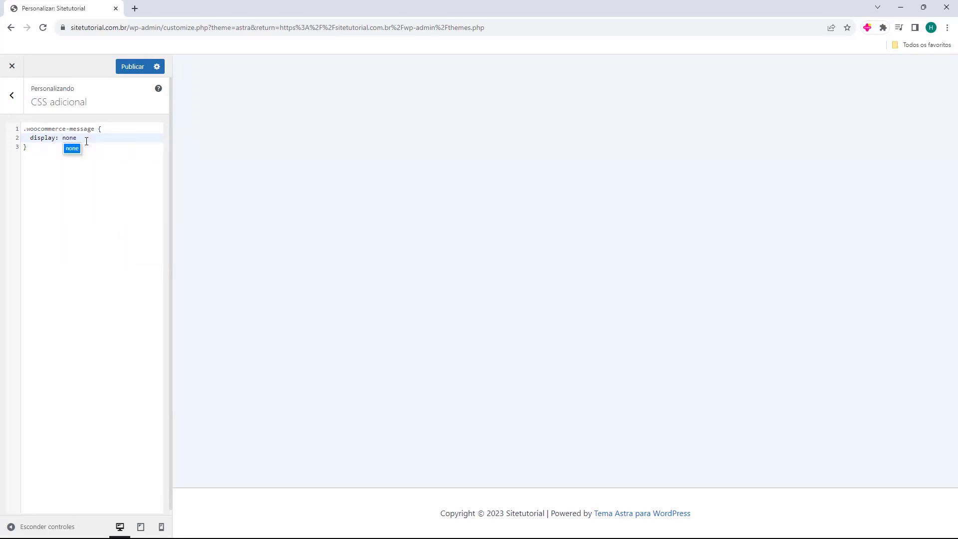
{"action": "type", "text": ";"}
{"action": "left_click", "coordinate": [68, 160]}
{"action": "mouse_move", "coordinate": [26, 132]}
{"action": "left_mouse_down"}
{"action": "mouse_move", "coordinate": [98, 131]}
{"action": "mouse_move", "coordinate": [31, 137]}
{"action": "left_mouse_up"}
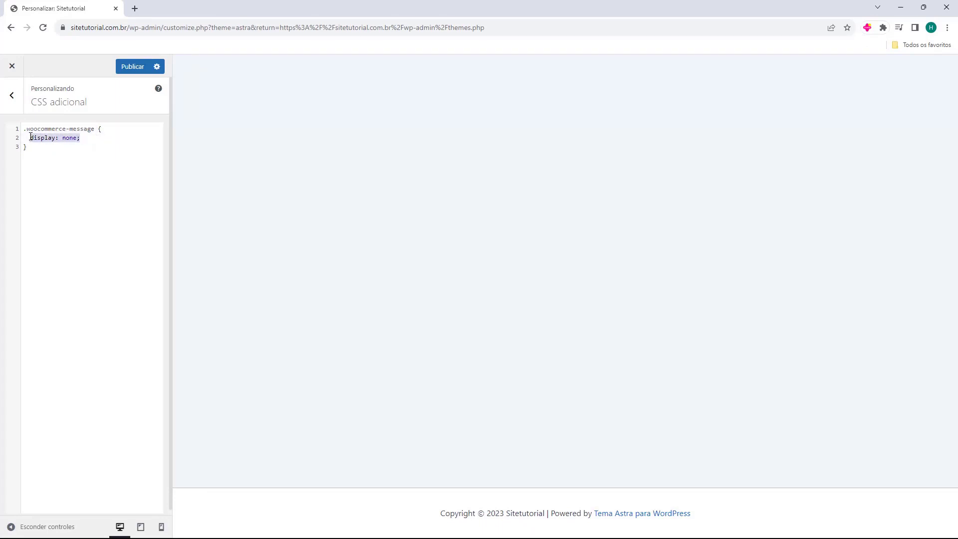
{"action": "left_click", "coordinate": [81, 148]}
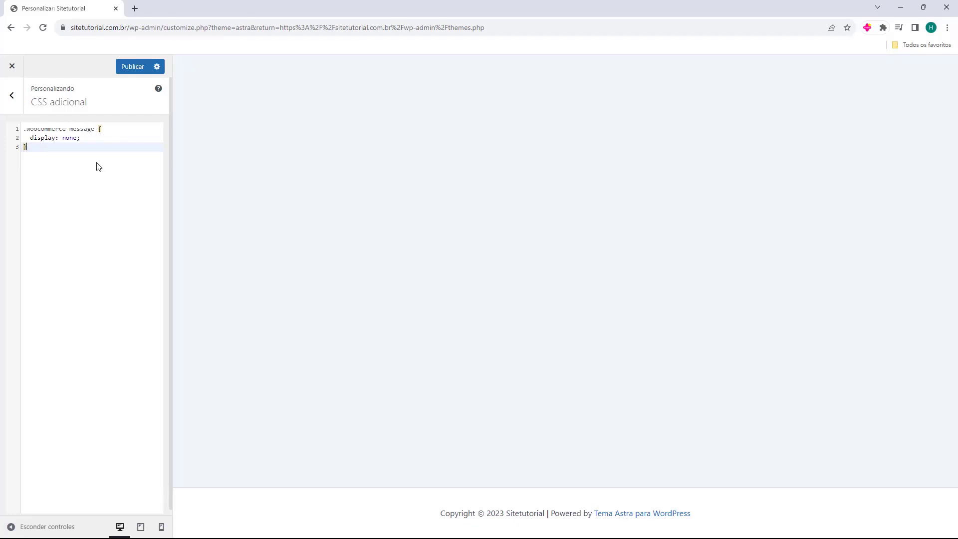
{"action": "left_click", "coordinate": [11, 100]}
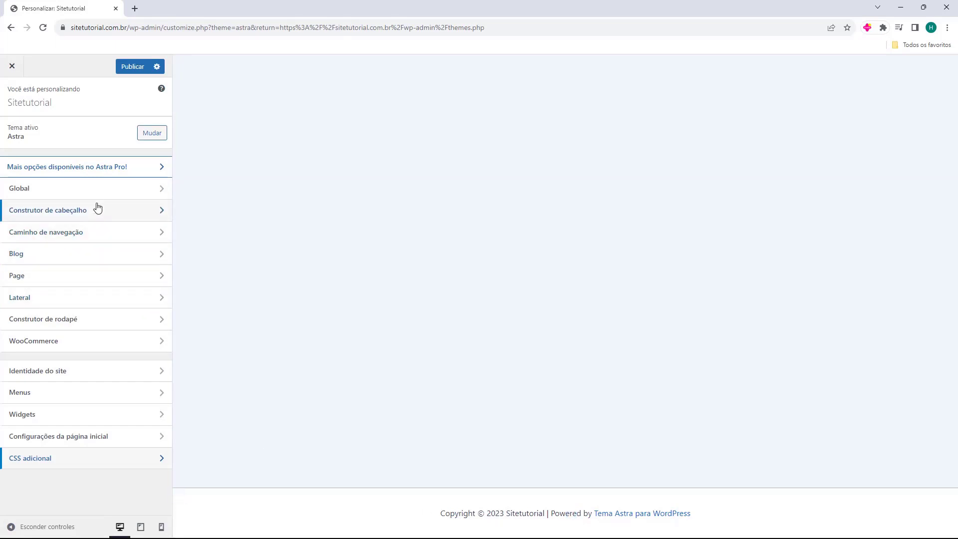
- Bring up the footer Copyright element's text for editing
{"action": "left_click", "coordinate": [56, 325]}
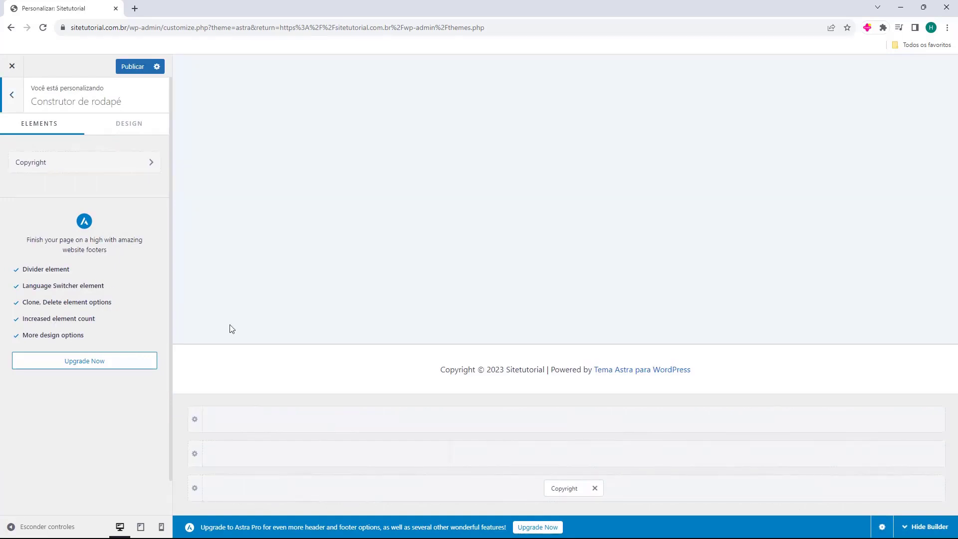
{"action": "left_click", "coordinate": [562, 490]}
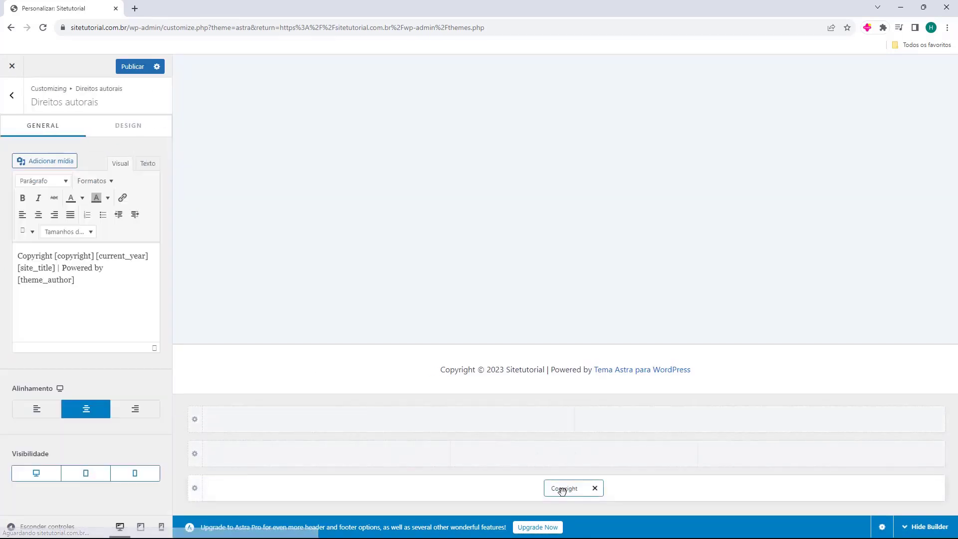
{"action": "left_click", "coordinate": [17, 256]}
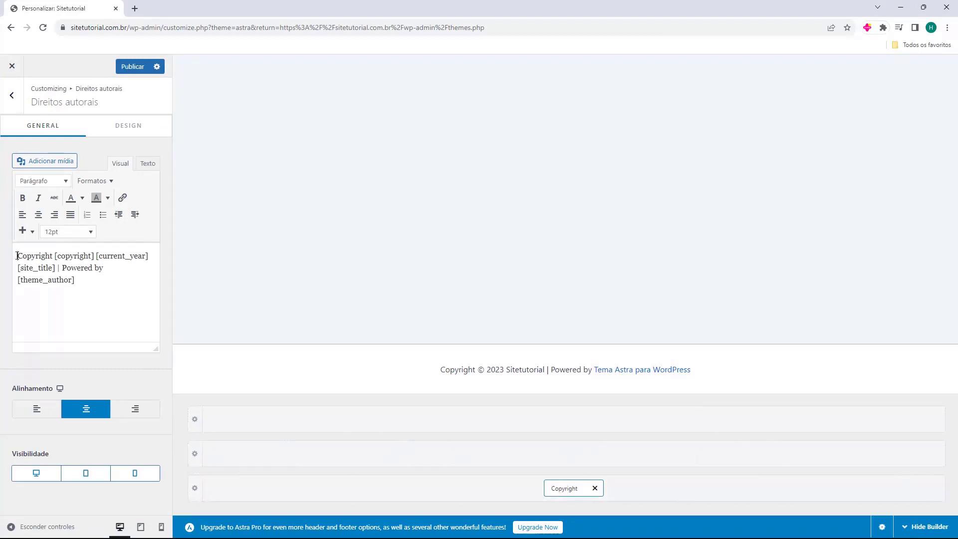
{"action": "left_click", "coordinate": [59, 256]}
{"action": "left_click_drag", "start_coordinate": [55, 256], "coordinate": [70, 258]}
{"action": "left_click", "coordinate": [96, 257]}
{"action": "left_click_drag", "start_coordinate": [96, 257], "coordinate": [116, 257]}
{"action": "left_click", "coordinate": [114, 256]}
{"action": "left_click_drag", "start_coordinate": [20, 268], "coordinate": [36, 269]}
- Delete the Powered by credit, [site_title] and [current_year] from the copyright text
{"action": "left_click_drag", "start_coordinate": [75, 281], "coordinate": [59, 270]}
{"action": "key", "text": "BackSpace"}
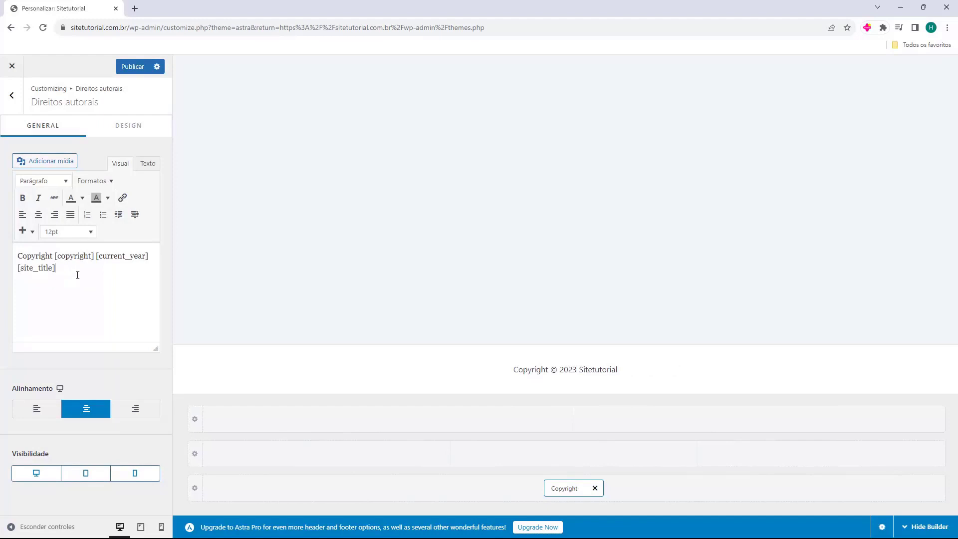
{"action": "left_click_drag", "start_coordinate": [77, 274], "coordinate": [19, 270]}
{"action": "key", "text": "BackSpace"}
{"action": "key", "text": "BackSpace"}
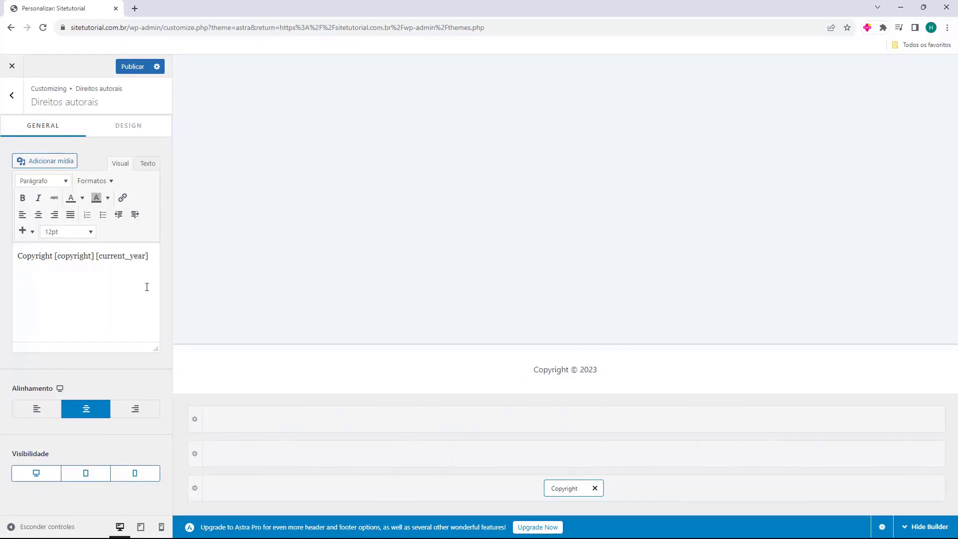
{"action": "left_click_drag", "start_coordinate": [150, 257], "coordinate": [96, 257]}
{"action": "key", "text": "BackSpace"}
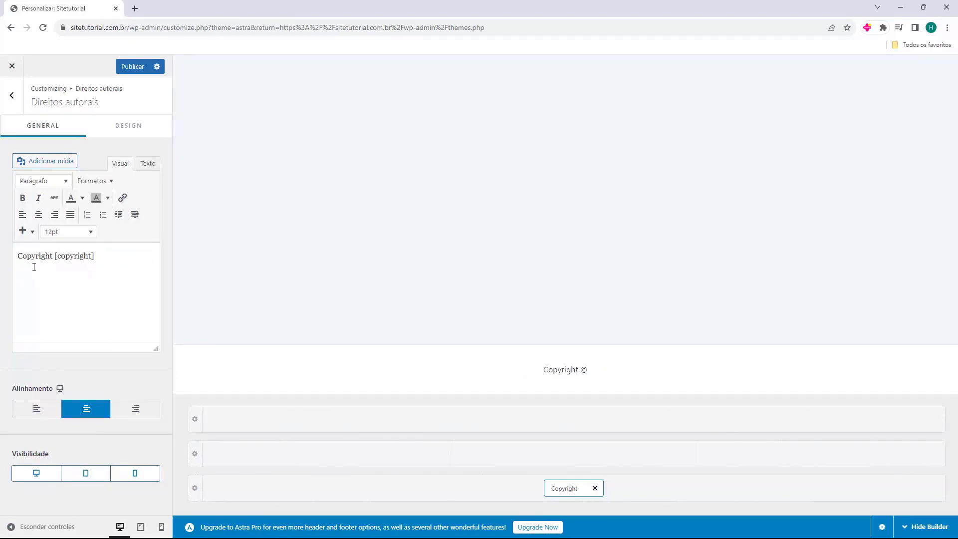
- Write '- Todos os direitos reservados - Sitetutorial - CNPJ:' plus the company number, then publish
{"action": "type", "text": "-"}
{"action": "type", "text": "Todos os direitos reservados"}
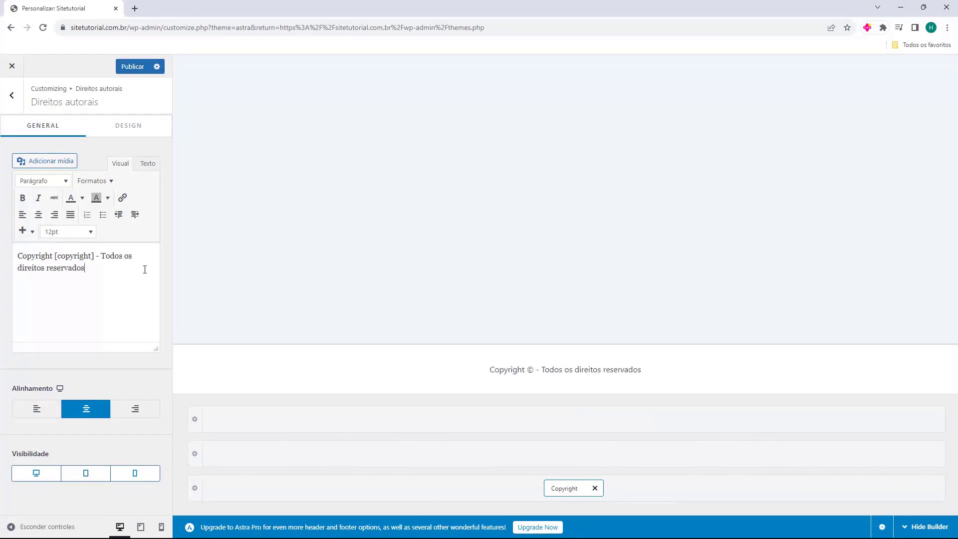
{"action": "type", "text": "-"}
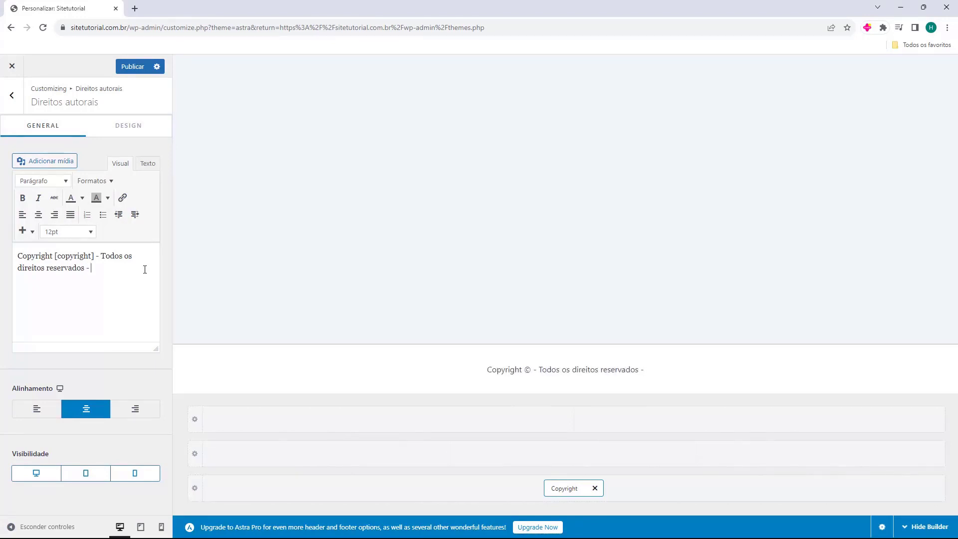
{"action": "type", "text": "Sitetutorial"}
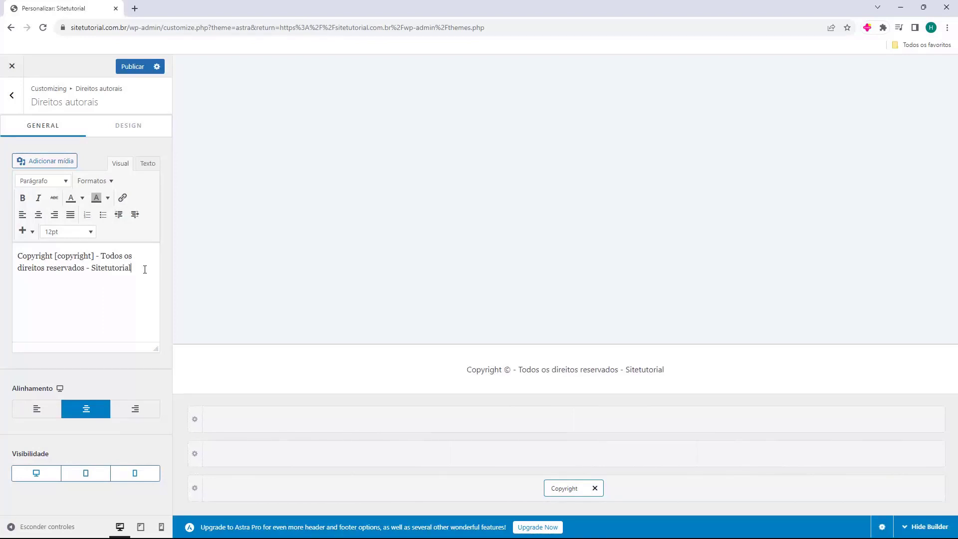
{"action": "type", "text": "- "}
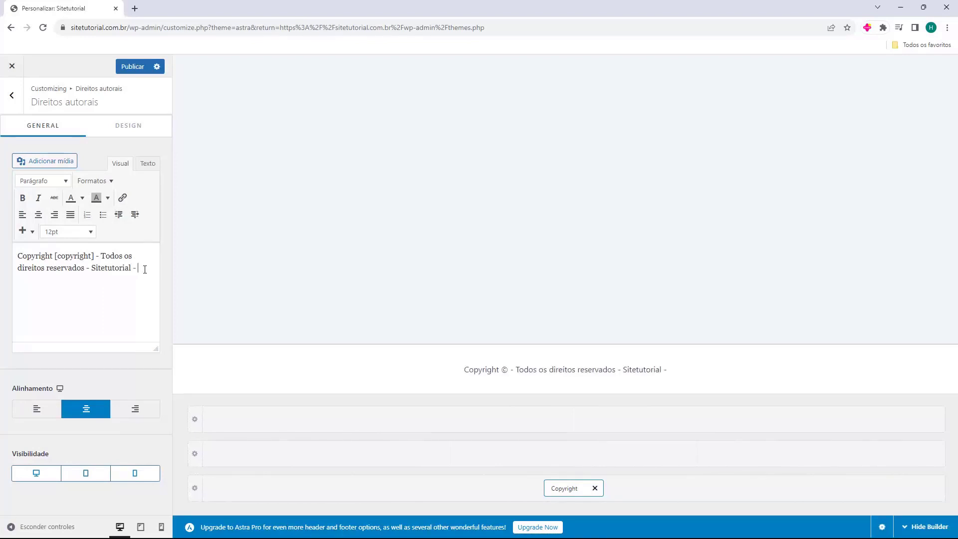
{"action": "type", "text": "CNPJ"}
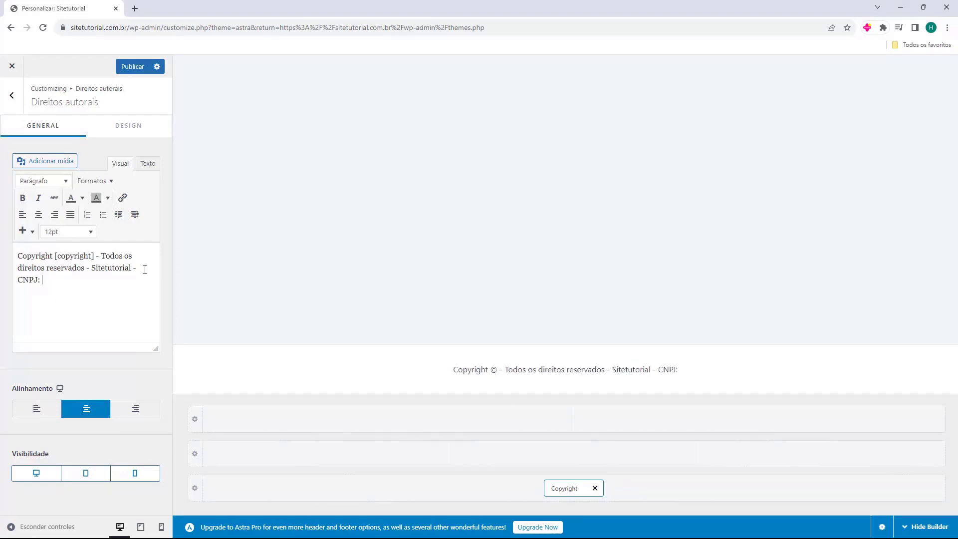
{"action": "type", "text": ":"}
{"action": "type", "text": "12.123.456/0001-98"}
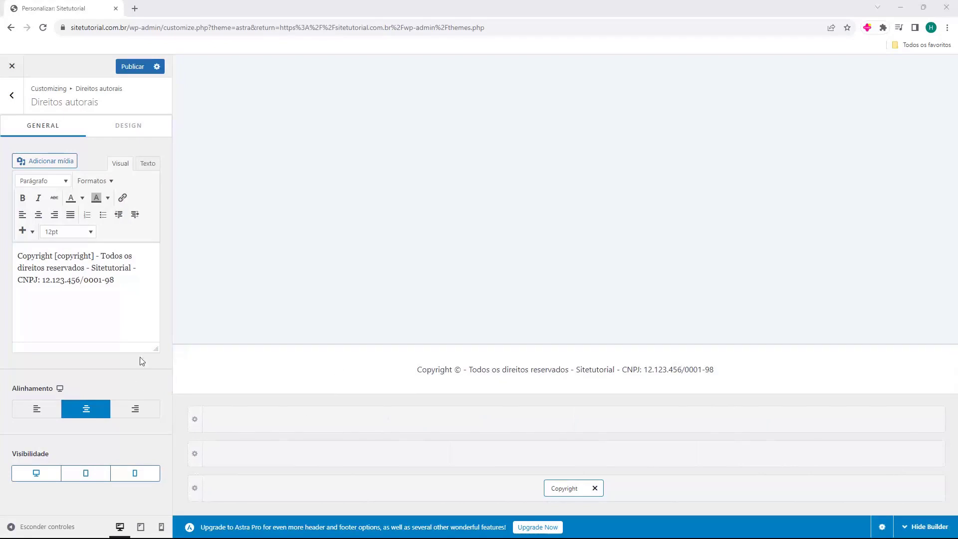
{"action": "left_click", "coordinate": [133, 70]}
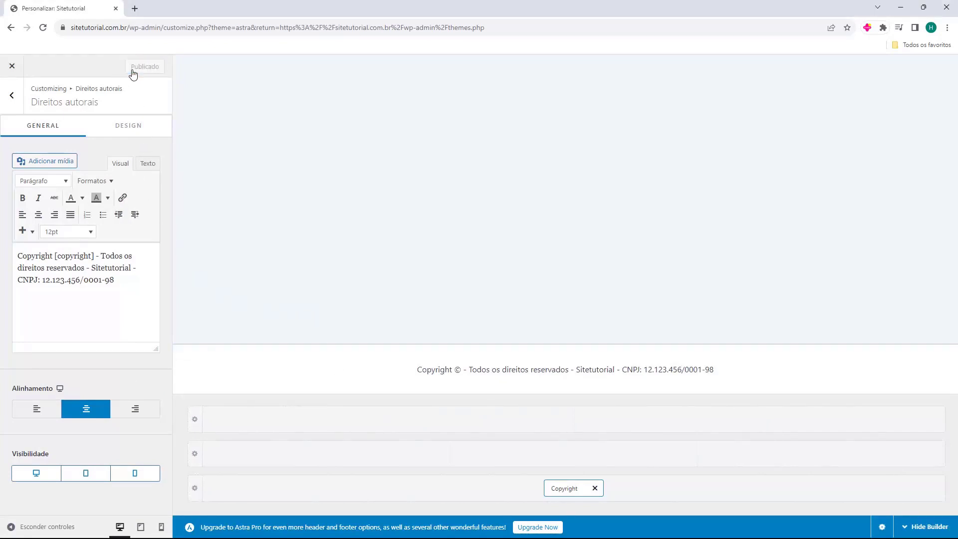
- Leave the Customizer and check the new copyright line on the live site
{"action": "left_click", "coordinate": [18, 69]}
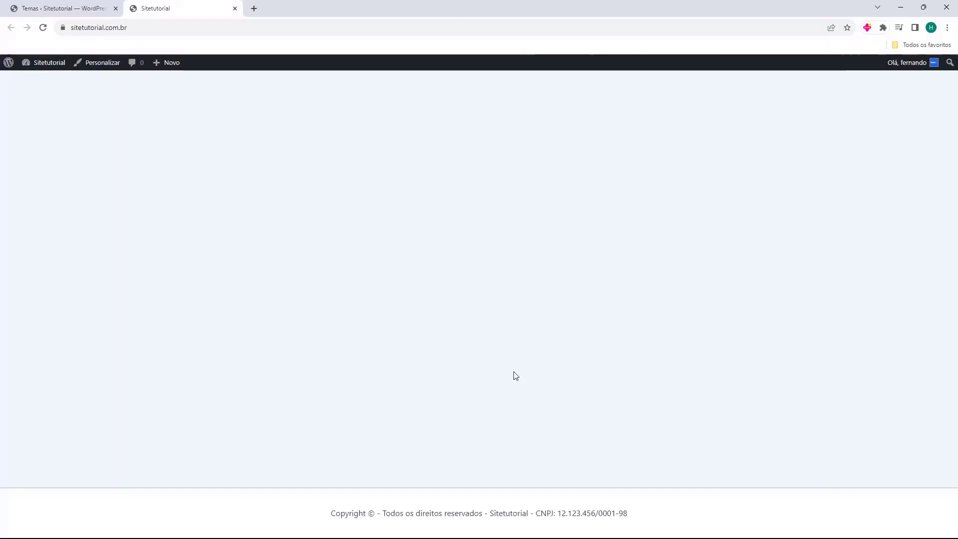
{"action": "left_click", "coordinate": [99, 27]}
{"action": "left_click", "coordinate": [153, 119]}
{"action": "left_click_drag", "start_coordinate": [312, 515], "coordinate": [637, 515]}
{"action": "left_click", "coordinate": [639, 515]}
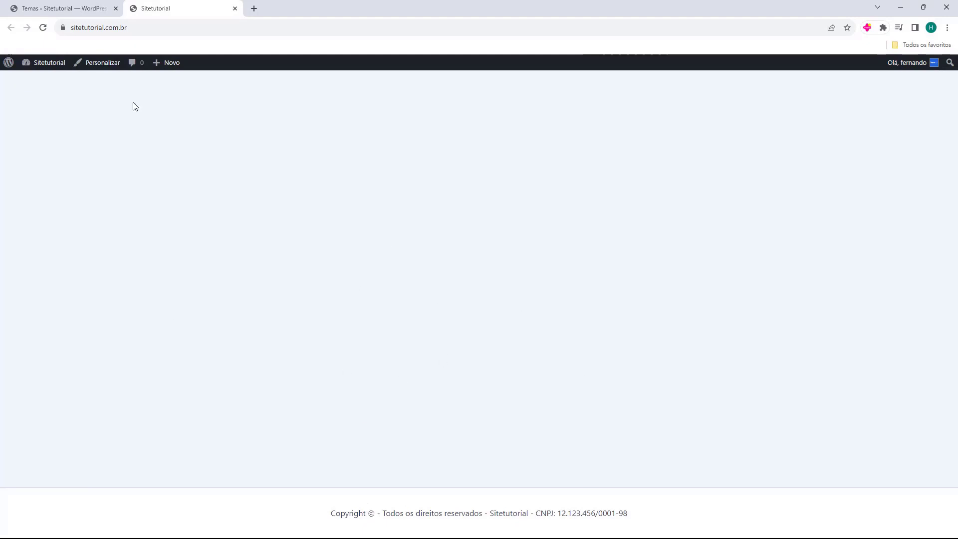
- Load the ?add-to-cart=453 URL, review the ebook at checkout, and return home
{"action": "left_click", "coordinate": [135, 28]}
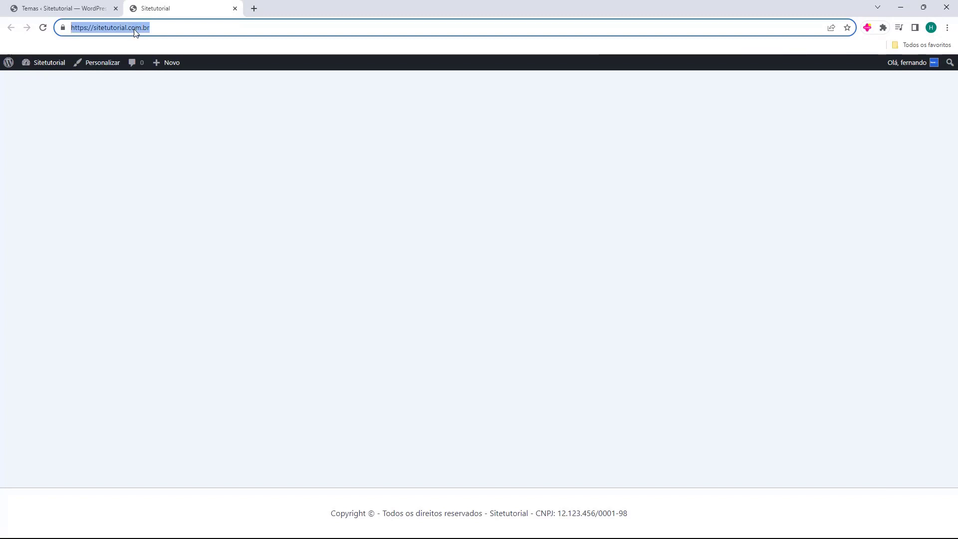
{"action": "type", "text": "https://sitetutorial.com.br/?add-to-cart=453"}
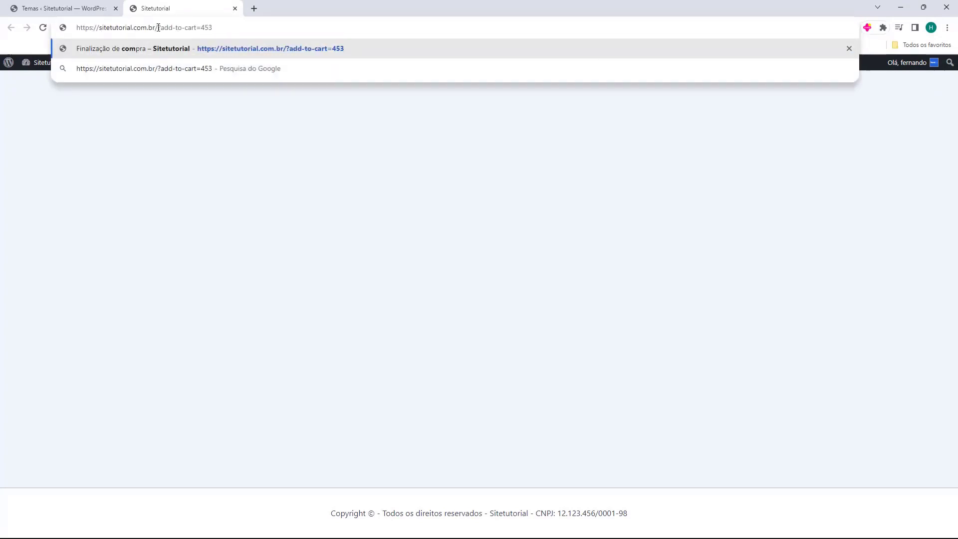
{"action": "key", "text": "Return"}
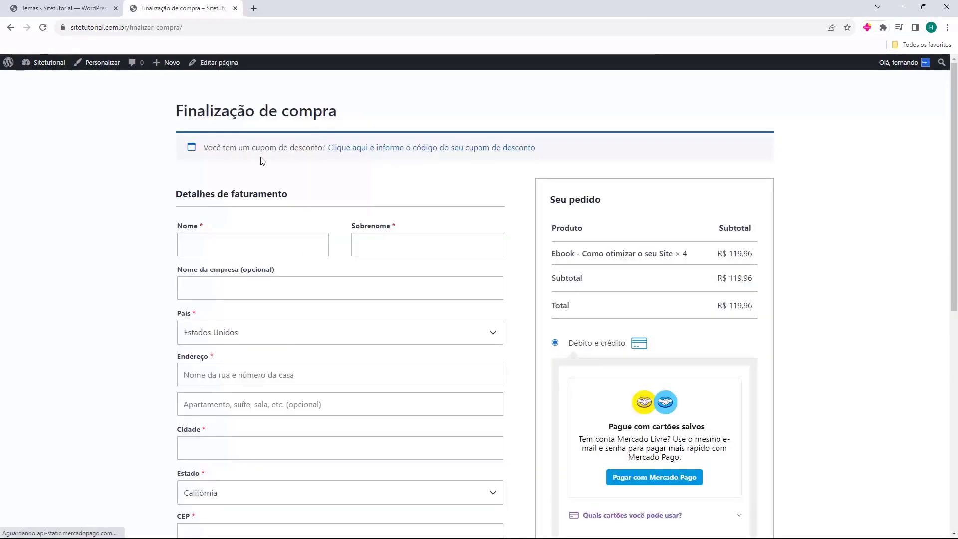
{"action": "left_click_drag", "start_coordinate": [675, 253], "coordinate": [690, 259]}
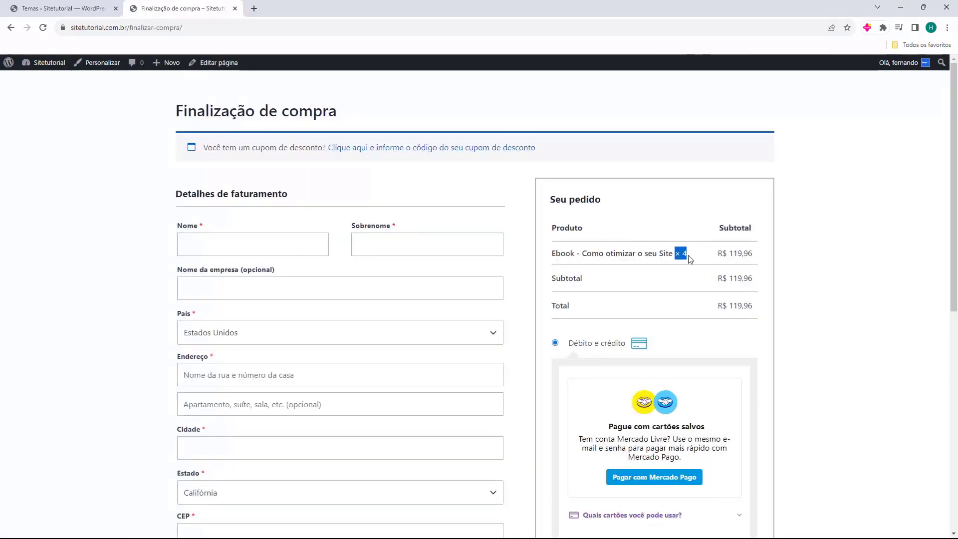
{"action": "left_click", "coordinate": [689, 257]}
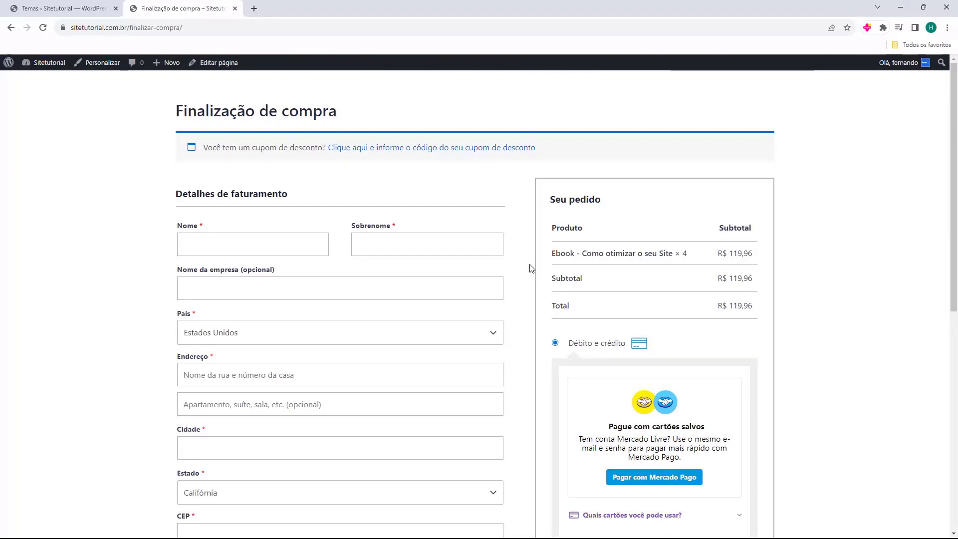
{"action": "scroll", "coordinate": [531, 267], "scroll_direction": "down", "scroll_amount": 5}
{"action": "scroll", "coordinate": [303, 195], "scroll_direction": "up", "scroll_amount": 5}
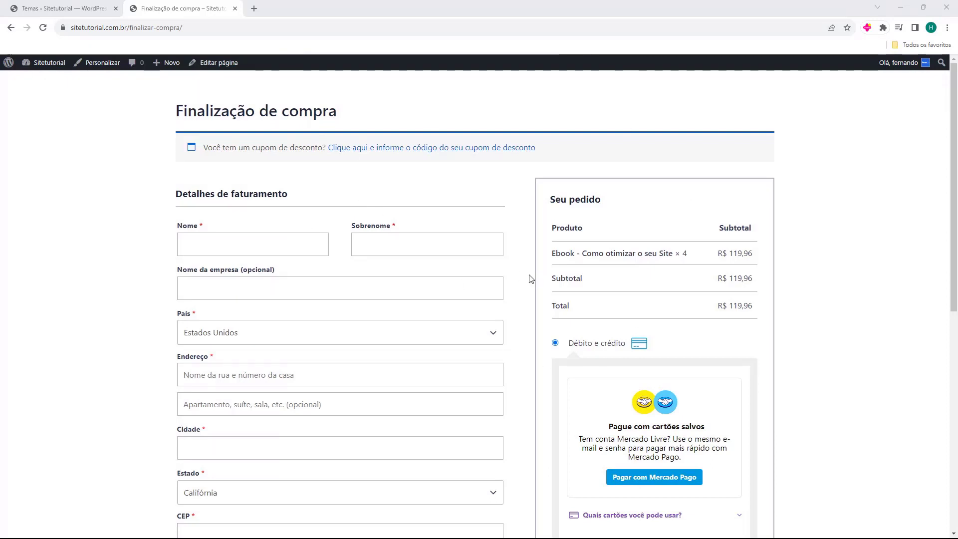
{"action": "left_click", "coordinate": [49, 62]}
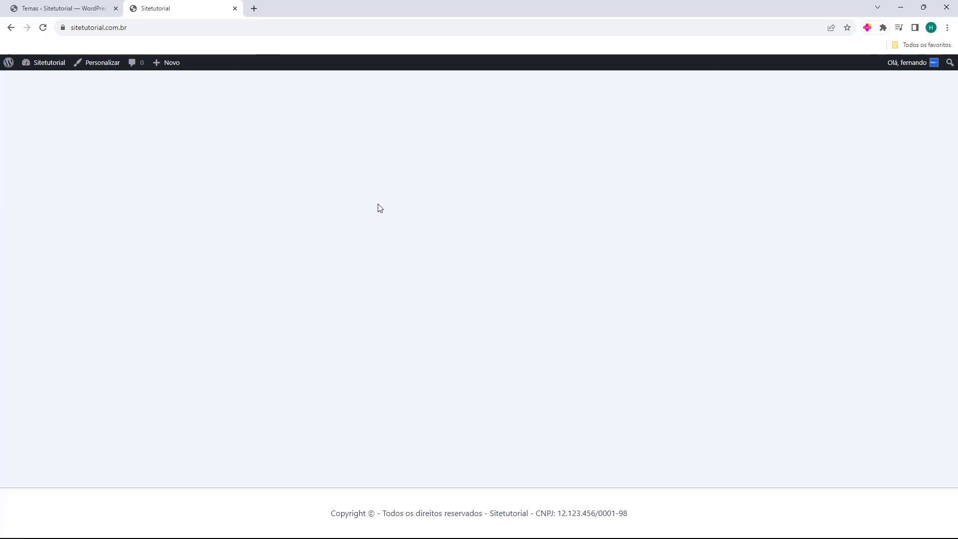
- Close the site tab and show Elementor's Modelos page with the Importar Modelos form
{"action": "left_click", "coordinate": [79, 10]}
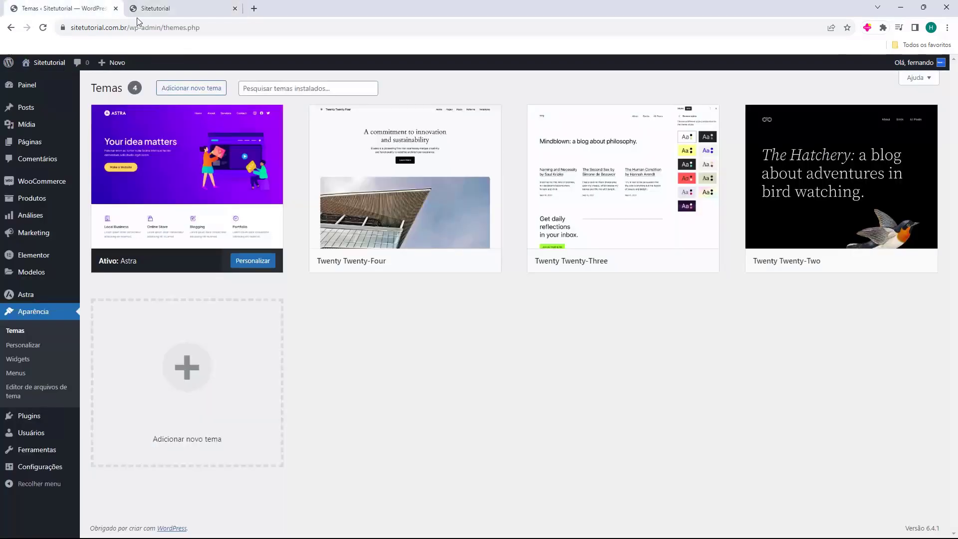
{"action": "middle_click", "coordinate": [168, 11]}
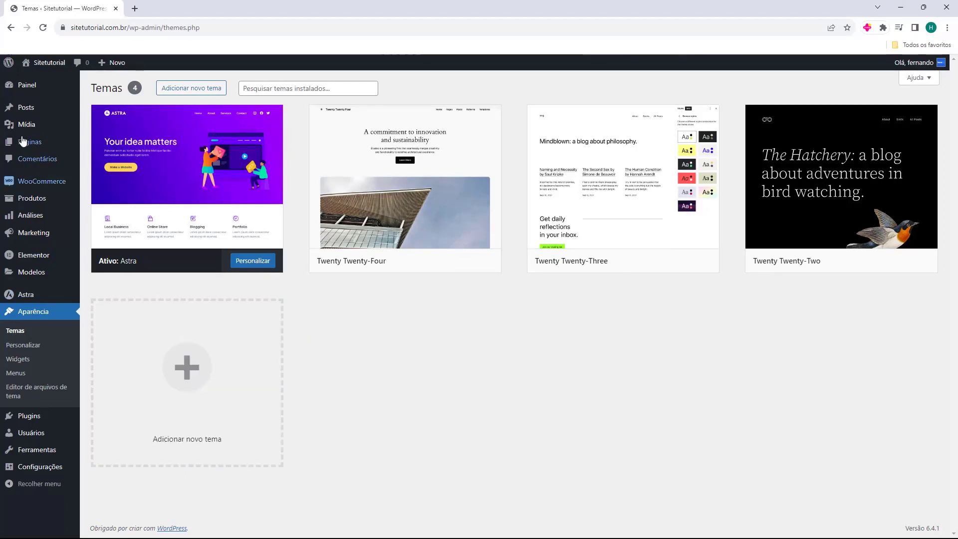
{"action": "mouse_move", "coordinate": [22, 278]}
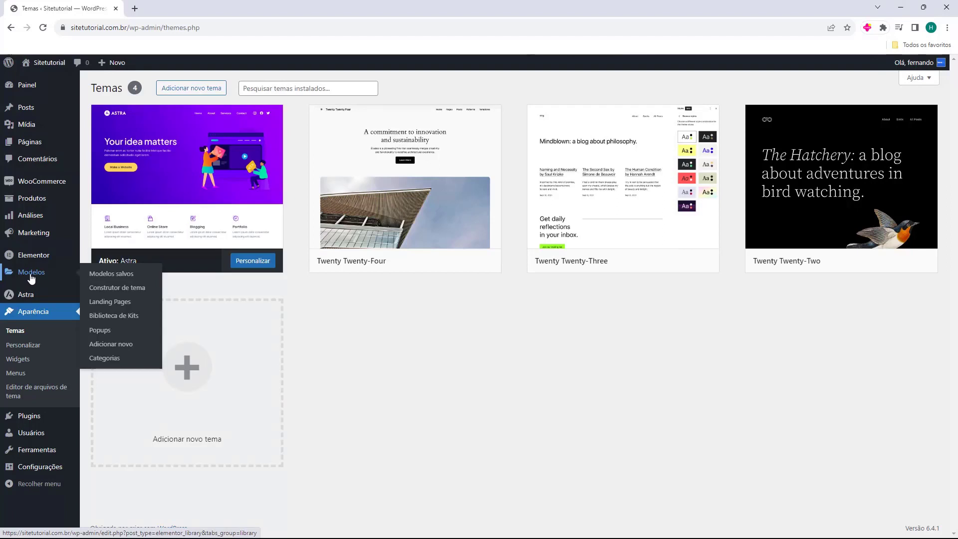
{"action": "left_click", "coordinate": [30, 277]}
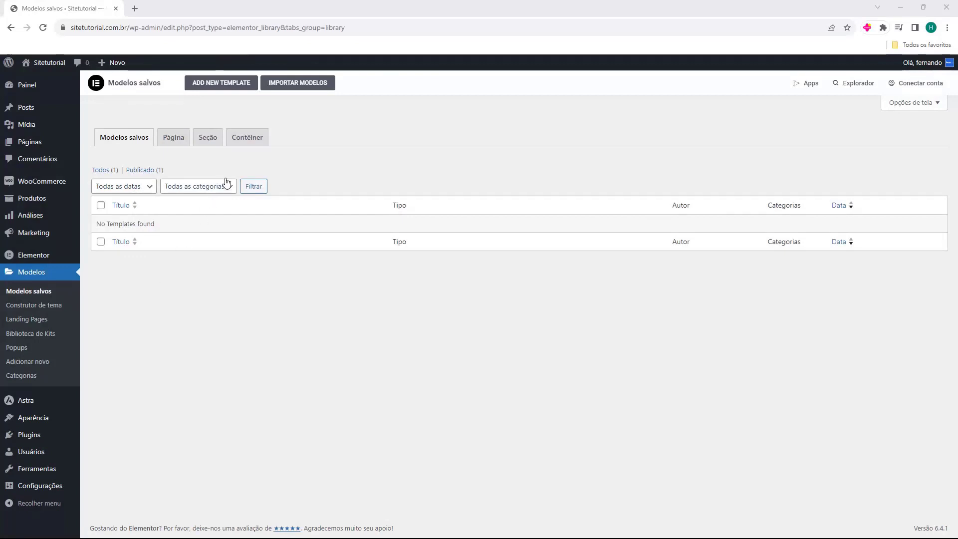
{"action": "left_click", "coordinate": [298, 88]}
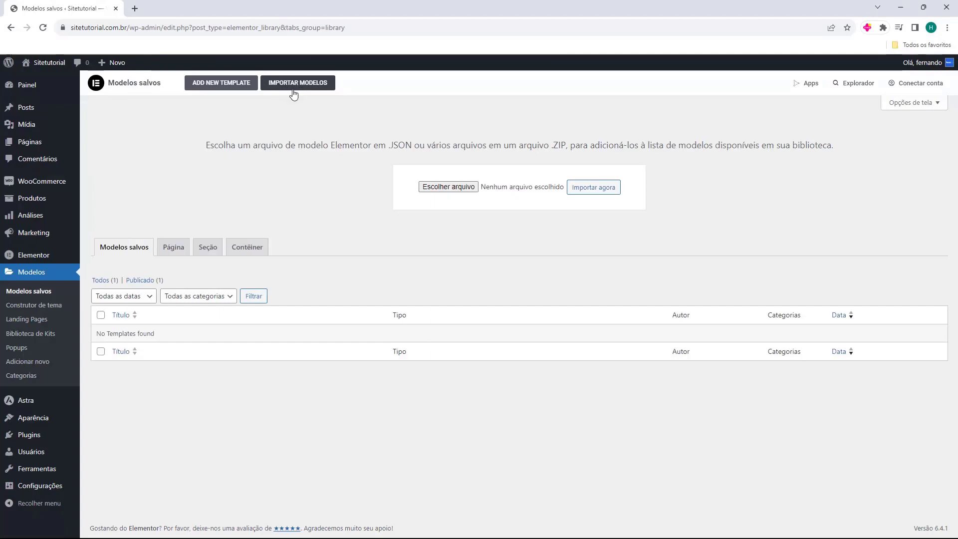
{"action": "left_click_drag", "start_coordinate": [204, 148], "coordinate": [462, 146]}
{"action": "left_click", "coordinate": [489, 143]}
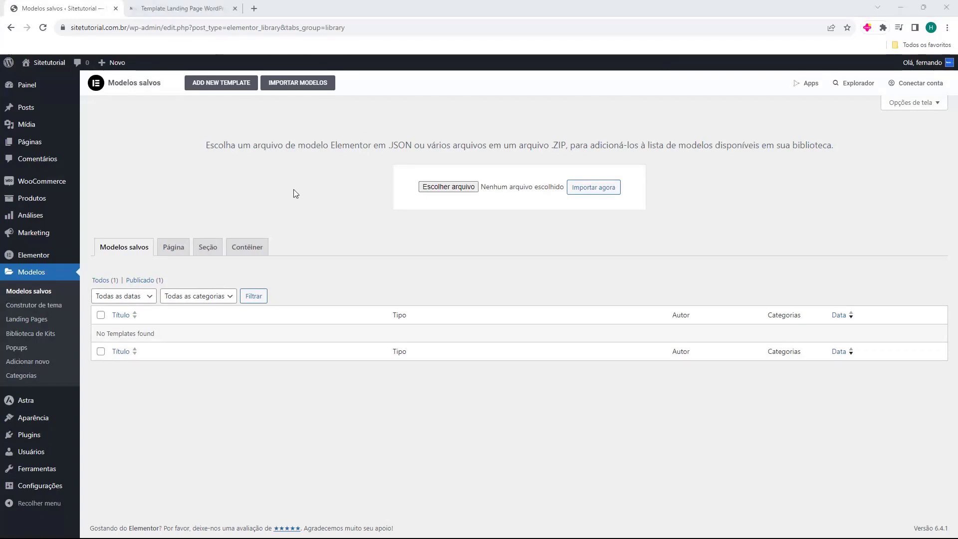
- Download landing-page-wordpress.zip from the host2b Template Landing Page WordPress article
{"action": "left_click", "coordinate": [191, 7]}
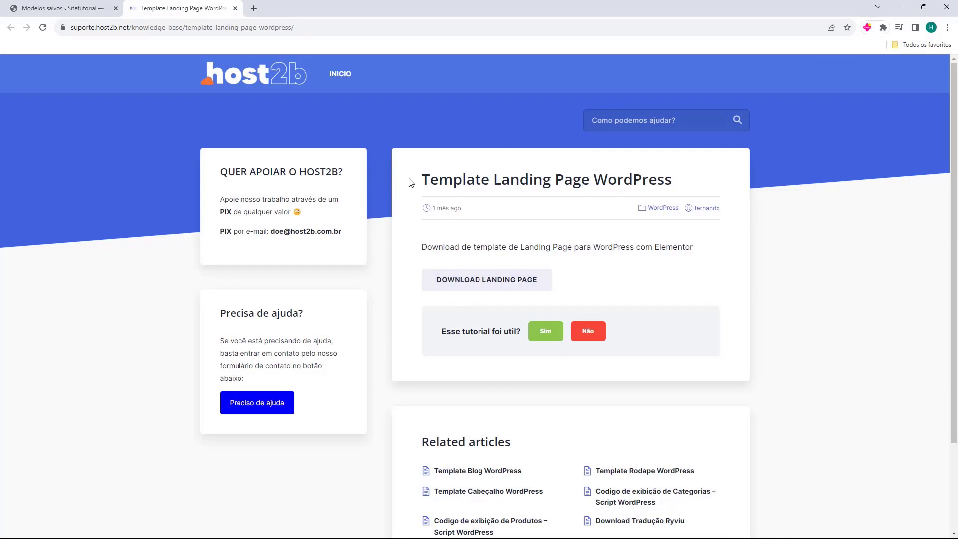
{"action": "left_click_drag", "start_coordinate": [410, 182], "coordinate": [597, 185]}
{"action": "left_click", "coordinate": [612, 184]}
{"action": "left_click_drag", "start_coordinate": [425, 181], "coordinate": [461, 181]}
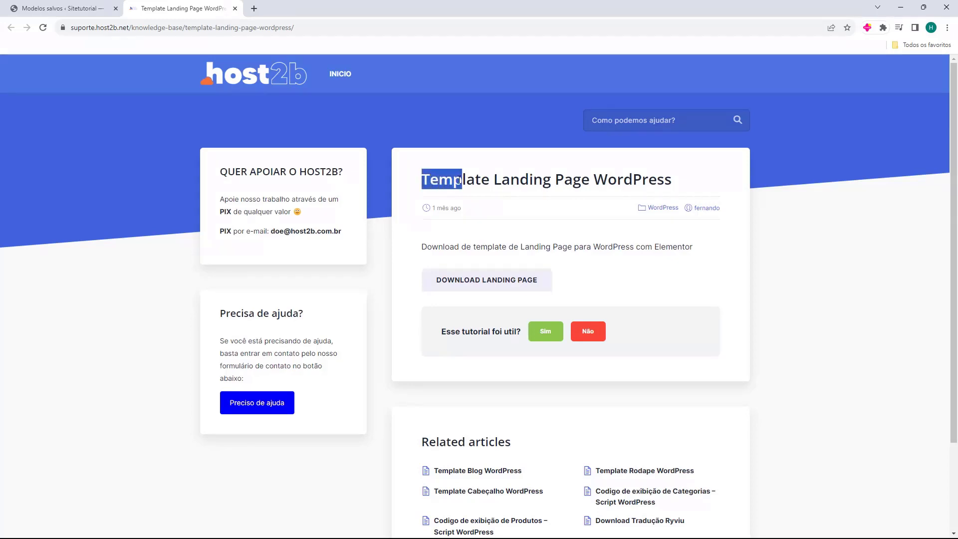
{"action": "left_click", "coordinate": [458, 179]}
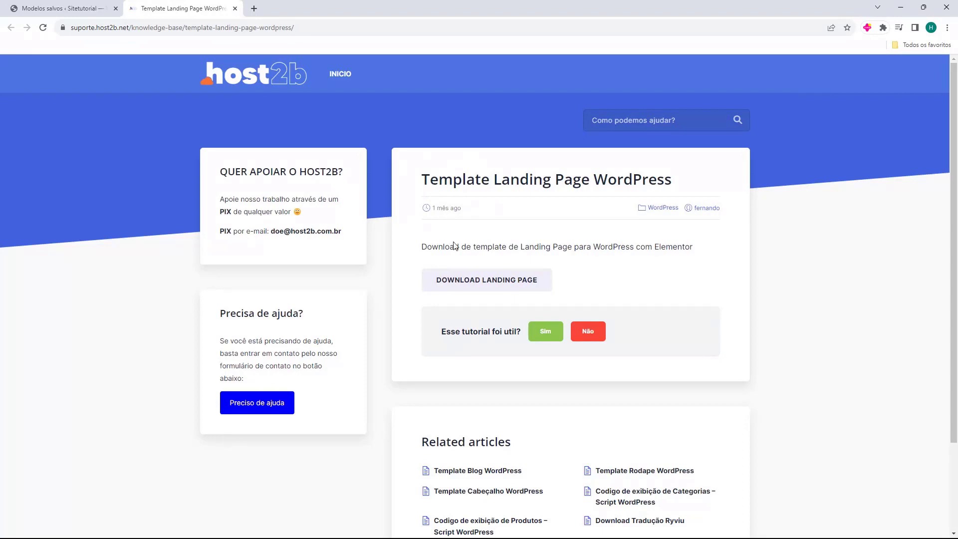
{"action": "left_click", "coordinate": [489, 286]}
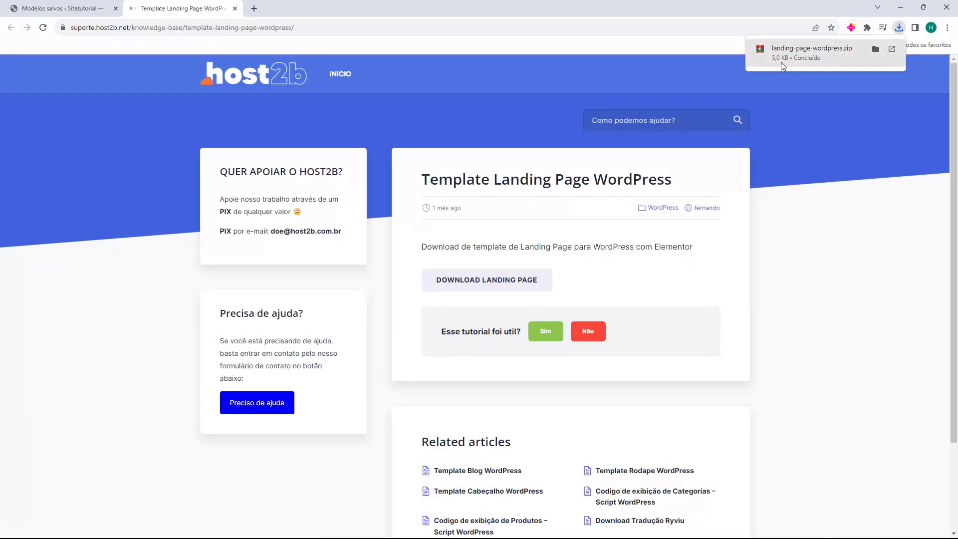
{"action": "left_click", "coordinate": [82, 10]}
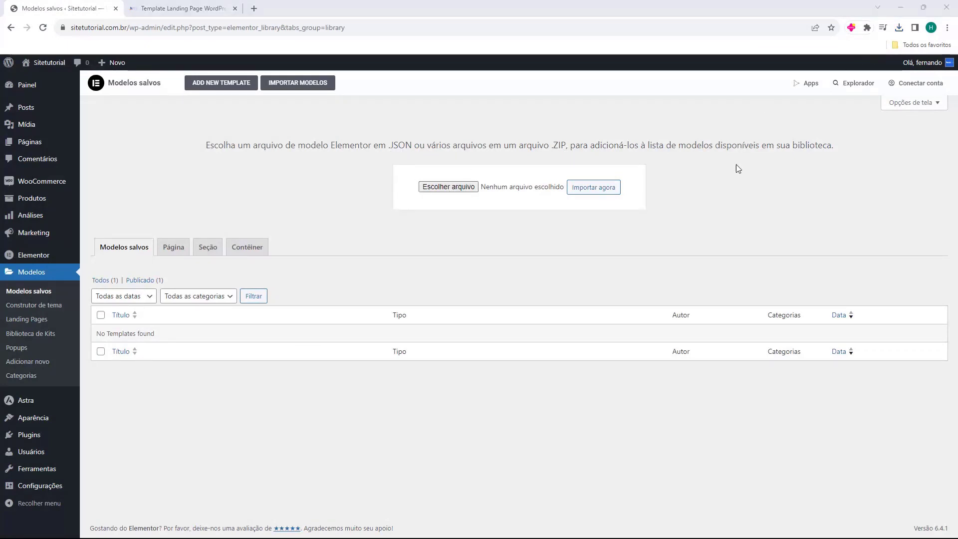
- Import landing-page-wordpress.zip from downloads, accepting the JSON warning and enabling unfiltered uploads
{"action": "left_click", "coordinate": [899, 28]}
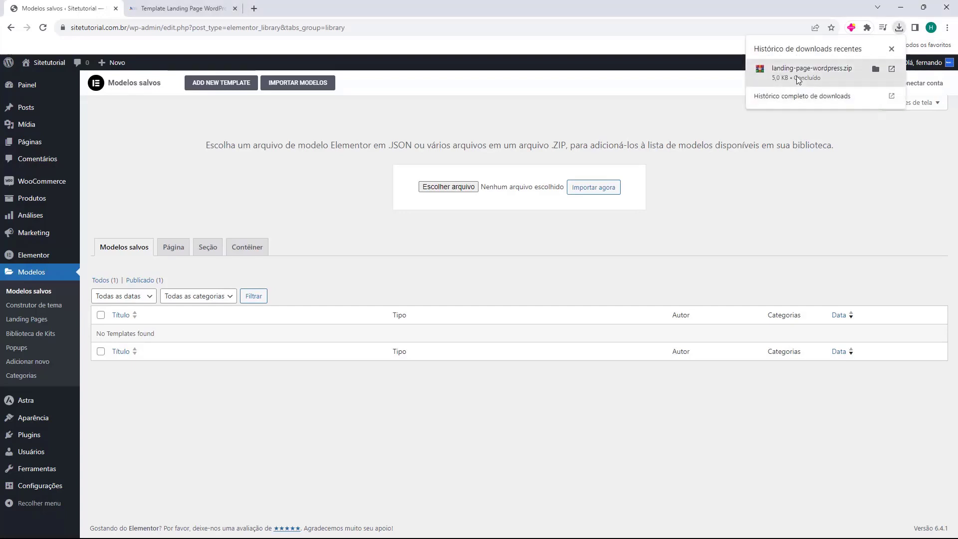
{"action": "left_click_drag", "start_coordinate": [804, 74], "coordinate": [526, 107]}
{"action": "left_click_drag", "start_coordinate": [448, 175], "coordinate": [447, 188]}
{"action": "left_click", "coordinate": [461, 208]}
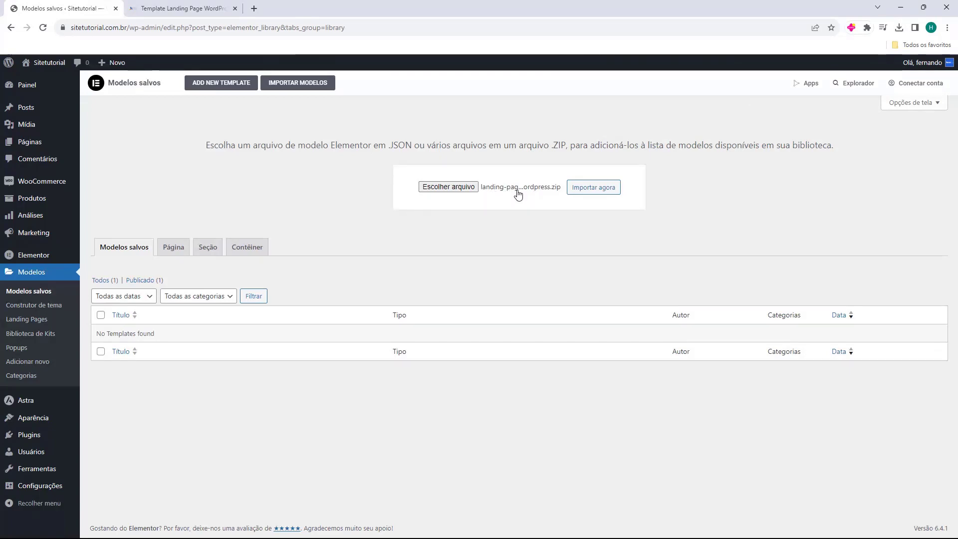
{"action": "left_click", "coordinate": [589, 188]}
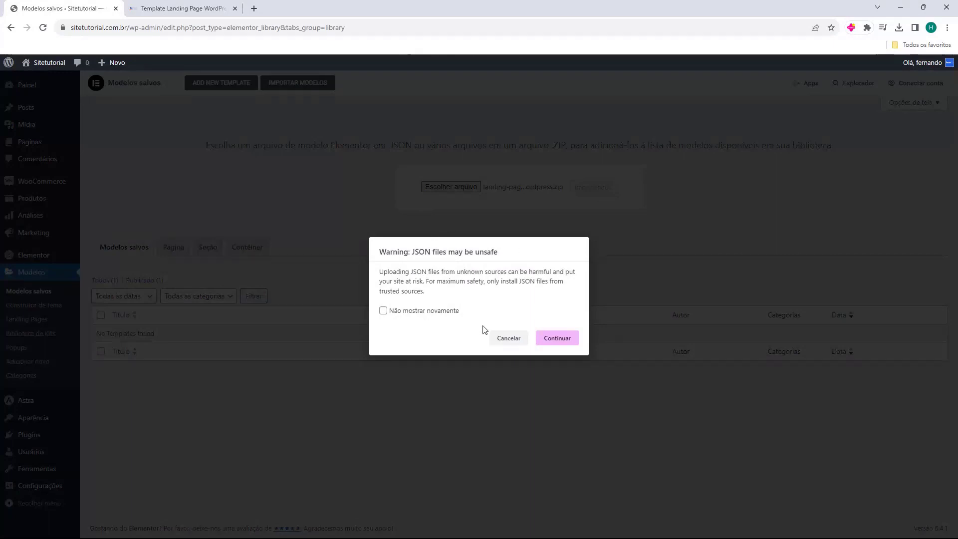
{"action": "left_click", "coordinate": [556, 343]}
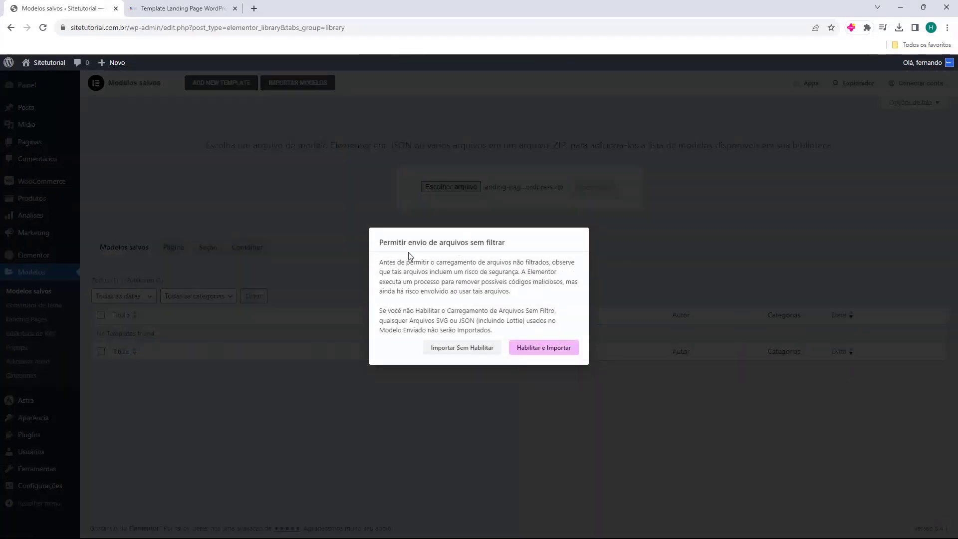
{"action": "left_click", "coordinate": [539, 355]}
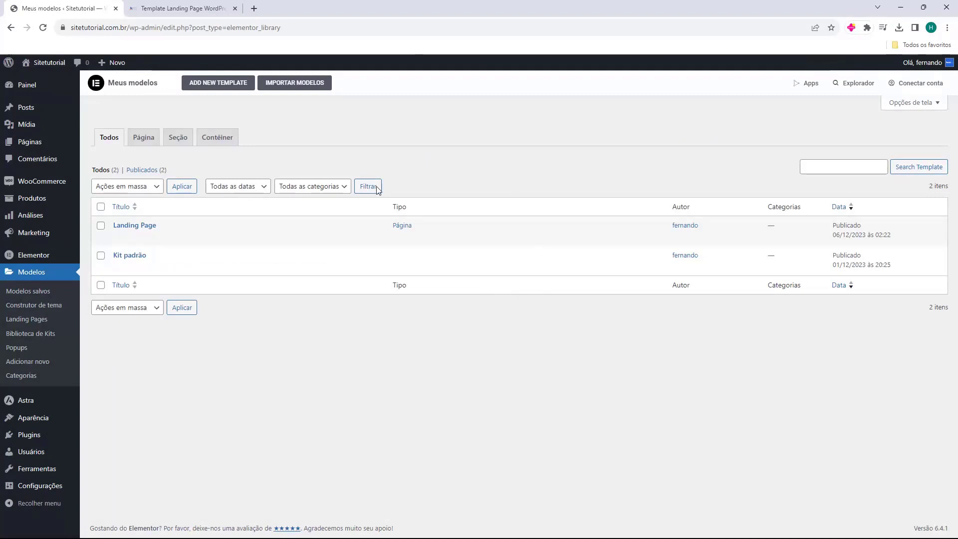
- Check the imported Landing Page template, then go to the Páginas list
{"action": "mouse_move", "coordinate": [115, 229]}
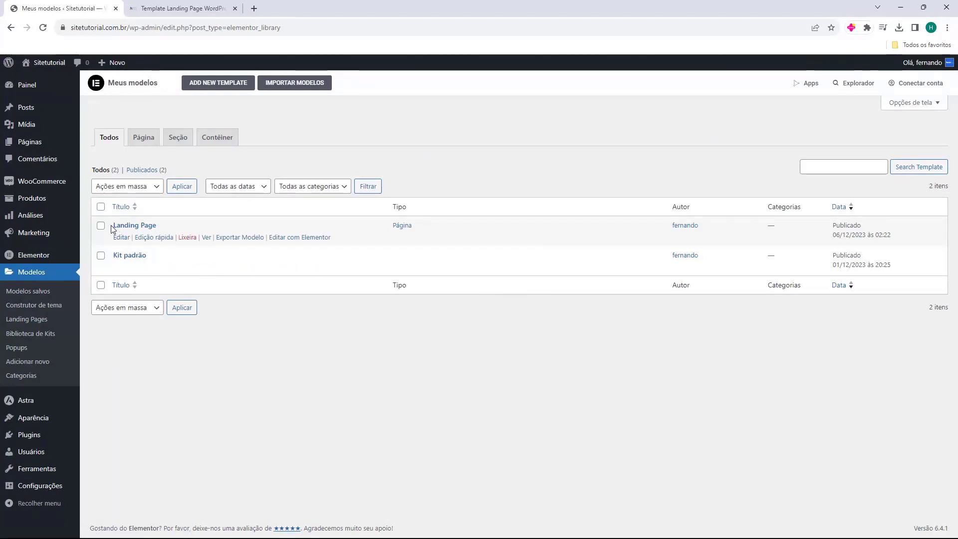
{"action": "left_click_drag", "start_coordinate": [111, 226], "coordinate": [158, 225]}
{"action": "left_click", "coordinate": [175, 231]}
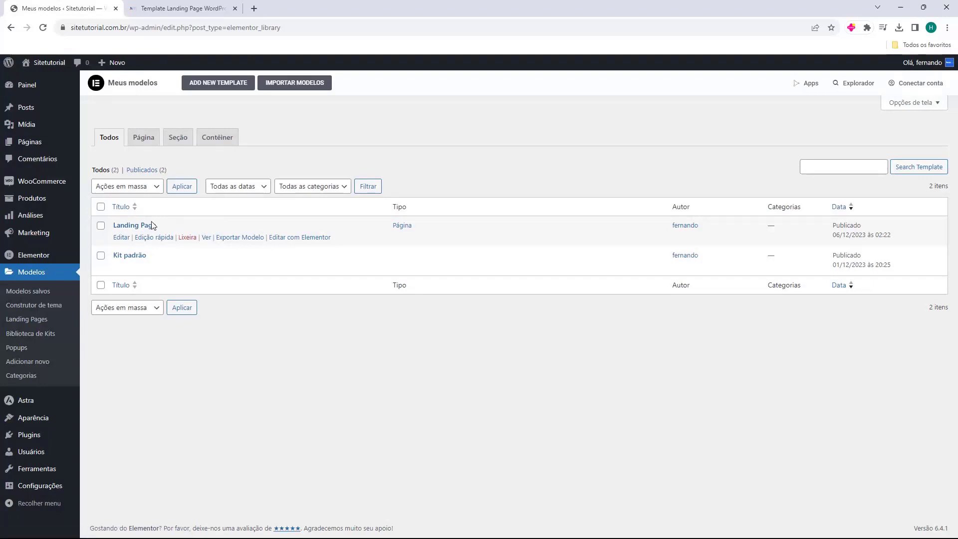
{"action": "mouse_move", "coordinate": [24, 145]}
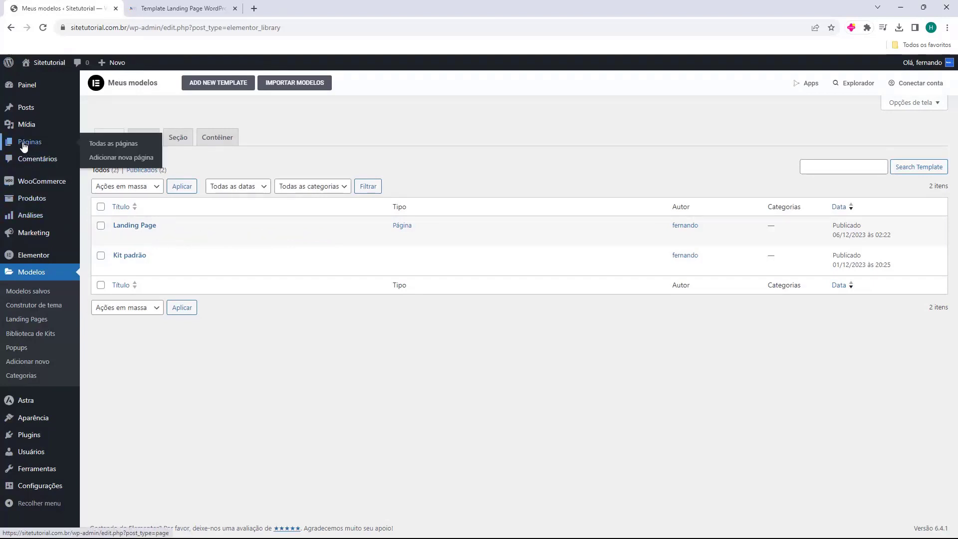
{"action": "left_click", "coordinate": [28, 144]}
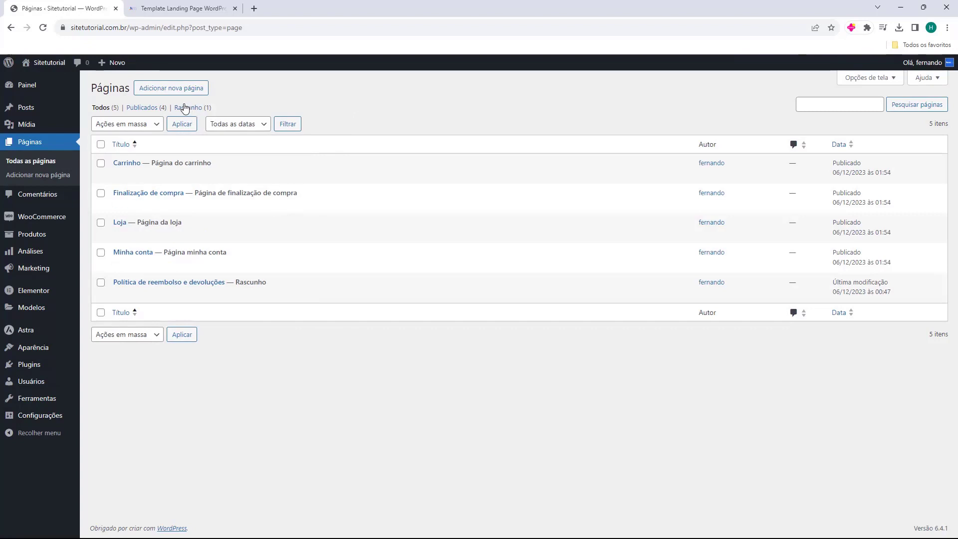
- Close the template tab and create a new page titled 'Inicio'
{"action": "left_click", "coordinate": [235, 9]}
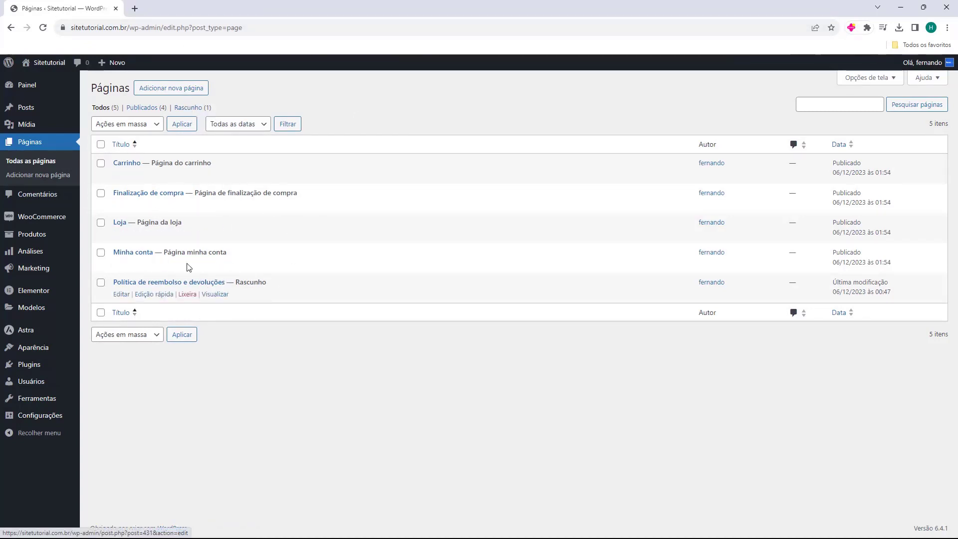
{"action": "left_click", "coordinate": [170, 93]}
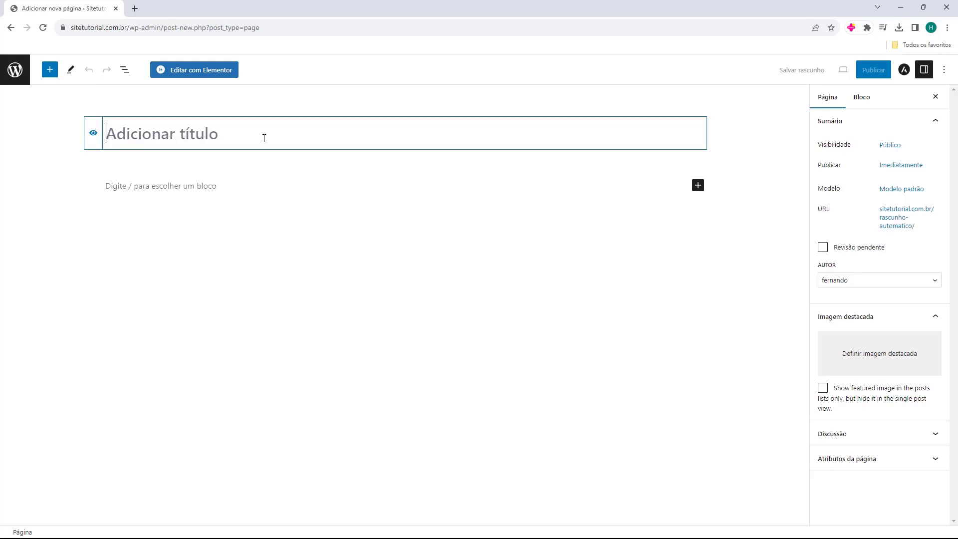
{"action": "type", "text": "Inicio"}
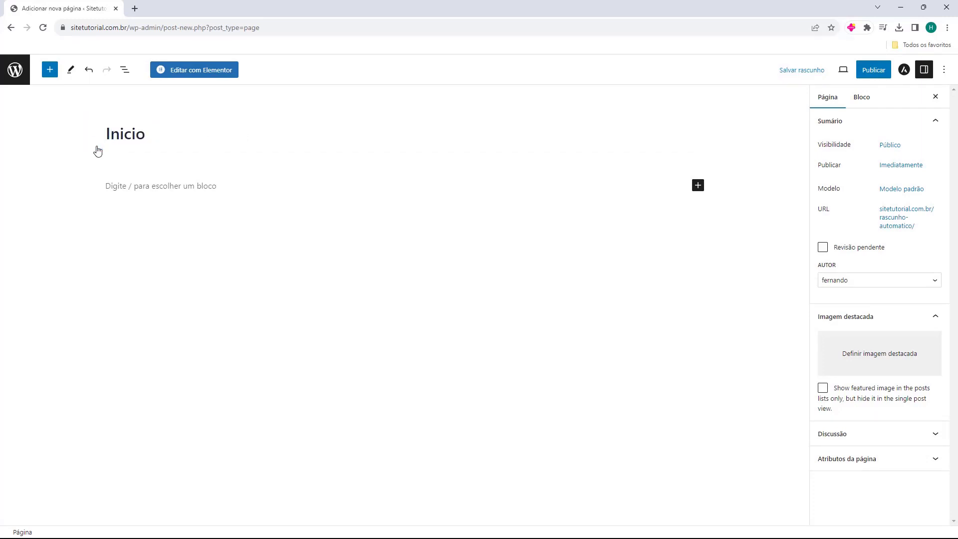
{"action": "left_click", "coordinate": [119, 134]}
{"action": "key", "text": "ctrl+a"}
{"action": "key", "text": "BackSpace"}
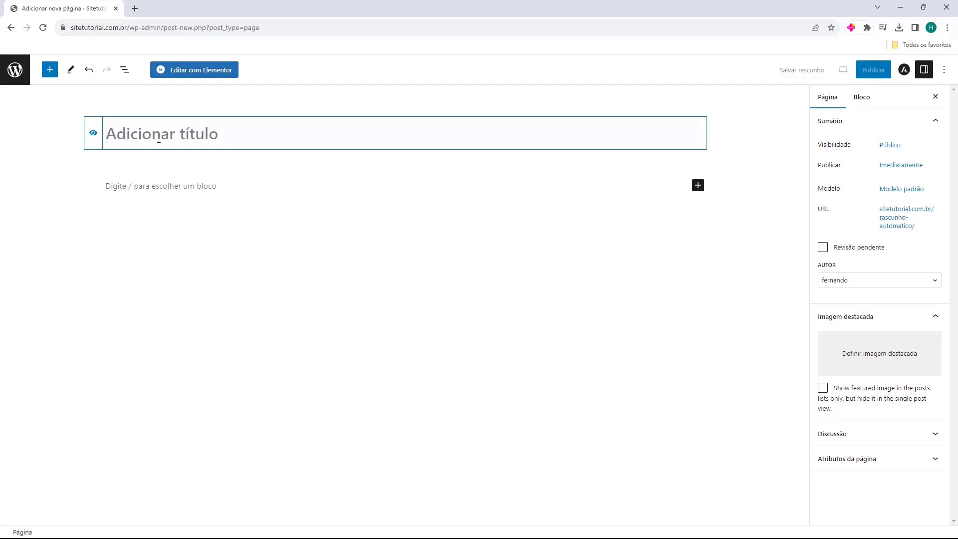
{"action": "key", "text": "ctrl+z"}
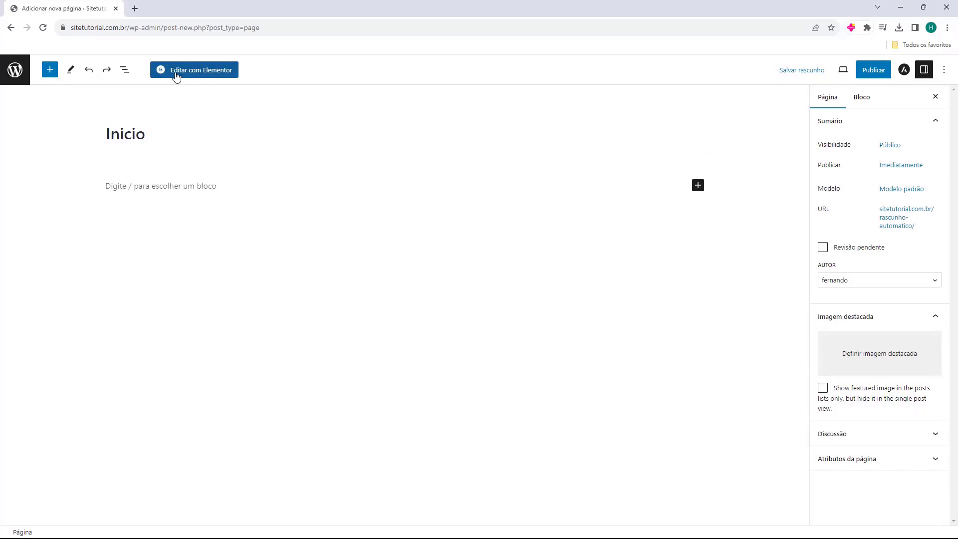
- Edit Inicio with Elementor and insert the Landing Page template from Meus modelos
{"action": "left_click", "coordinate": [199, 75]}
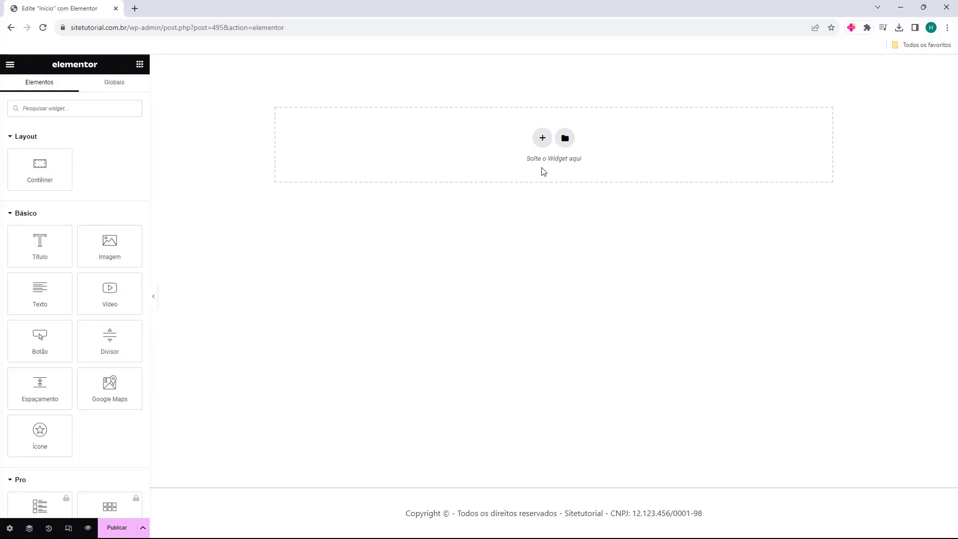
{"action": "left_click", "coordinate": [566, 140]}
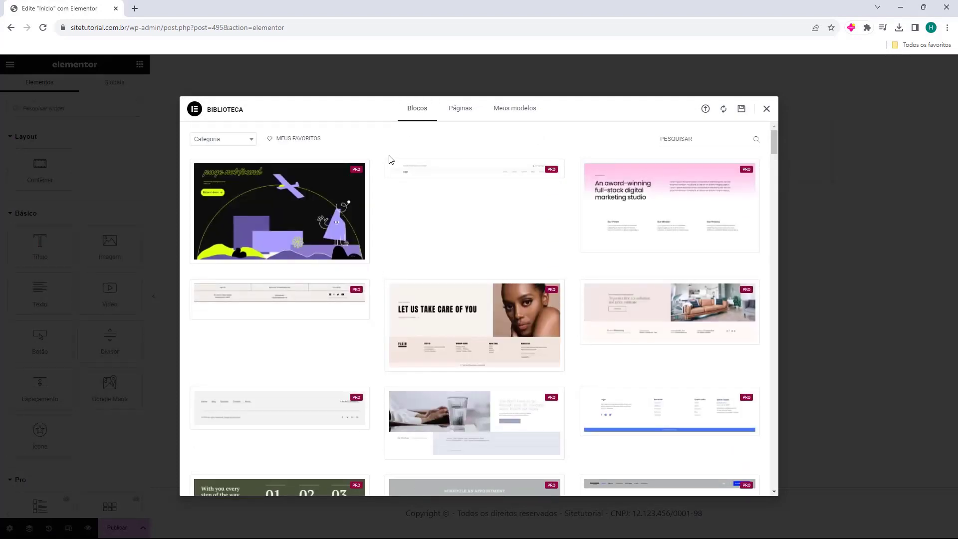
{"action": "scroll", "coordinate": [376, 194], "scroll_direction": "down", "scroll_amount": 7}
{"action": "scroll", "coordinate": [382, 211], "scroll_direction": "up", "scroll_amount": 7}
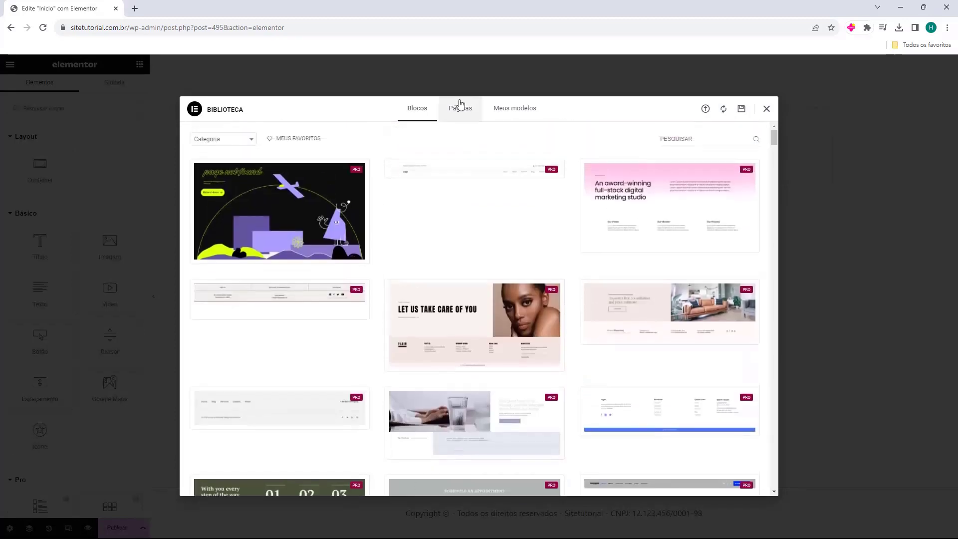
{"action": "left_click", "coordinate": [459, 111]}
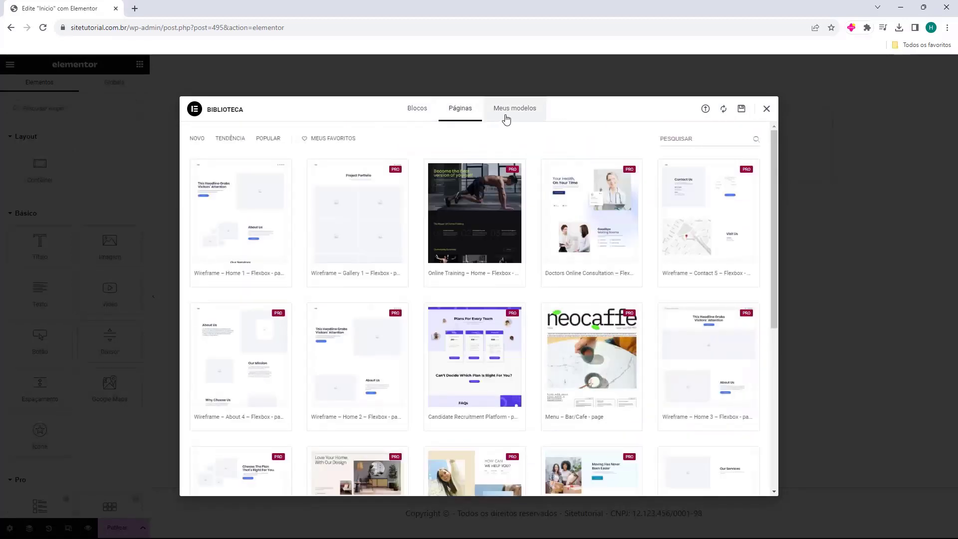
{"action": "left_click", "coordinate": [508, 117]}
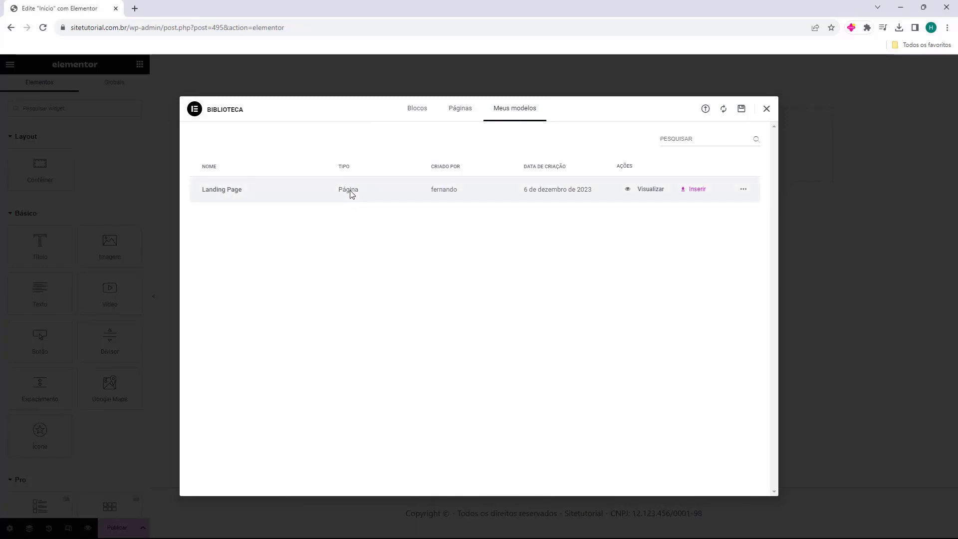
{"action": "left_click", "coordinate": [697, 193]}
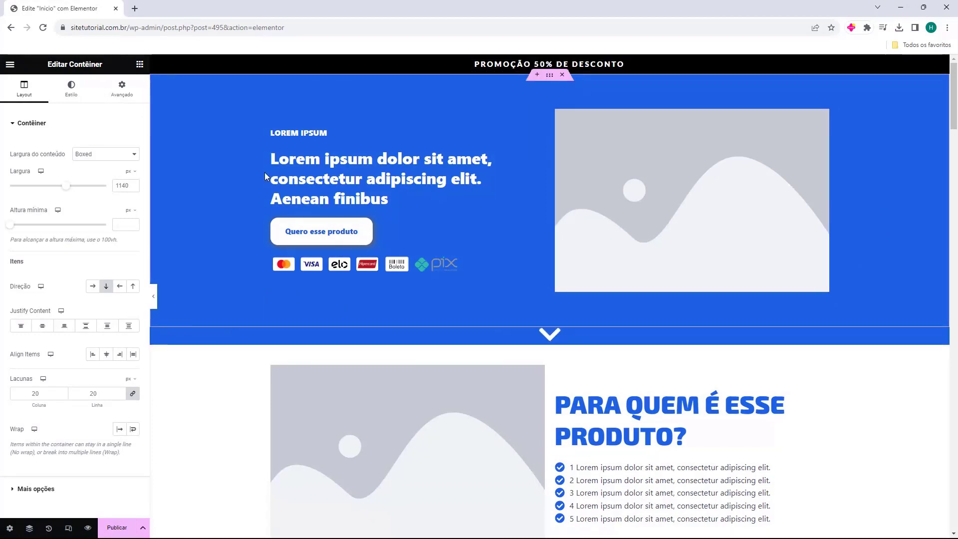
{"action": "scroll", "coordinate": [241, 155], "scroll_direction": "down", "scroll_amount": 4}
{"action": "scroll", "coordinate": [235, 122], "scroll_direction": "down", "scroll_amount": 9}
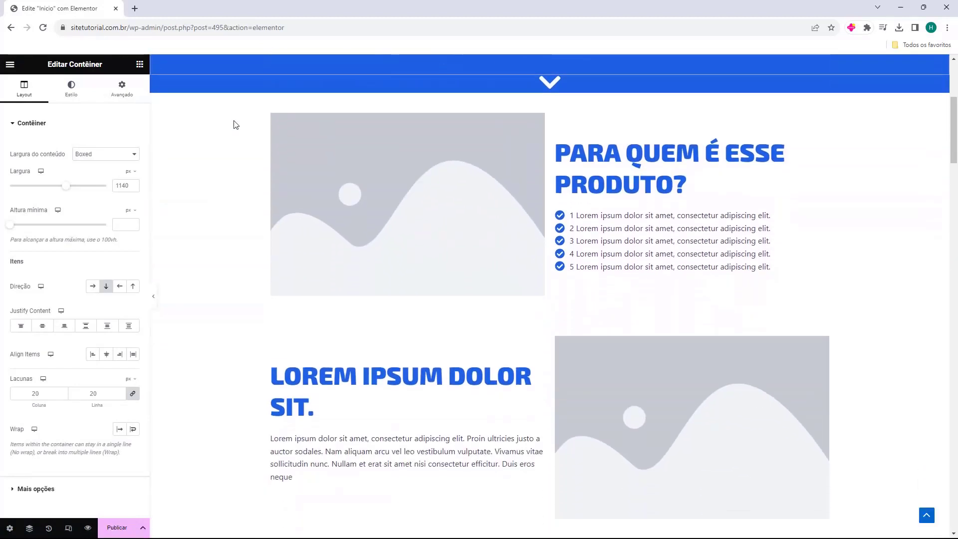
{"action": "scroll", "coordinate": [232, 115], "scroll_direction": "down", "scroll_amount": 5}
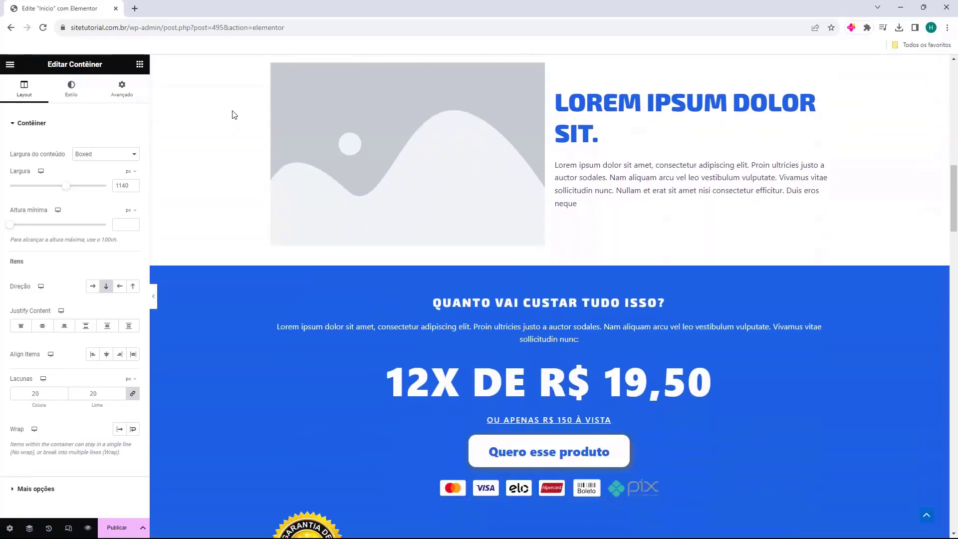
{"action": "scroll", "coordinate": [232, 115], "scroll_direction": "down", "scroll_amount": 15}
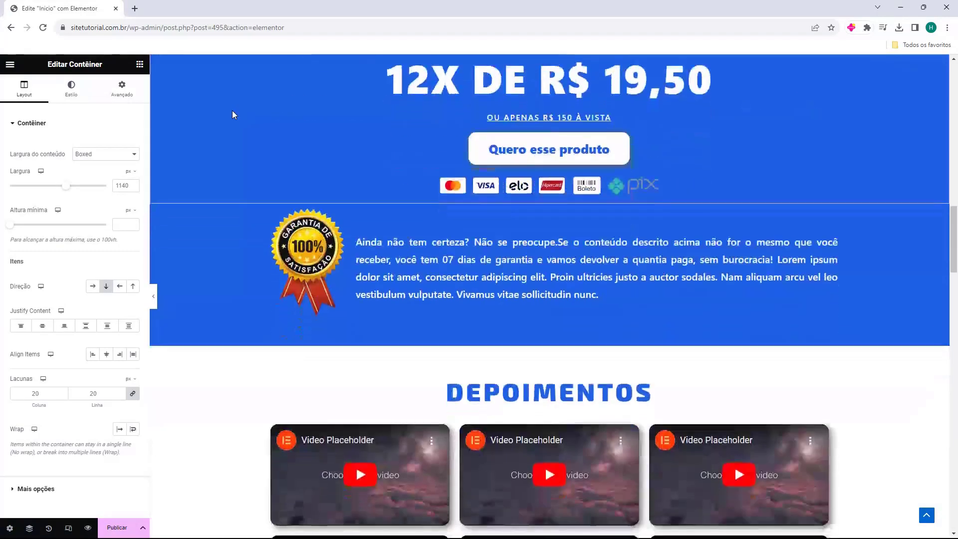
{"action": "scroll", "coordinate": [232, 115], "scroll_direction": "down", "scroll_amount": 14}
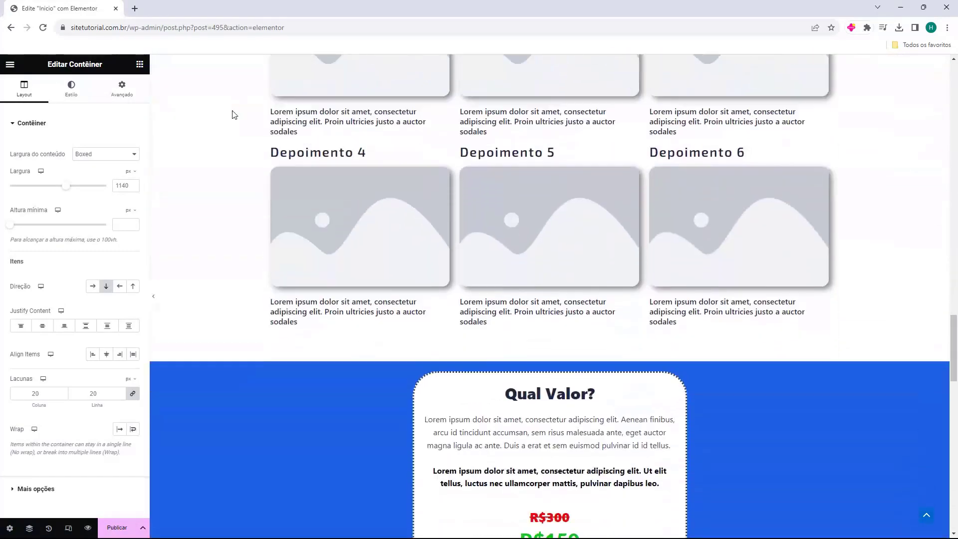
{"action": "scroll", "coordinate": [233, 115], "scroll_direction": "down", "scroll_amount": 13}
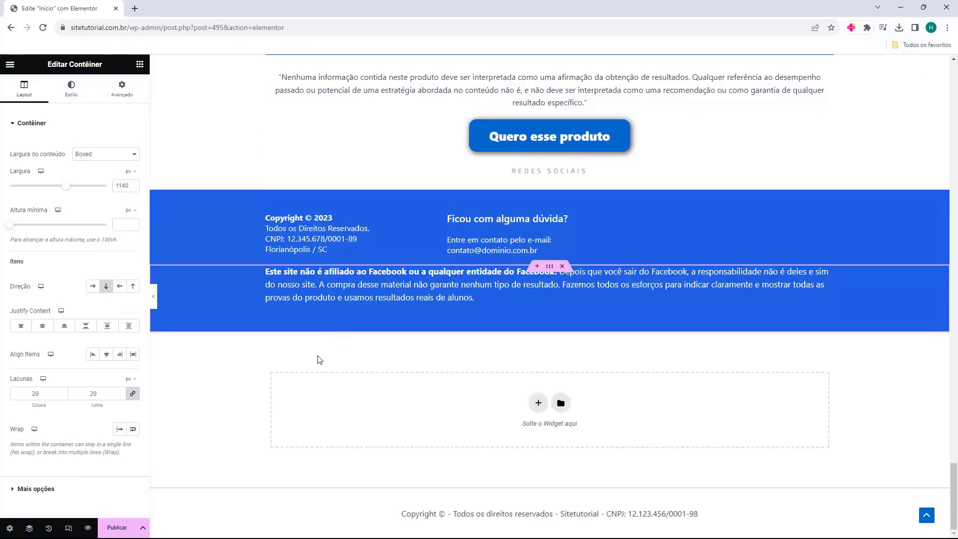
{"action": "scroll", "coordinate": [252, 330], "scroll_direction": "up", "scroll_amount": 16}
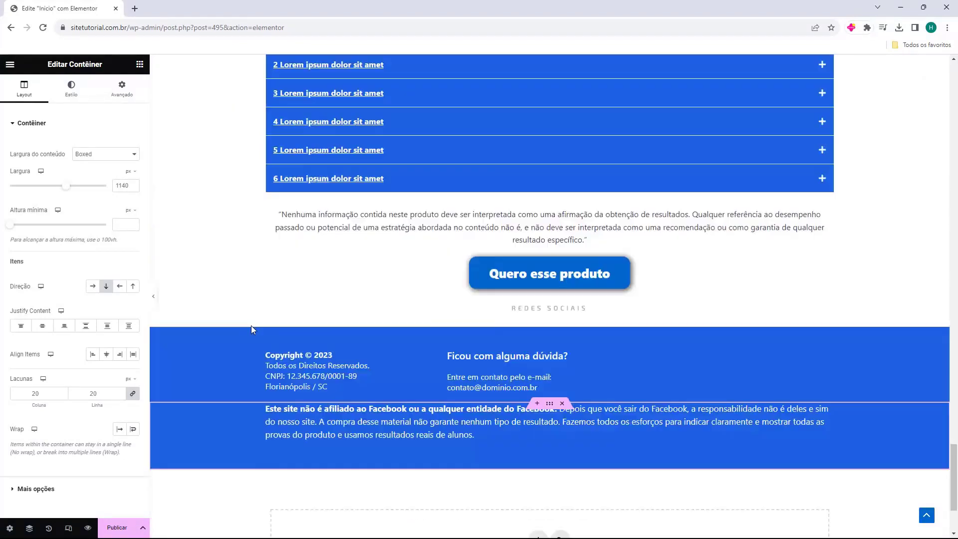
{"action": "scroll", "coordinate": [249, 324], "scroll_direction": "up", "scroll_amount": 20}
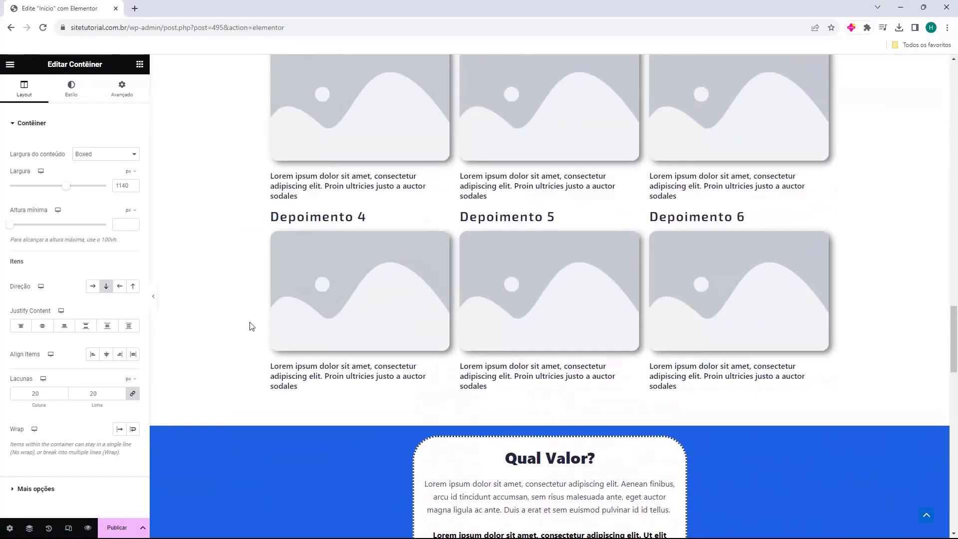
{"action": "scroll", "coordinate": [246, 308], "scroll_direction": "up", "scroll_amount": 3}
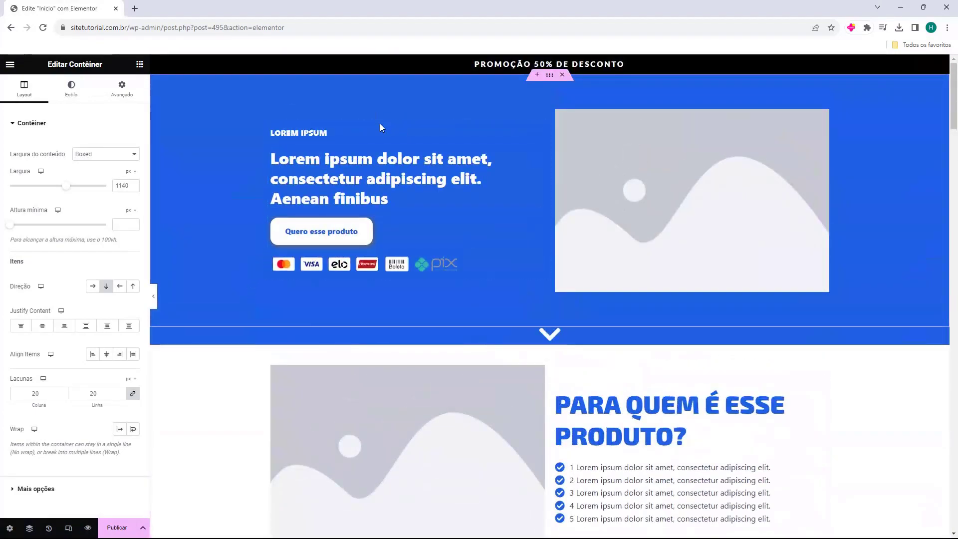
- Change the small hero label from LOREM IPSUM to 'Ebook'
{"action": "left_click", "coordinate": [294, 135]}
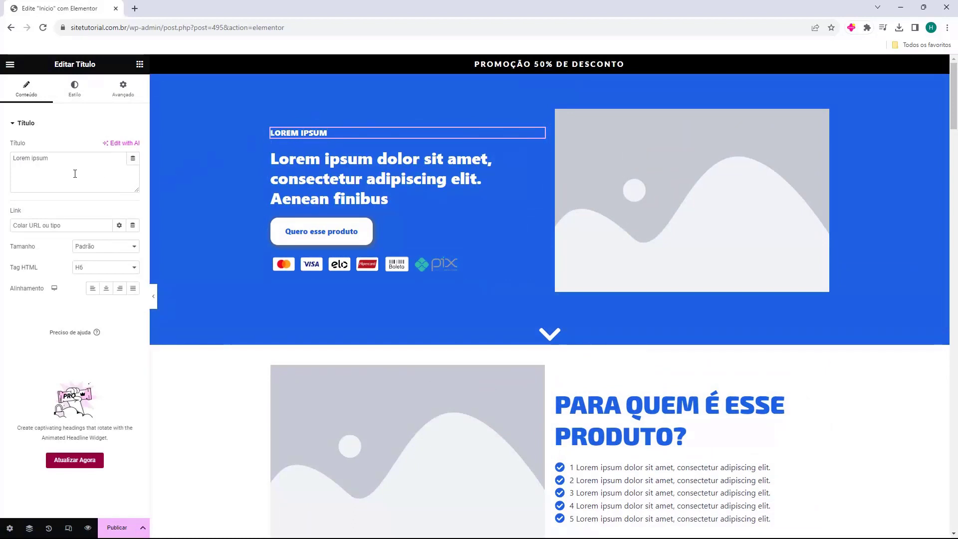
{"action": "left_click", "coordinate": [79, 158]}
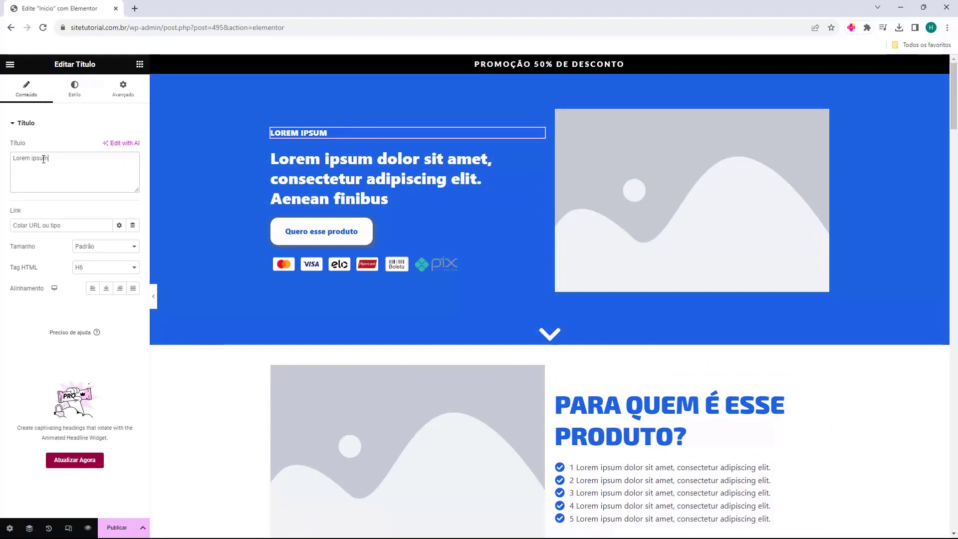
{"action": "left_click", "coordinate": [73, 169]}
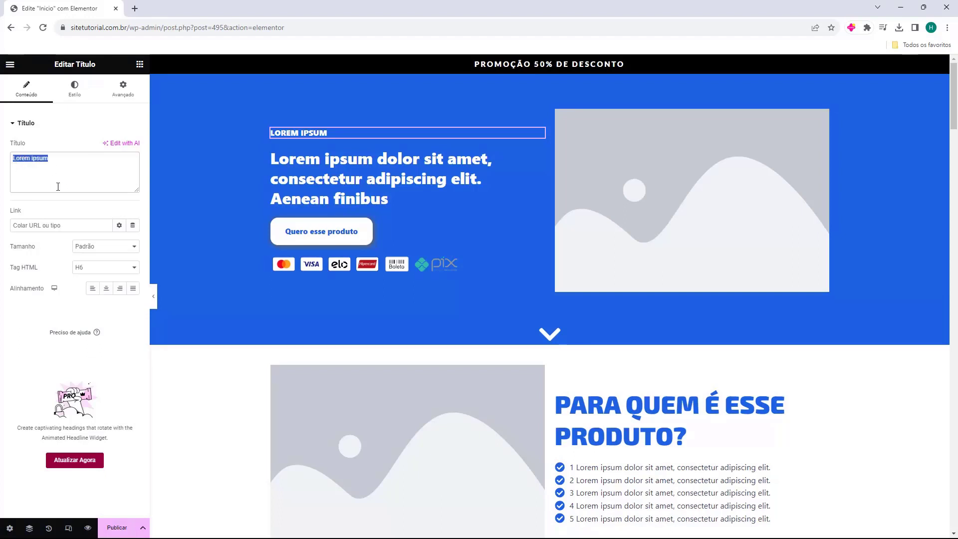
{"action": "type", "text": "Ebook"}
- Replace the main hero heading text with 'Como otimizar o seu Site'
{"action": "left_click", "coordinate": [273, 176]}
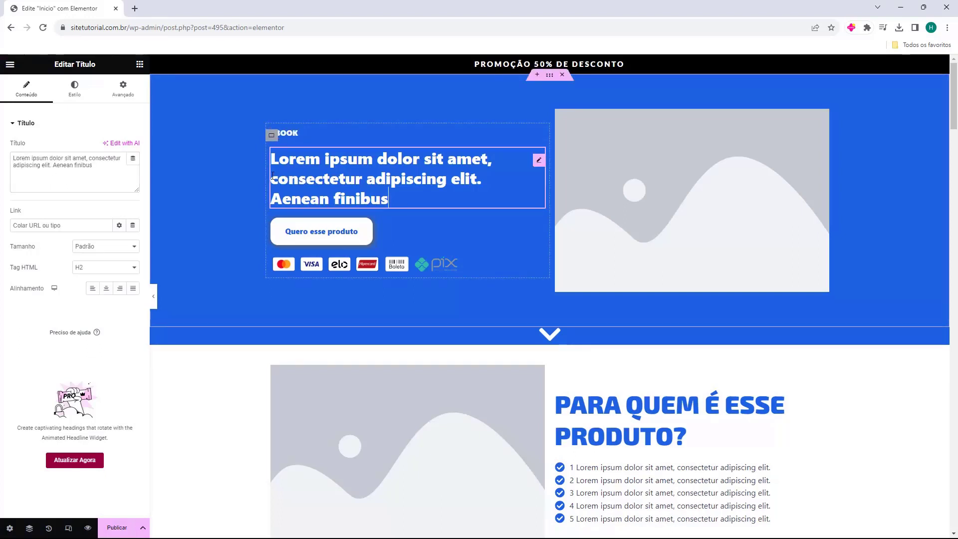
{"action": "triple_click", "coordinate": [73, 156]}
{"action": "type", "text": "Como otimizar o seu Site"}
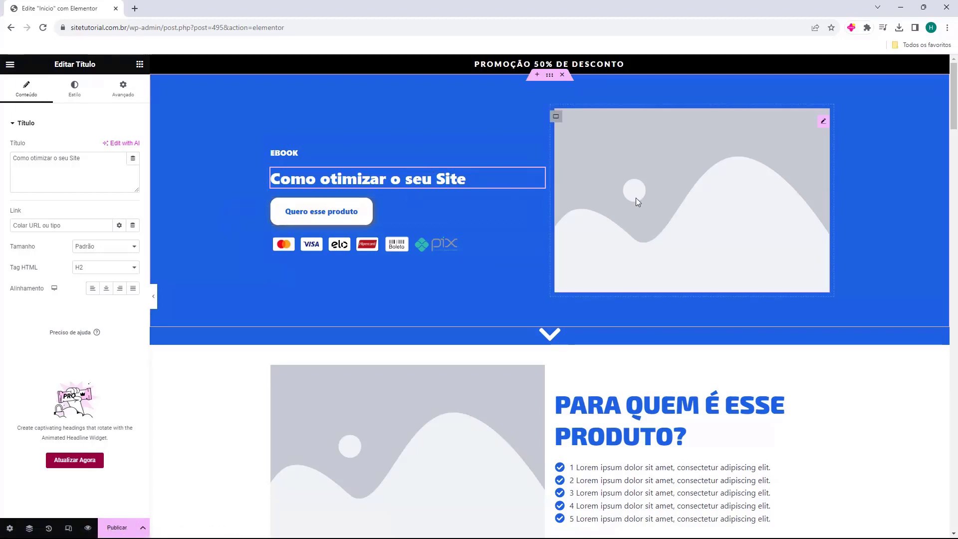
- Replace the hero placeholder image with the ebook picture 1.png from the media library
{"action": "left_click", "coordinate": [661, 171]}
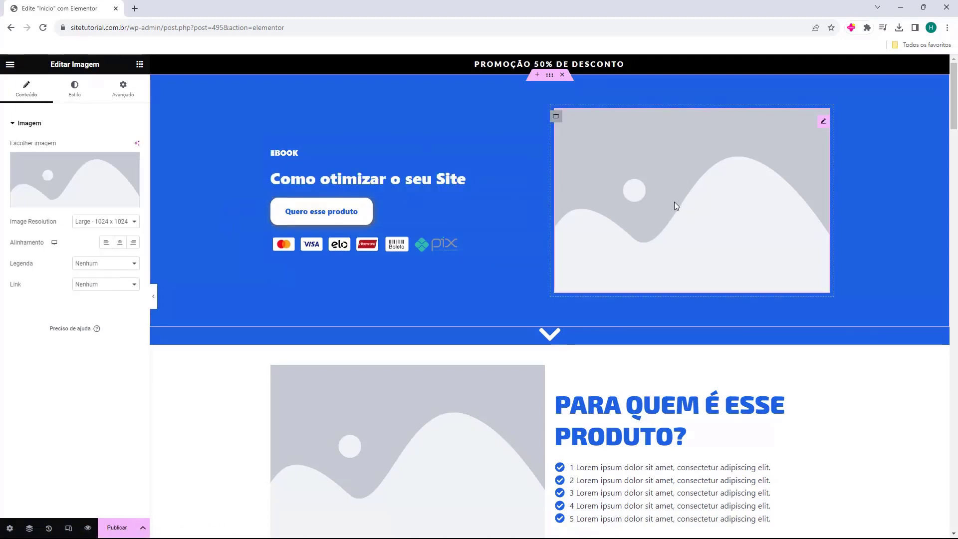
{"action": "mouse_move", "coordinate": [46, 166]}
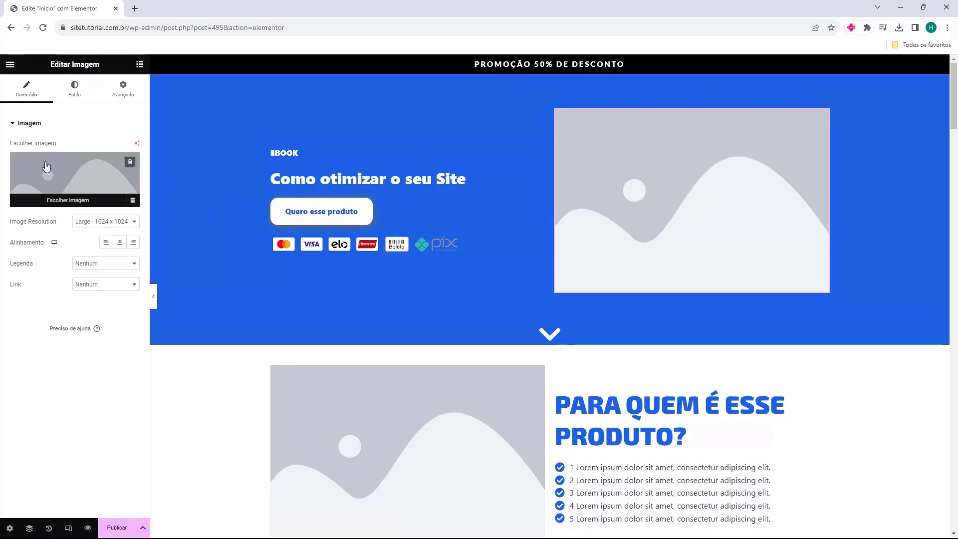
{"action": "left_click", "coordinate": [60, 171]}
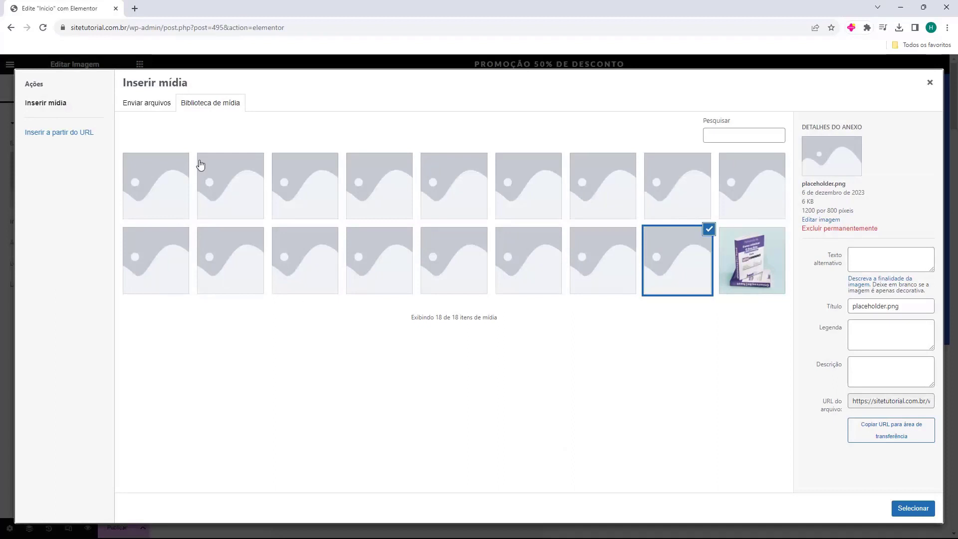
{"action": "left_click", "coordinate": [748, 285]}
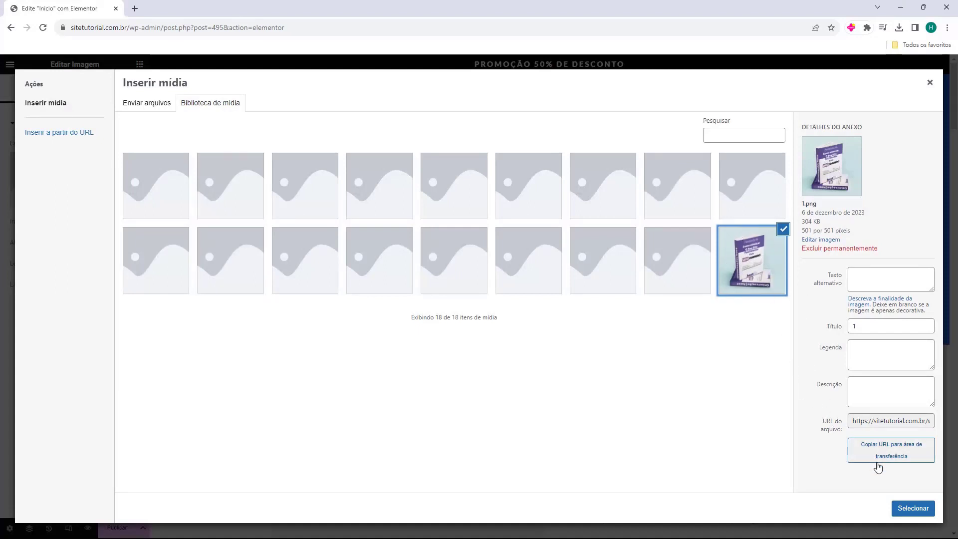
{"action": "left_click", "coordinate": [914, 508]}
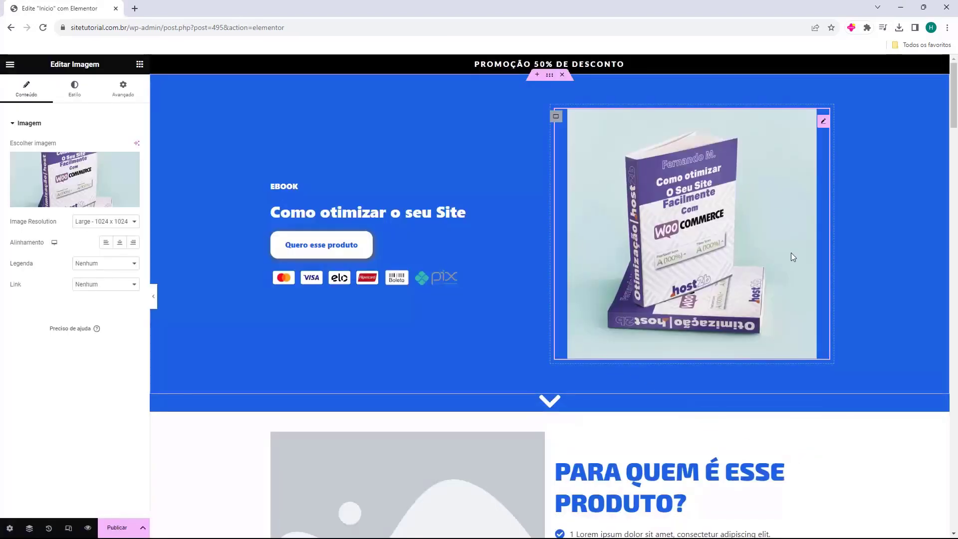
- Set the hero image resolution to Large - 1024 x 1024 after previewing other sizes
{"action": "left_click", "coordinate": [96, 224]}
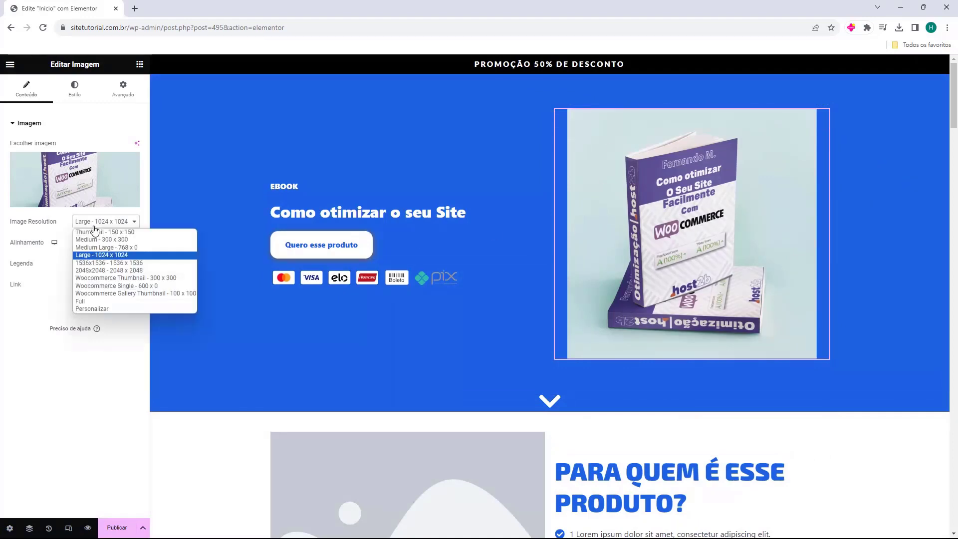
{"action": "left_click", "coordinate": [96, 232]}
{"action": "left_click", "coordinate": [95, 221]}
{"action": "left_click", "coordinate": [99, 239]}
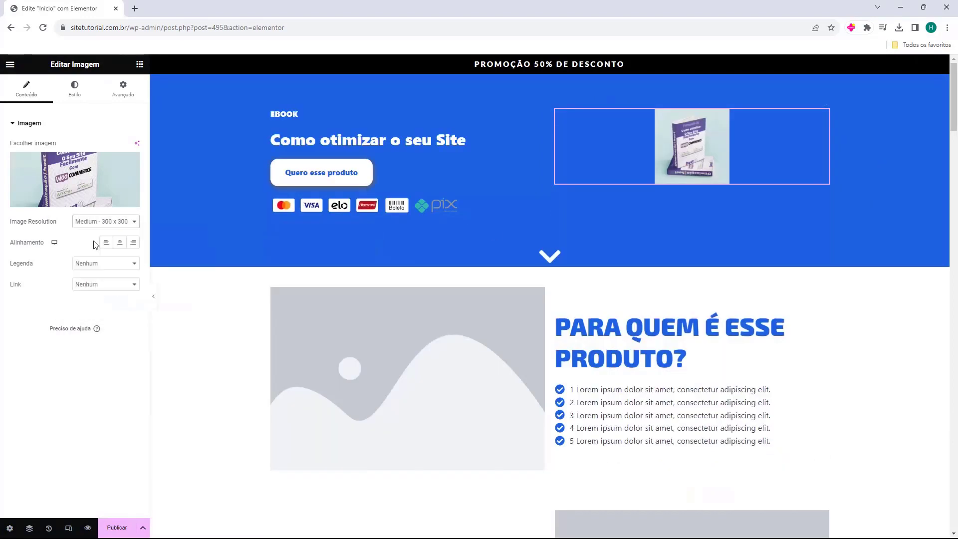
{"action": "left_click", "coordinate": [102, 224]}
{"action": "left_click", "coordinate": [96, 248]}
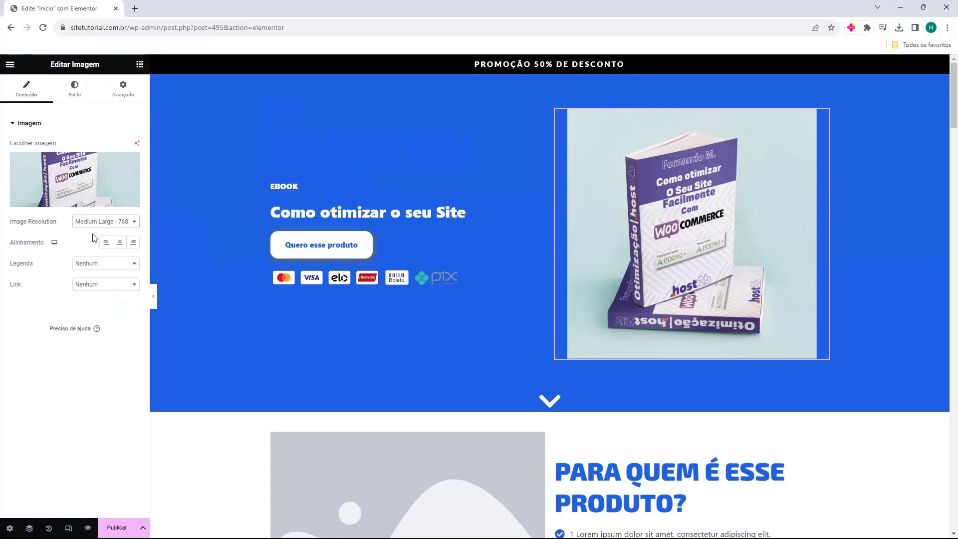
{"action": "key", "text": "Down"}
{"action": "scroll", "coordinate": [233, 229], "scroll_direction": "down", "scroll_amount": 4}
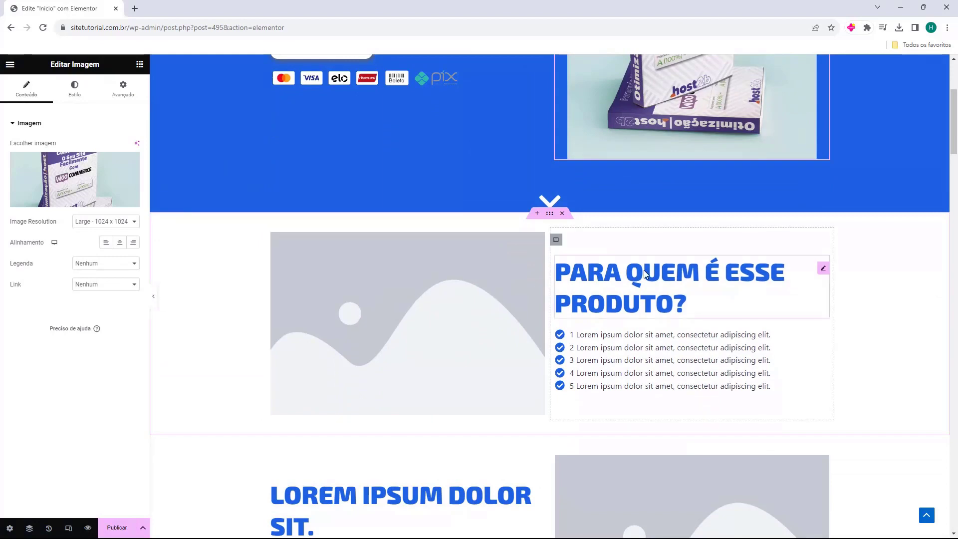
{"action": "scroll", "coordinate": [644, 273], "scroll_direction": "down", "scroll_amount": 8}
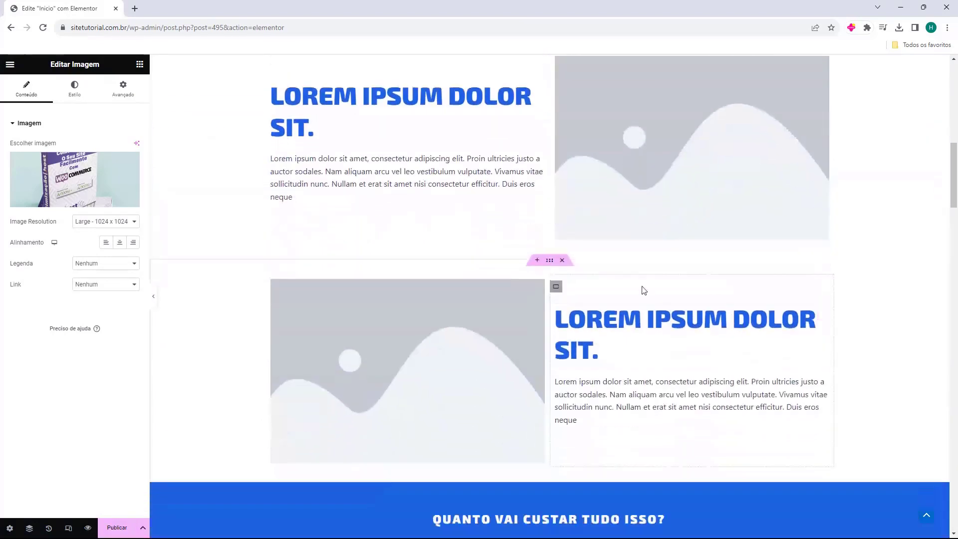
{"action": "scroll", "coordinate": [644, 291], "scroll_direction": "down", "scroll_amount": 6}
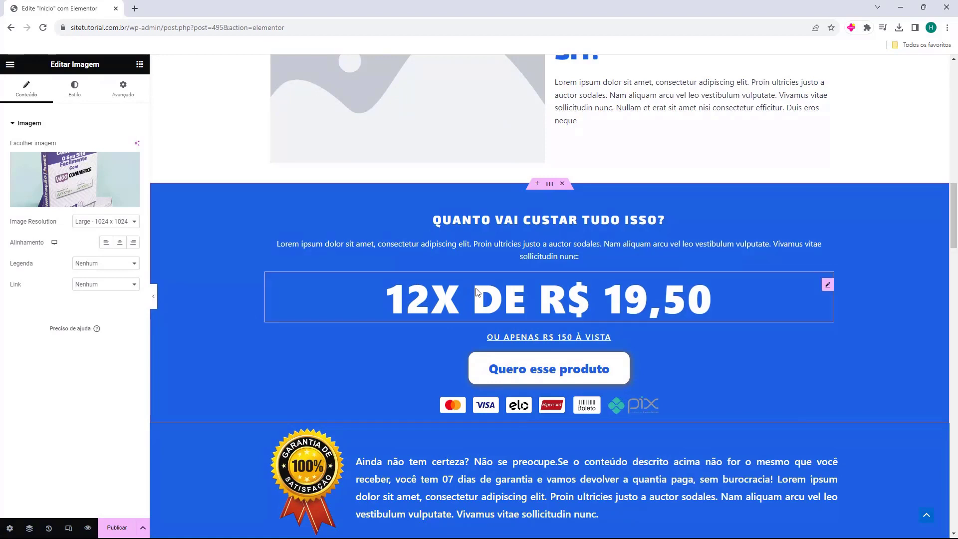
{"action": "scroll", "coordinate": [549, 299], "scroll_direction": "down", "scroll_amount": 2}
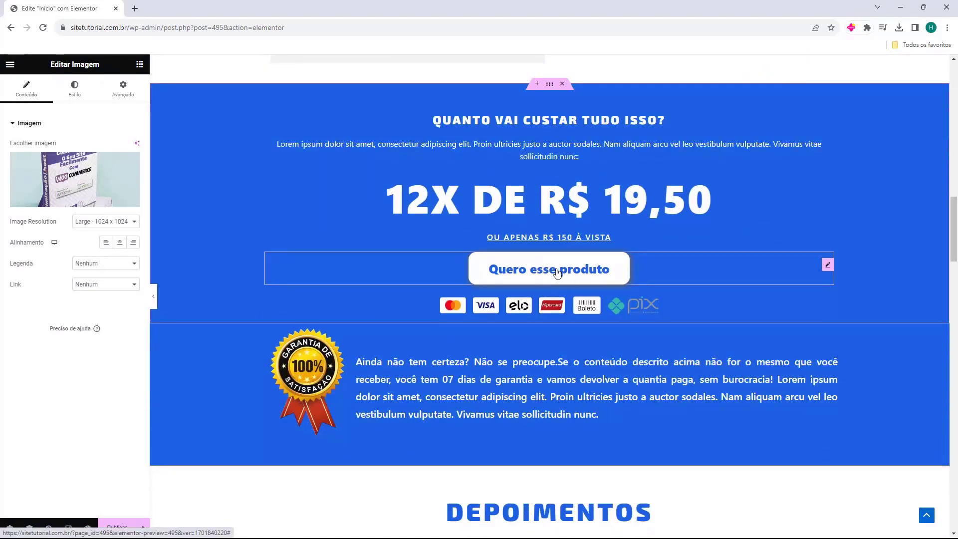
{"action": "scroll", "coordinate": [557, 273], "scroll_direction": "down", "scroll_amount": 3}
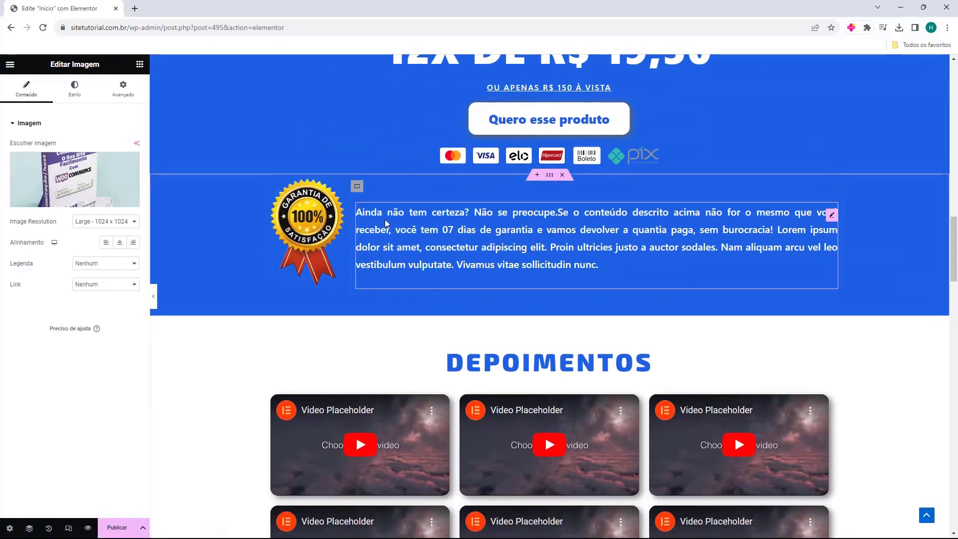
{"action": "scroll", "coordinate": [307, 260], "scroll_direction": "down", "scroll_amount": 2}
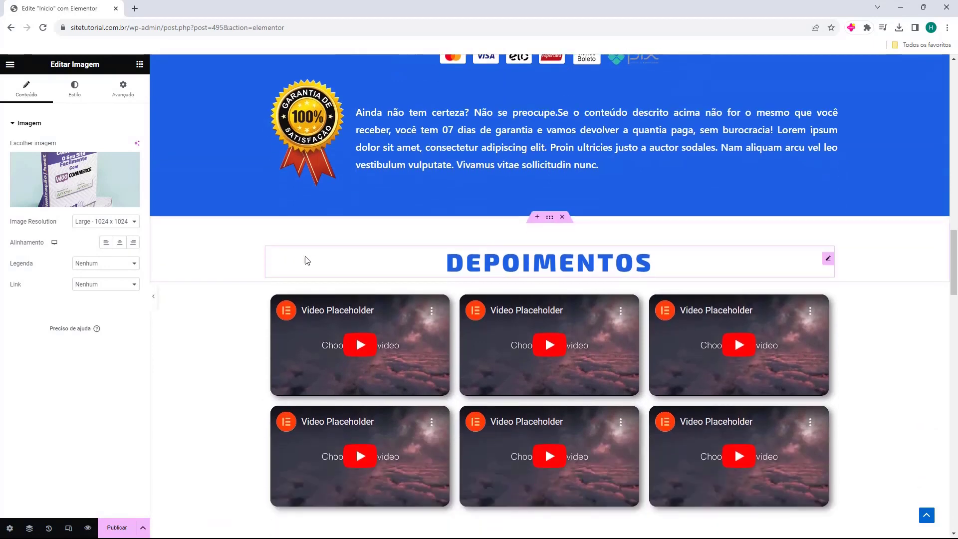
{"action": "scroll", "coordinate": [307, 260], "scroll_direction": "down", "scroll_amount": 7}
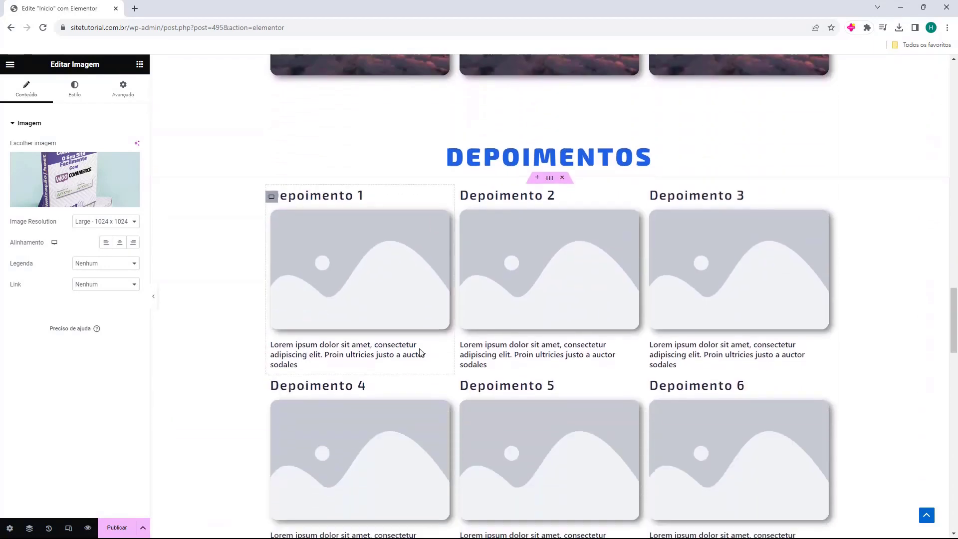
{"action": "scroll", "coordinate": [379, 211], "scroll_direction": "down", "scroll_amount": 5}
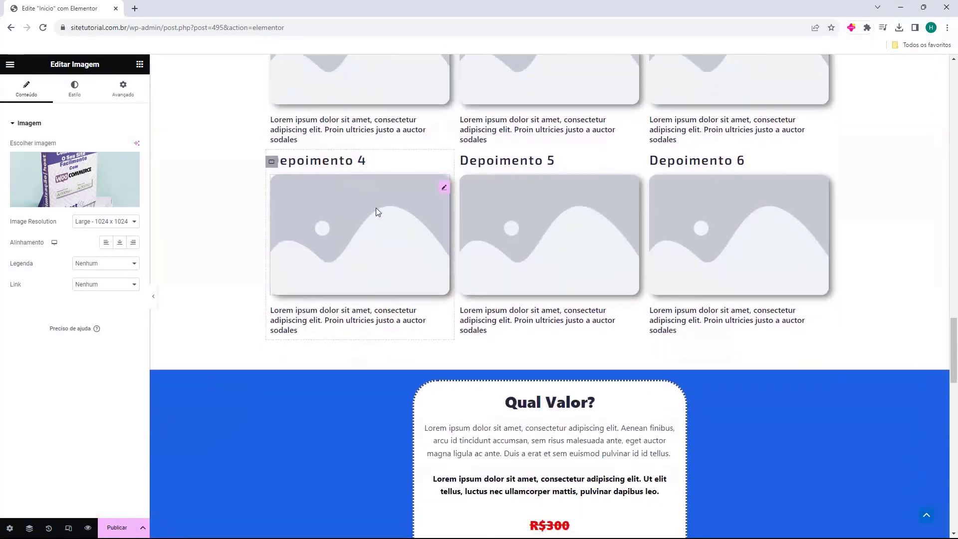
{"action": "scroll", "coordinate": [377, 212], "scroll_direction": "down", "scroll_amount": 4}
{"action": "scroll", "coordinate": [499, 191], "scroll_direction": "down", "scroll_amount": 1}
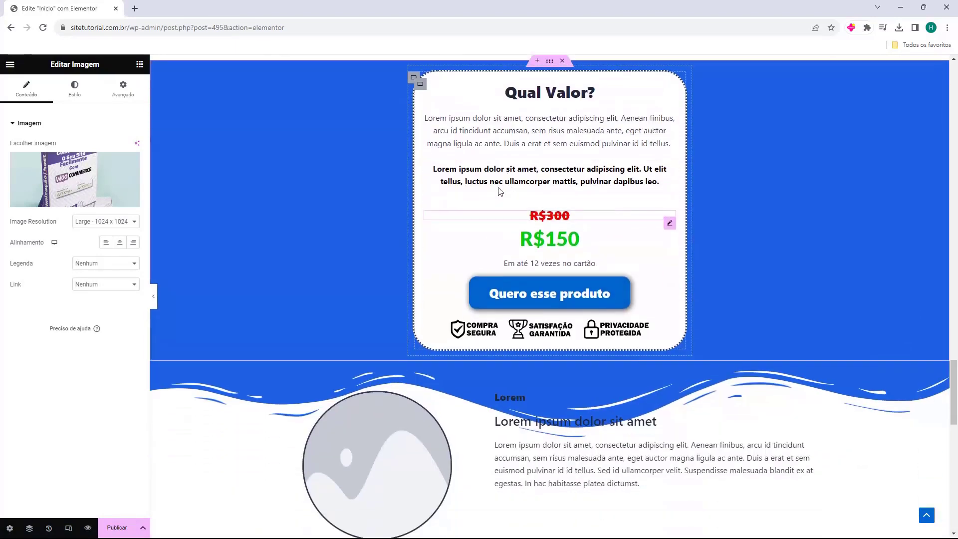
{"action": "scroll", "coordinate": [499, 191], "scroll_direction": "down", "scroll_amount": 3}
{"action": "scroll", "coordinate": [460, 269], "scroll_direction": "down", "scroll_amount": 3}
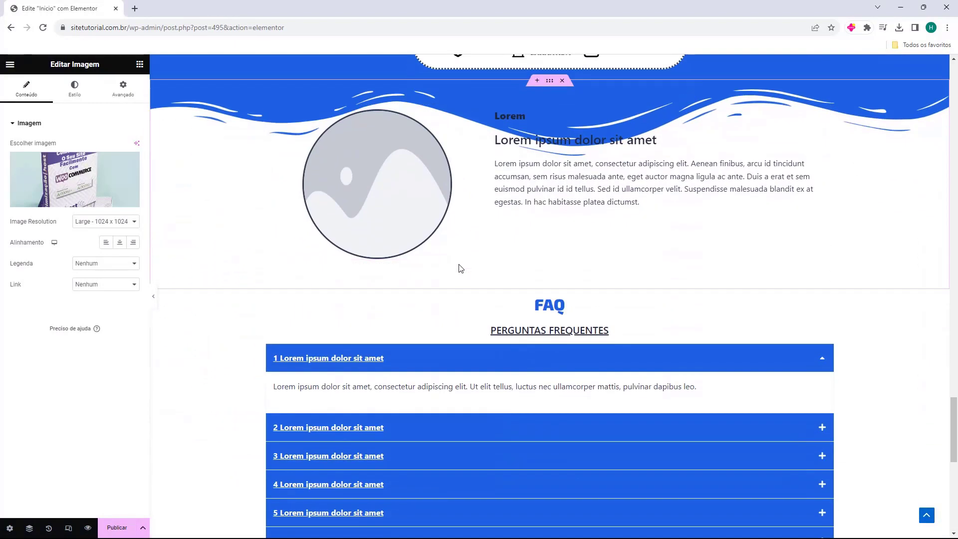
{"action": "scroll", "coordinate": [460, 269], "scroll_direction": "down", "scroll_amount": 6}
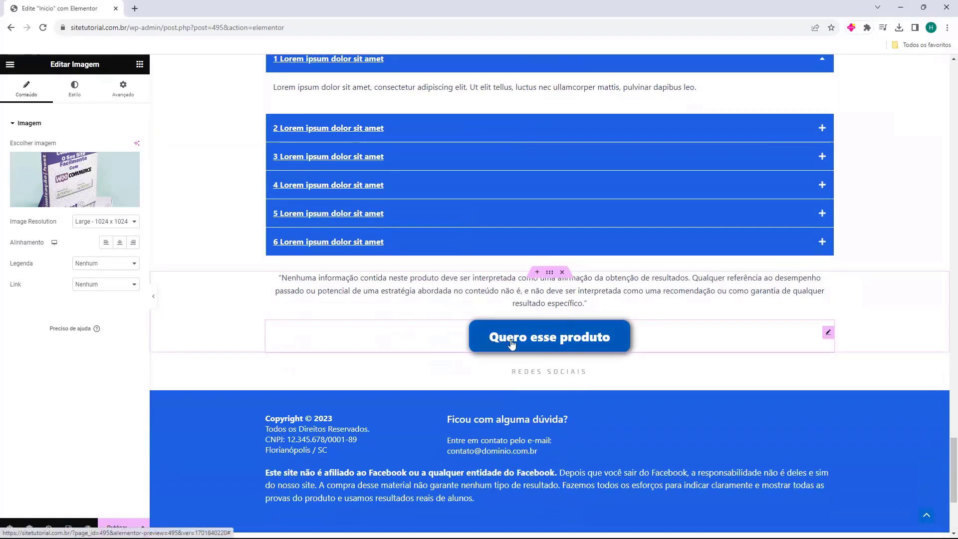
{"action": "scroll", "coordinate": [532, 350], "scroll_direction": "down", "scroll_amount": 1}
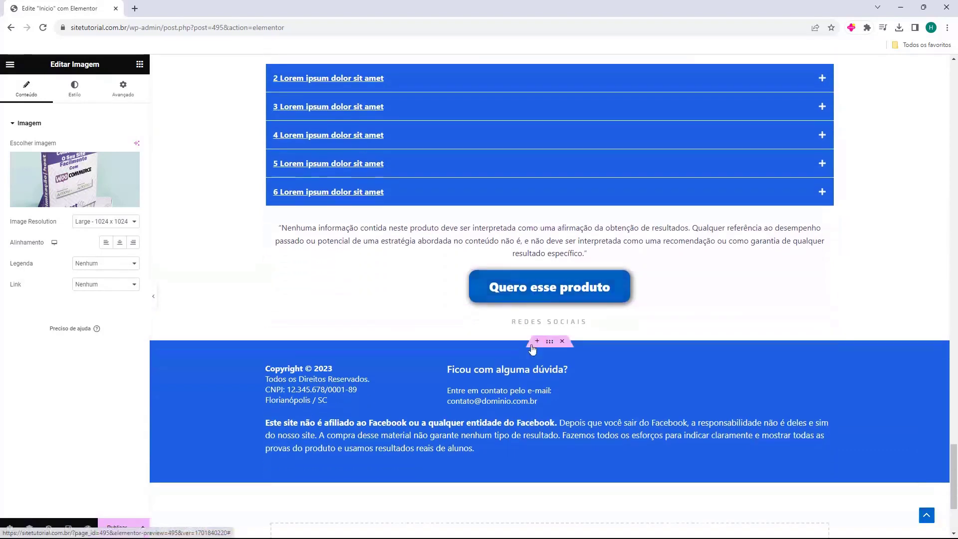
{"action": "scroll", "coordinate": [329, 356], "scroll_direction": "up", "scroll_amount": 20}
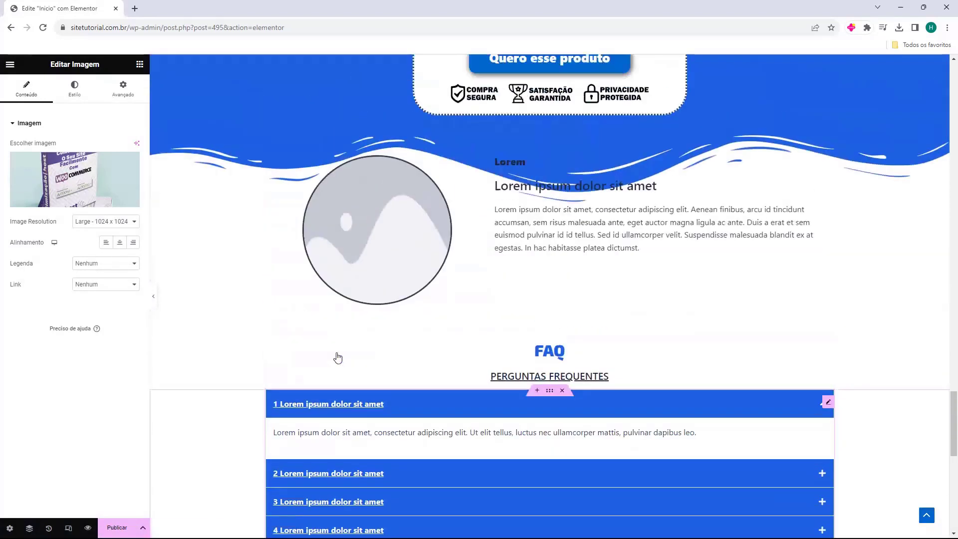
{"action": "scroll", "coordinate": [231, 235], "scroll_direction": "up", "scroll_amount": 20}
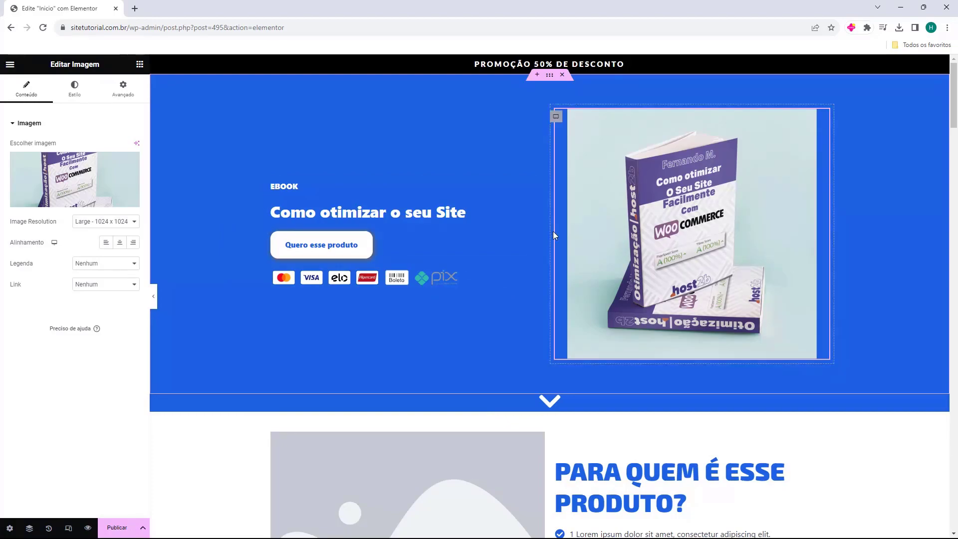
{"action": "scroll", "coordinate": [523, 234], "scroll_direction": "down", "scroll_amount": 10}
{"action": "scroll", "coordinate": [523, 235], "scroll_direction": "down", "scroll_amount": 20}
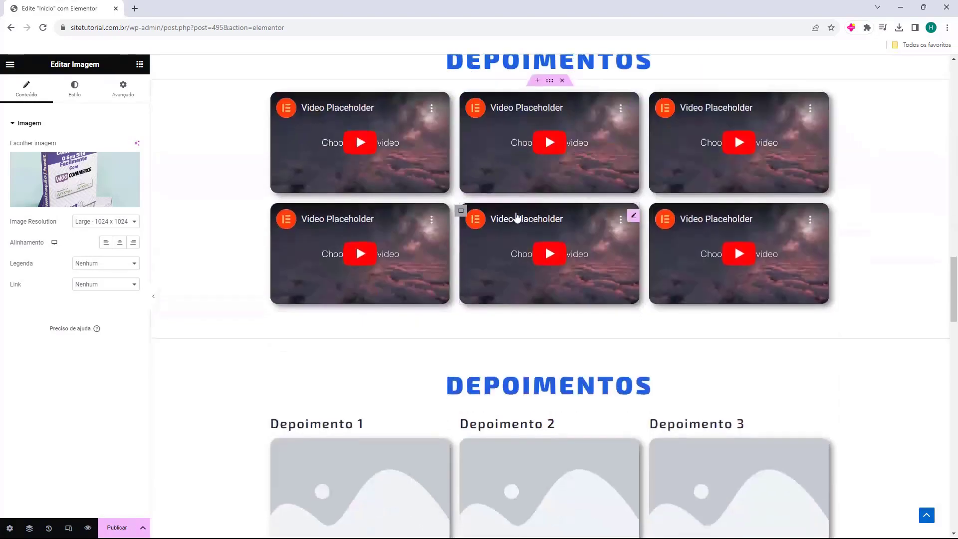
{"action": "scroll", "coordinate": [549, 299], "scroll_direction": "down", "scroll_amount": 10}
{"action": "scroll", "coordinate": [422, 355], "scroll_direction": "up", "scroll_amount": 20}
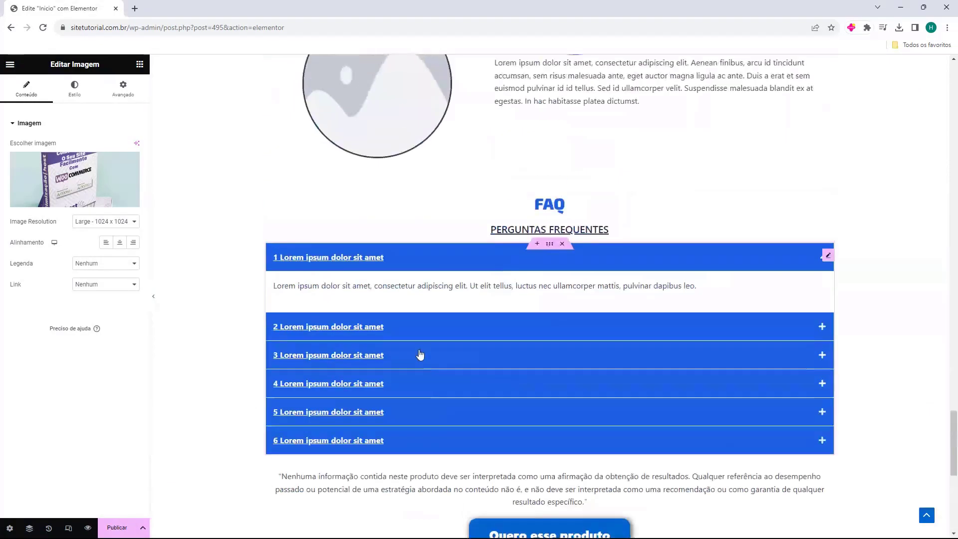
{"action": "scroll", "coordinate": [352, 333], "scroll_direction": "up", "scroll_amount": 20}
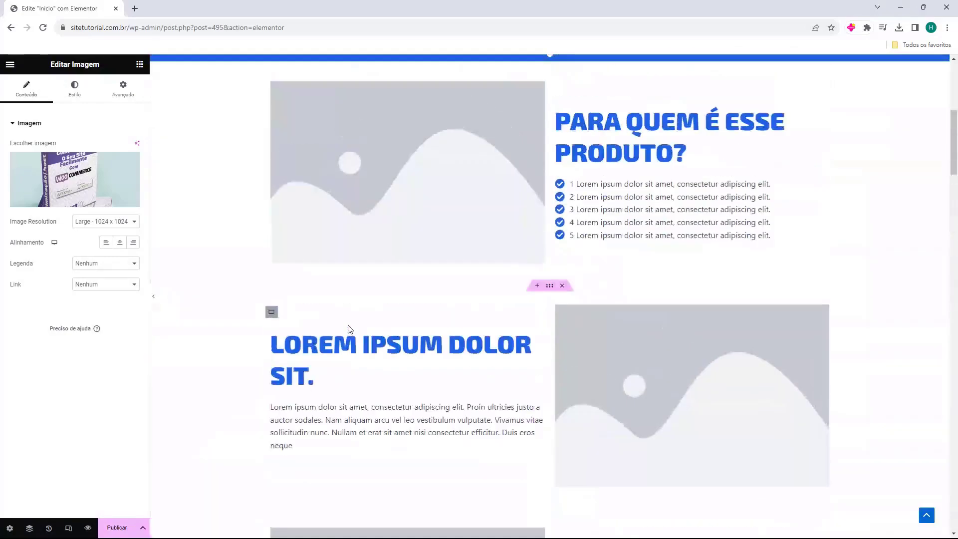
{"action": "scroll", "coordinate": [593, 207], "scroll_direction": "down", "scroll_amount": 20}
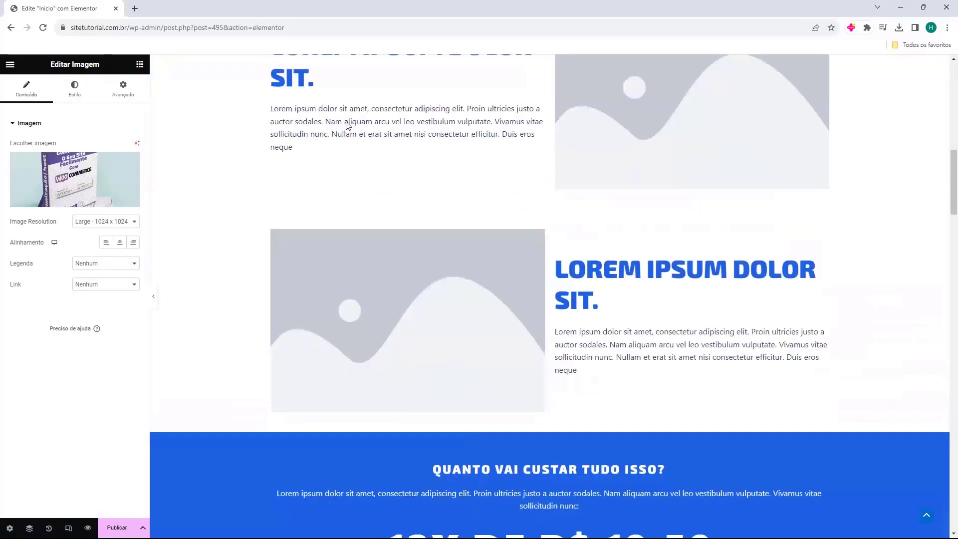
{"action": "scroll", "coordinate": [697, 331], "scroll_direction": "down", "scroll_amount": 10}
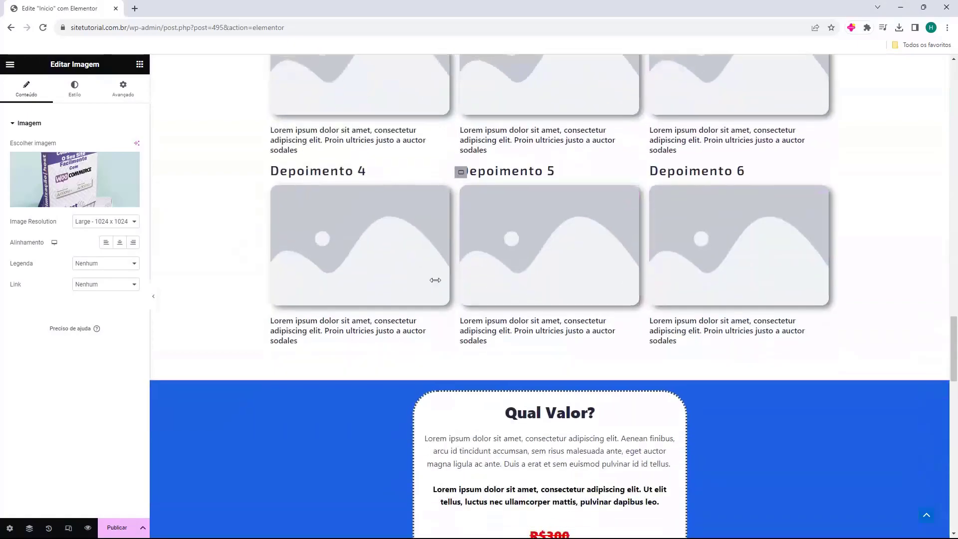
{"action": "scroll", "coordinate": [402, 167], "scroll_direction": "up", "scroll_amount": 7}
{"action": "scroll", "coordinate": [734, 305], "scroll_direction": "down", "scroll_amount": 14}
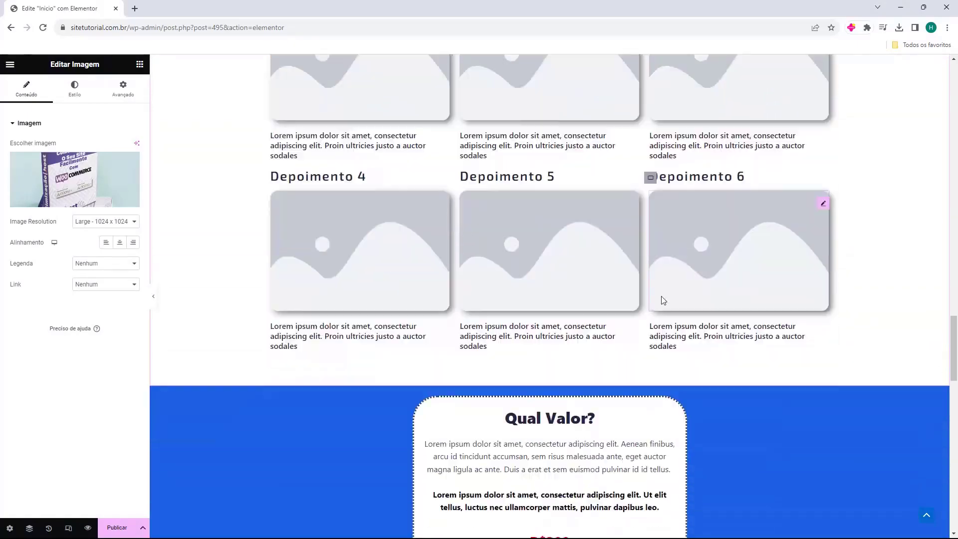
{"action": "scroll", "coordinate": [624, 302], "scroll_direction": "up", "scroll_amount": 7}
{"action": "scroll", "coordinate": [408, 257], "scroll_direction": "up", "scroll_amount": 20}
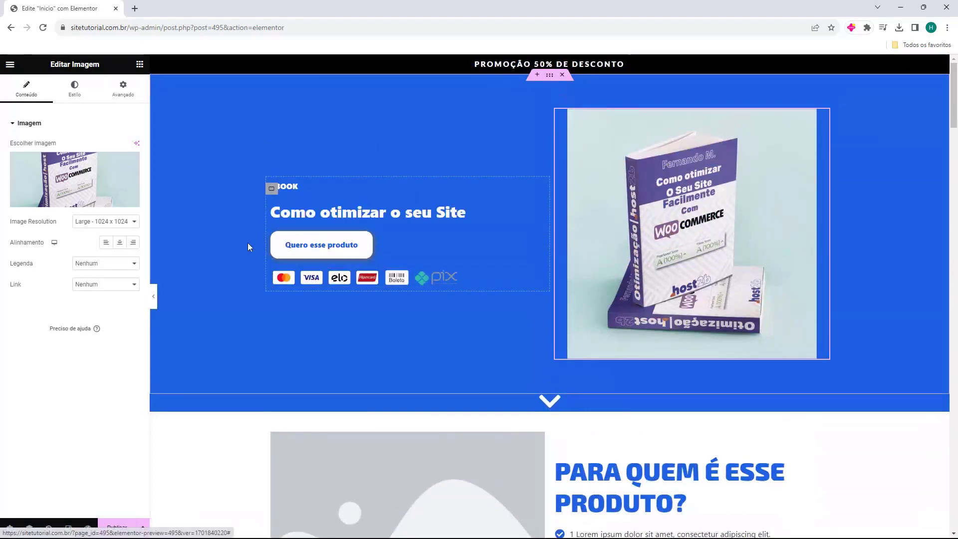
- Replace the hero button's # link with the sitetutorial.com.br/?add-to-cart=453 URL
{"action": "left_click", "coordinate": [322, 248]}
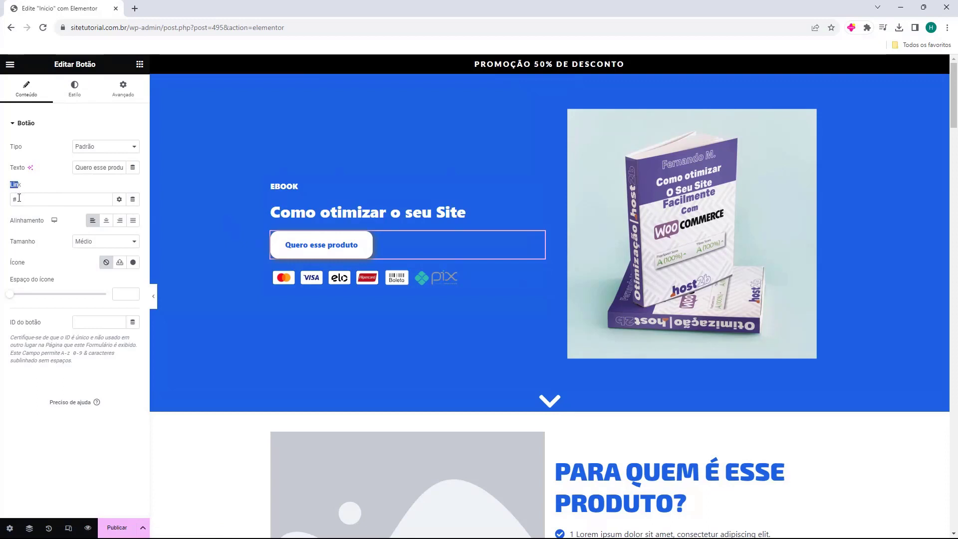
{"action": "left_click_drag", "start_coordinate": [19, 198], "coordinate": [12, 203]}
{"action": "key", "text": "BackSpace"}
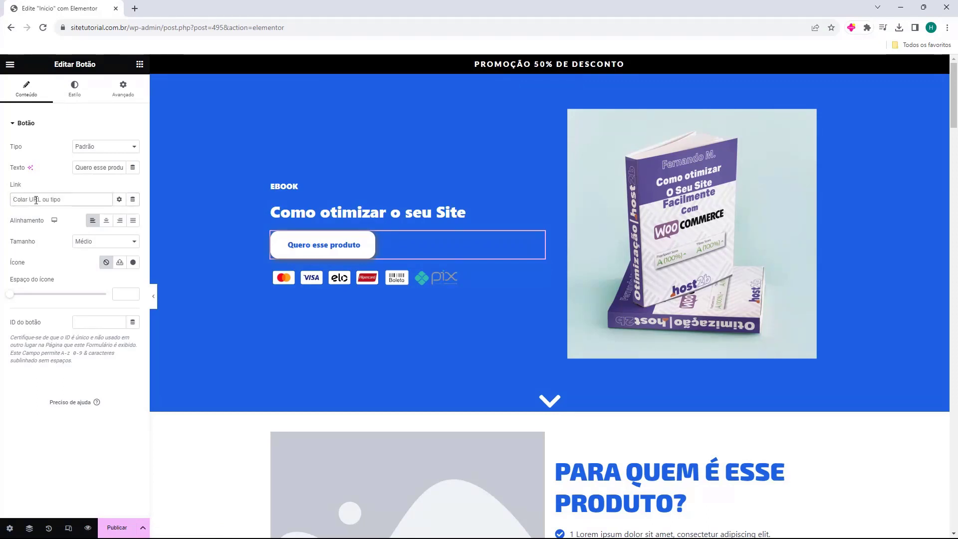
{"action": "key", "text": "ctrl+v"}
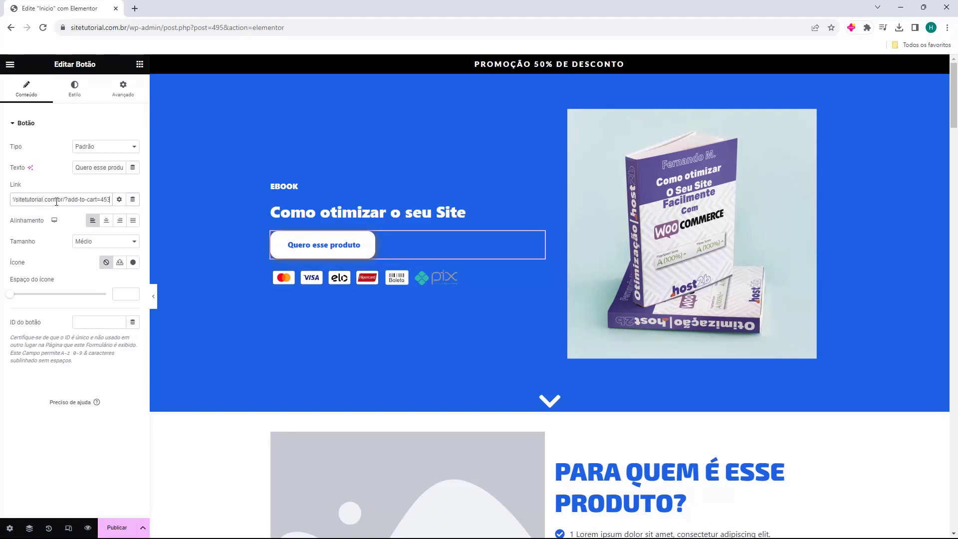
{"action": "left_click_drag", "start_coordinate": [64, 199], "coordinate": [6, 204]}
{"action": "left_click", "coordinate": [31, 200]}
{"action": "left_click_drag", "start_coordinate": [42, 199], "coordinate": [111, 199]}
{"action": "left_click", "coordinate": [71, 201]}
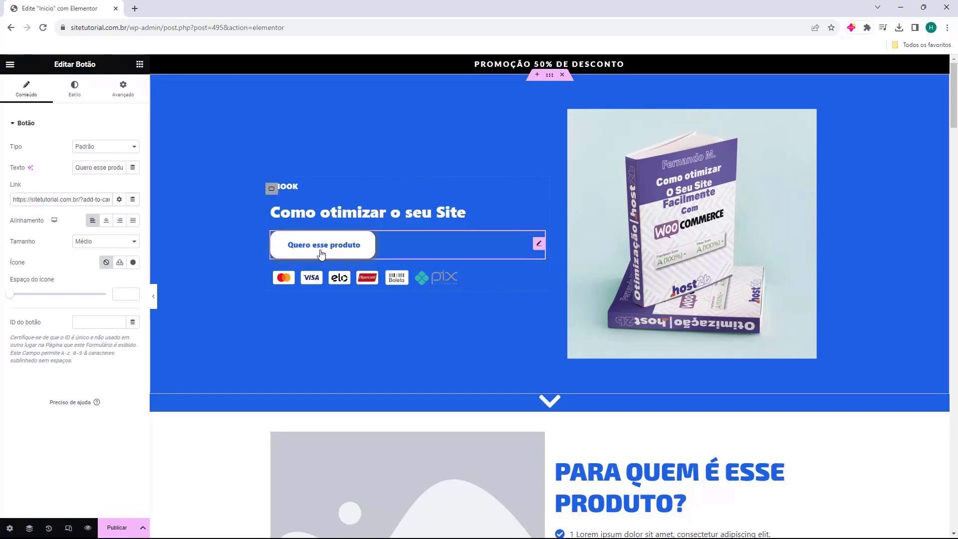
- Paste the add-to-cart URL into the pricing section's Quero esse produto button link
{"action": "scroll", "coordinate": [349, 210], "scroll_direction": "down", "scroll_amount": 12}
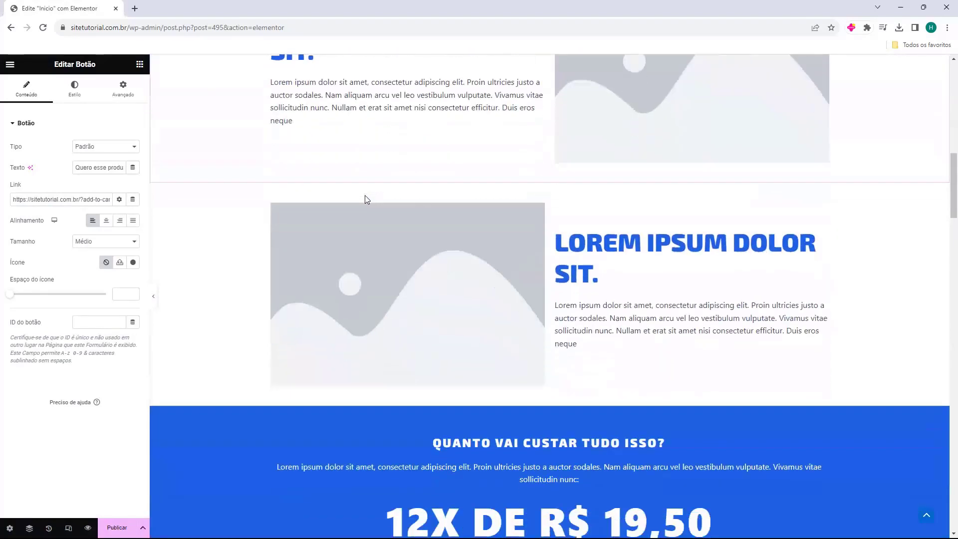
{"action": "scroll", "coordinate": [367, 200], "scroll_direction": "down", "scroll_amount": 5}
{"action": "left_click", "coordinate": [536, 322]}
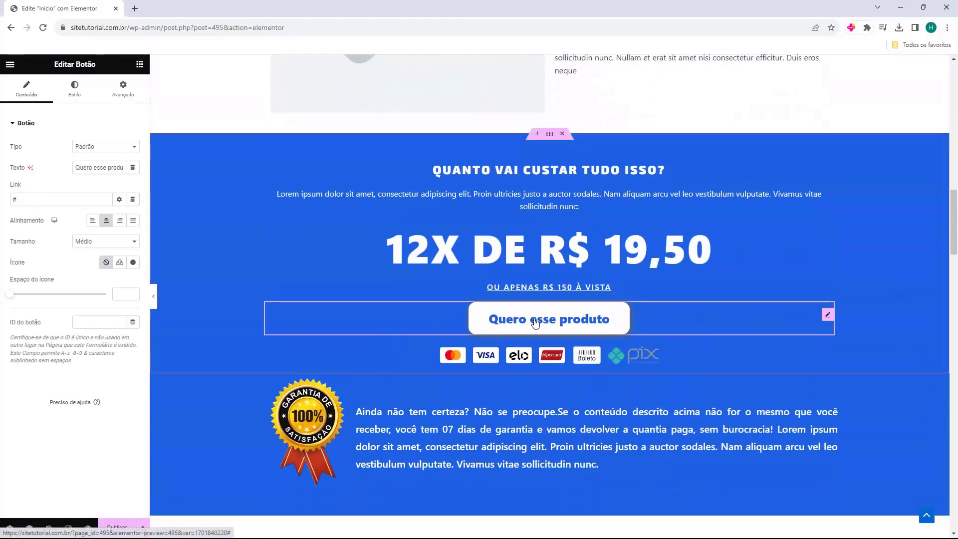
{"action": "left_click", "coordinate": [53, 202]}
{"action": "key", "text": "ctrl+a"}
{"action": "key", "text": "ctrl+v"}
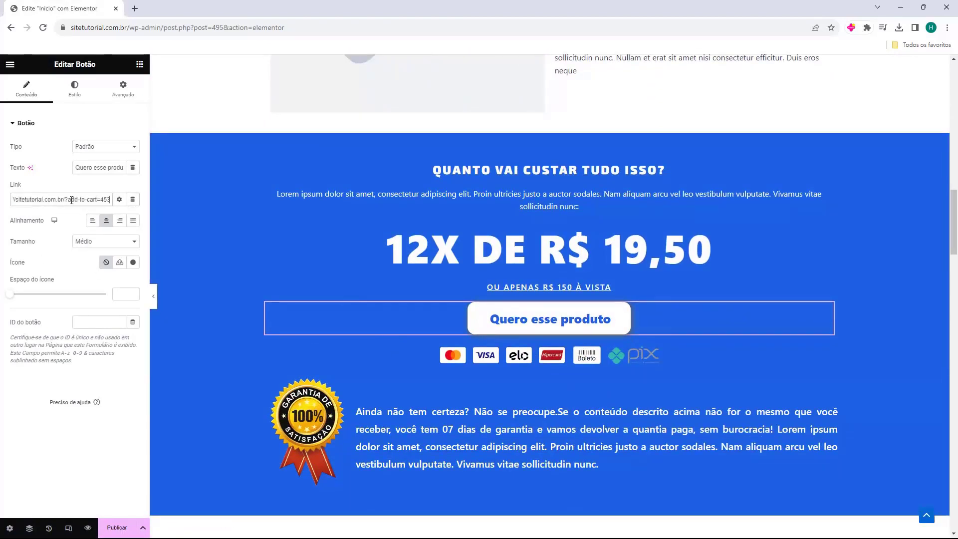
- Paste the add-to-cart URL into the Qual Valor? card and FAQ buttons' links
{"action": "scroll", "coordinate": [379, 208], "scroll_direction": "down", "scroll_amount": 20}
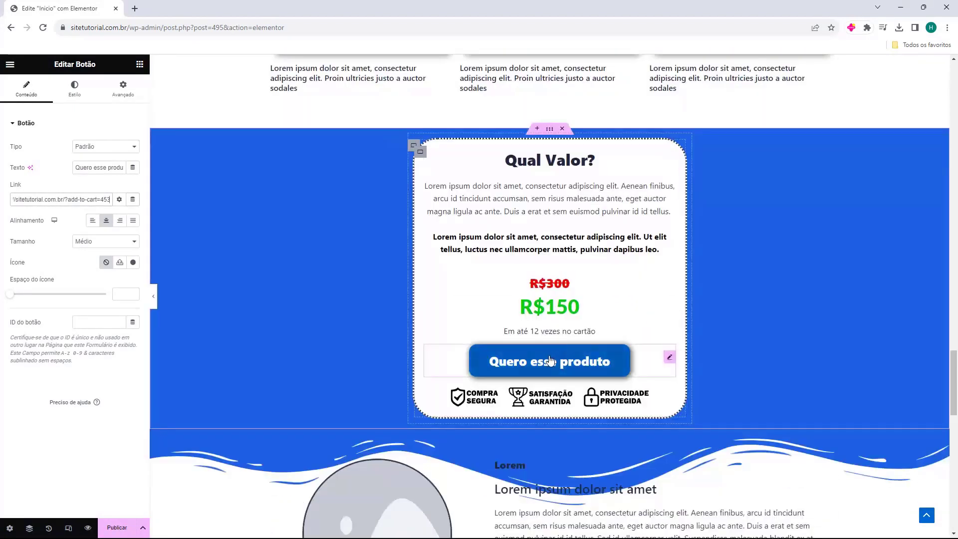
{"action": "left_click", "coordinate": [551, 361]}
{"action": "left_click", "coordinate": [46, 203]}
{"action": "key", "text": "ctrl+a"}
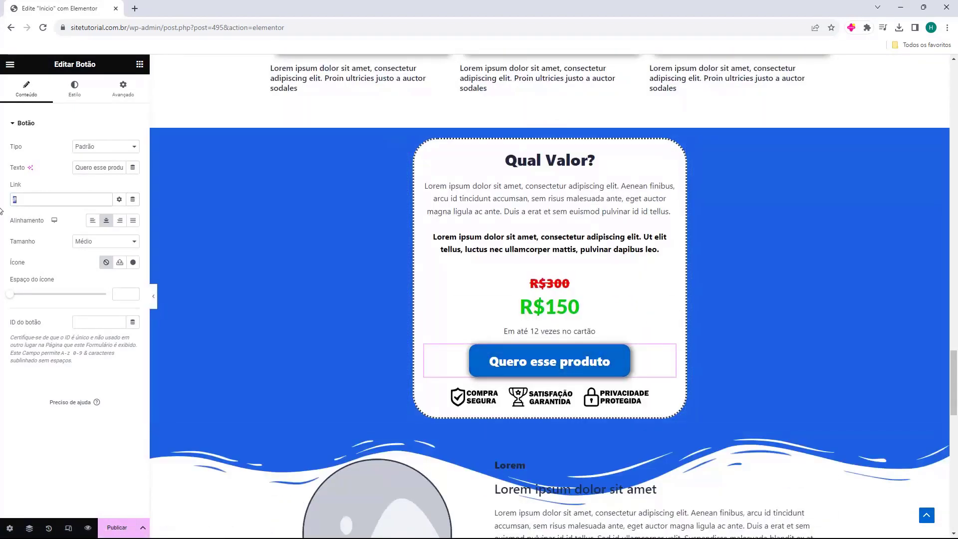
{"action": "type", "text": "https://sitetutorial.com.br/?add-to-cart=453"}
{"action": "scroll", "coordinate": [377, 262], "scroll_direction": "down", "scroll_amount": 10}
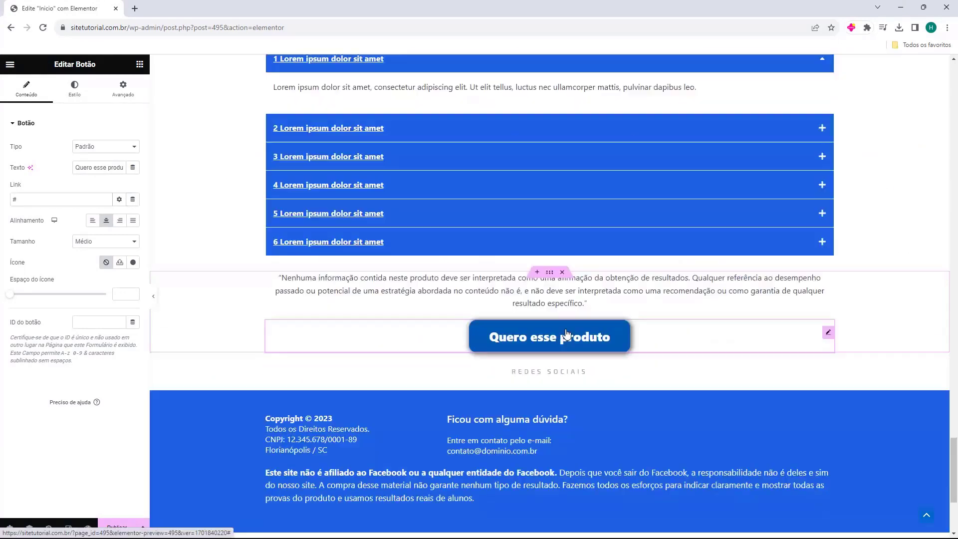
{"action": "left_click", "coordinate": [549, 337]}
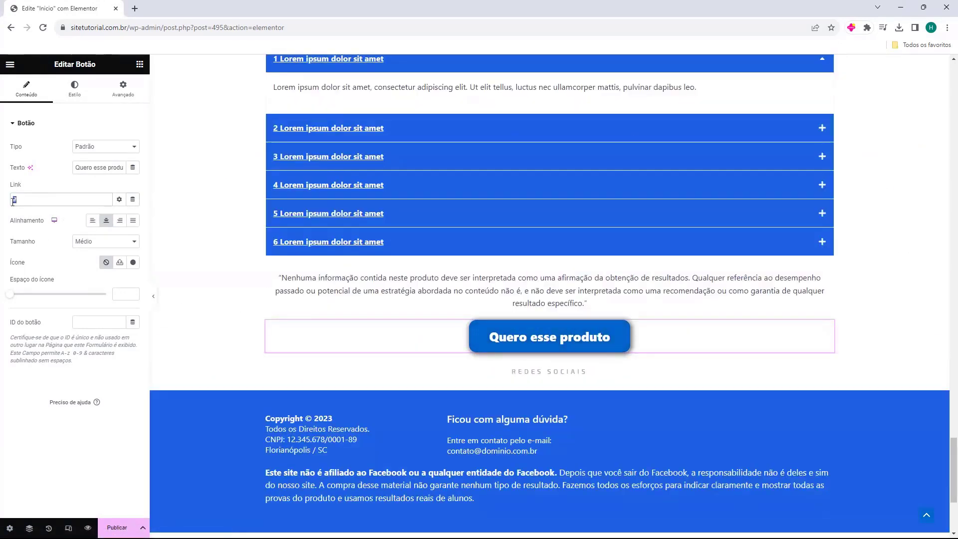
{"action": "key", "text": "ctrl+v"}
- Inspect the footer copyright, contact, disclaimer and Ficou com alguma dúvida? blocks
{"action": "scroll", "coordinate": [297, 347], "scroll_direction": "down", "scroll_amount": 2}
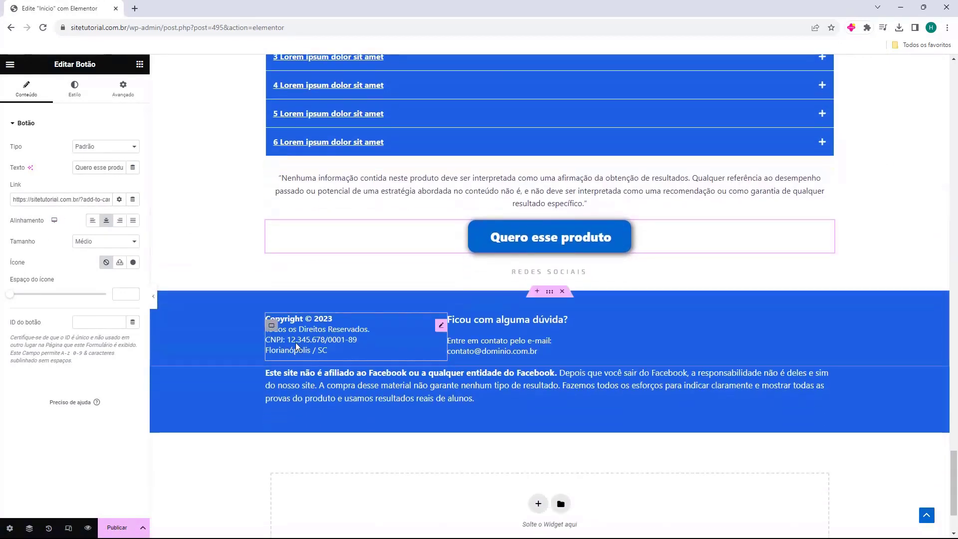
{"action": "left_click", "coordinate": [297, 347]}
{"action": "left_click", "coordinate": [499, 346]}
{"action": "left_click", "coordinate": [449, 393]}
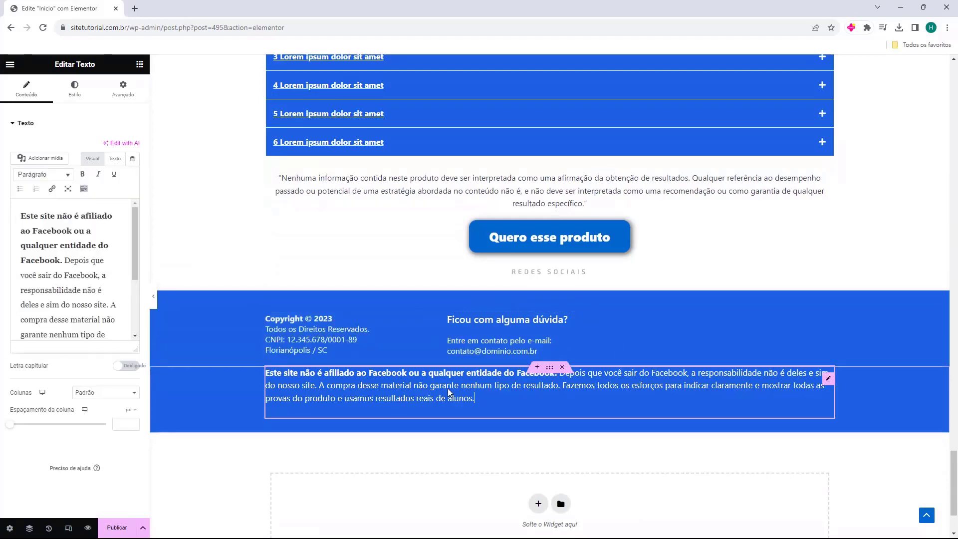
{"action": "left_click", "coordinate": [350, 345]}
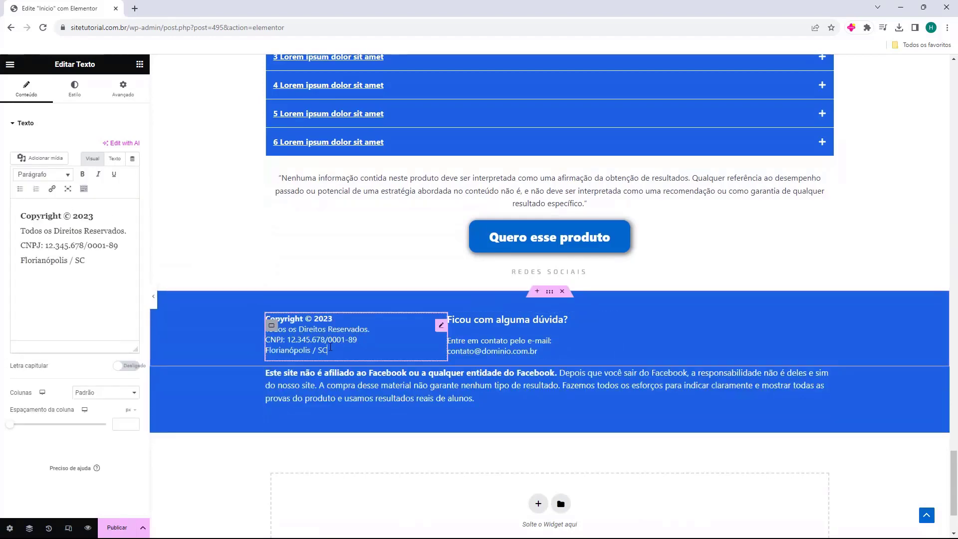
{"action": "left_click", "coordinate": [501, 354]}
{"action": "left_click", "coordinate": [499, 320]}
{"action": "scroll", "coordinate": [408, 301], "scroll_direction": "up", "scroll_amount": 2}
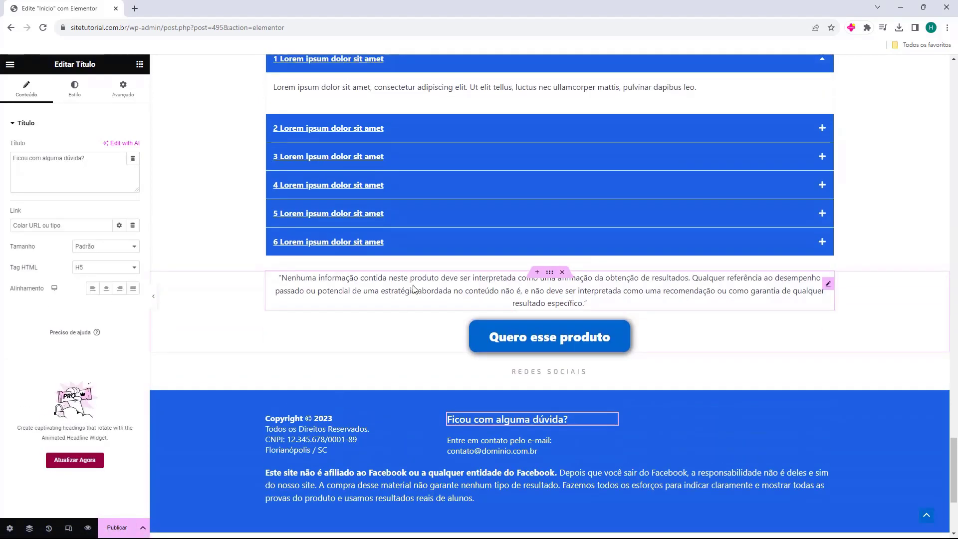
{"action": "left_click", "coordinate": [402, 296]}
{"action": "scroll", "coordinate": [403, 296], "scroll_direction": "up", "scroll_amount": 2}
{"action": "scroll", "coordinate": [398, 297], "scroll_direction": "up", "scroll_amount": 4}
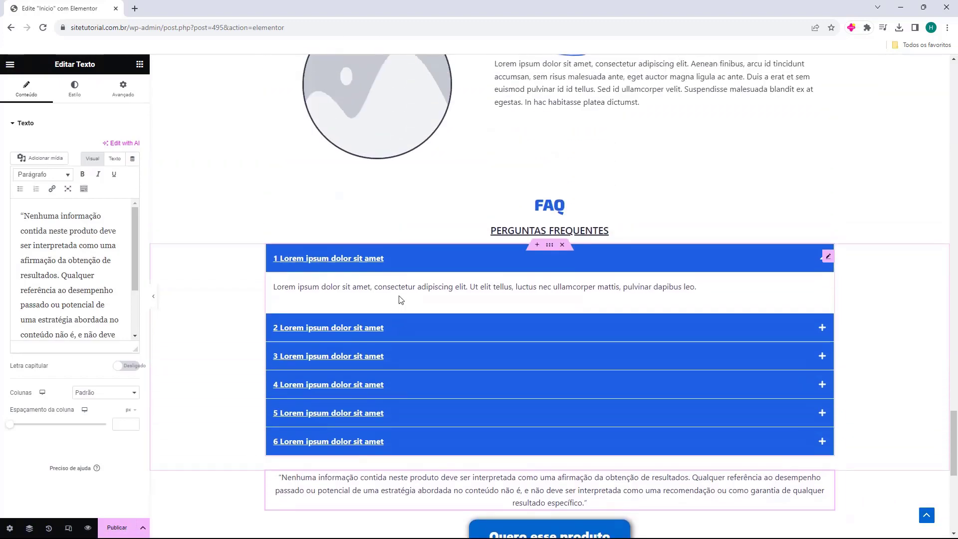
{"action": "scroll", "coordinate": [371, 291], "scroll_direction": "up", "scroll_amount": 4}
{"action": "scroll", "coordinate": [370, 288], "scroll_direction": "up", "scroll_amount": 6}
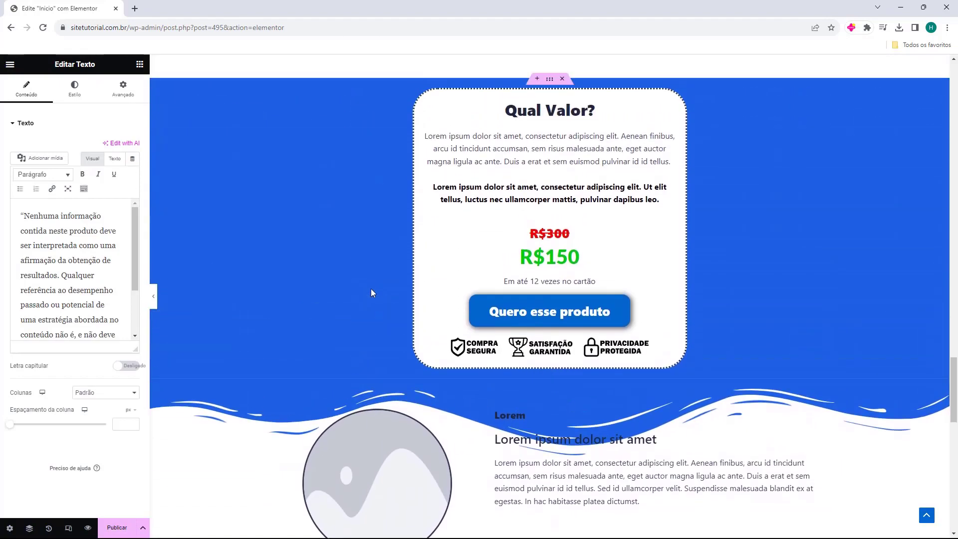
{"action": "scroll", "coordinate": [371, 289], "scroll_direction": "up", "scroll_amount": 12}
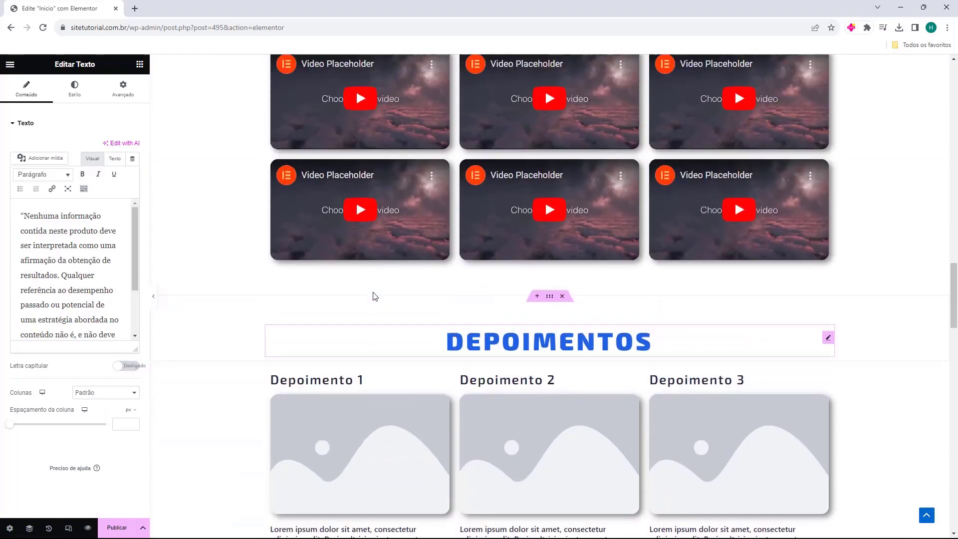
{"action": "scroll", "coordinate": [374, 295], "scroll_direction": "up", "scroll_amount": 8}
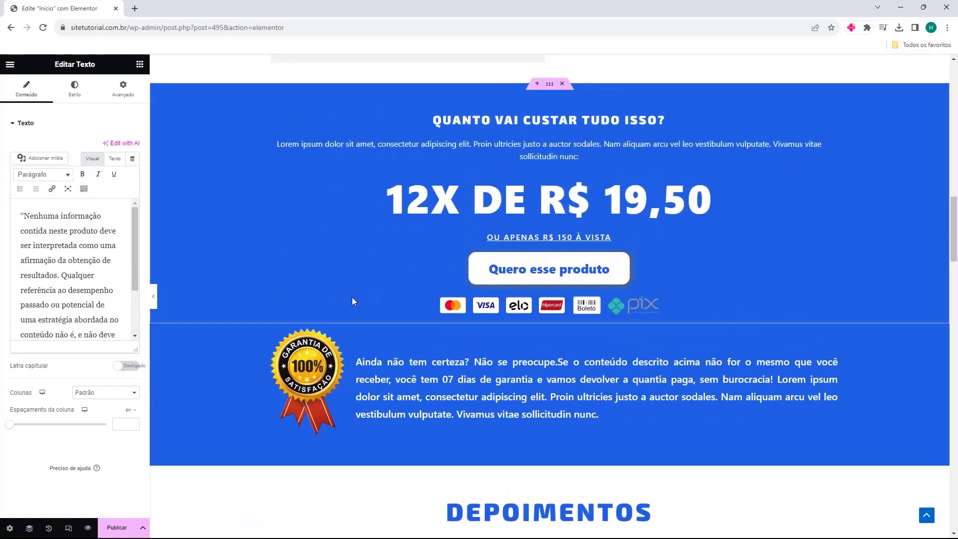
{"action": "scroll", "coordinate": [267, 367], "scroll_direction": "up", "scroll_amount": 20}
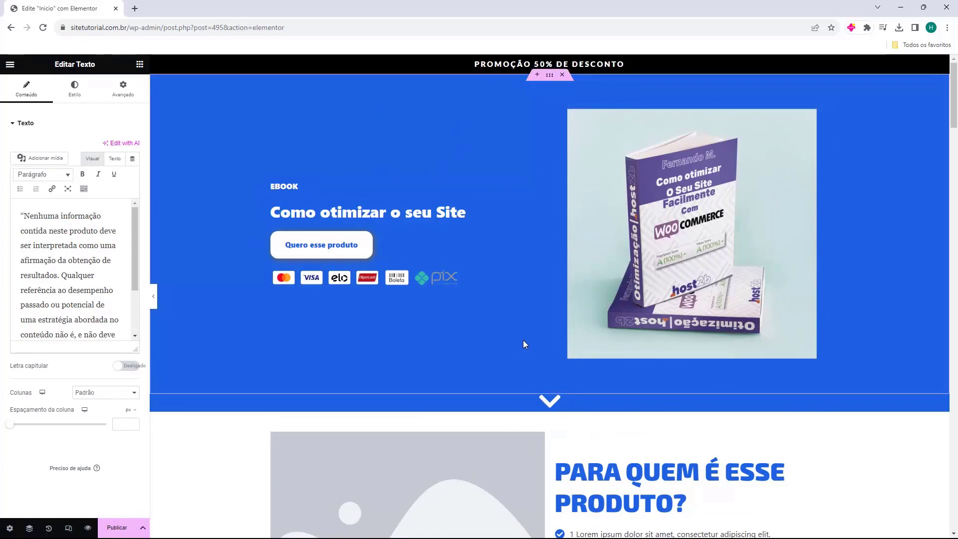
- Publish the Inicio page and scroll through it live in a new tab
{"action": "left_click", "coordinate": [115, 532]}
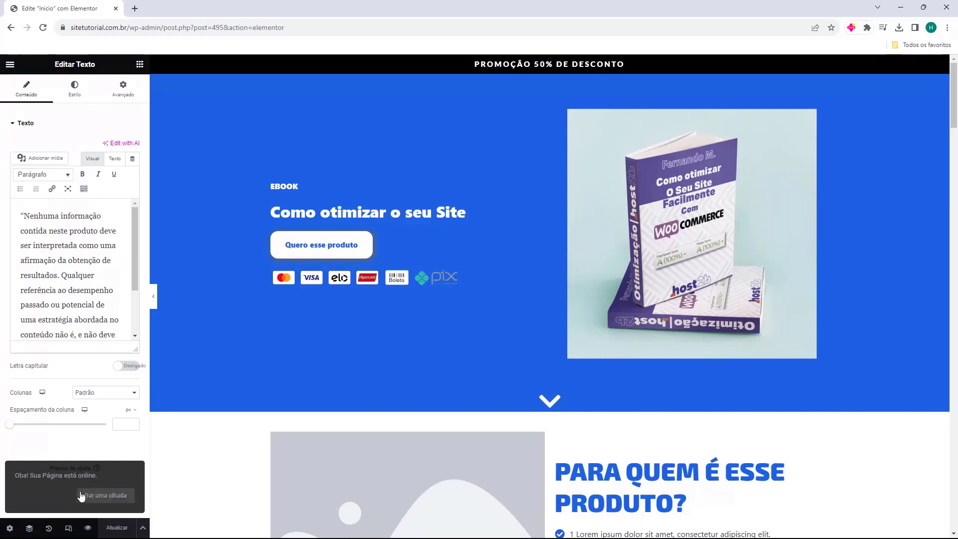
{"action": "left_click", "coordinate": [103, 499]}
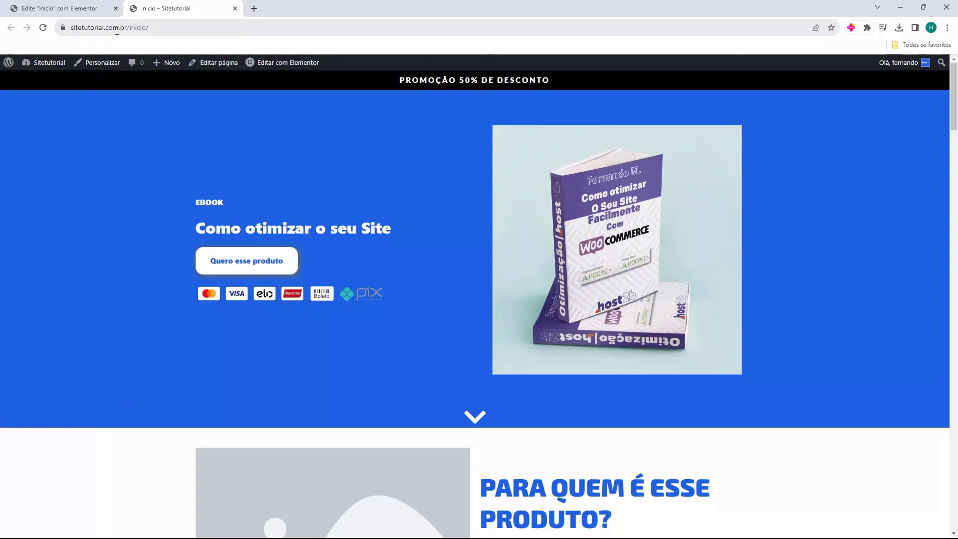
{"action": "scroll", "coordinate": [480, 245], "scroll_direction": "down", "scroll_amount": 20}
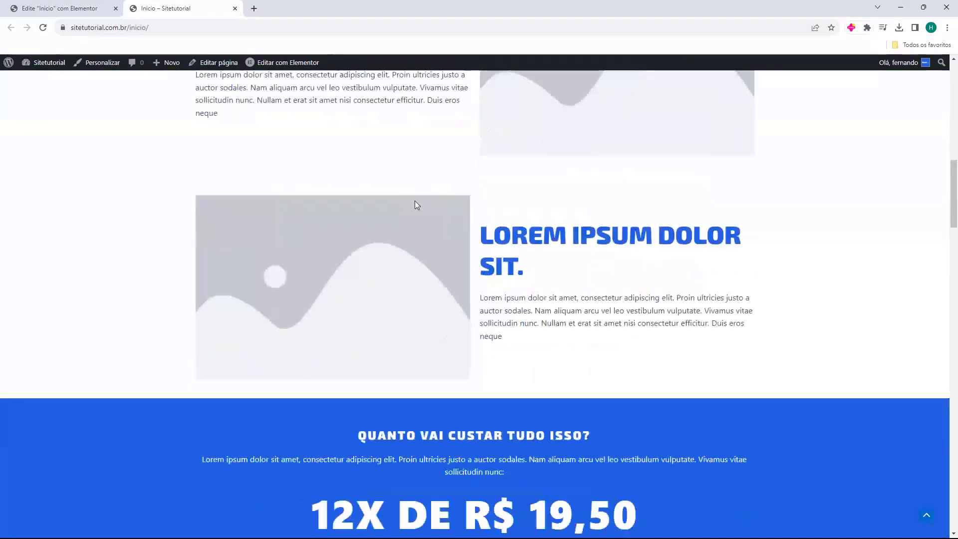
{"action": "scroll", "coordinate": [433, 225], "scroll_direction": "down", "scroll_amount": 6}
{"action": "scroll", "coordinate": [439, 250], "scroll_direction": "up", "scroll_amount": 20}
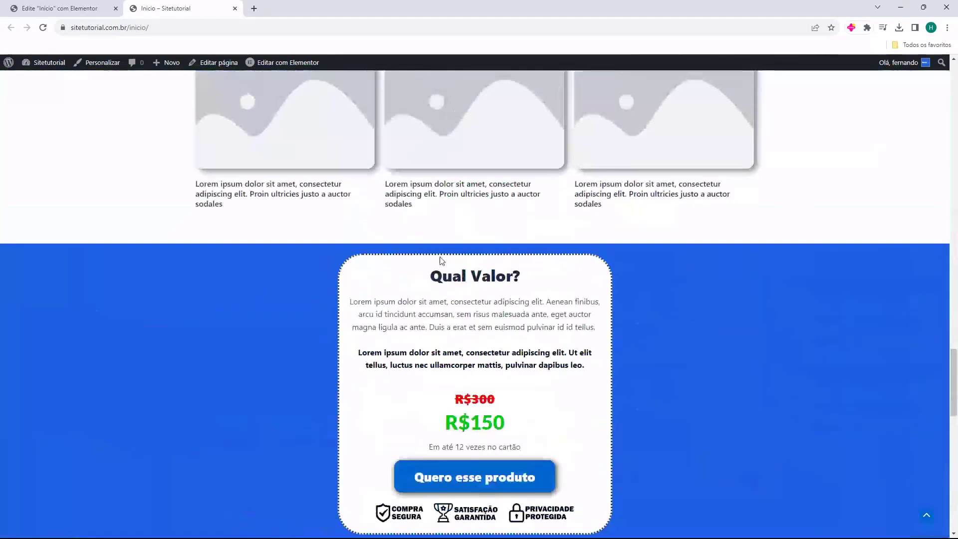
{"action": "scroll", "coordinate": [442, 255], "scroll_direction": "up", "scroll_amount": 15}
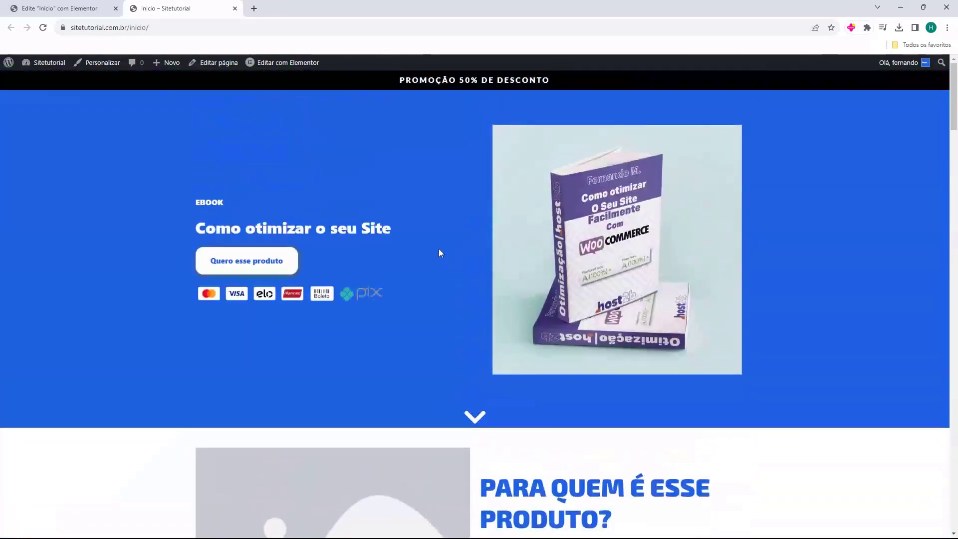
- Load the bare domain without 'inicio/' to see the blank homepage, then close the tab
{"action": "left_click", "coordinate": [132, 27]}
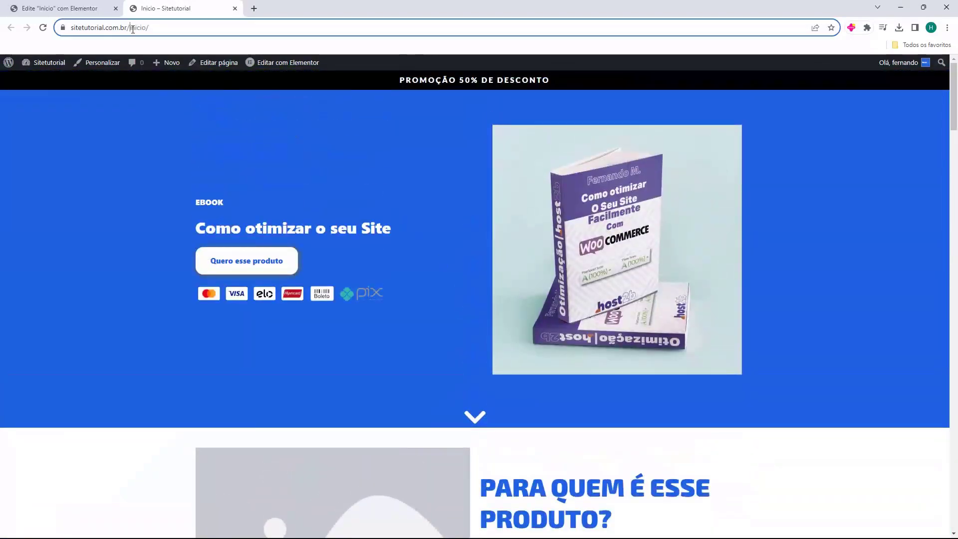
{"action": "left_click", "coordinate": [183, 33]}
{"action": "key", "text": "BackSpace"}
{"action": "key", "text": "Return"}
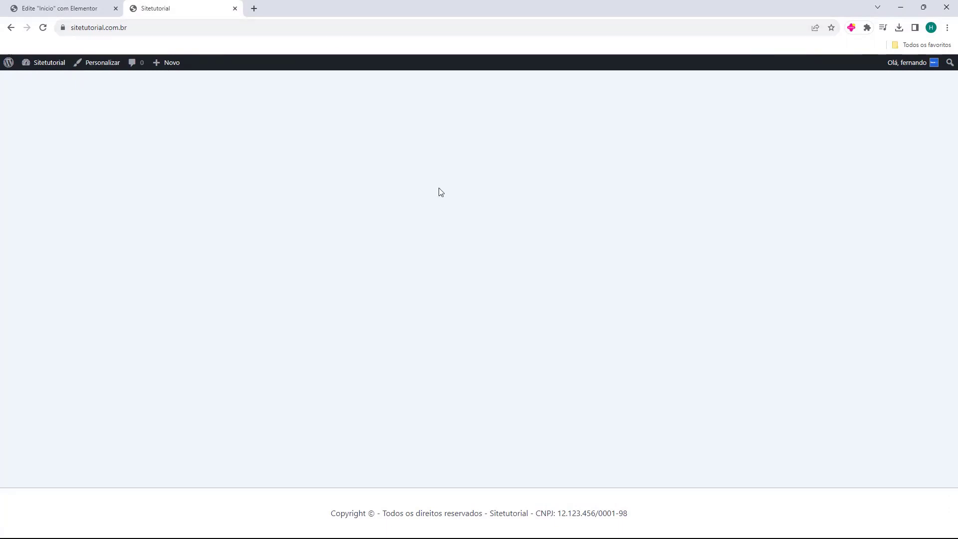
{"action": "middle_click", "coordinate": [169, 14]}
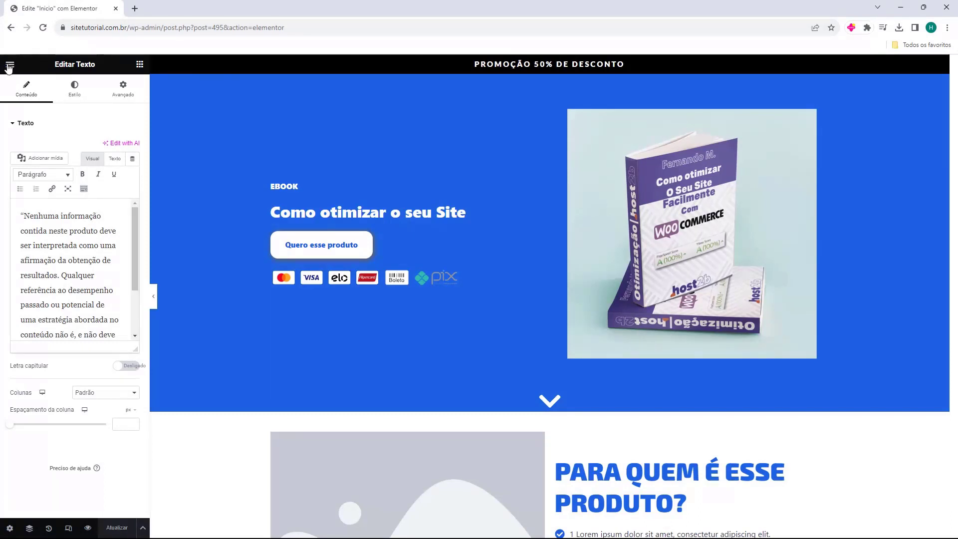
- Exit Elementor to the Painel dashboard and bring up the Configurações submenu
{"action": "left_click", "coordinate": [10, 66]}
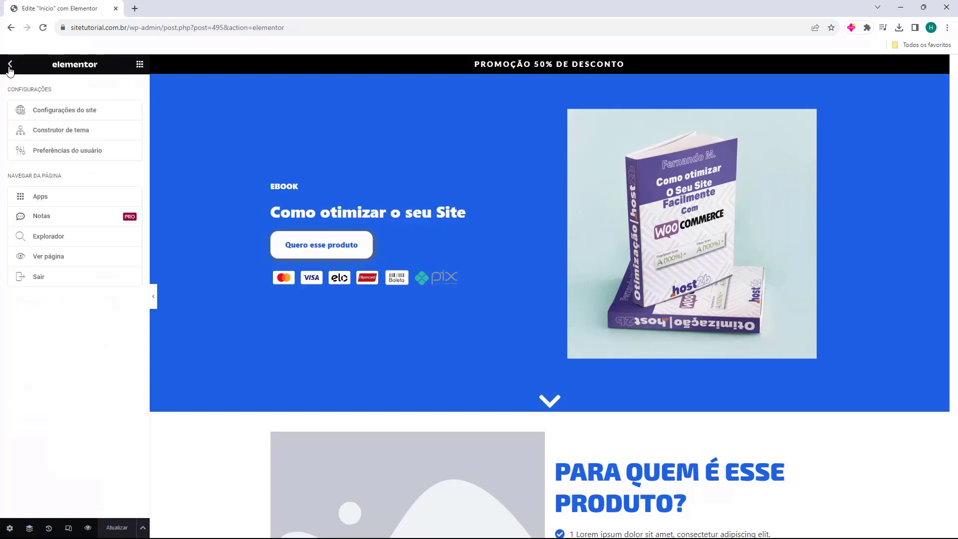
{"action": "left_click", "coordinate": [38, 279]}
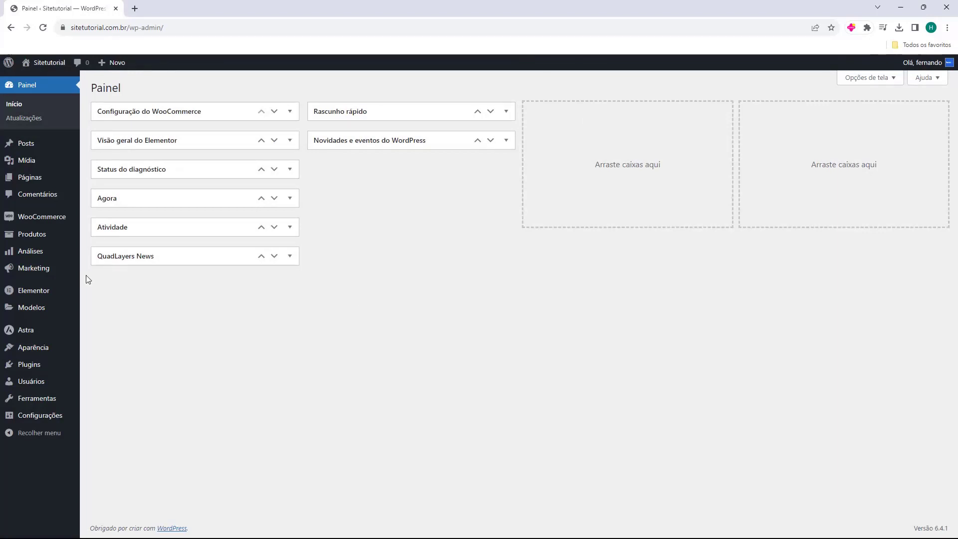
{"action": "mouse_move", "coordinate": [34, 416]}
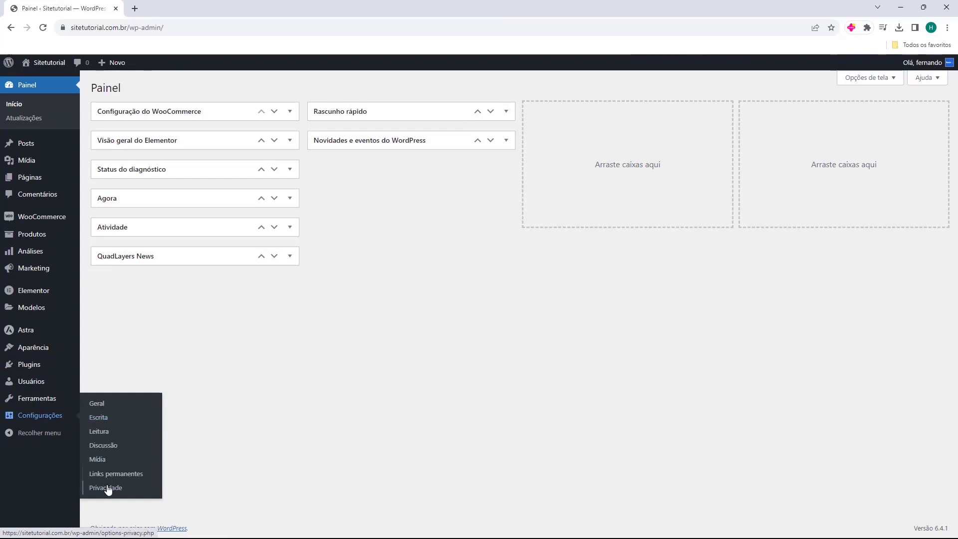
- In Leitura settings, choose 'Uma página estática' with Inicio as Página inicial, and save
{"action": "left_click", "coordinate": [100, 432]}
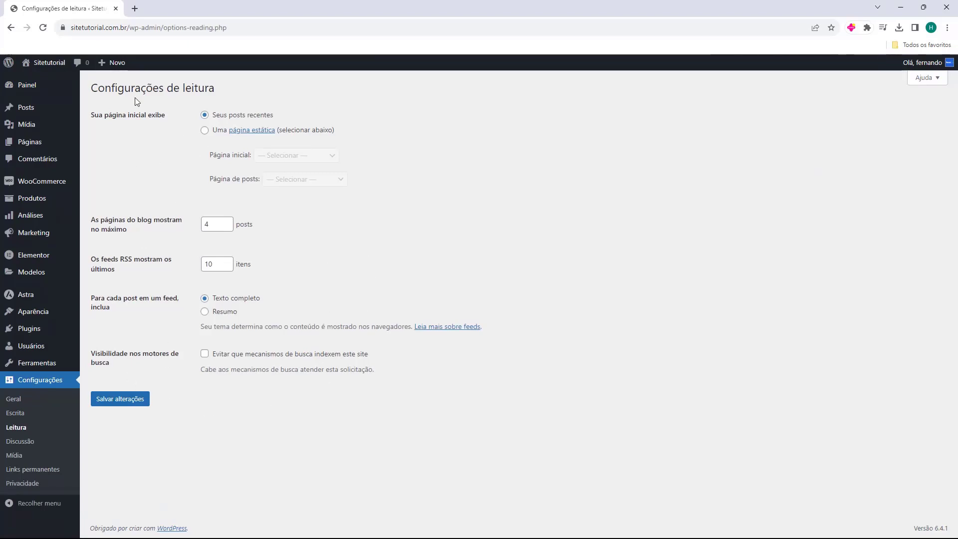
{"action": "left_click_drag", "start_coordinate": [118, 89], "coordinate": [192, 89]}
{"action": "left_click", "coordinate": [192, 90]}
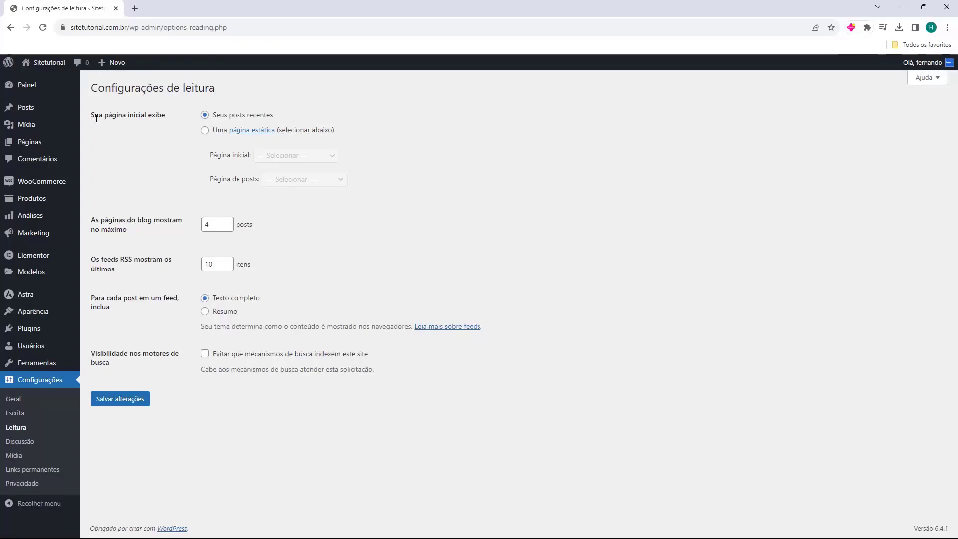
{"action": "left_click_drag", "start_coordinate": [91, 115], "coordinate": [147, 119]}
{"action": "left_click", "coordinate": [148, 128]}
{"action": "left_click", "coordinate": [205, 132]}
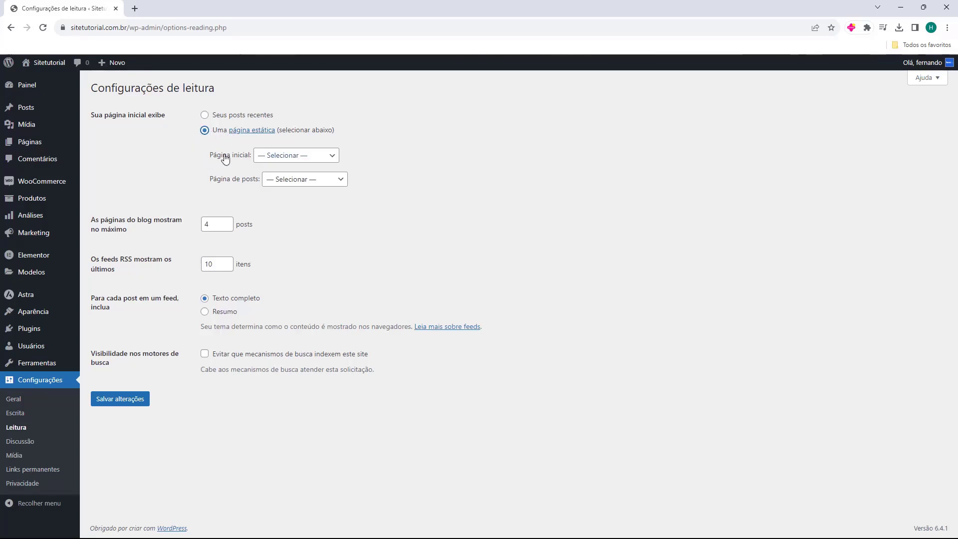
{"action": "left_click", "coordinate": [281, 158]}
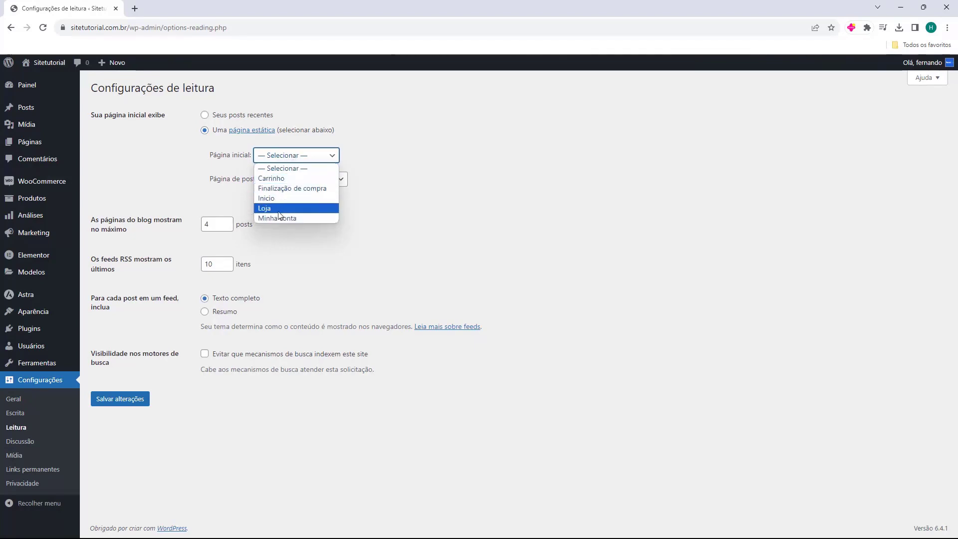
{"action": "left_click", "coordinate": [272, 199]}
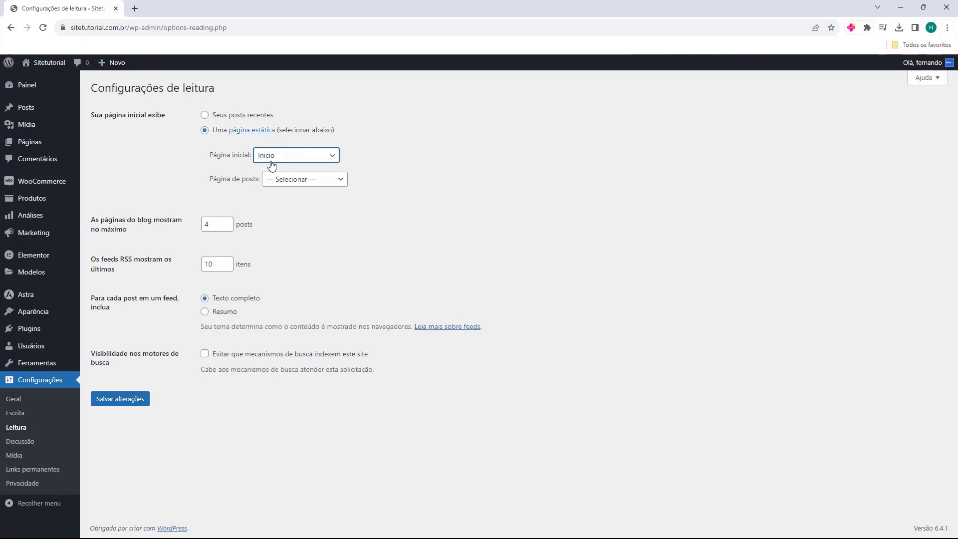
{"action": "left_click", "coordinate": [220, 189]}
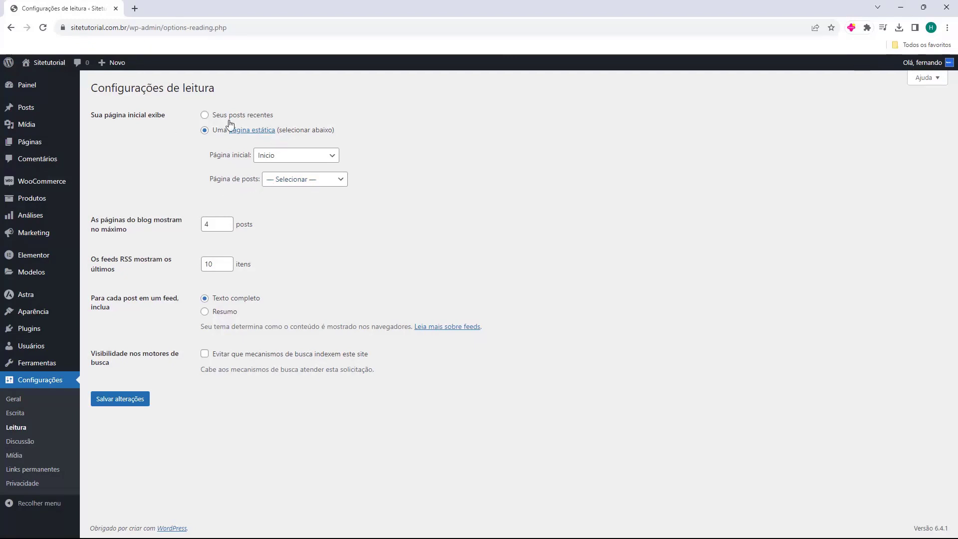
{"action": "left_click", "coordinate": [121, 404]}
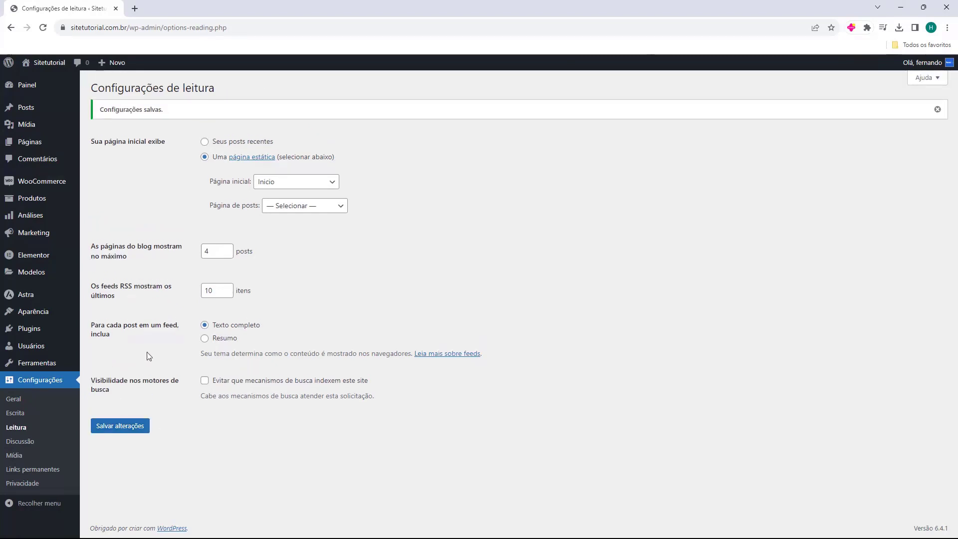
- Open Visitar site in a new tab and scroll the Inicio landing page now shown at the bare domain
{"action": "mouse_move", "coordinate": [47, 63]}
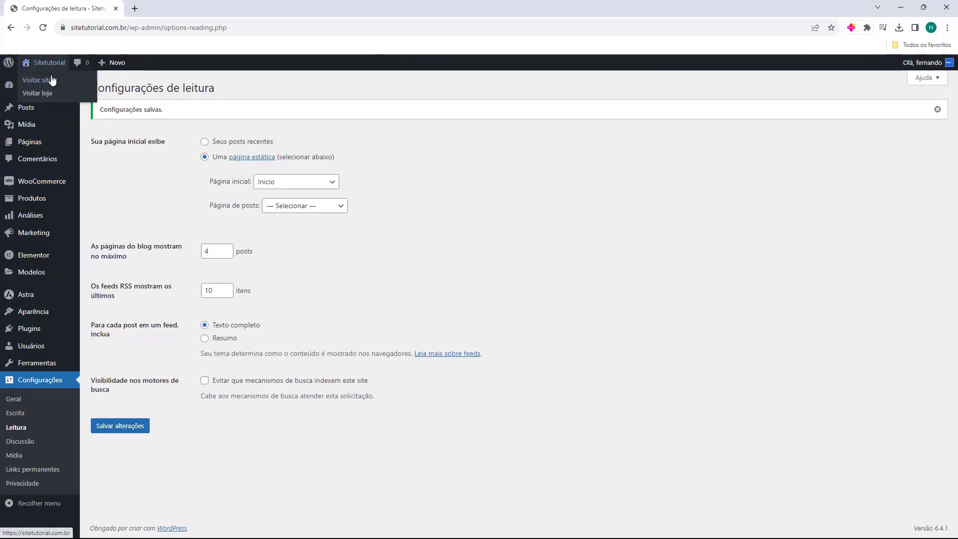
{"action": "left_click", "coordinate": [52, 80]}
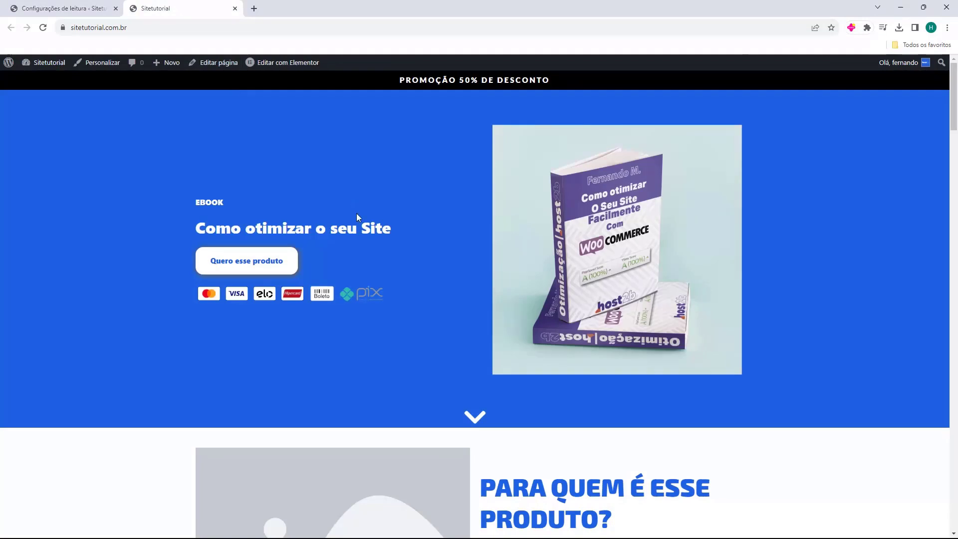
{"action": "left_click_drag", "start_coordinate": [131, 28], "coordinate": [70, 28]}
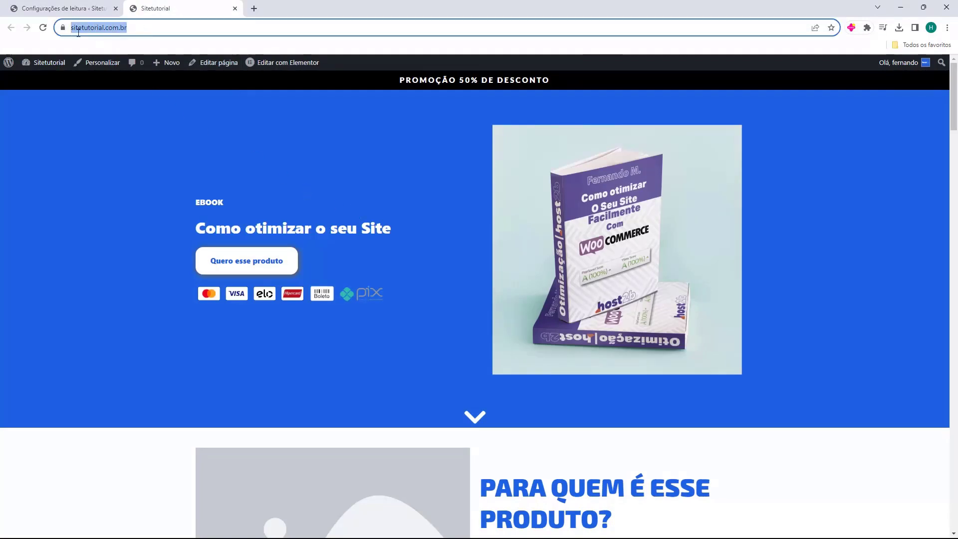
{"action": "left_click", "coordinate": [494, 264]}
{"action": "scroll", "coordinate": [494, 264], "scroll_direction": "down", "scroll_amount": 20}
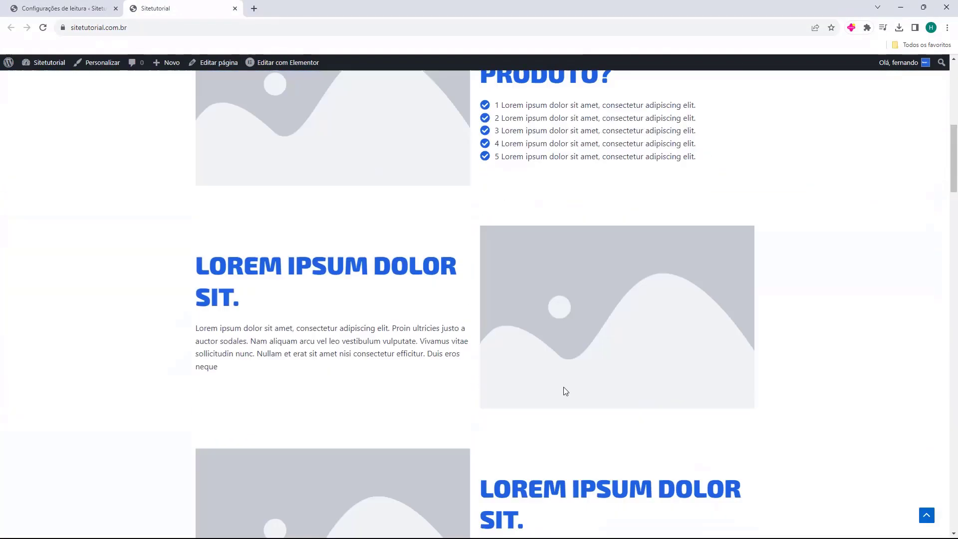
{"action": "scroll", "coordinate": [380, 390], "scroll_direction": "down", "scroll_amount": 8}
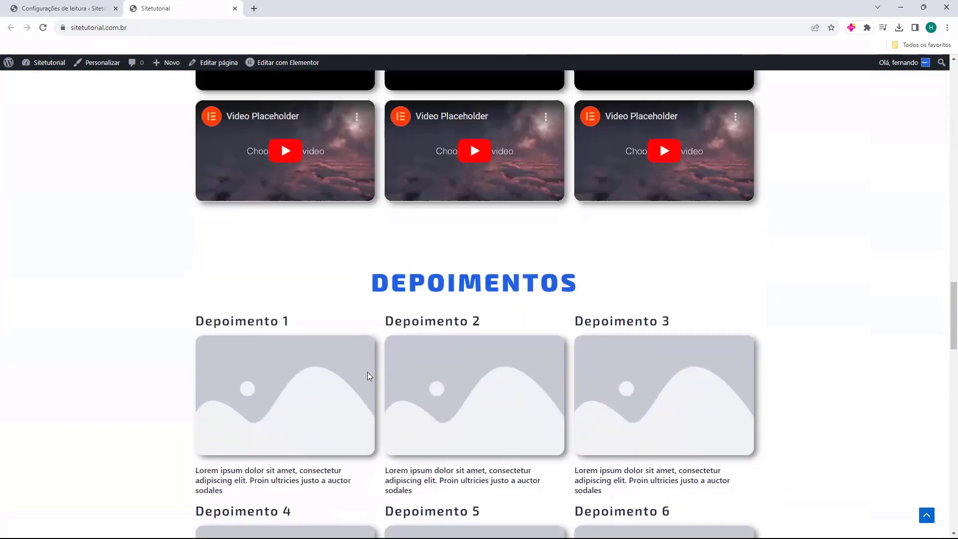
{"action": "scroll", "coordinate": [367, 376], "scroll_direction": "up", "scroll_amount": 18}
{"action": "scroll", "coordinate": [363, 384], "scroll_direction": "up", "scroll_amount": 10}
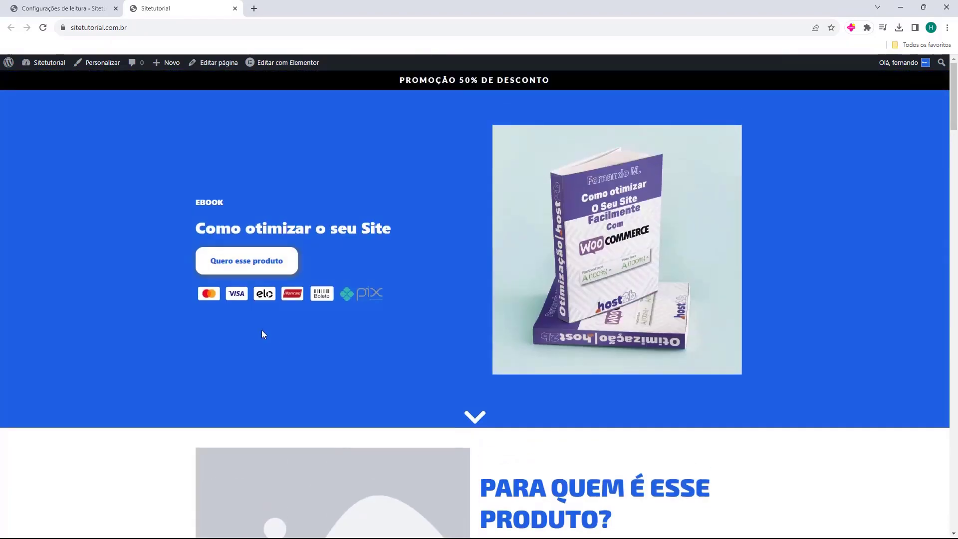
- Test the hero's Quero esse produto button reaching Finalização de compra with the ebook, then go back
{"action": "left_click", "coordinate": [251, 268]}
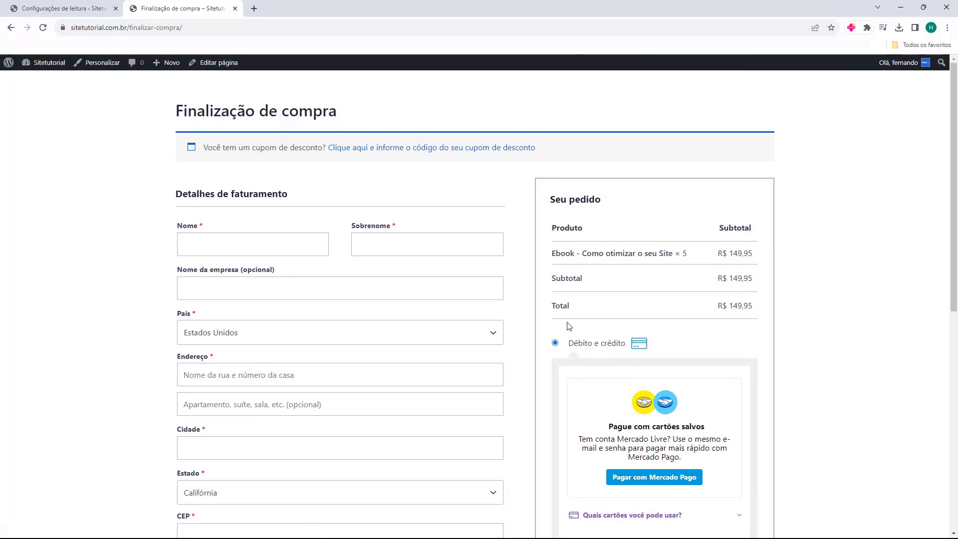
{"action": "scroll", "coordinate": [504, 195], "scroll_direction": "down", "scroll_amount": 8}
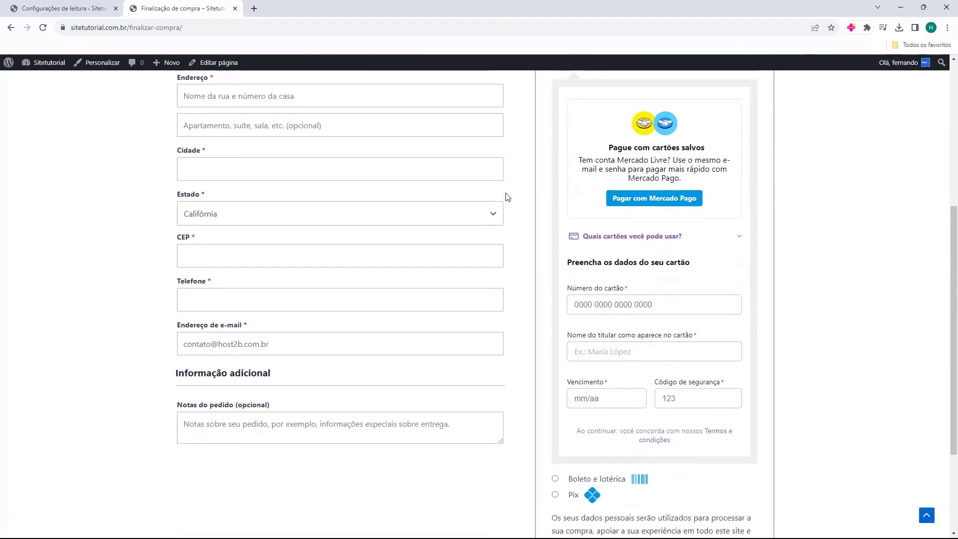
{"action": "scroll", "coordinate": [527, 241], "scroll_direction": "up", "scroll_amount": 8}
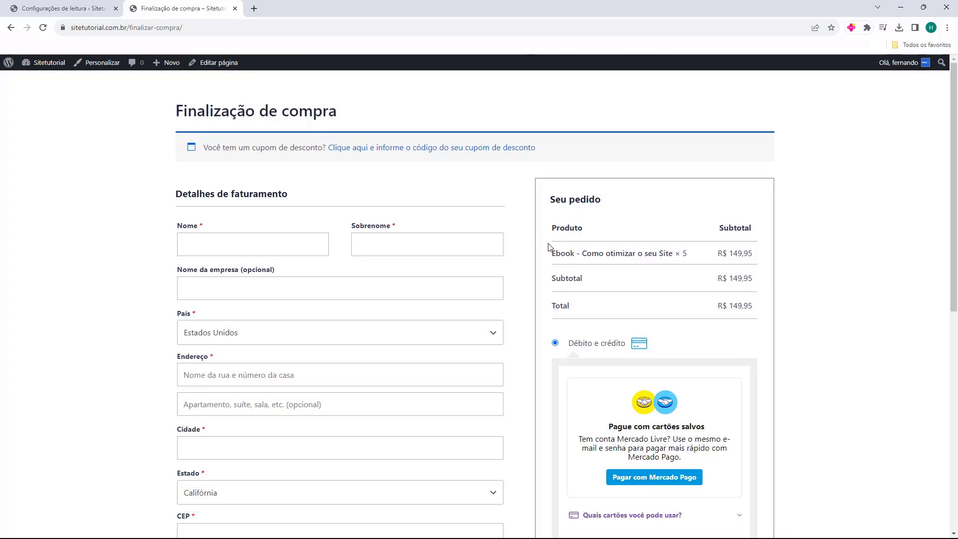
{"action": "left_click", "coordinate": [11, 27]}
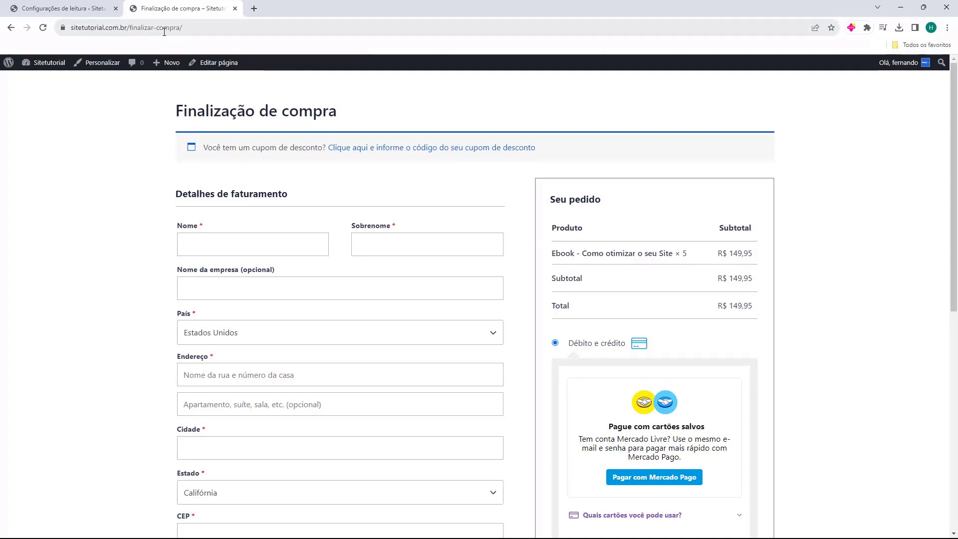
- Test the pricing section's Quero esse produto button and review the checkout with the ebook × 6
{"action": "scroll", "coordinate": [394, 187], "scroll_direction": "down", "scroll_amount": 10}
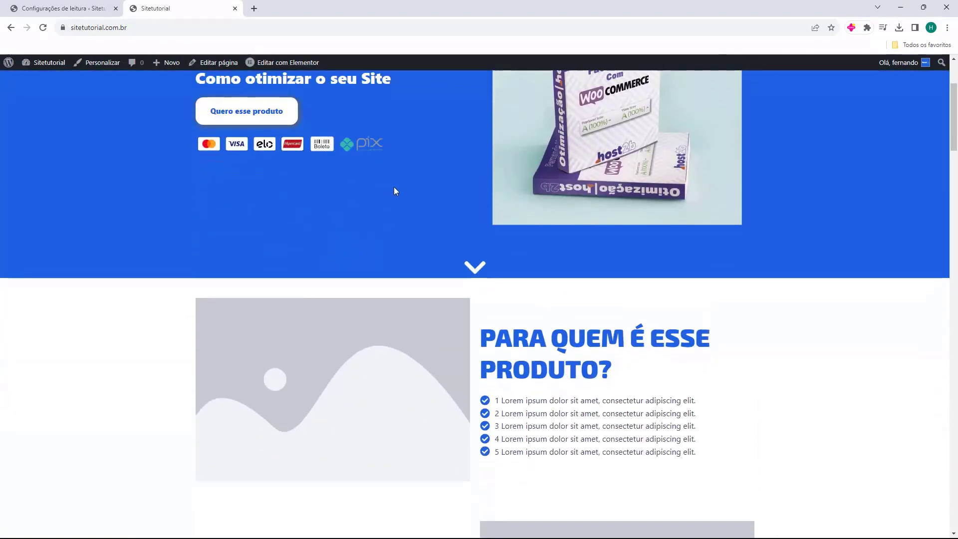
{"action": "scroll", "coordinate": [432, 225], "scroll_direction": "down", "scroll_amount": 15}
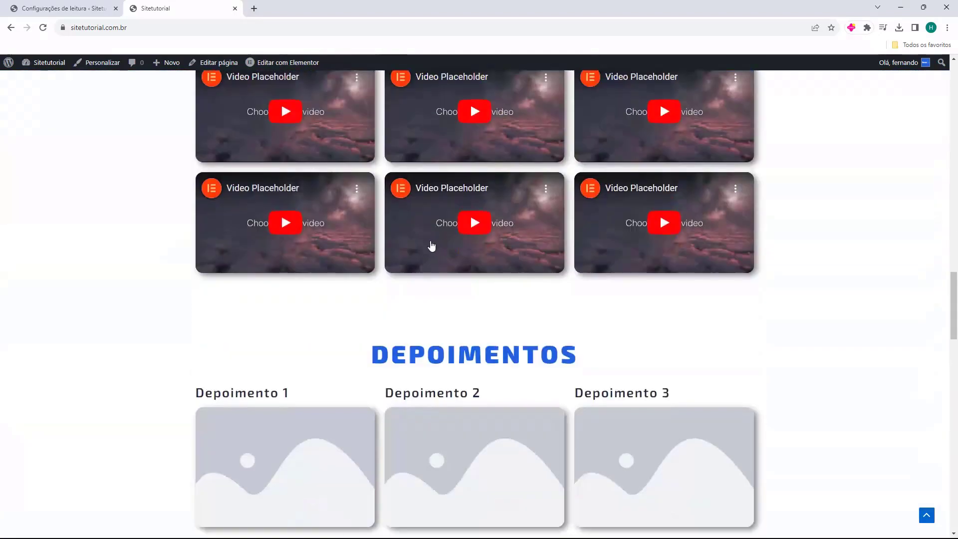
{"action": "scroll", "coordinate": [428, 255], "scroll_direction": "up", "scroll_amount": 5}
{"action": "scroll", "coordinate": [428, 254], "scroll_direction": "up", "scroll_amount": 4}
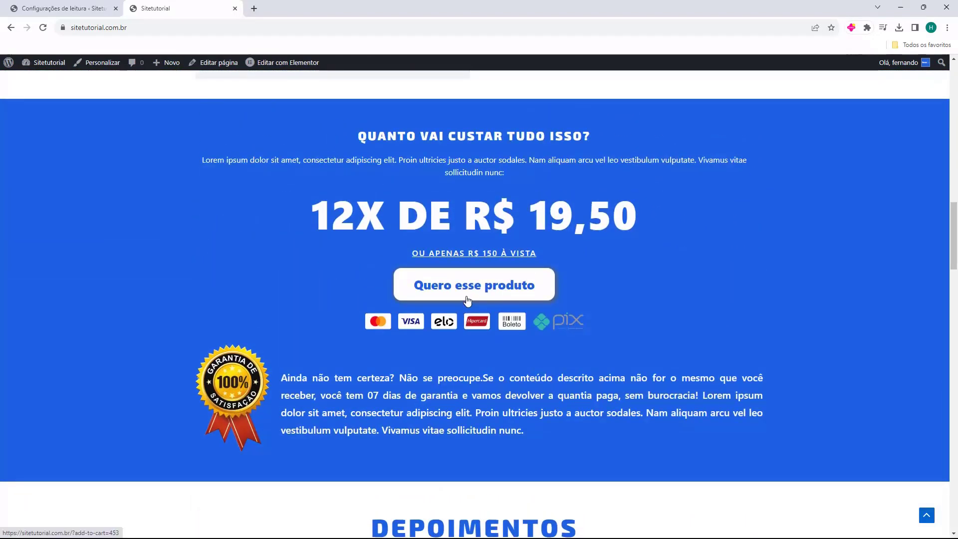
{"action": "left_click", "coordinate": [465, 293]}
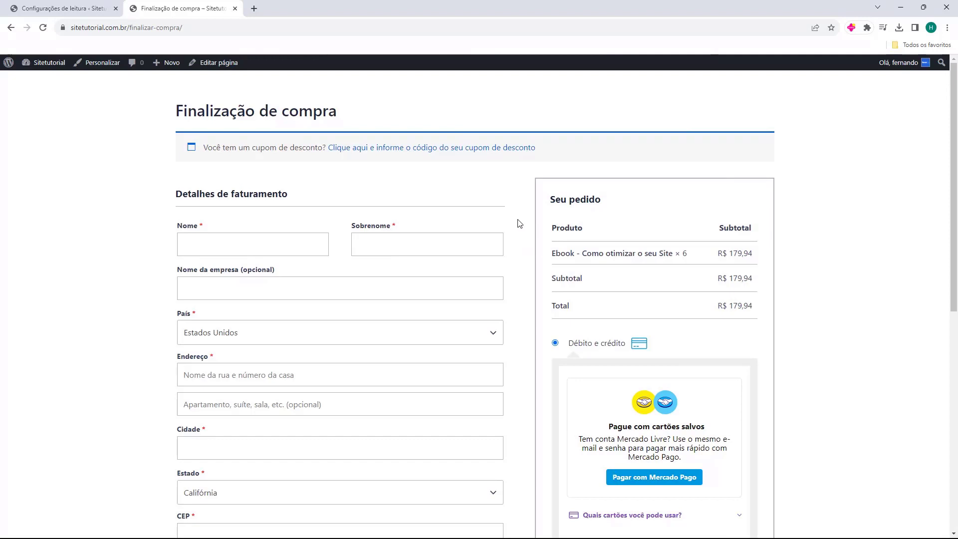
{"action": "scroll", "coordinate": [520, 223], "scroll_direction": "down", "scroll_amount": 4}
{"action": "scroll", "coordinate": [517, 193], "scroll_direction": "up", "scroll_amount": 3}
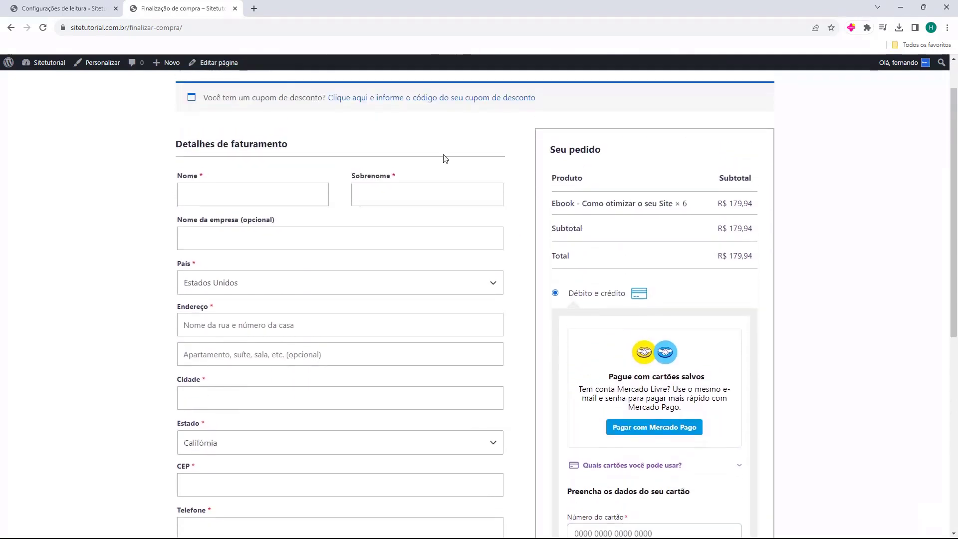
{"action": "scroll", "coordinate": [462, 340], "scroll_direction": "down", "scroll_amount": 5}
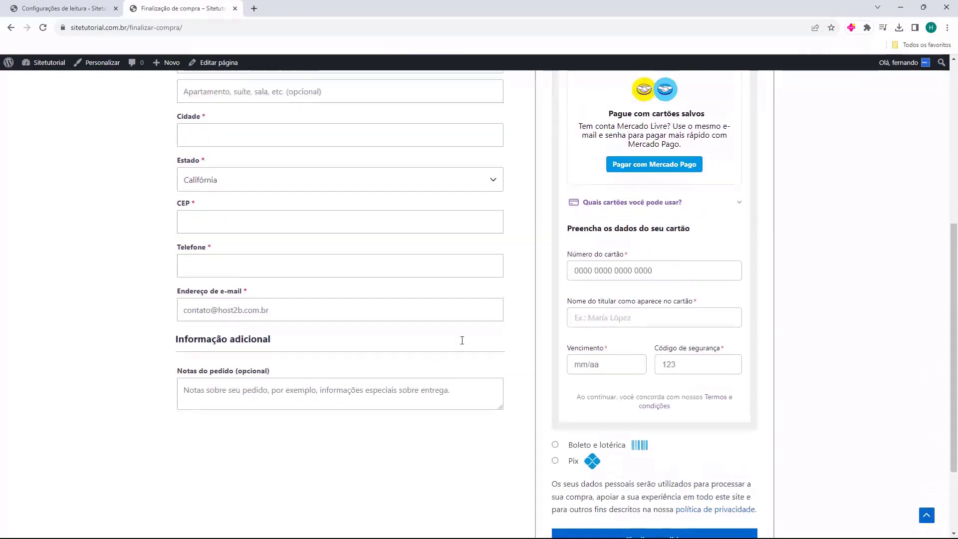
{"action": "scroll", "coordinate": [462, 340], "scroll_direction": "up", "scroll_amount": 2}
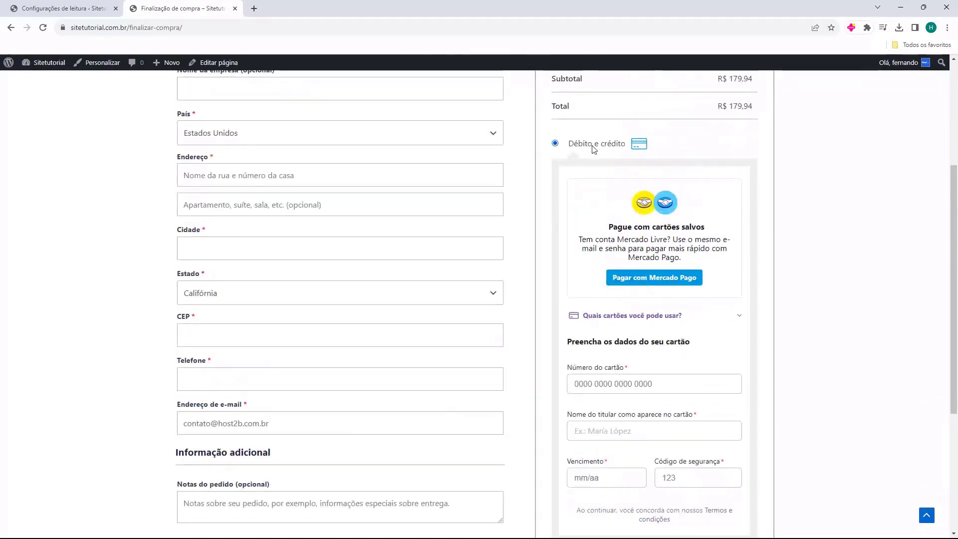
{"action": "scroll", "coordinate": [594, 149], "scroll_direction": "down", "scroll_amount": 4}
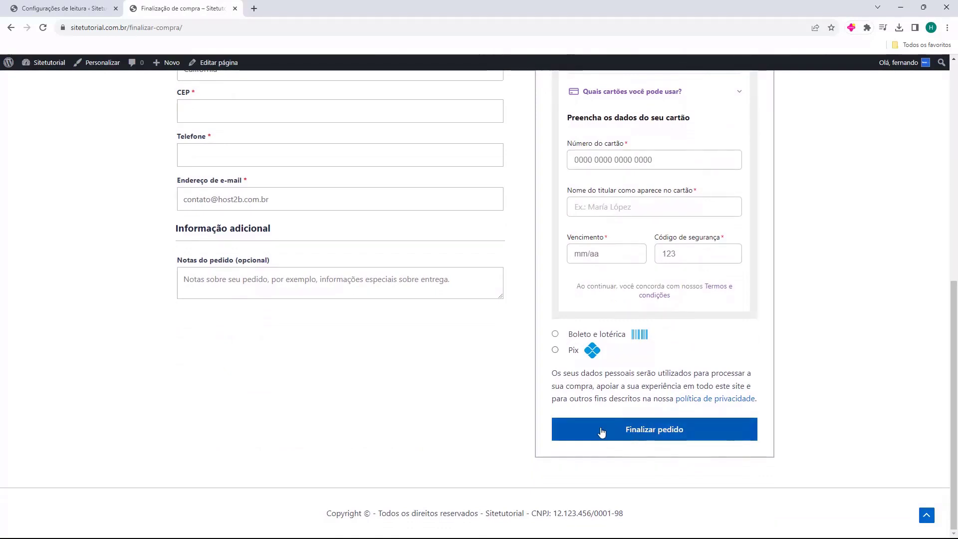
{"action": "scroll", "coordinate": [602, 432], "scroll_direction": "up", "scroll_amount": 8}
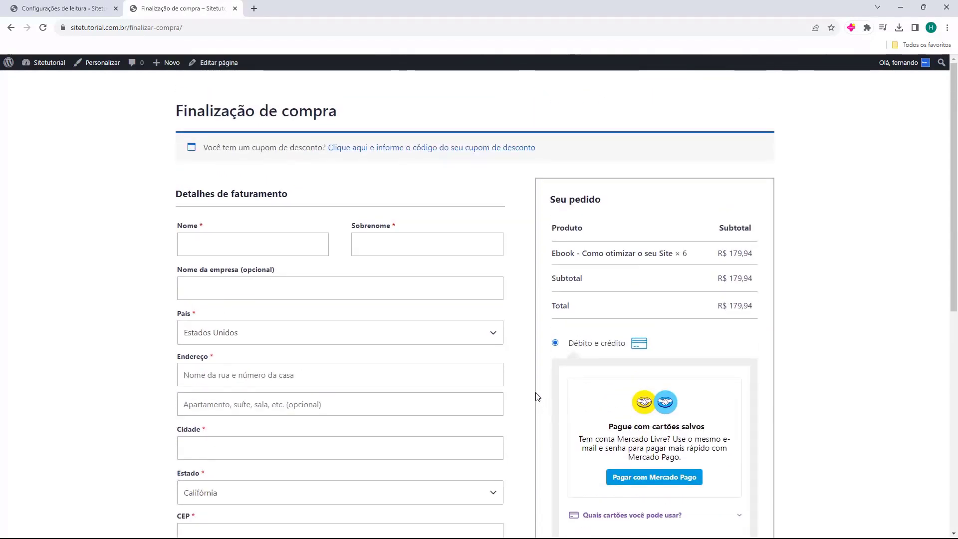